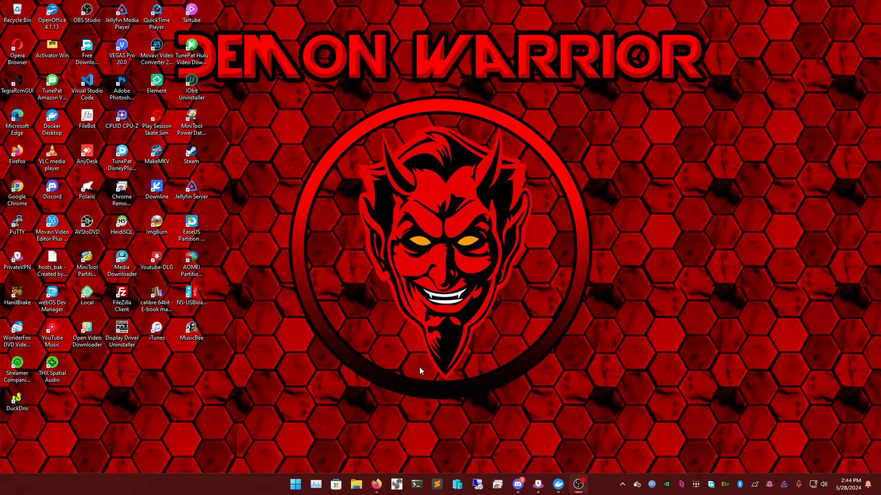
- Open the 10.9.x.md guide from the jellyfin-mods README in Firefox
mouse_move(383, 487)
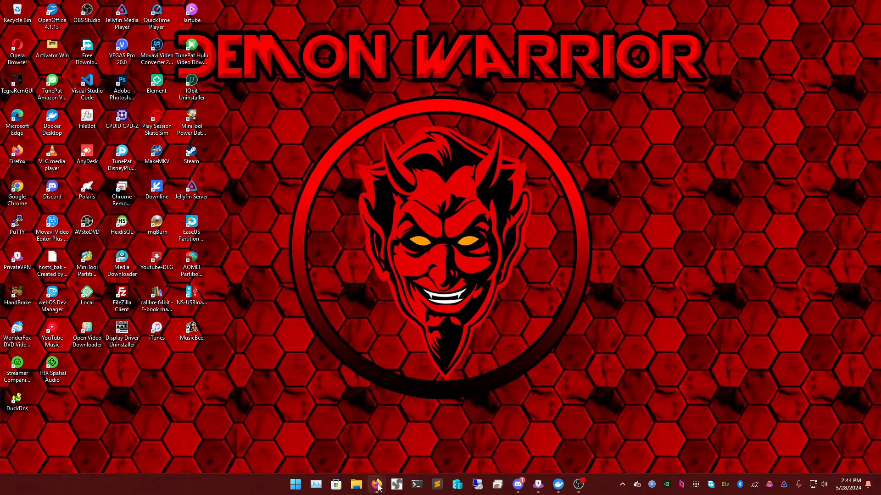
left_click(475, 429)
scroll(379, 312, "down", 1)
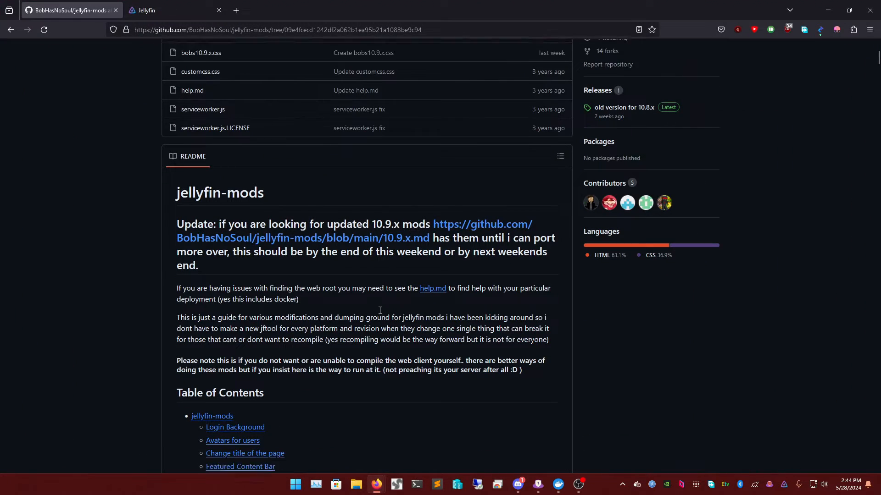
scroll(379, 316, "down", 2)
left_click(450, 157)
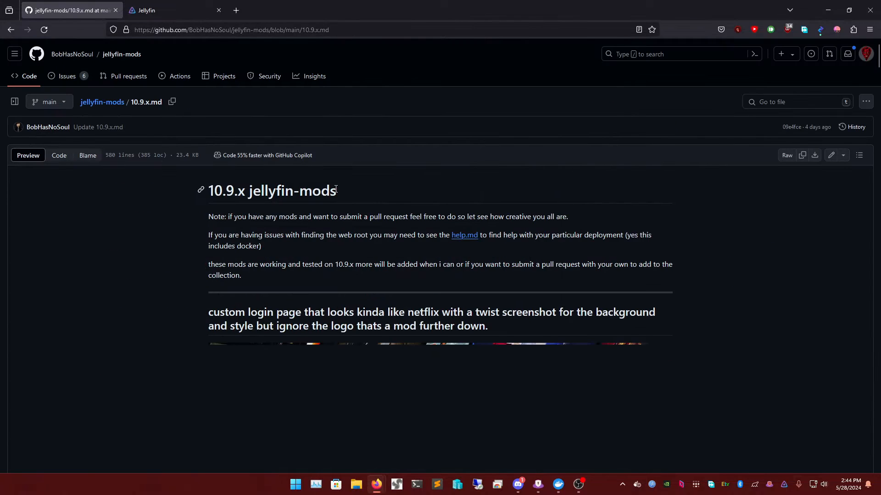
- Scroll through the guide's customization sections on fonts, logos and backdrops
scroll(382, 215, "down", 3)
scroll(382, 212, "up", 2)
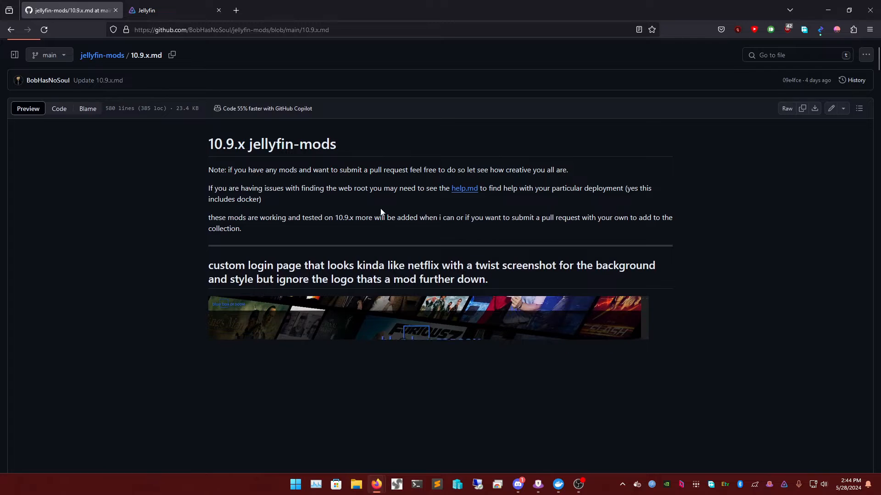
scroll(353, 226, "down", 2)
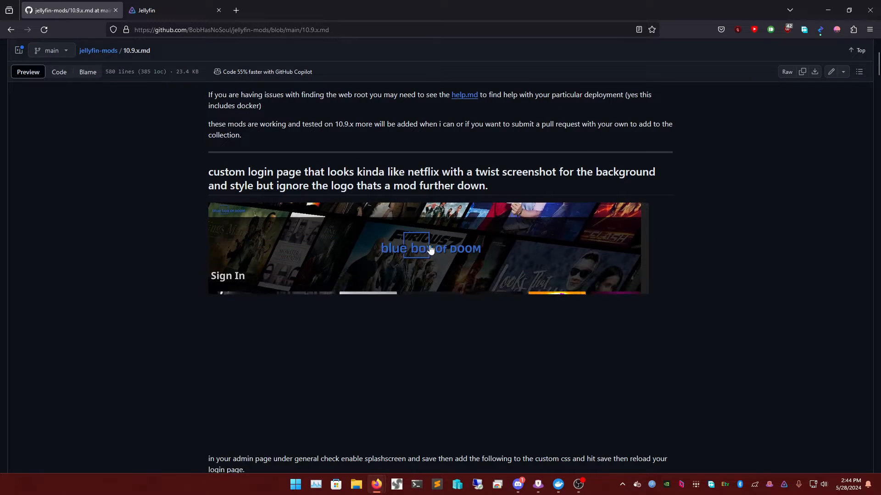
scroll(412, 278, "down", 1)
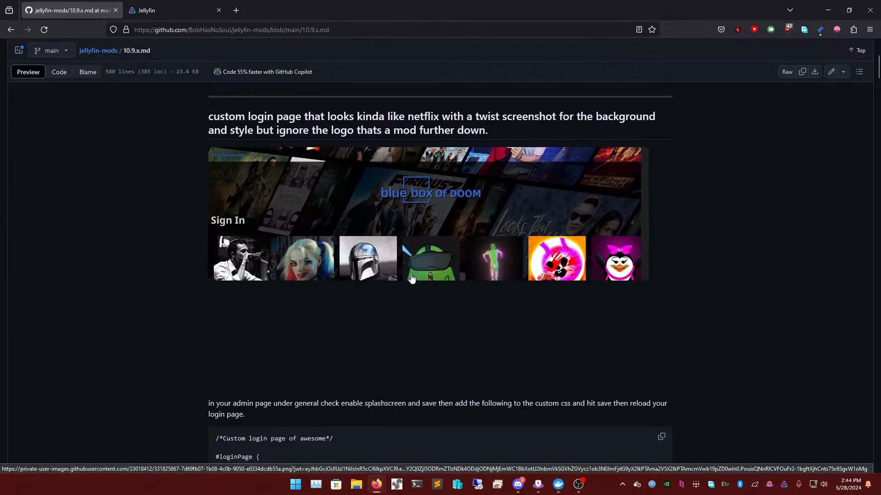
scroll(408, 289, "down", 4)
scroll(364, 277, "up", 4)
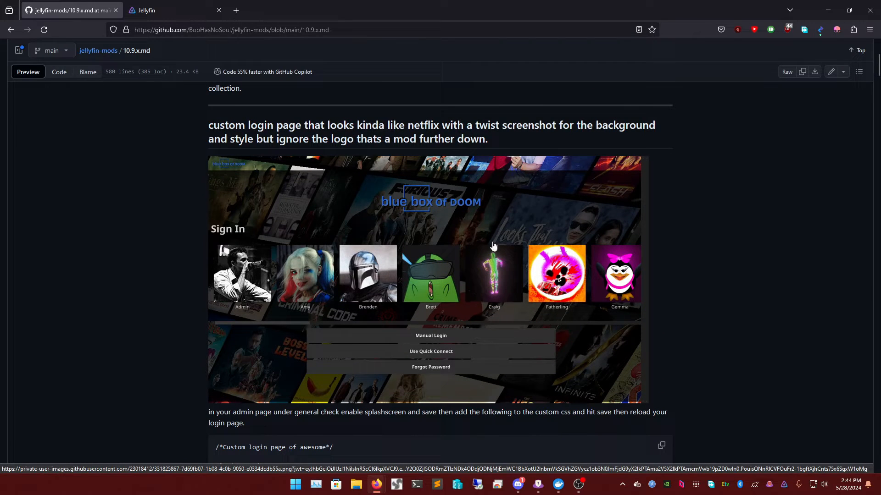
scroll(429, 278, "down", 8)
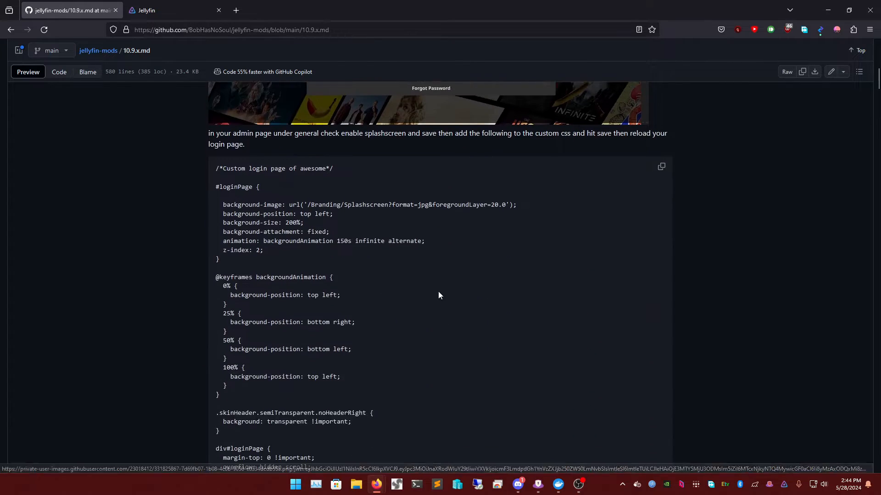
scroll(463, 380, "down", 20)
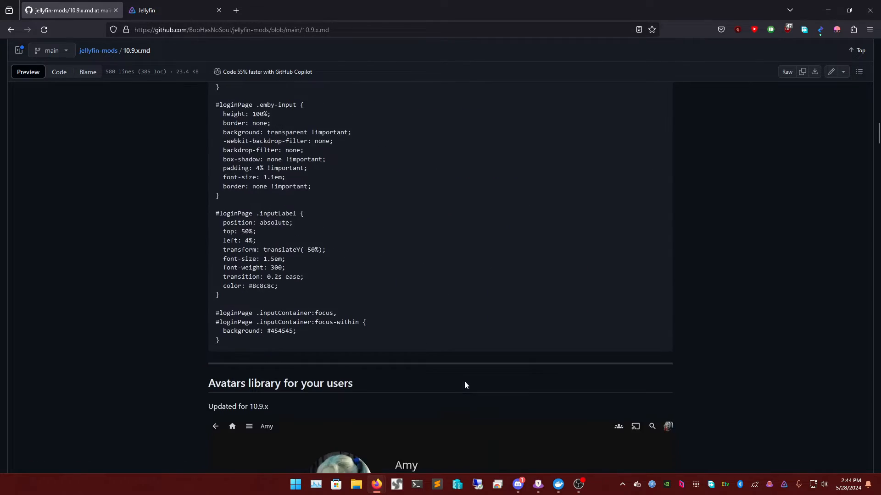
scroll(460, 404, "down", 3)
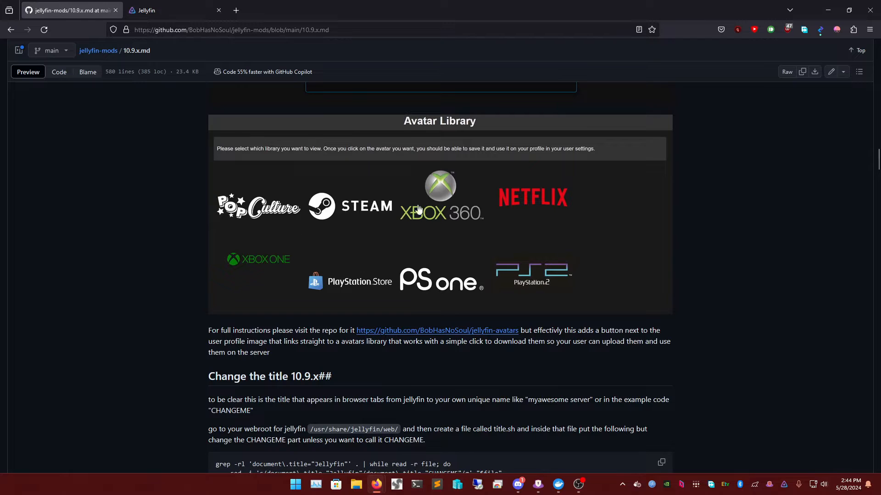
scroll(452, 213, "down", 7)
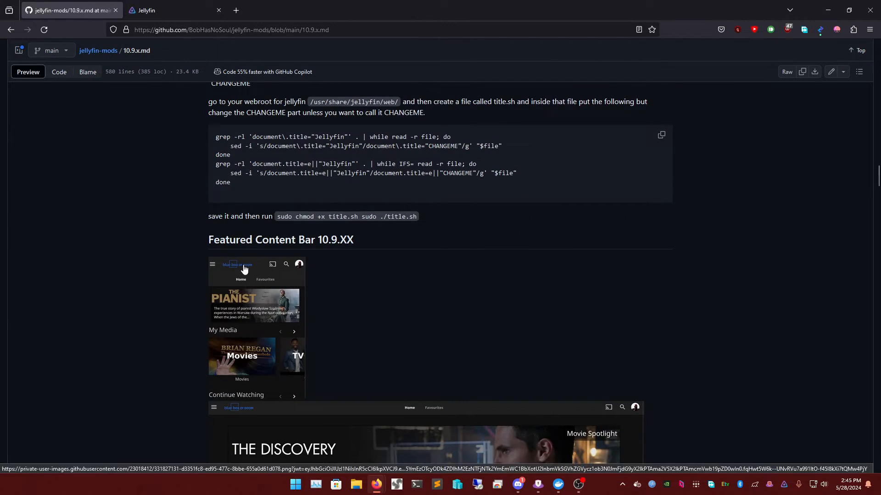
scroll(275, 268, "down", 6)
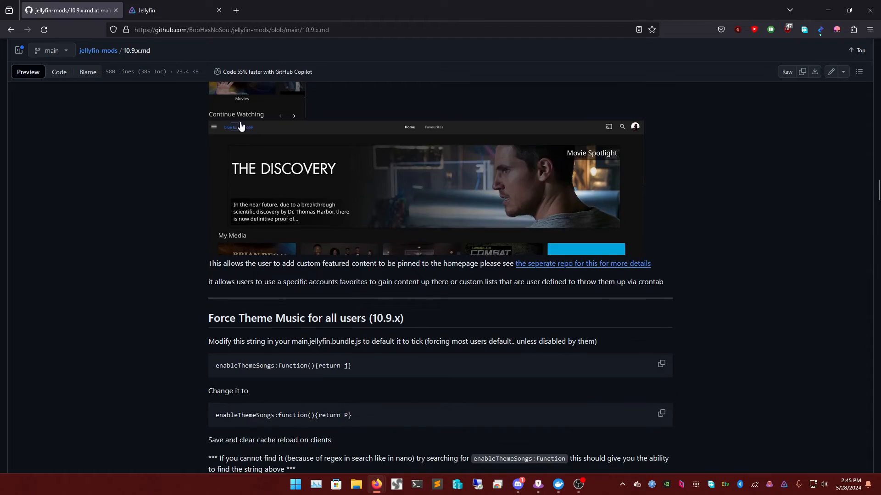
scroll(296, 152, "down", 16)
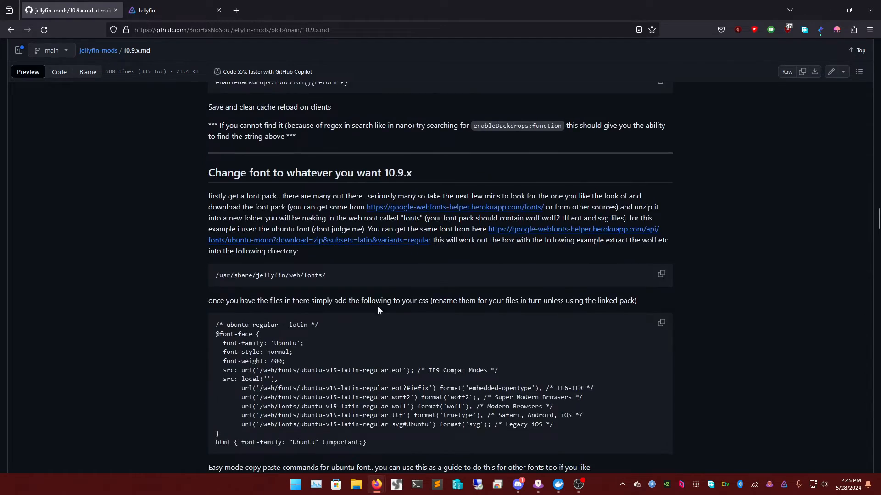
scroll(336, 339, "down", 6)
scroll(298, 275, "up", 6)
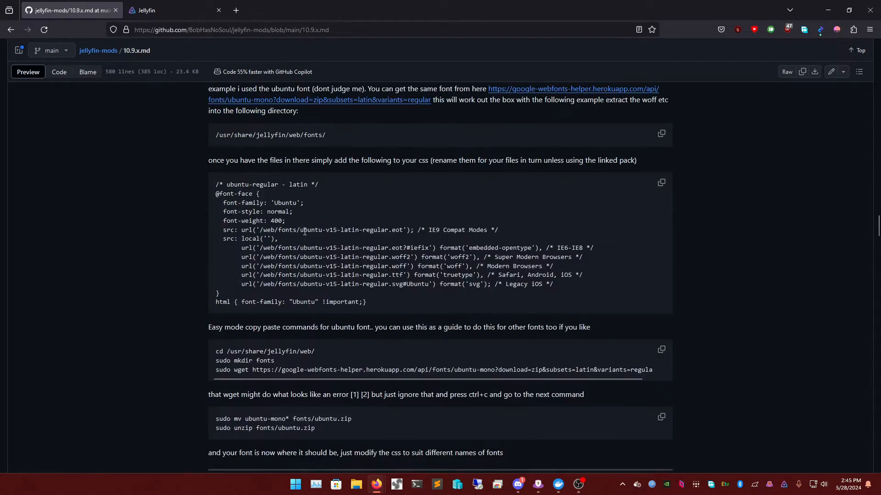
scroll(323, 296, "down", 4)
scroll(322, 296, "down", 3)
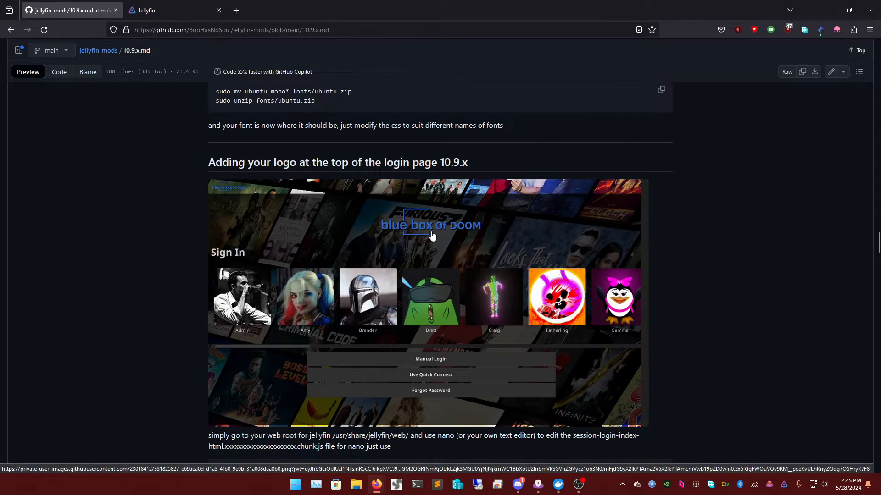
scroll(432, 235, "down", 11)
scroll(284, 173, "up", 1)
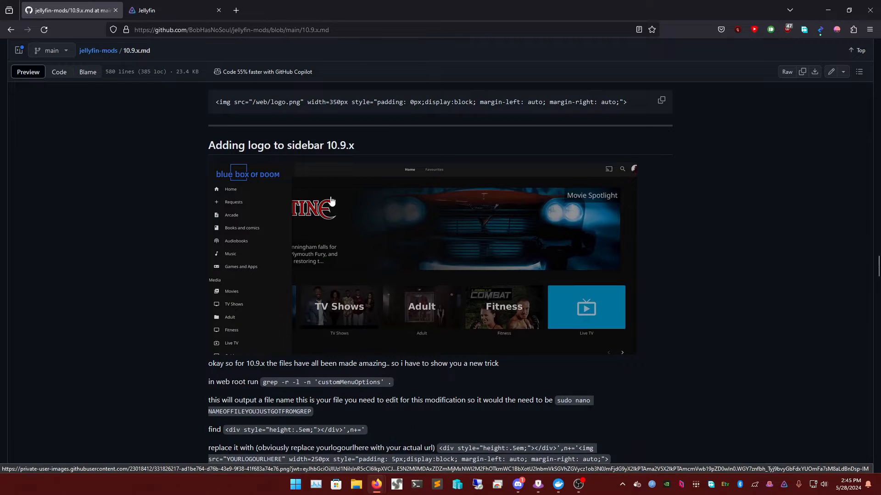
scroll(331, 201, "down", 10)
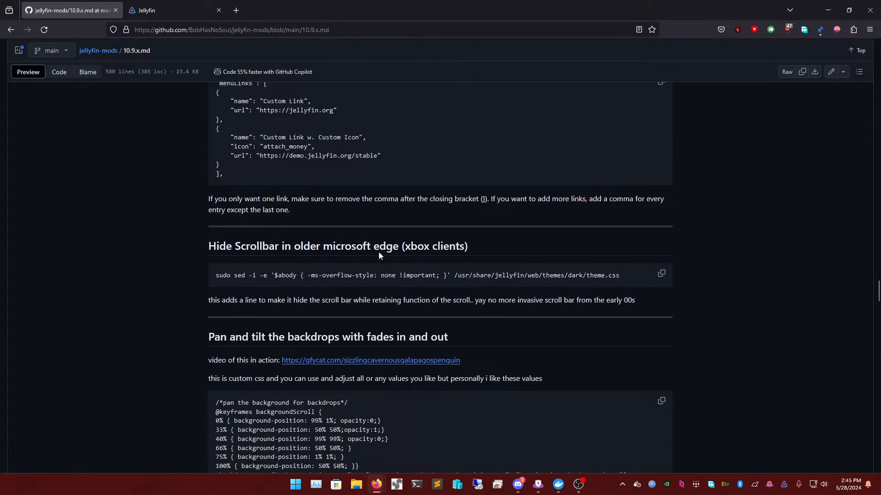
scroll(336, 231, "up", 1)
triple_click(289, 207)
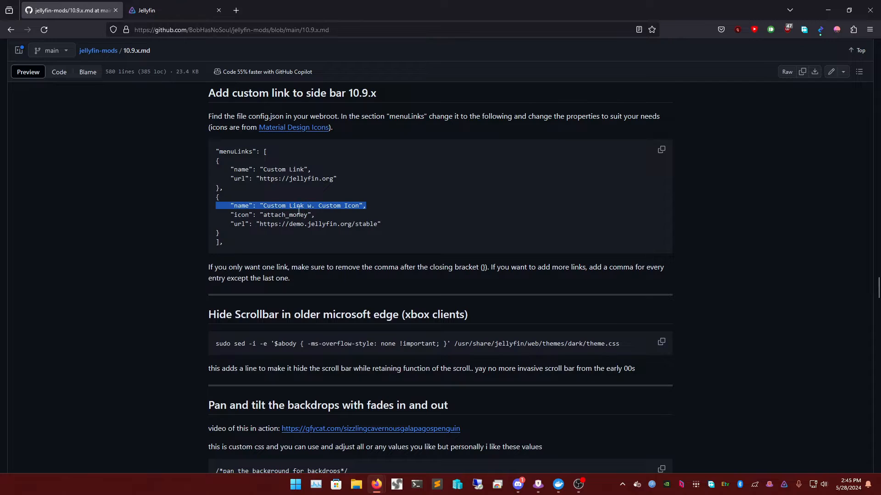
triple_click(293, 215)
double_click(306, 209)
triple_click(307, 207)
left_click(324, 215)
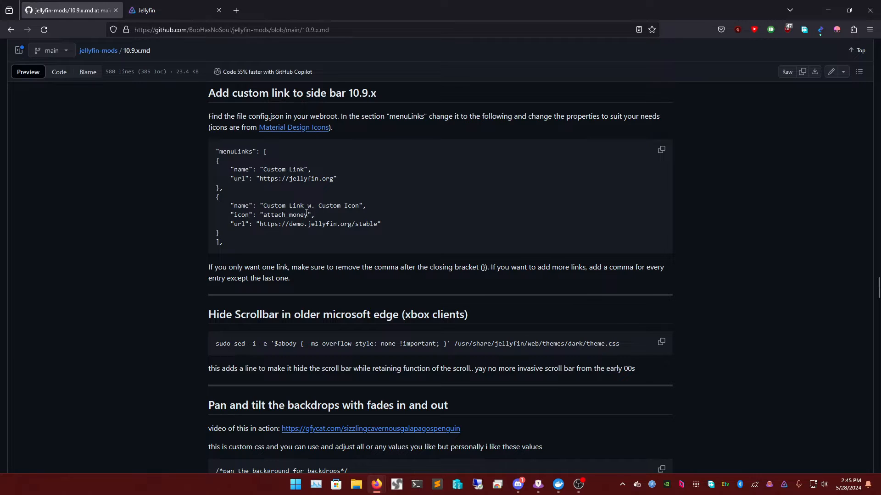
triple_click(304, 206)
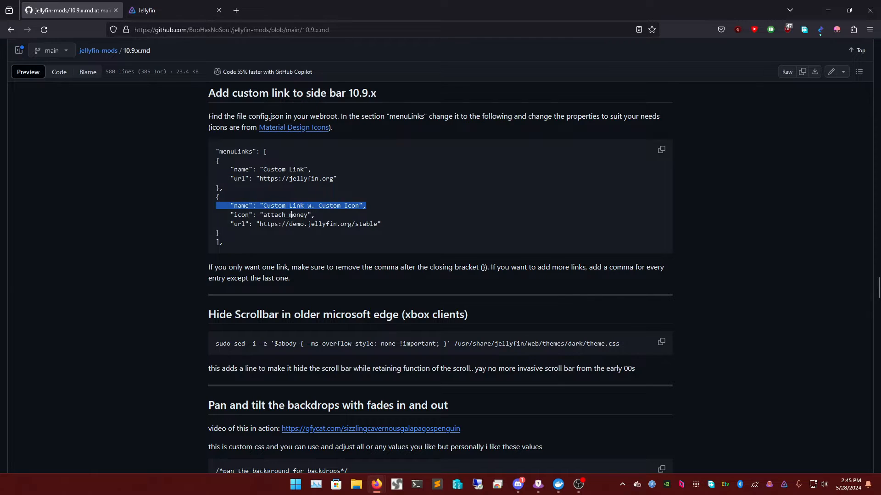
triple_click(293, 216)
triple_click(298, 224)
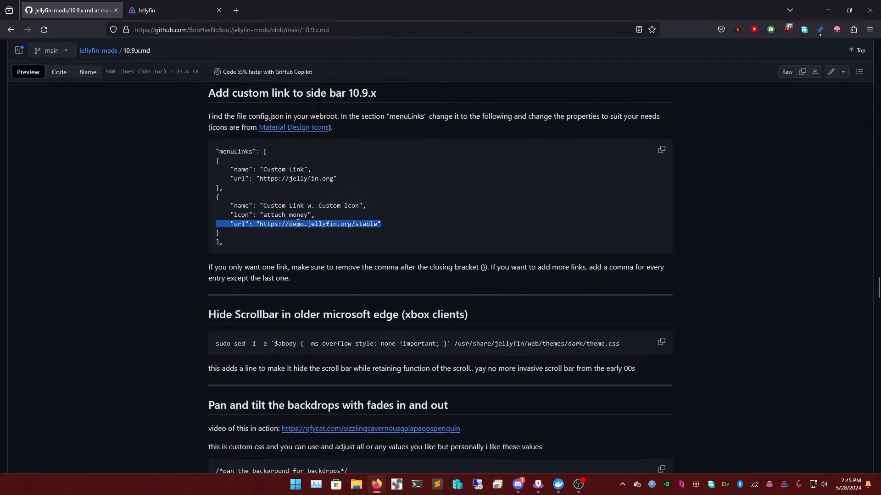
triple_click(284, 170)
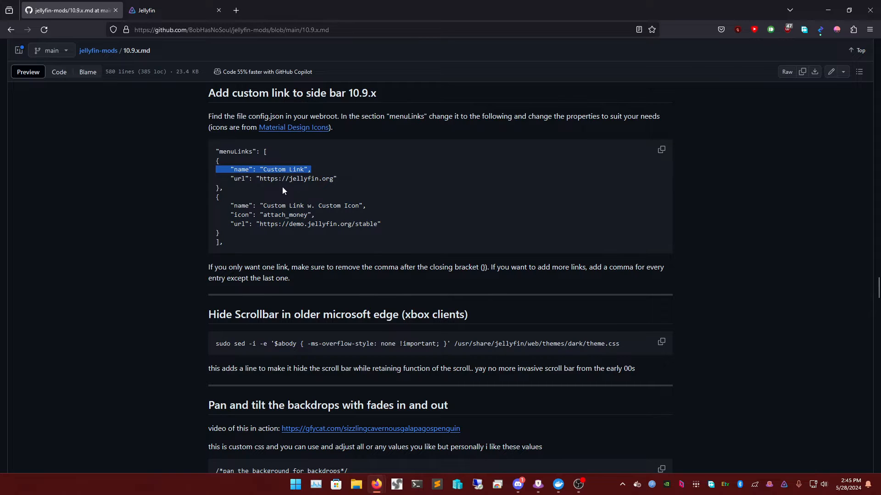
left_click(294, 176)
triple_click(298, 178)
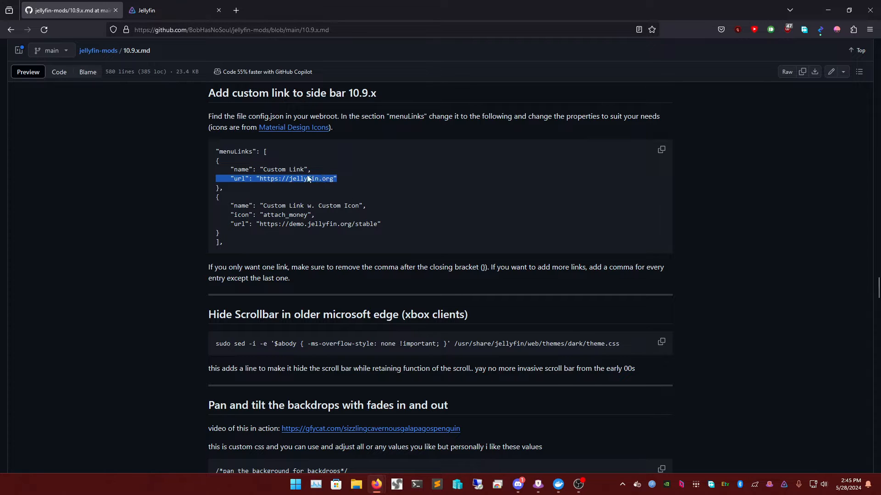
triple_click(312, 177)
left_click(315, 176)
scroll(427, 212, "down", 5)
- Skim the guide down to its Extra tools list, then scroll back up to its title
scroll(435, 248, "down", 20)
scroll(446, 330, "up", 1)
scroll(430, 323, "down", 9)
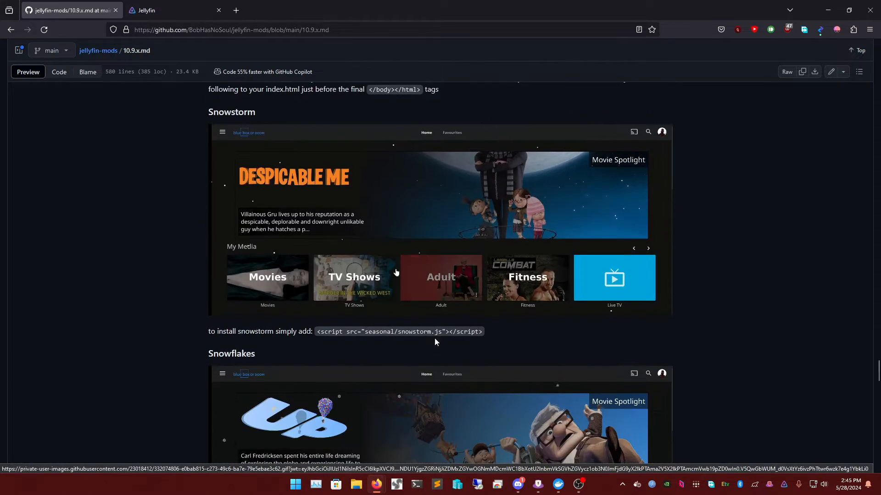
scroll(362, 206, "up", 1)
scroll(350, 278, "down", 4)
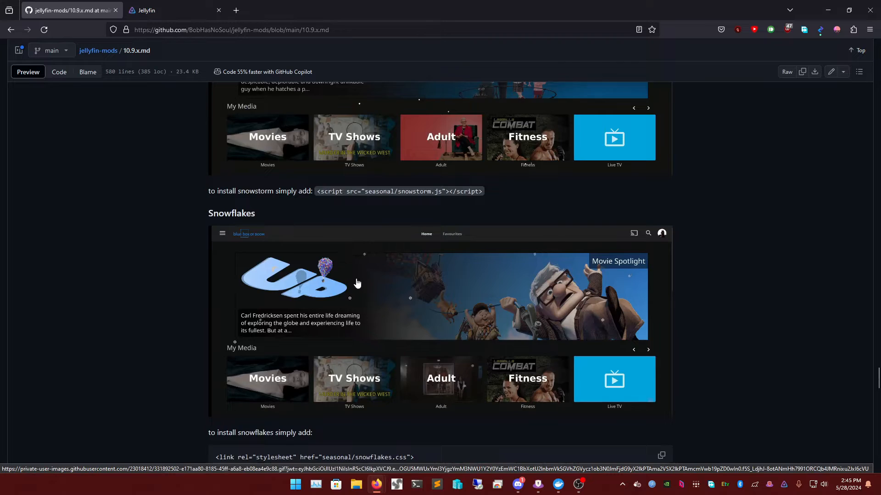
scroll(427, 260, "down", 7)
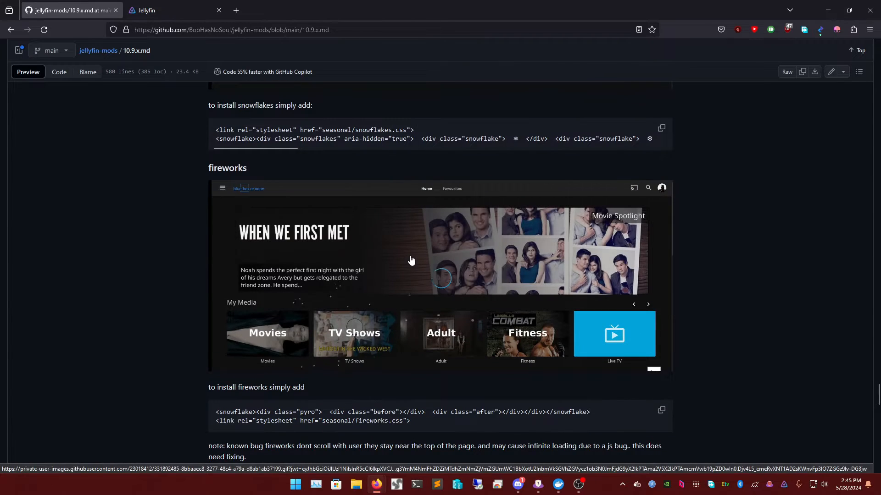
scroll(338, 243, "up", 1)
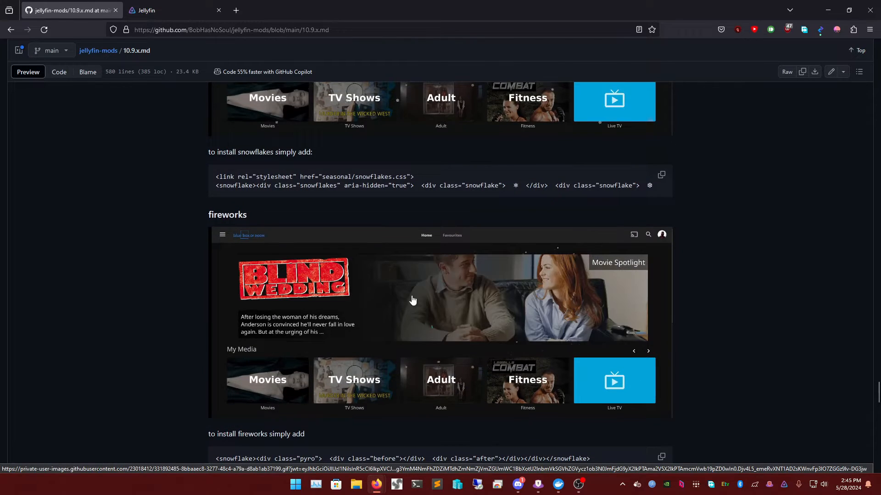
scroll(366, 289, "down", 9)
scroll(392, 333, "up", 3)
scroll(393, 321, "down", 4)
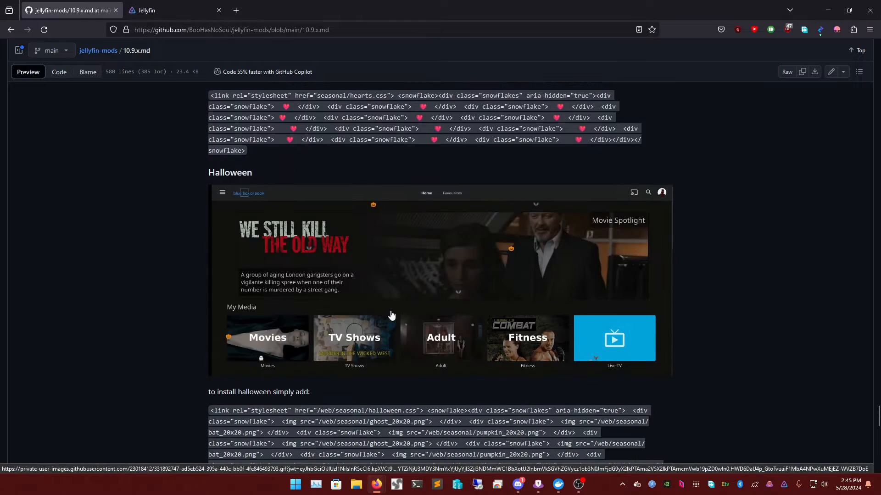
scroll(367, 294, "up", 1)
scroll(413, 294, "down", 1)
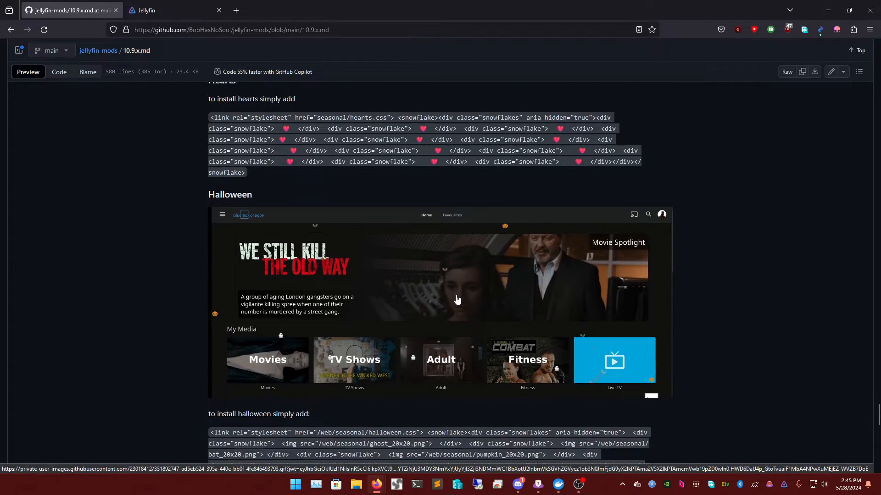
scroll(437, 305, "down", 10)
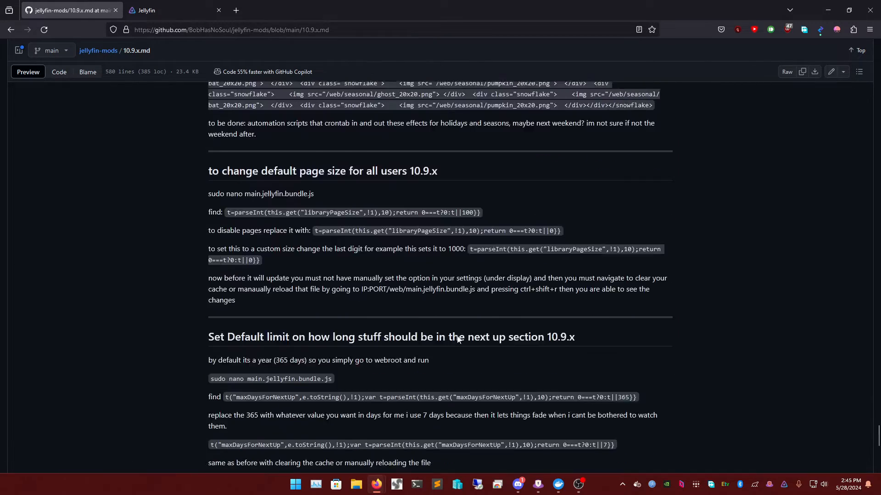
scroll(438, 344, "down", 8)
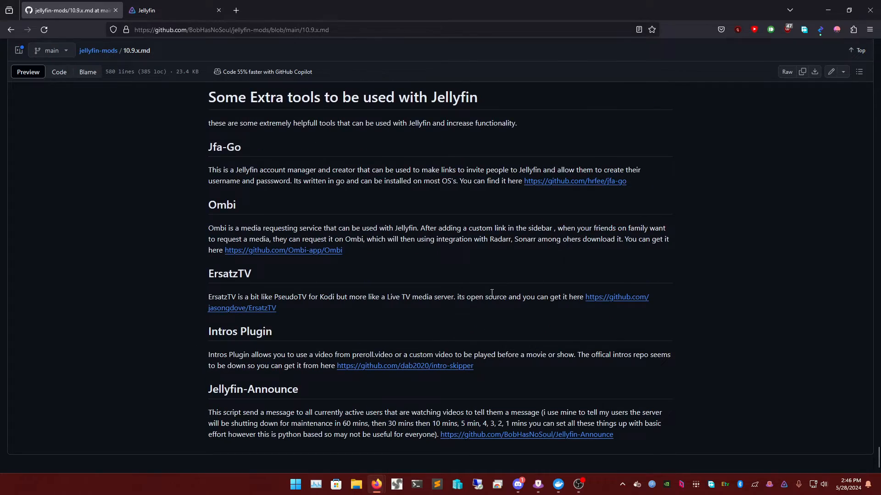
scroll(492, 293, "up", 20)
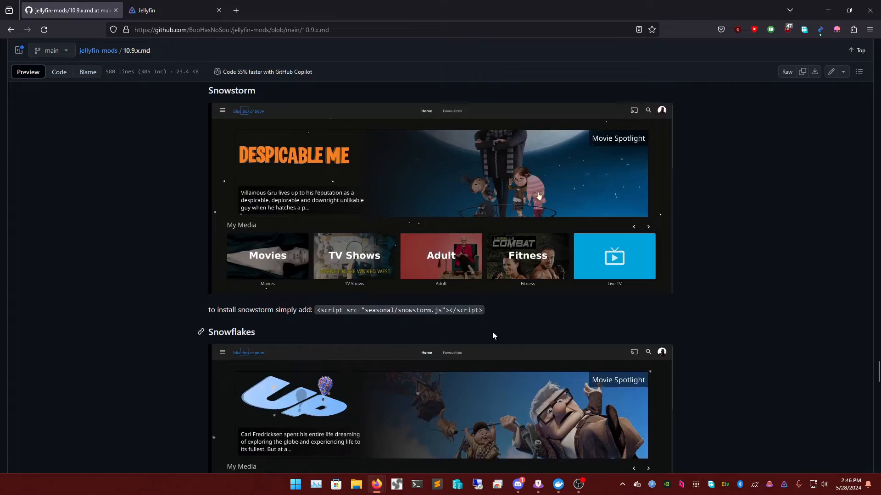
scroll(493, 336, "up", 20)
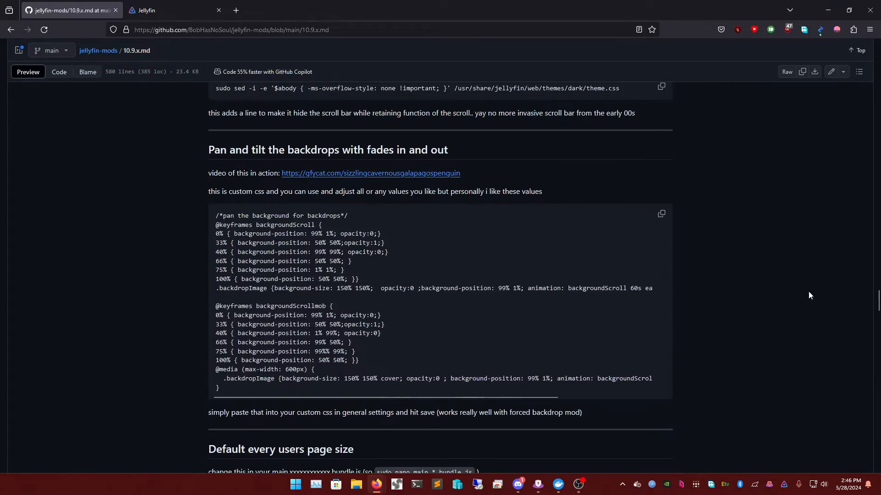
scroll(841, 161, "up", 20)
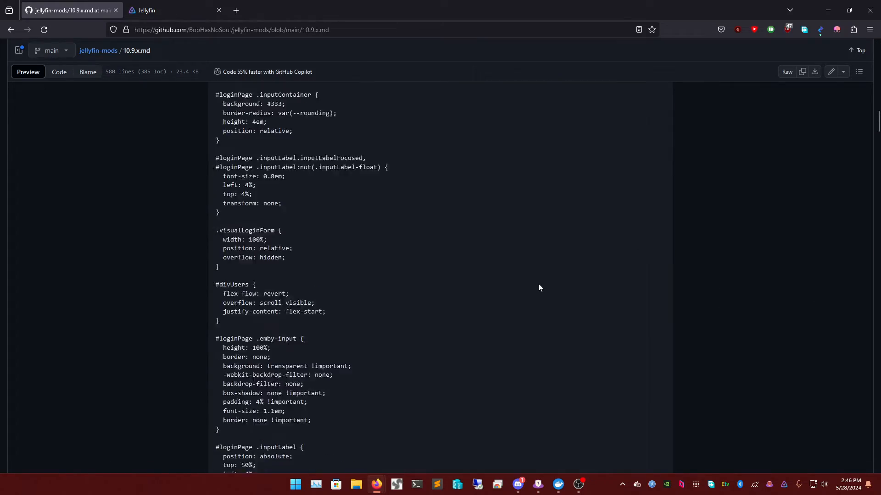
scroll(534, 289, "up", 20)
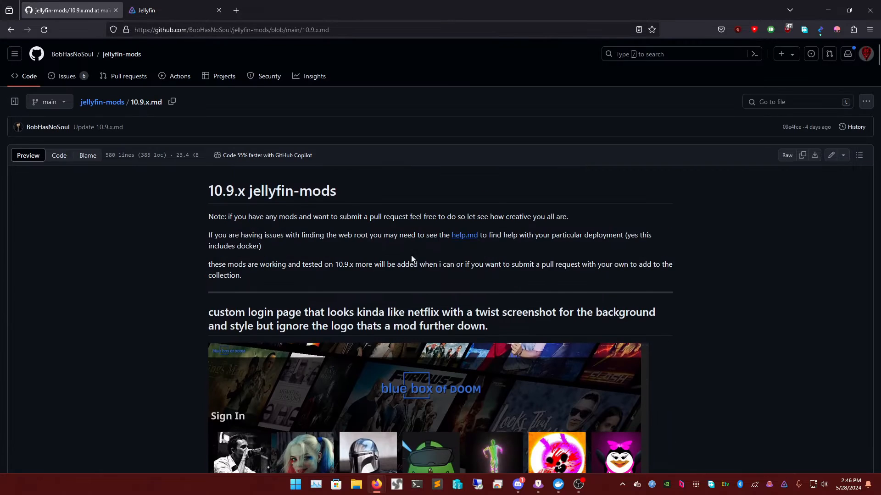
left_click(167, 9)
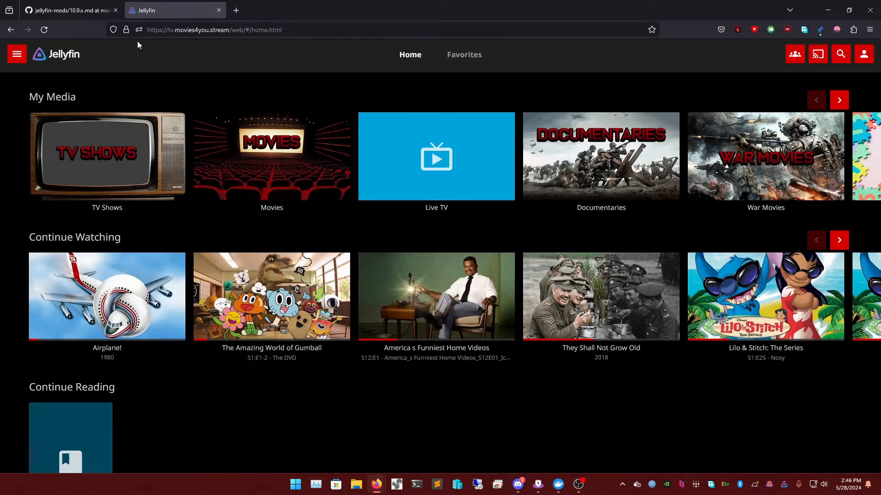
left_click(23, 58)
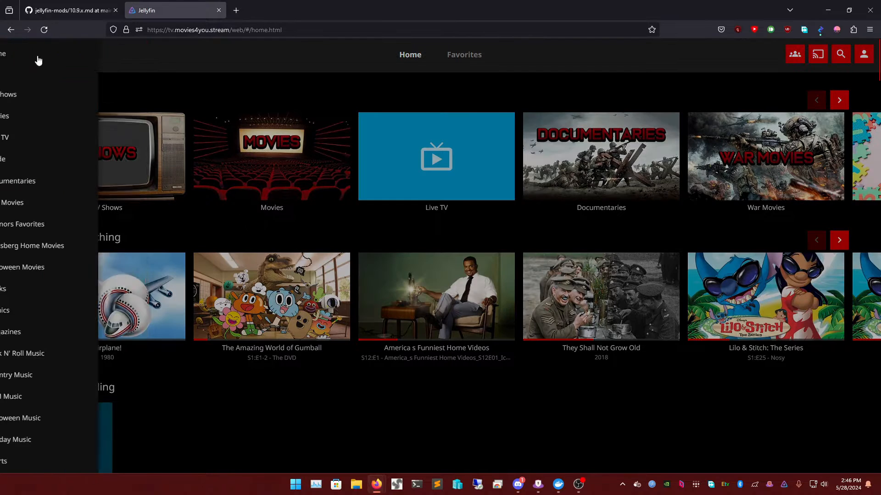
left_click(174, 59)
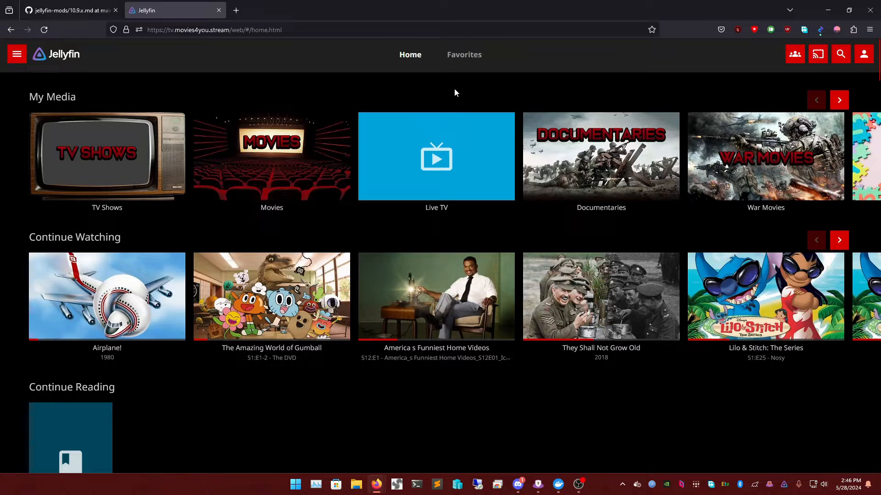
left_click(92, 11)
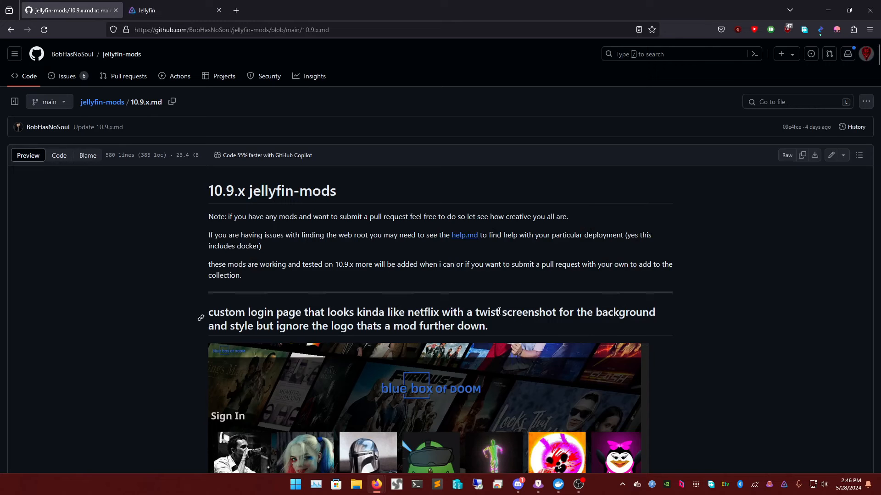
- Scroll to the guide's 'Change the title' section with the title.sh script, then go to Jellyfin
scroll(505, 302, "down", 6)
scroll(507, 308, "up", 4)
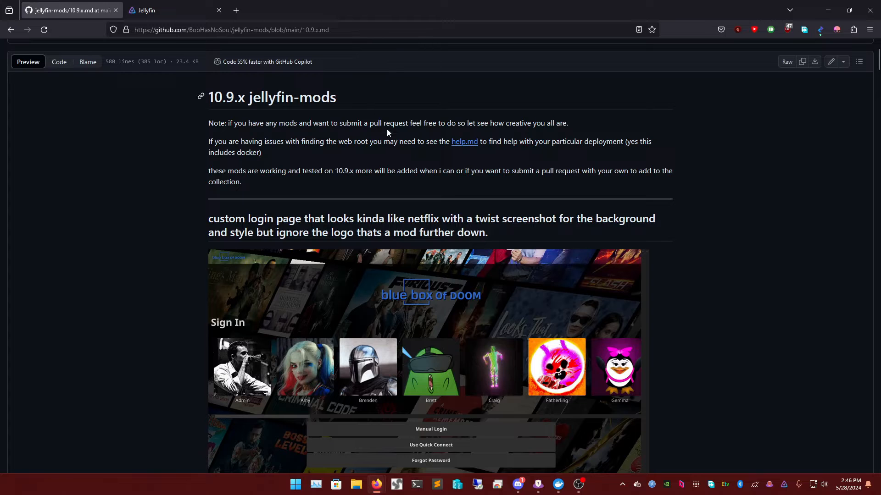
scroll(463, 137, "down", 8)
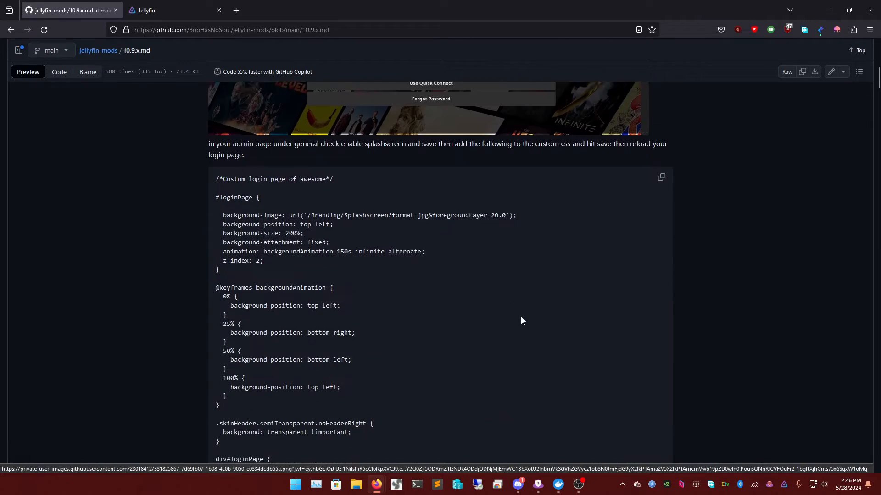
scroll(389, 288, "down", 20)
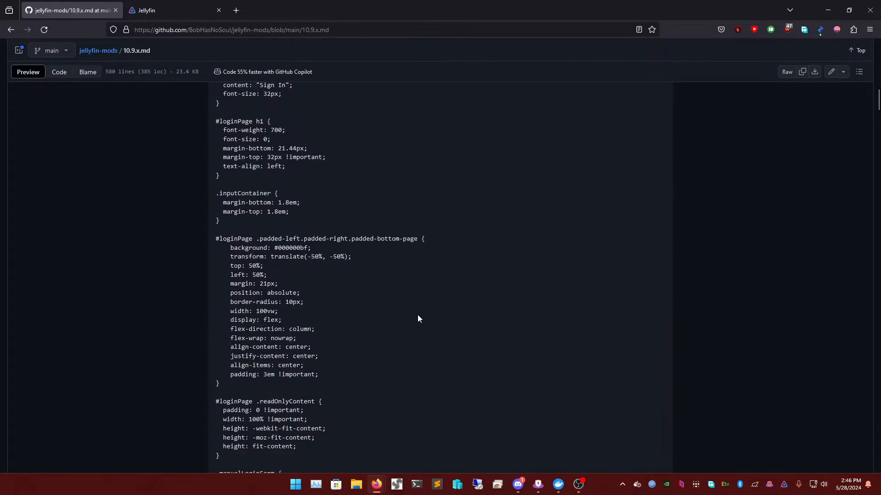
scroll(426, 355, "down", 8)
scroll(413, 344, "up", 3)
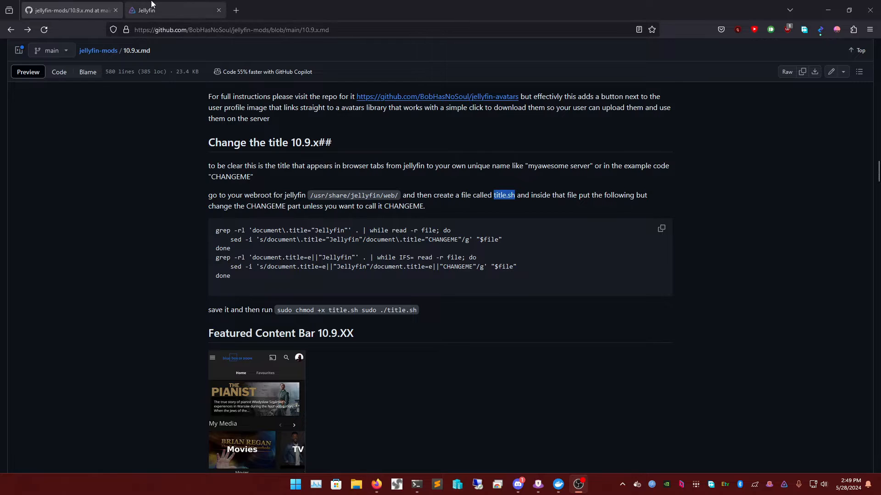
left_click(165, 10)
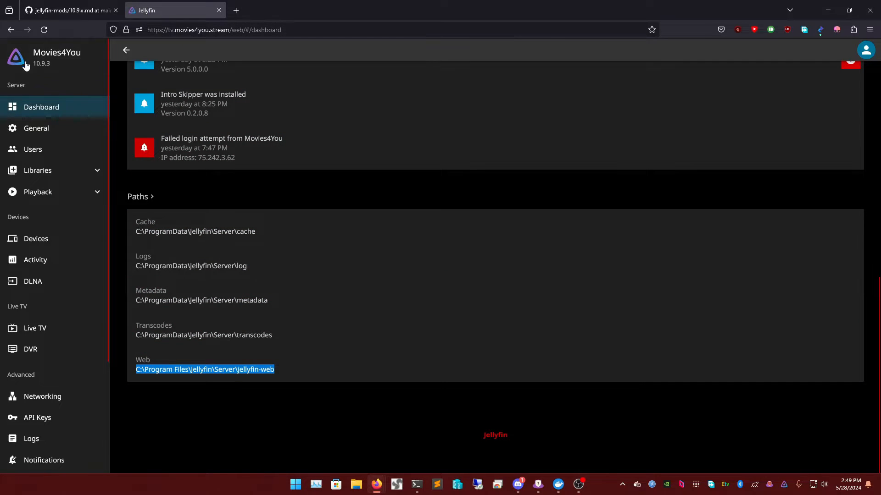
- Open the admin Dashboard and select the Web path C:\Program Files\Jellyfin\Server\jellyfin-web
left_click(38, 67)
left_click(17, 54)
scroll(92, 321, "down", 1)
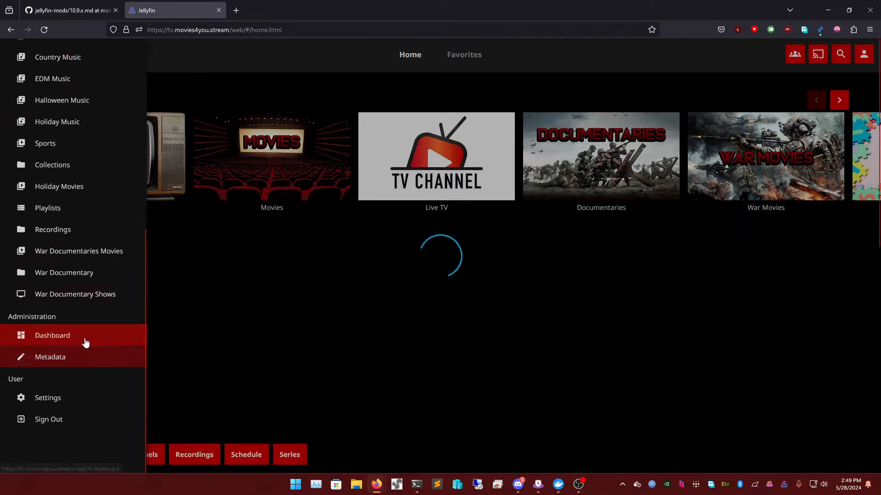
left_click(87, 337)
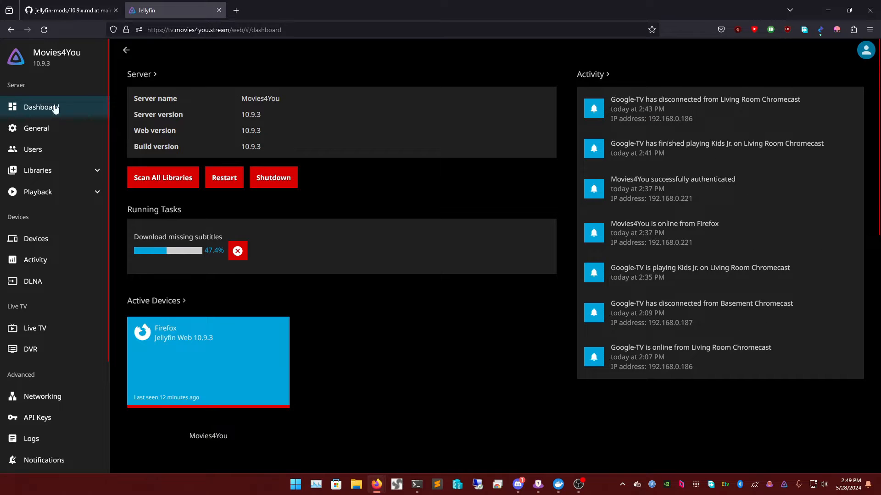
scroll(339, 252, "down", 10)
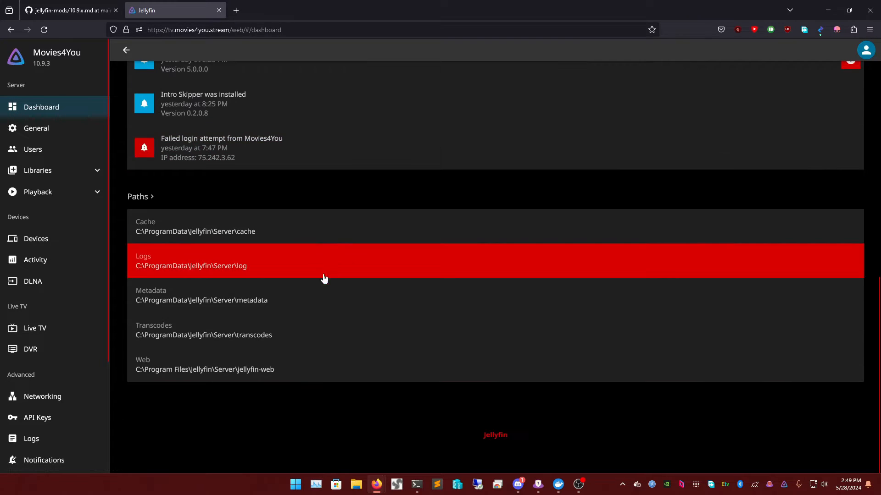
triple_click(225, 373)
key("ctrl+c")
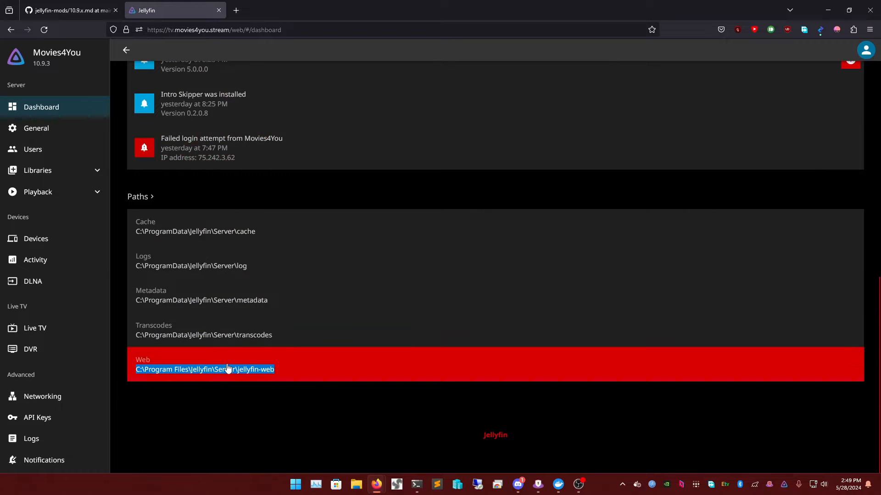
- Recheck the guide's title-change instructions, then return to the Jellyfin dashboard
mouse_move(425, 487)
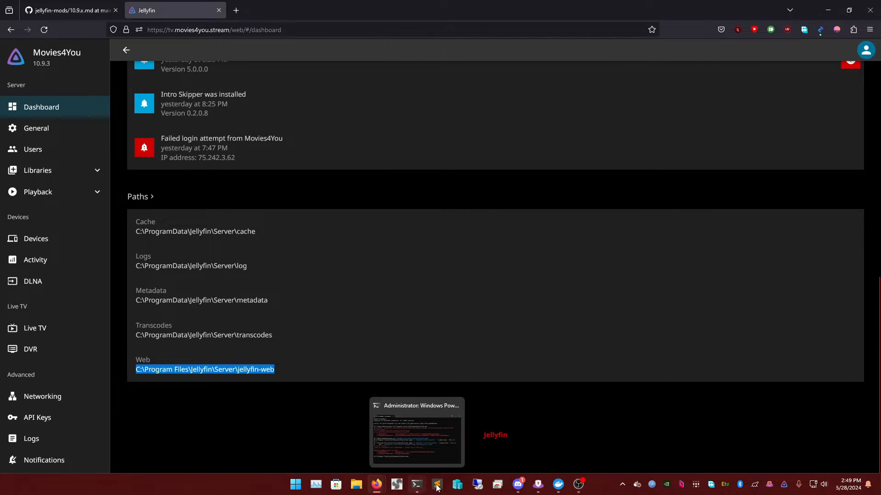
left_click(74, 11)
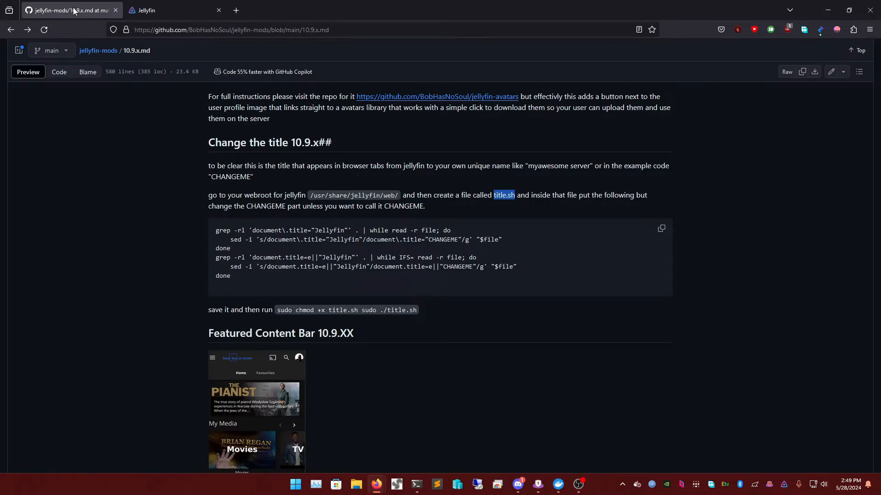
key("ctrl+Tab")
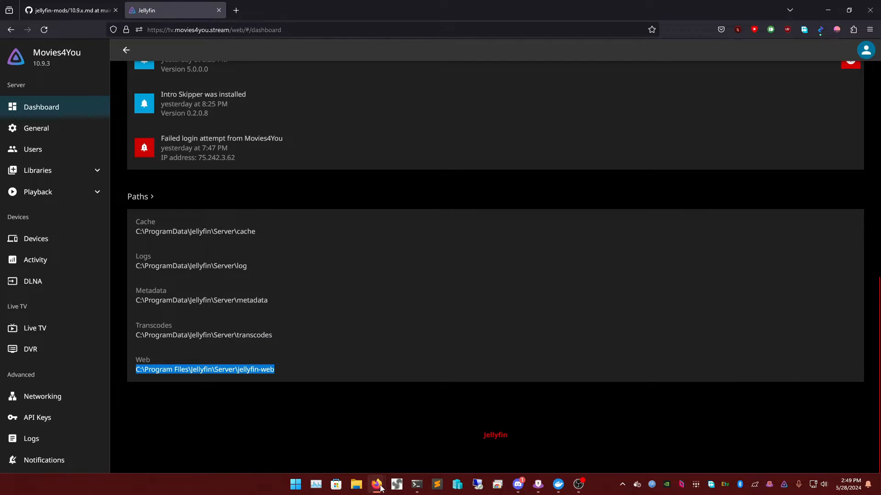
mouse_move(380, 488)
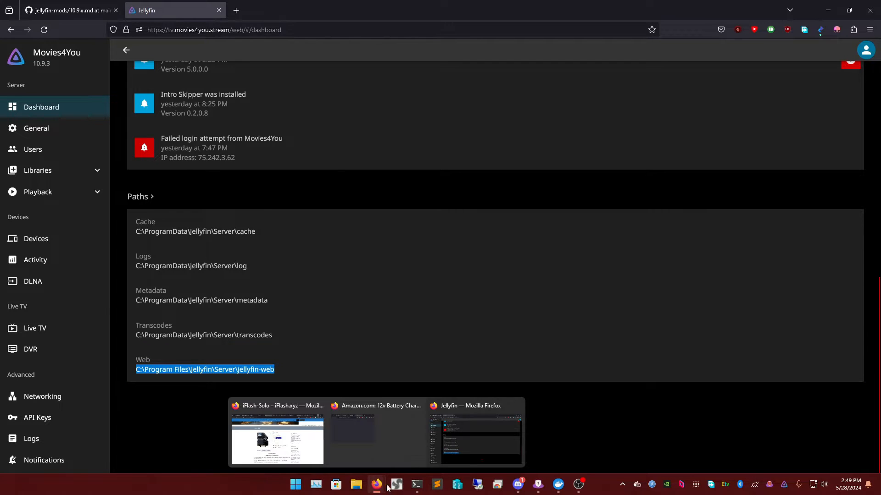
- Open File Explorer at the pasted path C:\Program Files\Jellyfin\Server\jellyfin-web
left_click(356, 485)
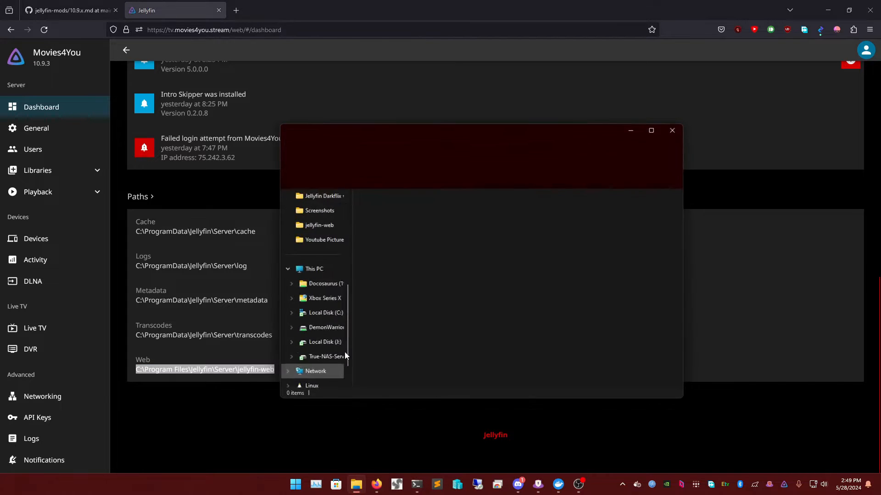
left_click(473, 155)
right_click(473, 155)
left_click(502, 190)
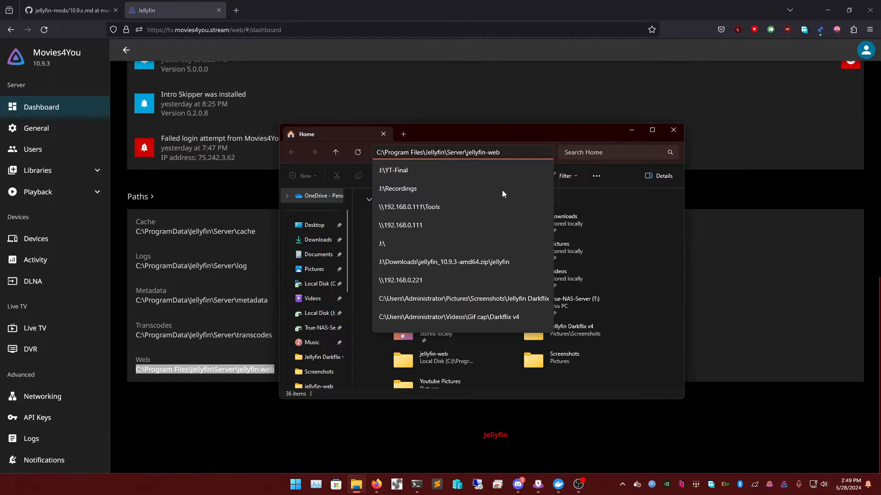
key("Return")
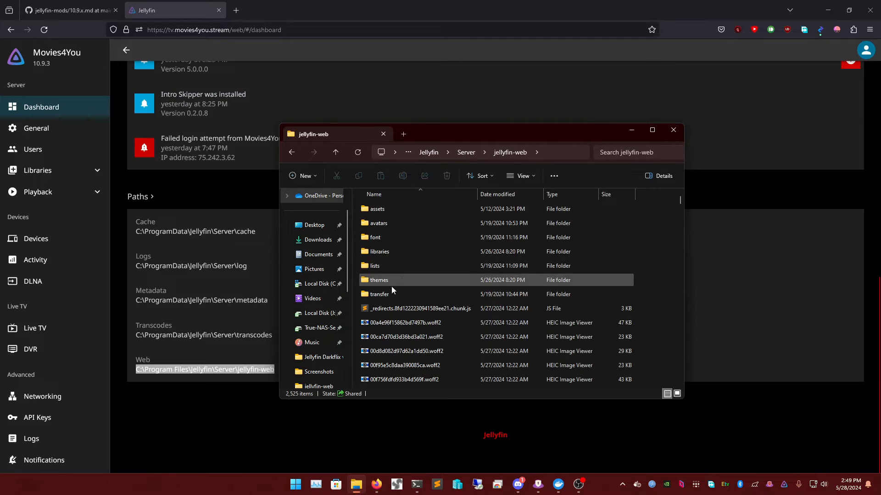
- Browse the jellyfin-web file list, jumping to files whose names start with n
right_click(664, 328)
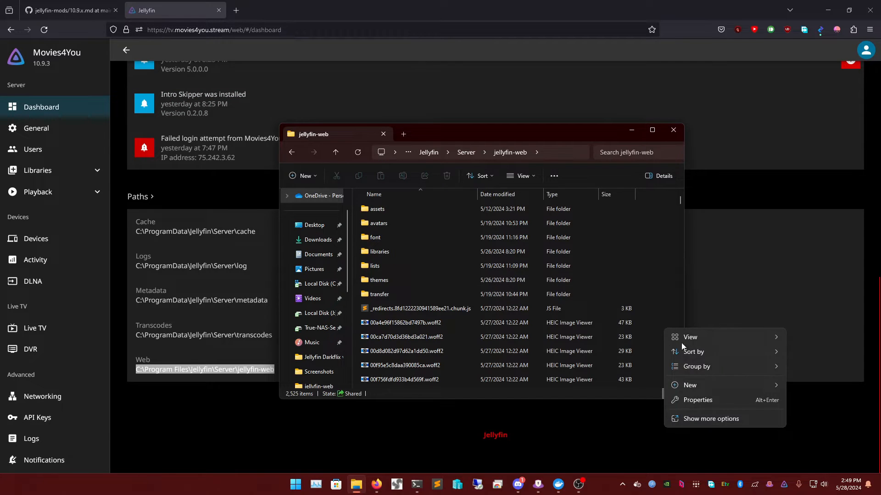
mouse_move(697, 384)
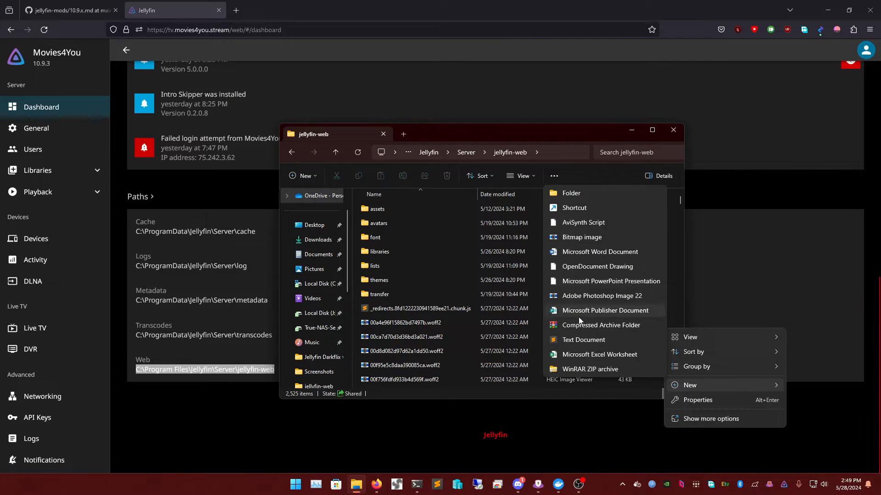
key("Escape")
key("ctrl+a")
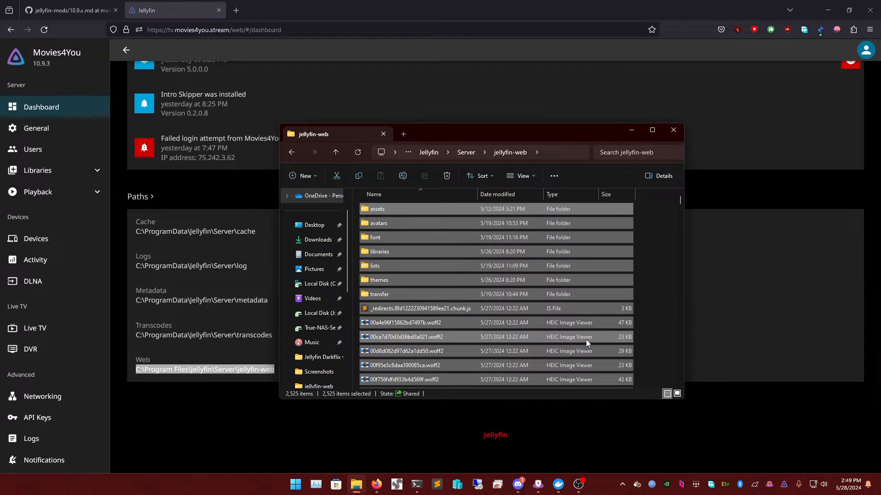
left_click(483, 322)
key("n")
key("n")
key("n")
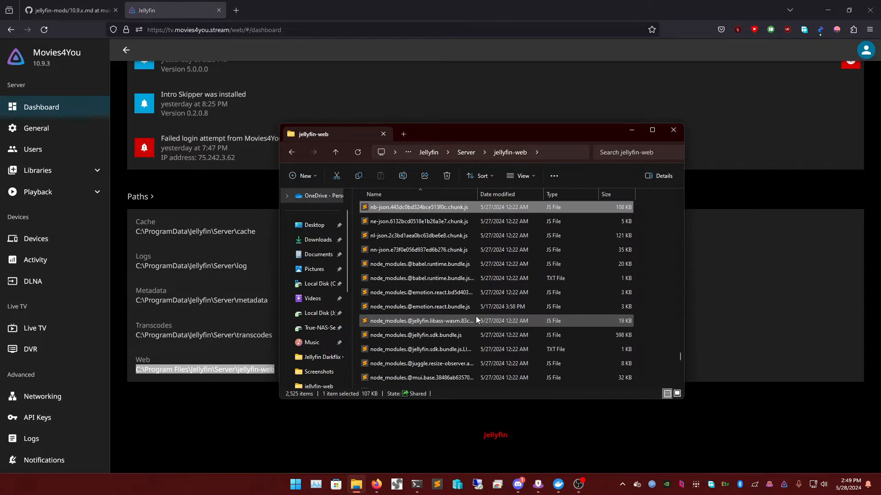
key("n")
key("n")
key("n")
key("n")
key("n")
key("n")
key("n")
key("n")
key("n")
key("n")
key("n")
key("n")
key("n")
key("n")
key("n")
key("n")
key("n")
key("n")
key("n")
key("n")
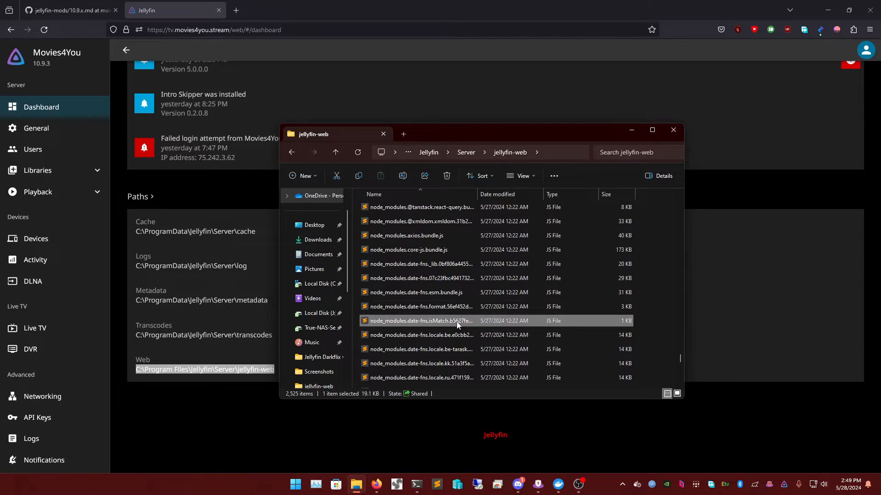
key("n")
key("n")
key("n")
key("n")
key("n")
key("n")
key("n")
key("n")
key("n")
key("n")
key("n")
key("n")
key("n")
key("n")
key("n")
key("n")
key("n")
key("n")
key("n")
key("n")
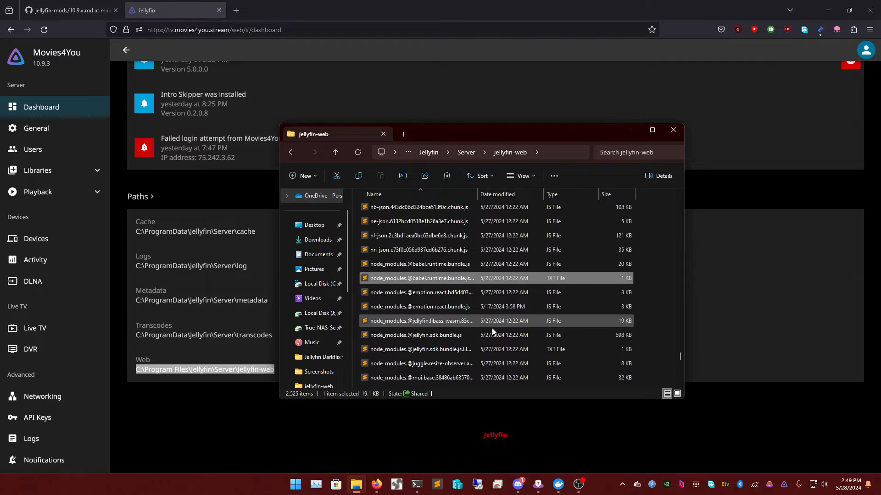
- Create a new text document in jellyfin-web and scroll down the file list
right_click(651, 304)
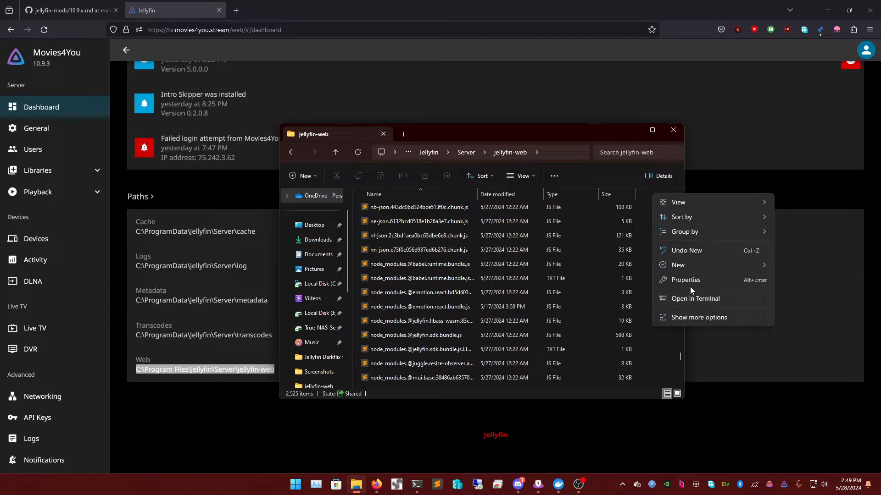
mouse_move(687, 266)
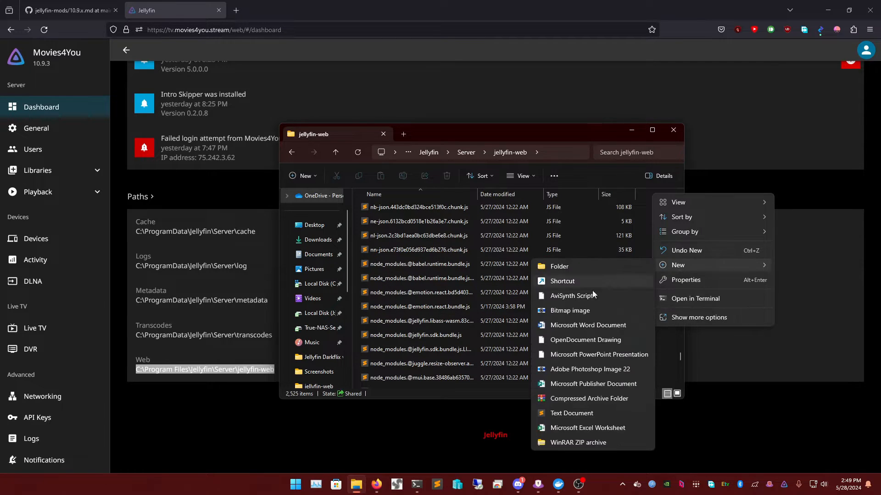
left_click(573, 414)
scroll(518, 272, "down", 5)
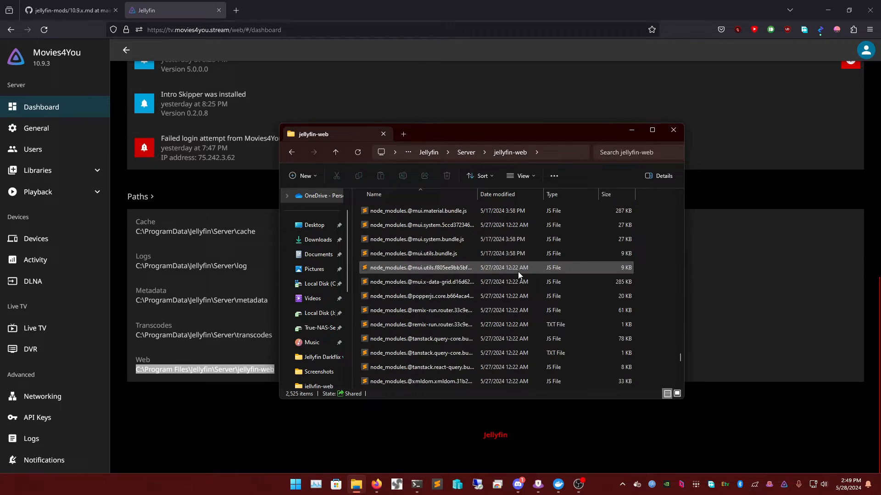
scroll(522, 285, "down", 15)
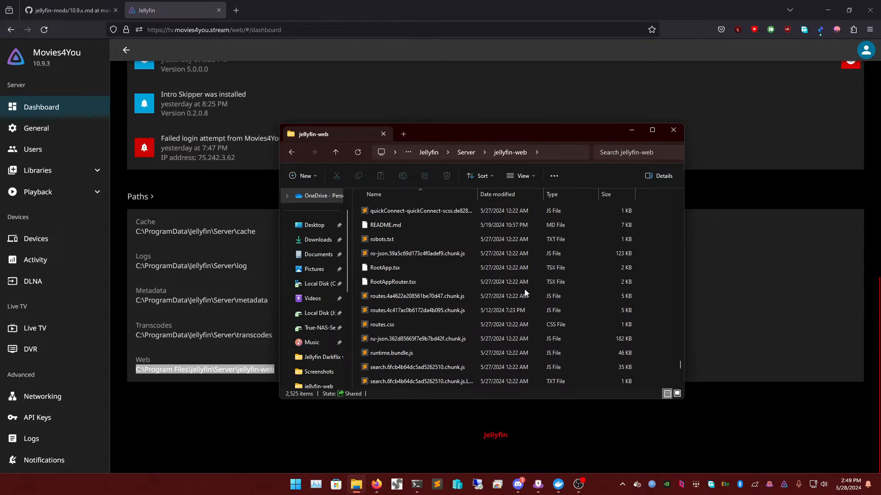
scroll(527, 290, "down", 12)
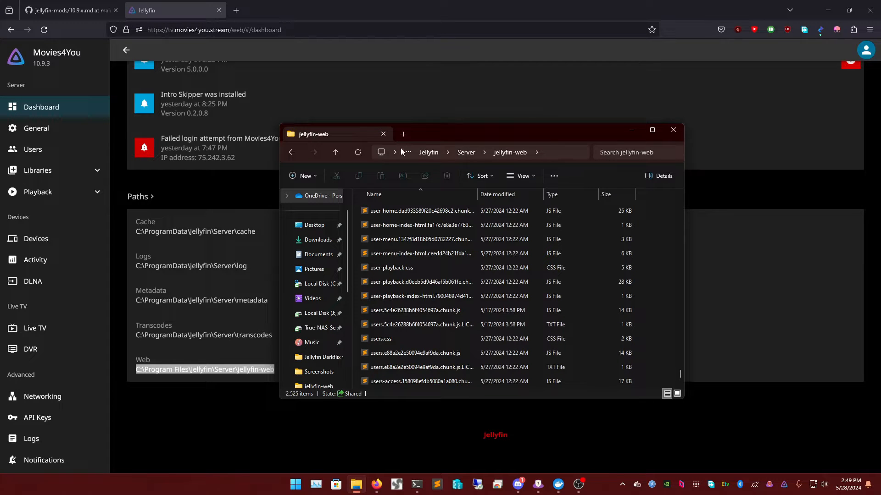
- Create a new file named title.sh, accepting the extension change and the rename to title (2).sh
left_click(357, 152)
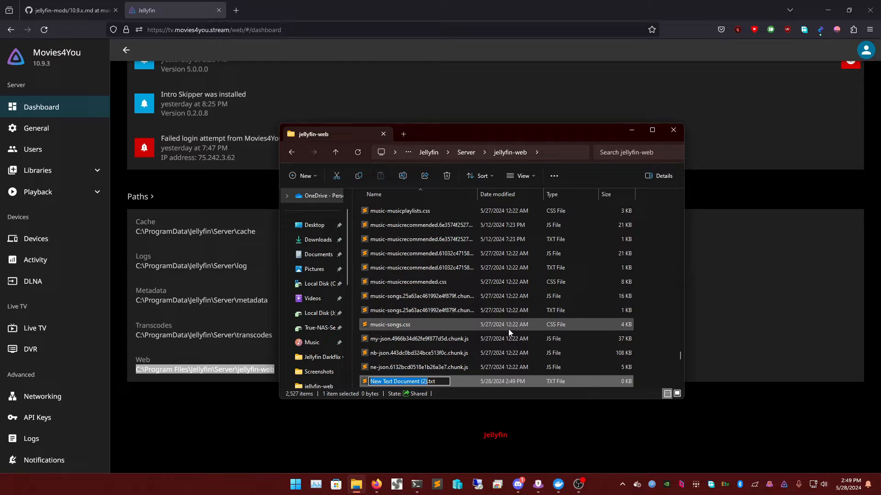
type("title.sh")
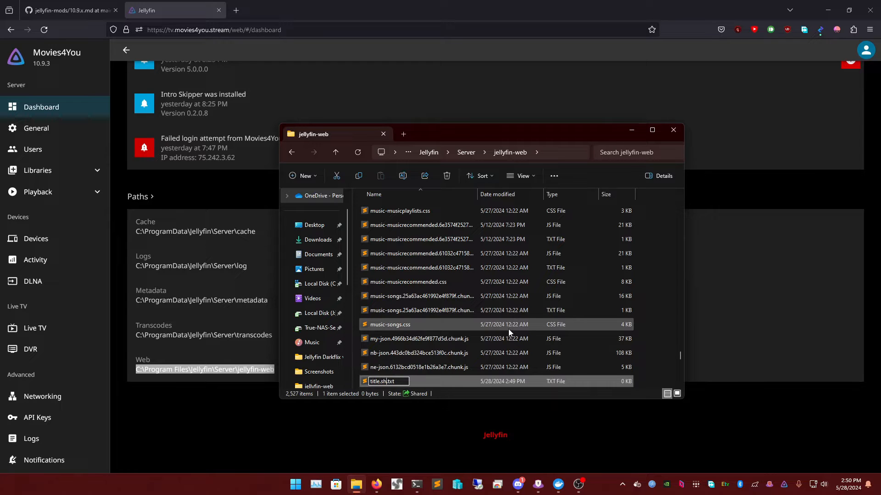
key("Delete")
key("Delete")
key("Delete")
key("Delete")
key("Return")
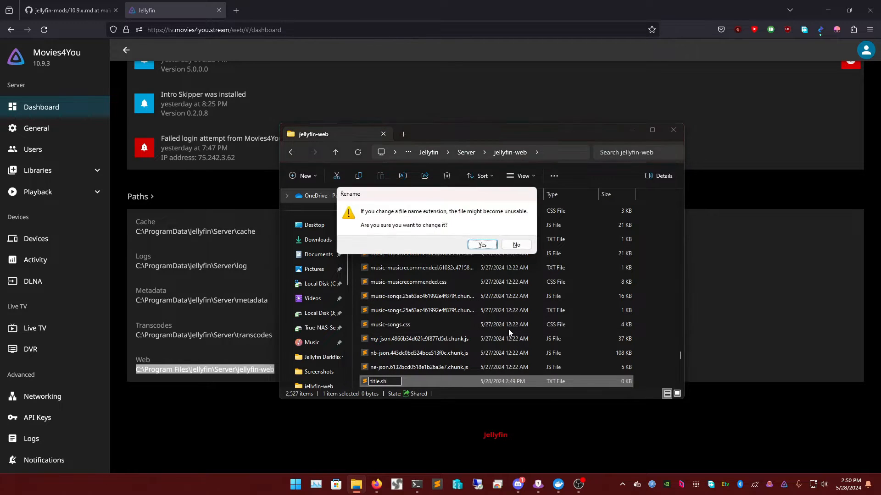
left_click(481, 243)
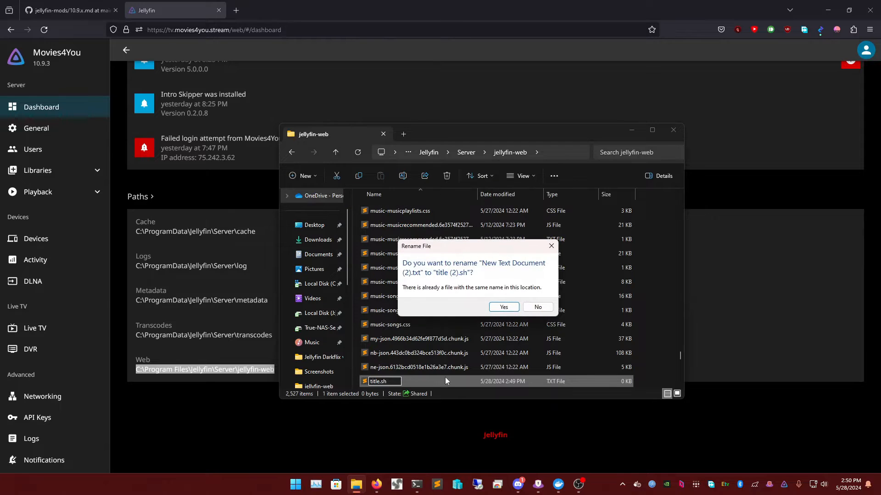
left_click(503, 307)
- Search the file list for title.sh by jumping through the t, s and l files
scroll(422, 348, "down", 4)
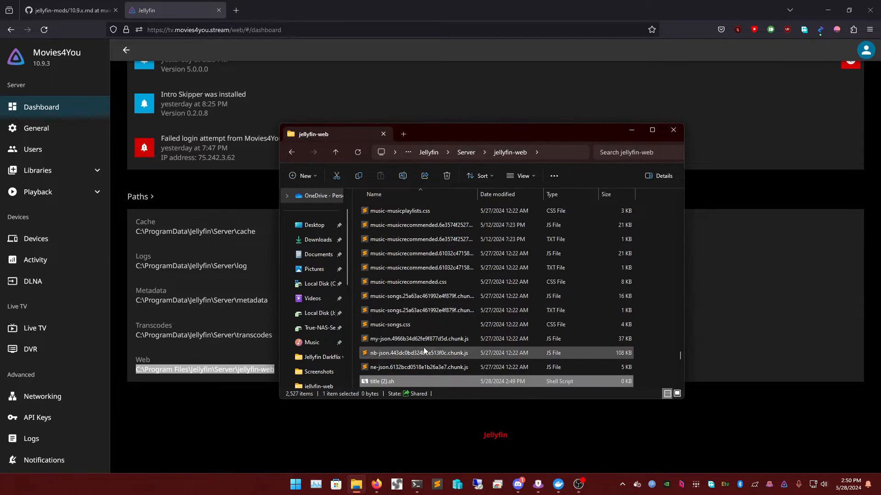
scroll(409, 293, "up", 1)
scroll(404, 250, "up", 1)
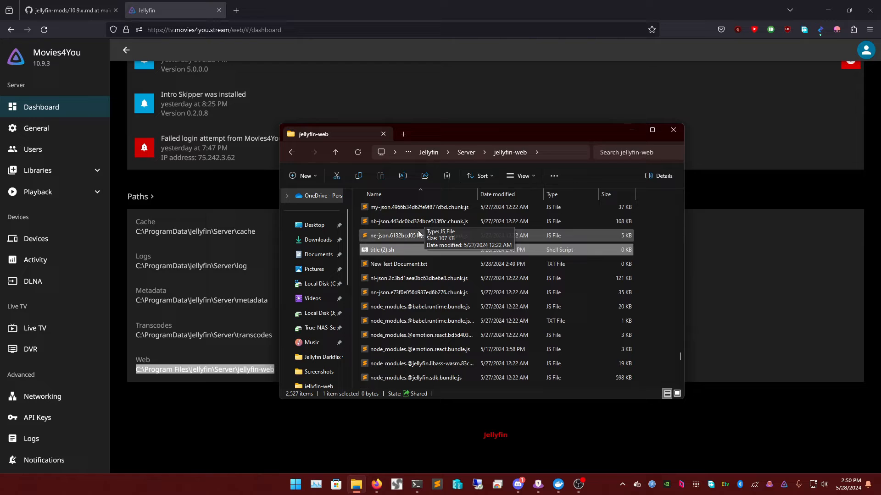
key("t")
key("t")
key("t")
key("t")
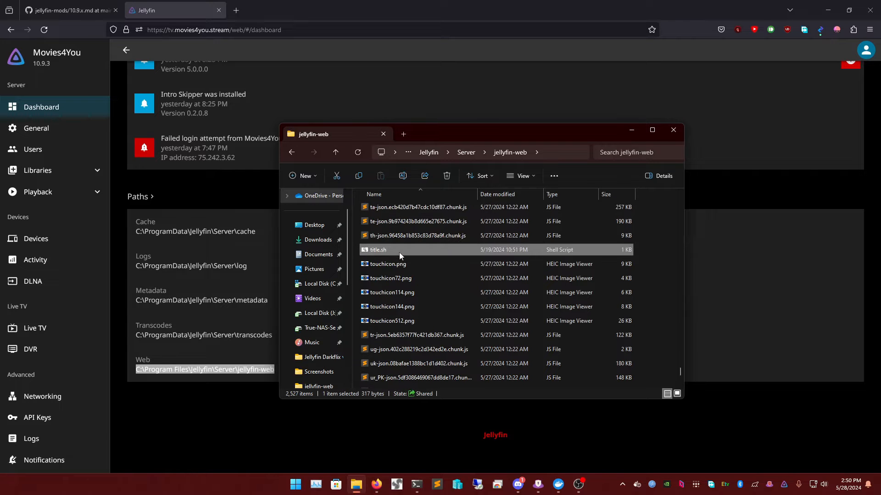
key("s")
key("l")
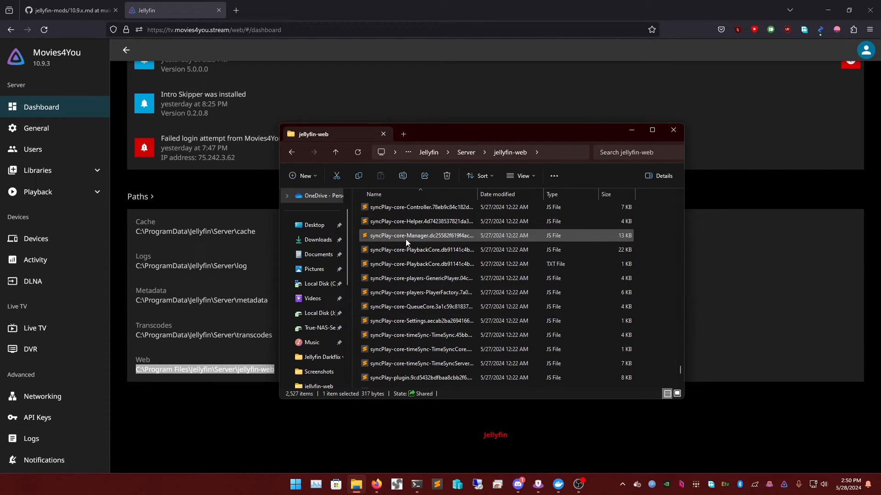
scroll(408, 238, "up", 8)
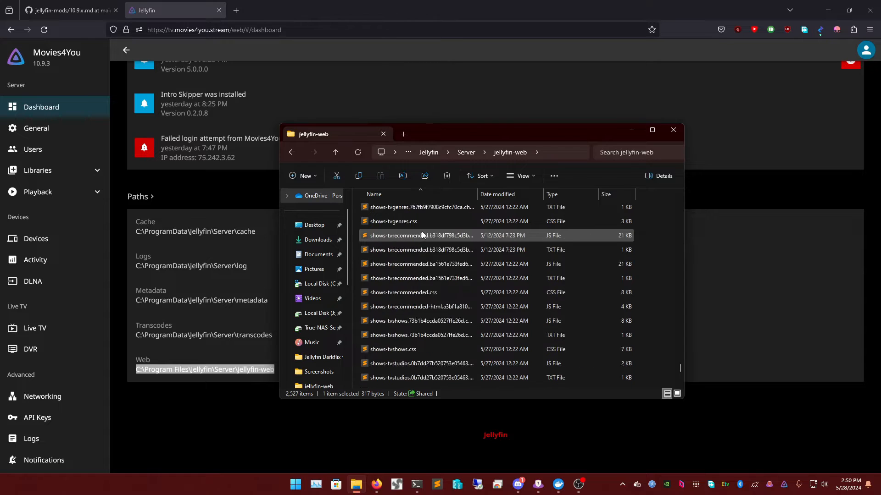
scroll(422, 232, "up", 12)
- Locate and delete the duplicate title (2).sh
key("t")
key("t")
key("t")
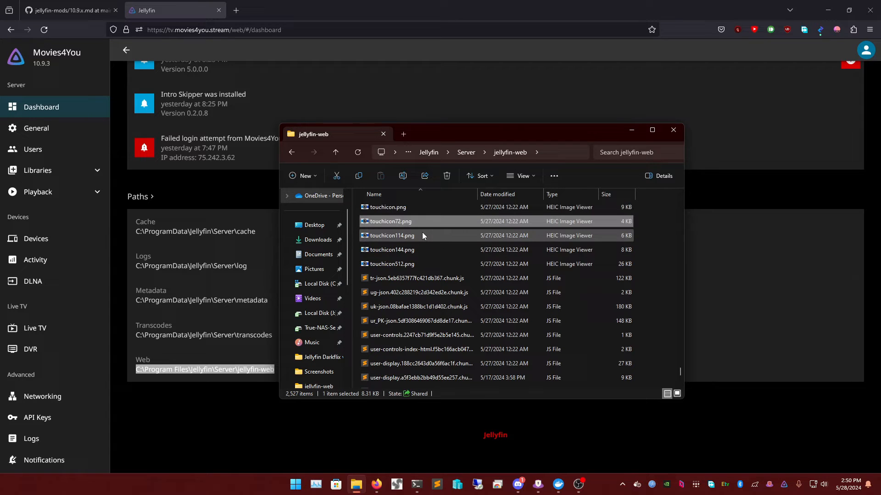
key("t")
key("t")
key("t")
key("t")
scroll(377, 175, "up", 2)
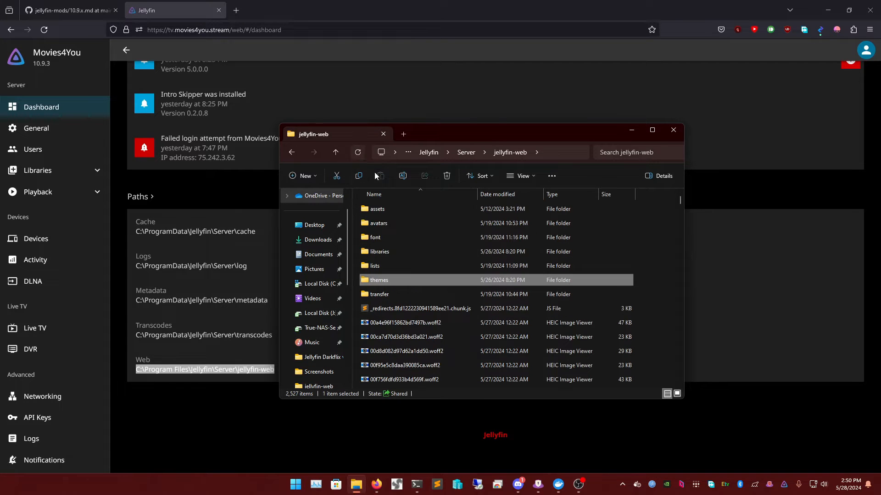
key("t")
key("t")
key("t")
key("t")
key("t")
key("t")
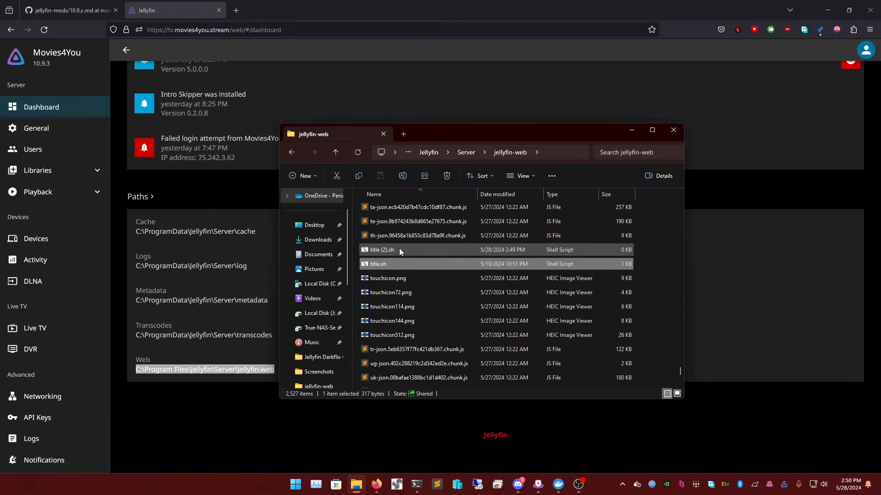
left_click(400, 249)
key("Delete")
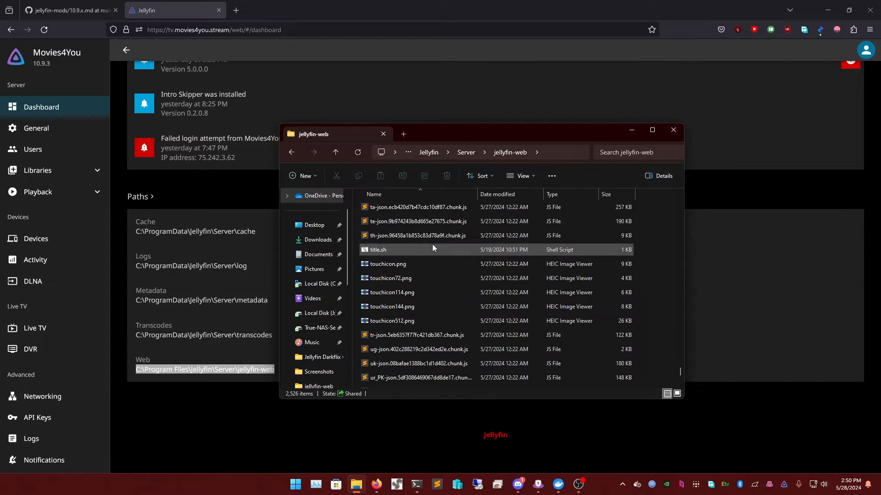
- Choose another app to open the existing title.sh
right_click(432, 248)
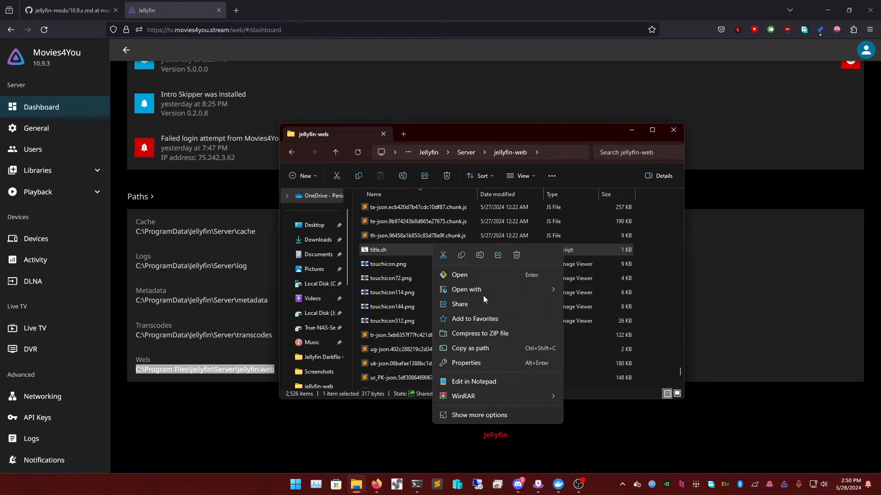
mouse_move(481, 291)
left_click(590, 320)
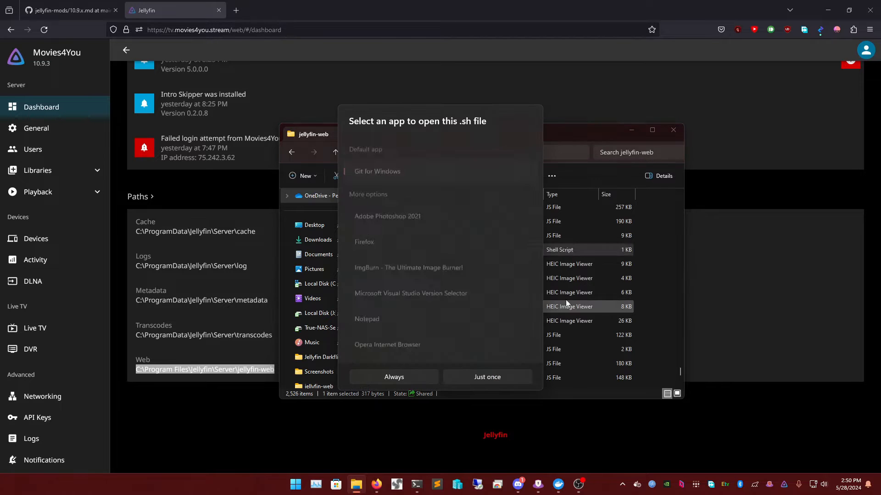
scroll(432, 284, "down", 3)
- Open title.sh in Sublime Text and dismiss the Save Deleted File prompt
double_click(397, 337)
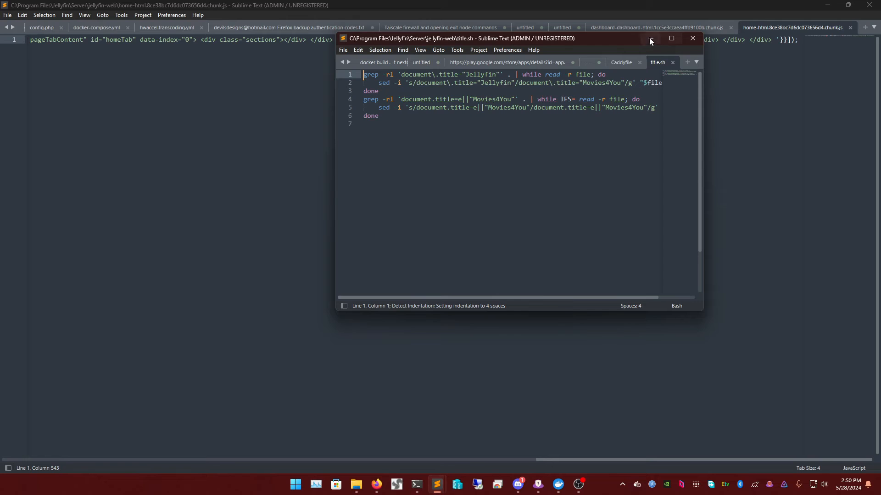
double_click(589, 43)
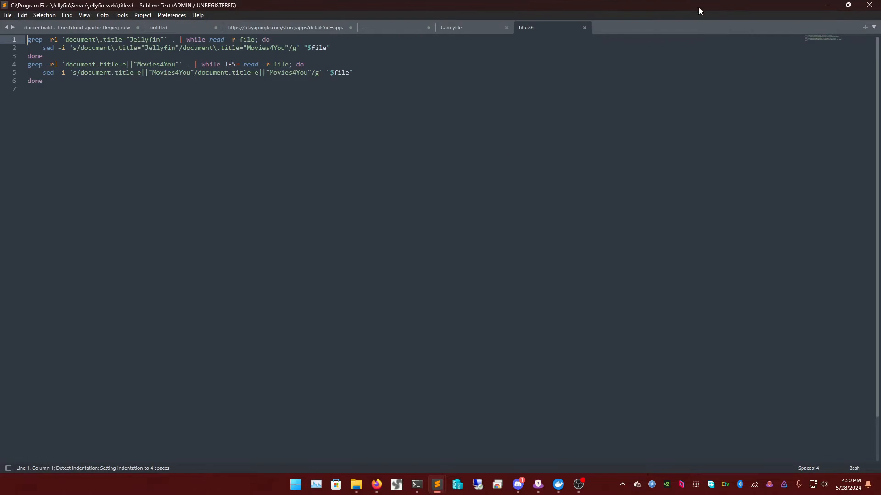
left_click(827, 6)
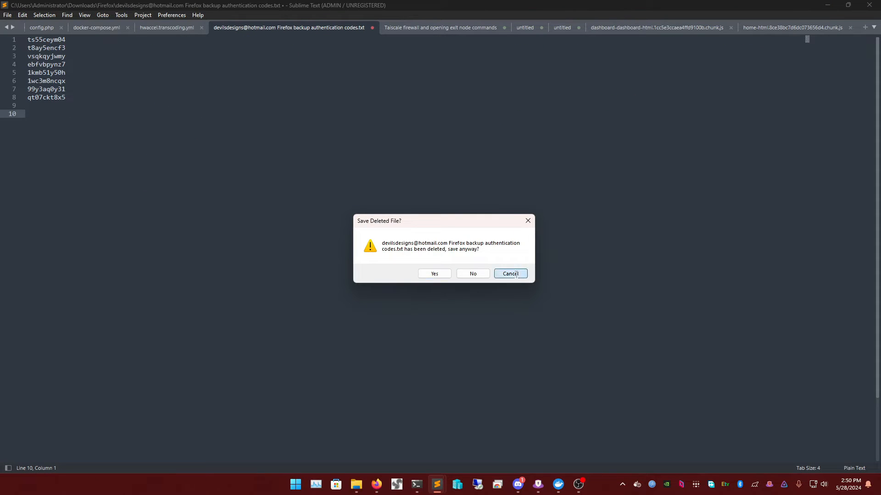
left_click(511, 274)
left_click(828, 6)
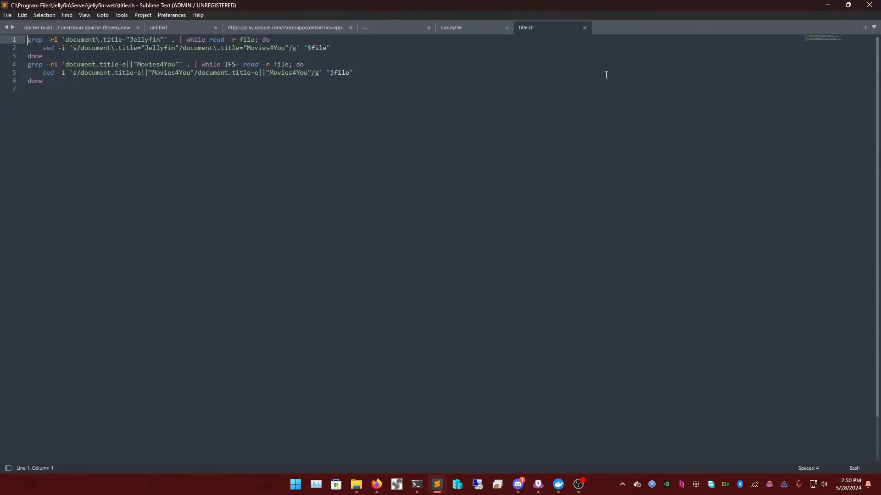
- Return to the jellyfin-mods guide page in Firefox
left_click(356, 484)
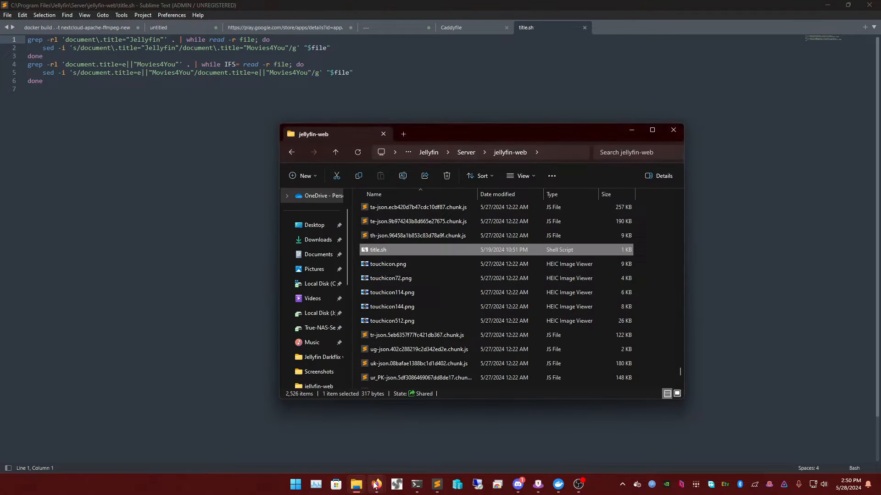
mouse_move(377, 485)
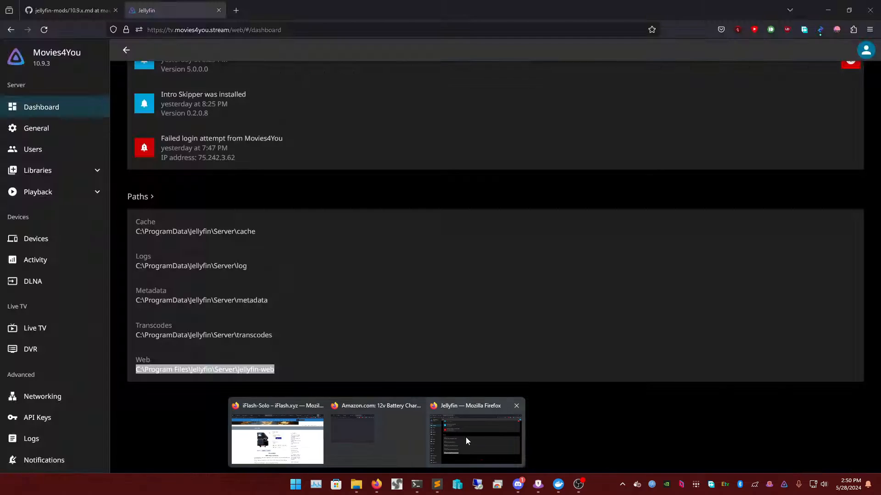
left_click(466, 436)
left_click(83, 8)
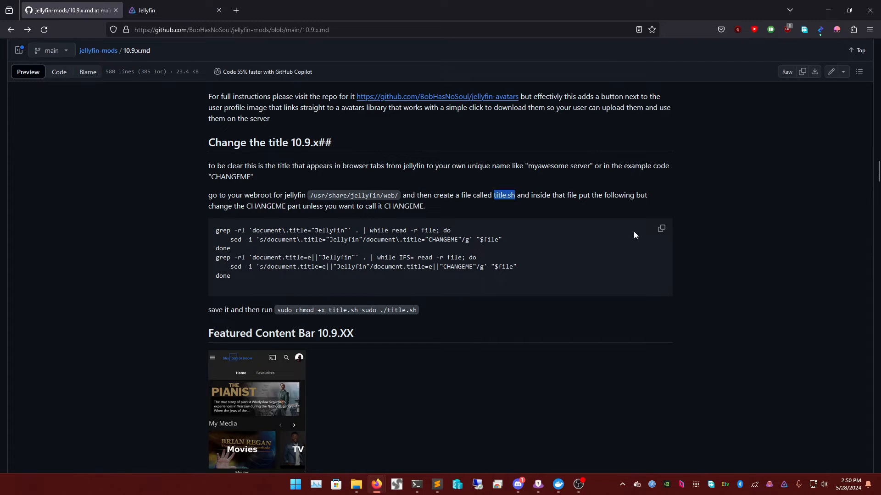
- Copy the guide's title-change script and paste it over the whole contents of title.sh
left_click(661, 229)
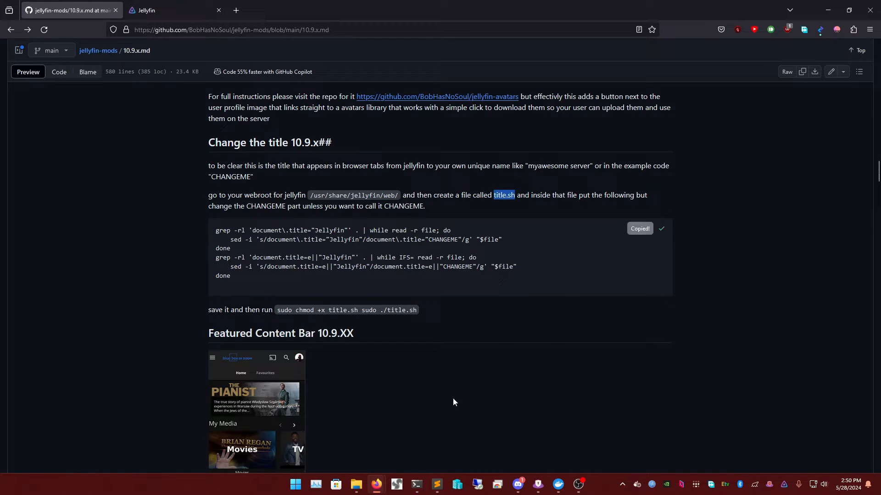
left_click(359, 488)
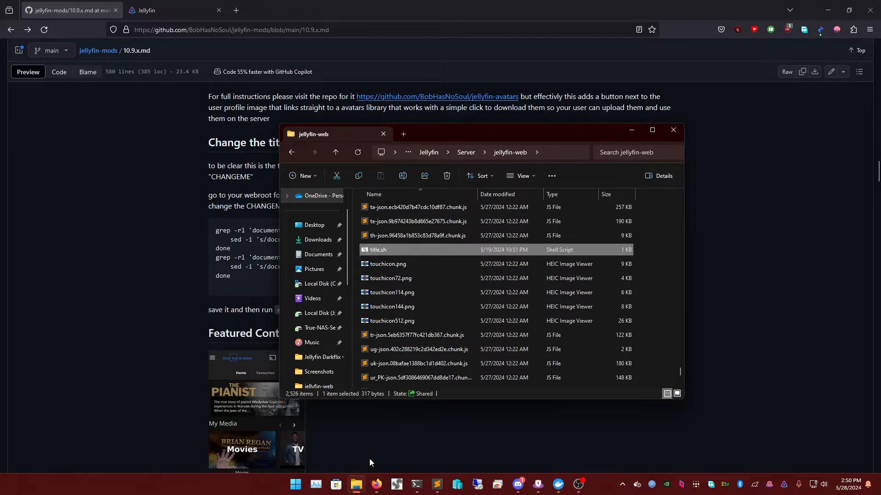
left_click(358, 483)
mouse_move(442, 488)
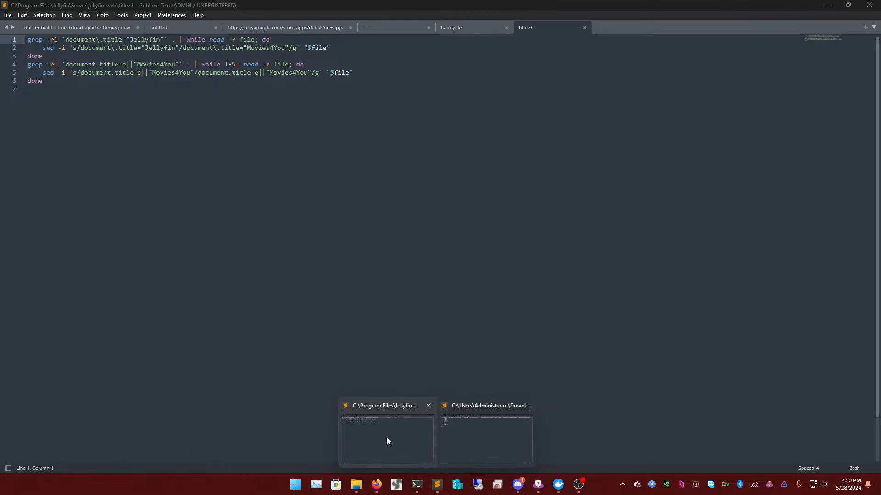
left_click(386, 436)
key("ctrl+a")
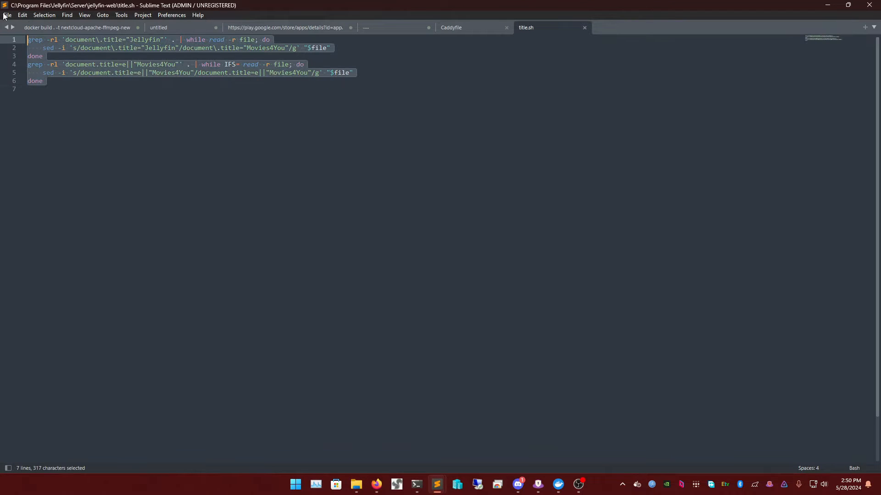
key("ctrl+v")
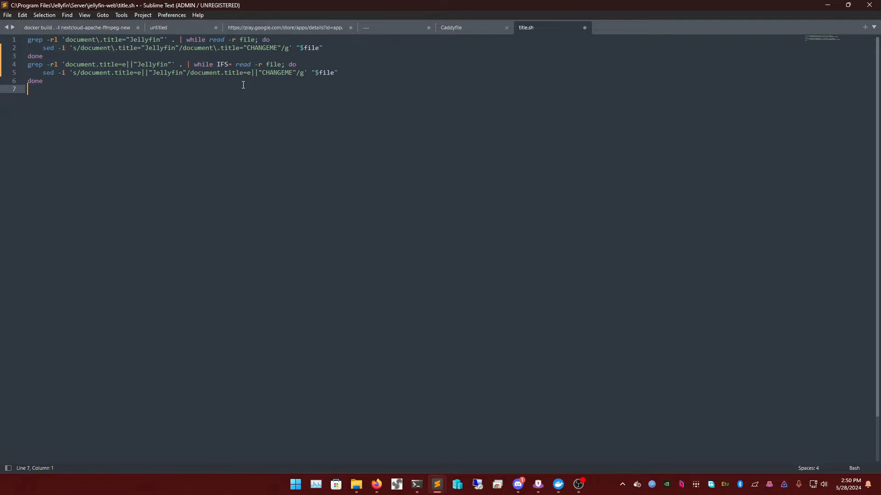
- Replace both CHANGEME entries with Movies4You, save title.sh and close it
left_click_drag(247, 47, 277, 49)
type("Movies4You")
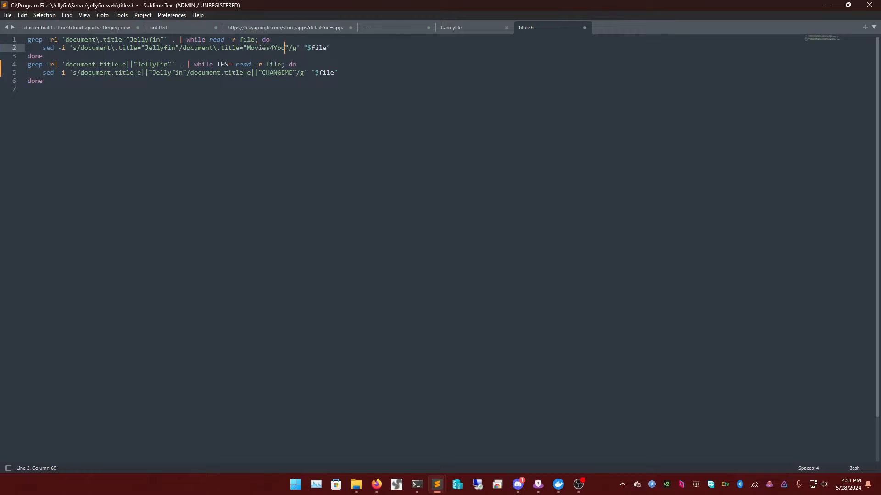
double_click(271, 72)
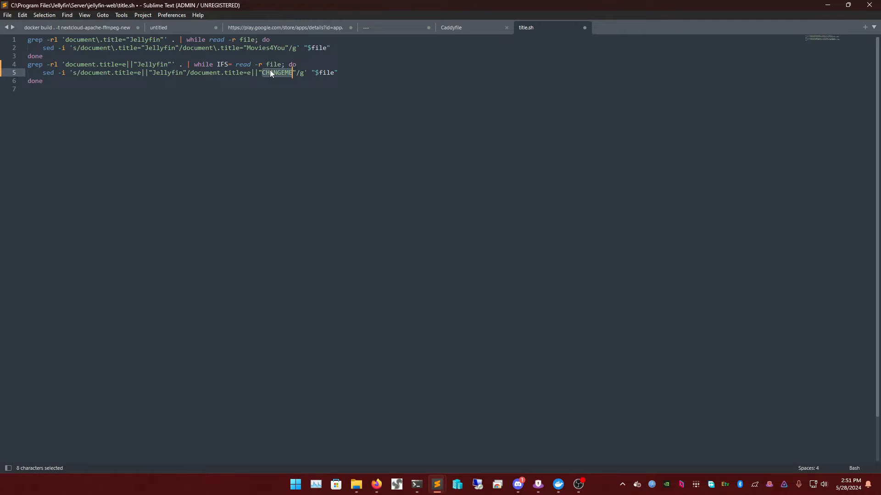
type("Movies4You")
key("ctrl+s")
left_click(584, 27)
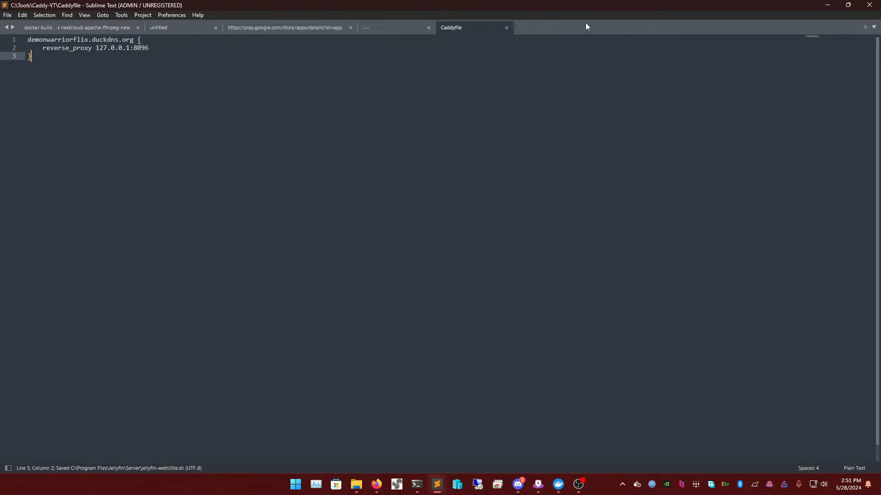
- Copy the guide's 'sudo chmod +x title.sh' run command
left_click(827, 6)
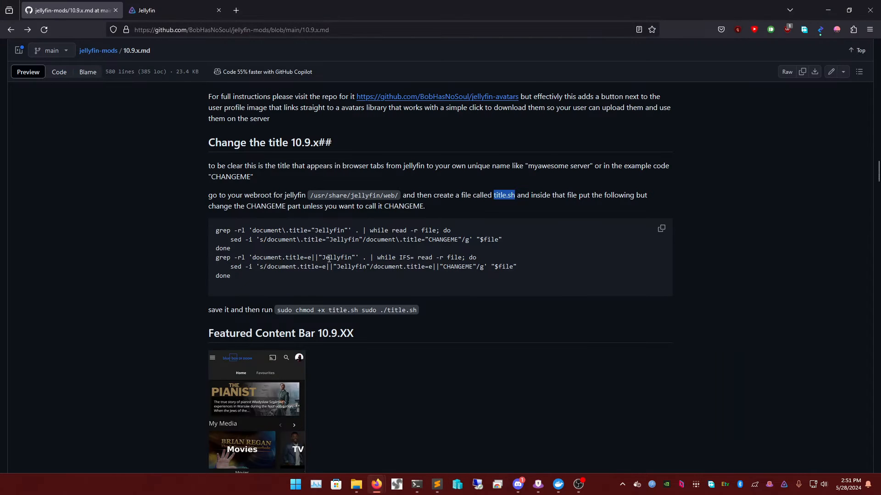
scroll(310, 254, "down", 2)
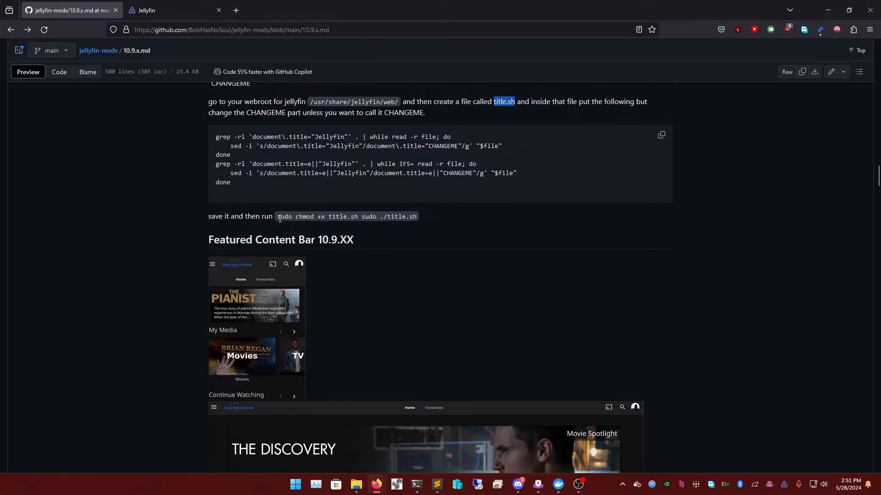
left_click_drag(280, 219, 405, 224)
right_click(417, 220)
left_click(430, 229)
left_click(416, 484)
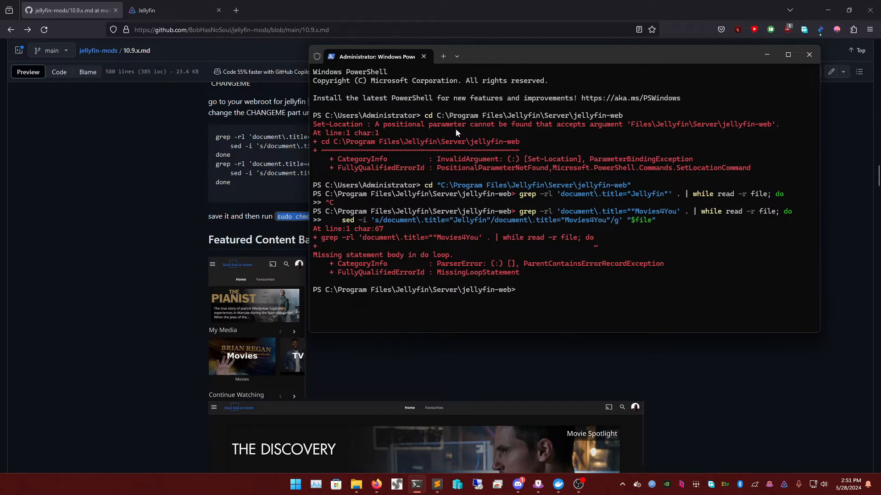
- Copy the jellyfin-web Web path from the dashboard and paste it at the PowerShell prompt
left_click(146, 10)
right_click(223, 371)
left_click(248, 223)
left_click(94, 5)
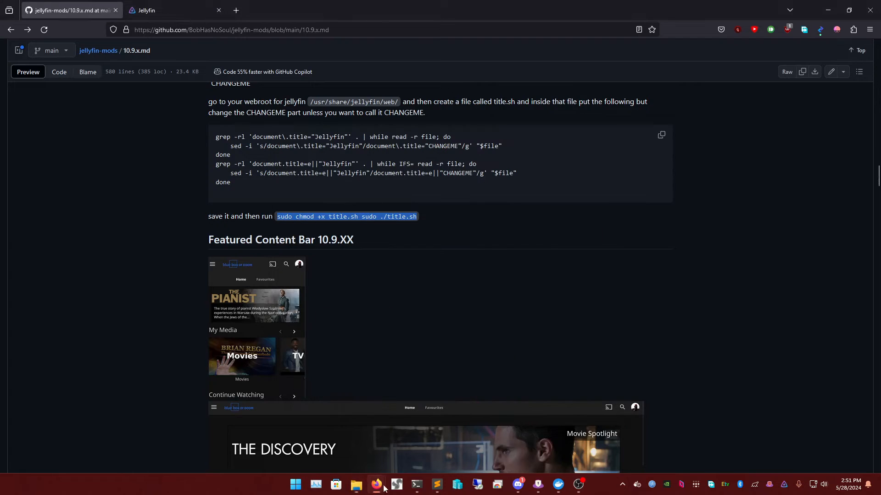
left_click(356, 484)
left_click(356, 485)
left_click(415, 484)
right_click(550, 312)
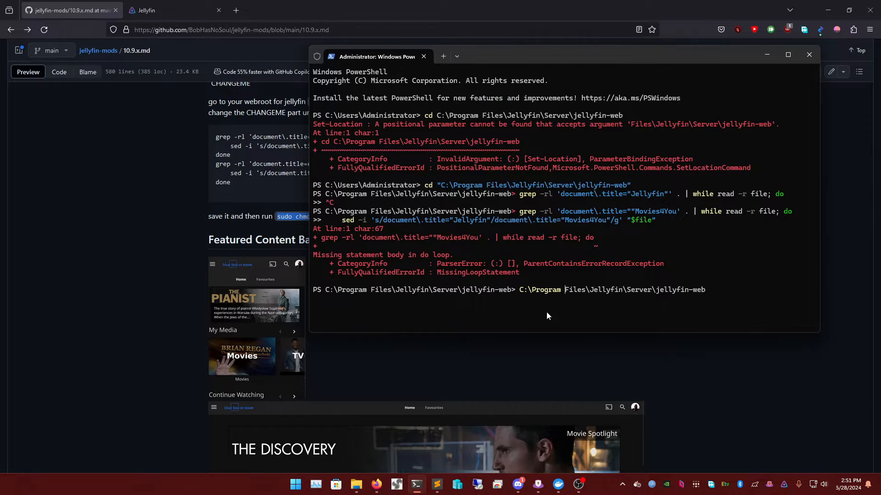
- Change the PowerShell prompt into the jellyfin-web folder with cd on the quoted path
key("Home")
type("cd ")
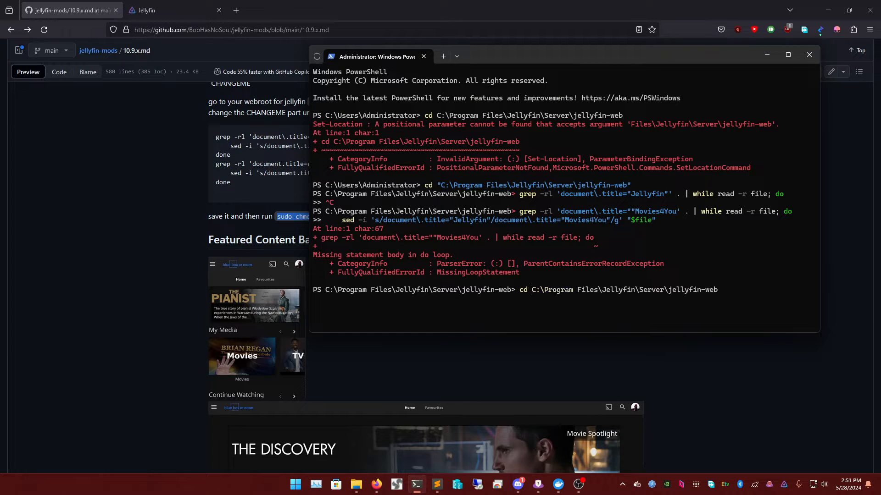
type("\"")
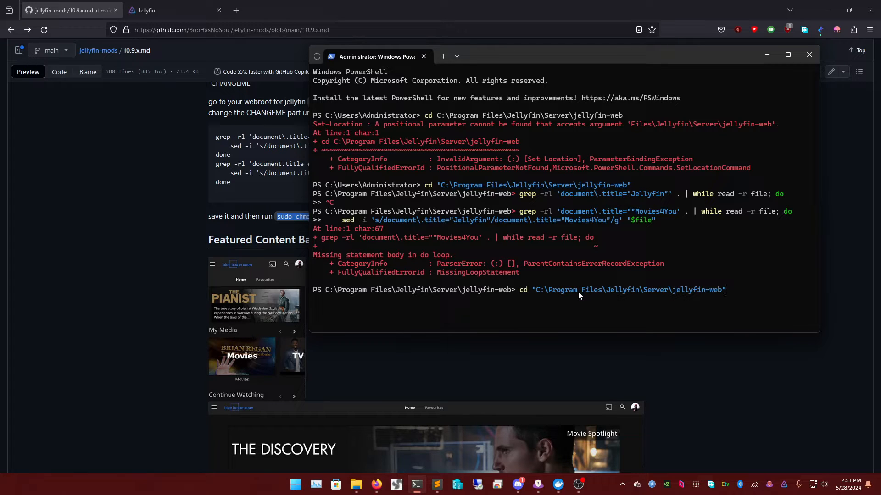
key("Return")
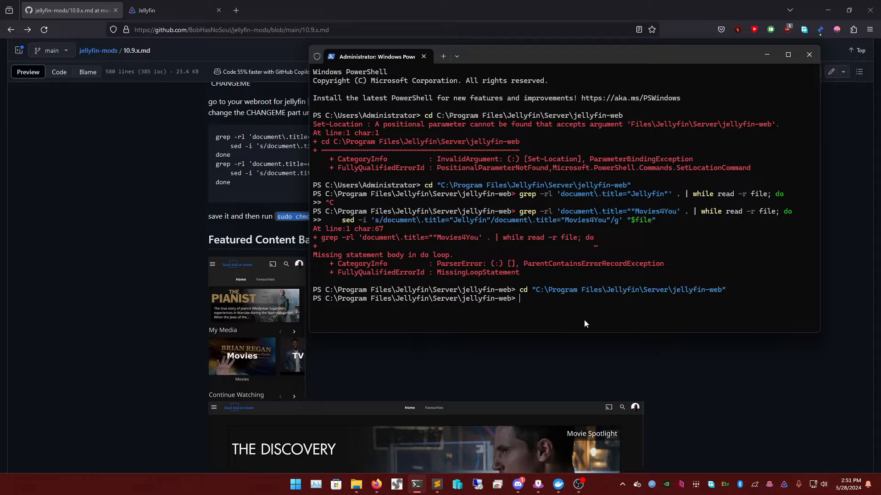
- Paste the guide's chmod command and trim it to 'sudo chmod +x title.sh'
right_click(543, 309)
key("ctrl+a")
key("BackSpace")
right_click(295, 216)
left_click(317, 223)
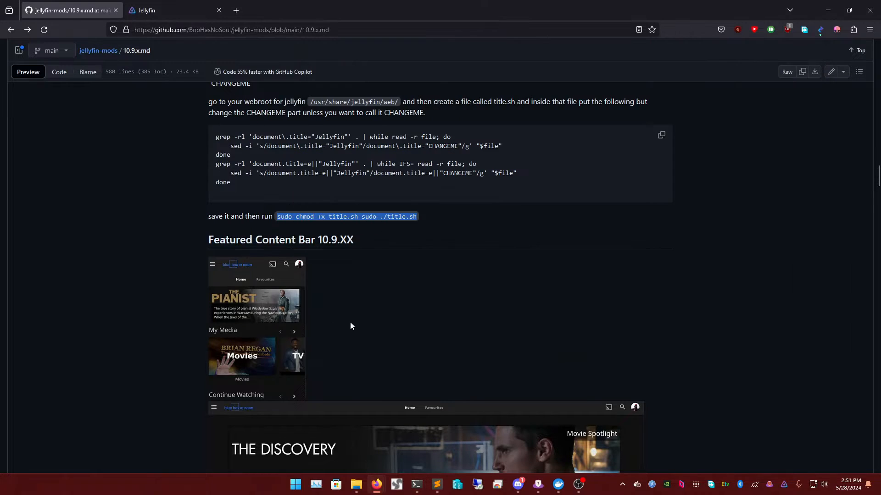
left_click(417, 490)
right_click(546, 301)
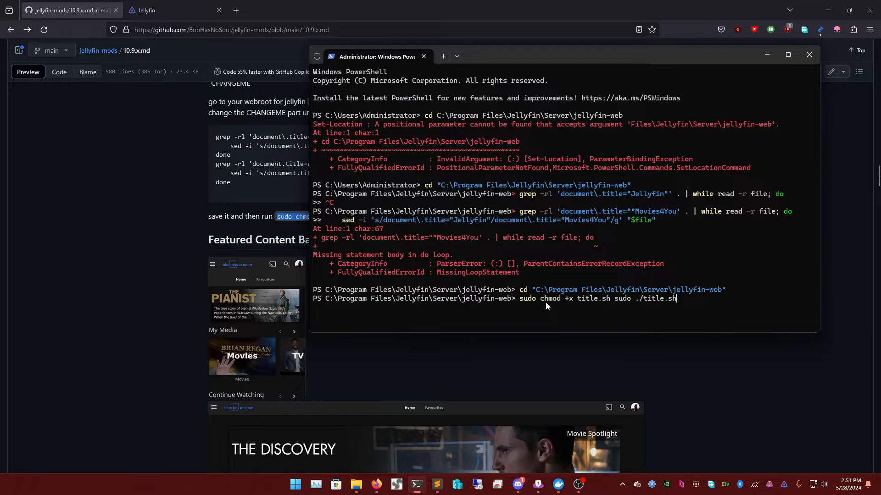
key("BackSpace")
key("BackSpace")
key("BackSpace")
key("BackSpace")
key("BackSpace")
key("BackSpace")
key("BackSpace")
key("BackSpace")
key("BackSpace")
key("BackSpace")
key("BackSpace")
key("BackSpace")
key("BackSpace")
key("BackSpace")
key("BackSpace")
key("BackSpace")
key("BackSpace")
key("BackSpace")
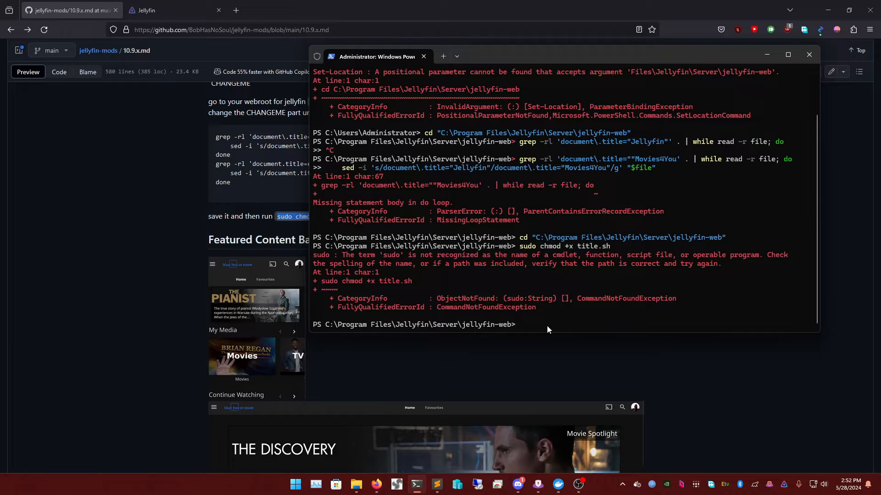
- Open a new Ubuntu 22.04 tab alongside the PowerShell session
left_click(457, 57)
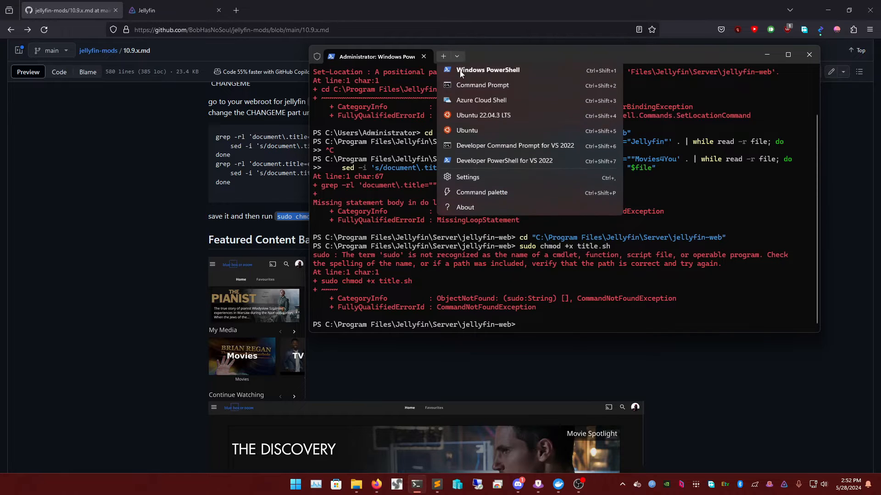
left_click(484, 115)
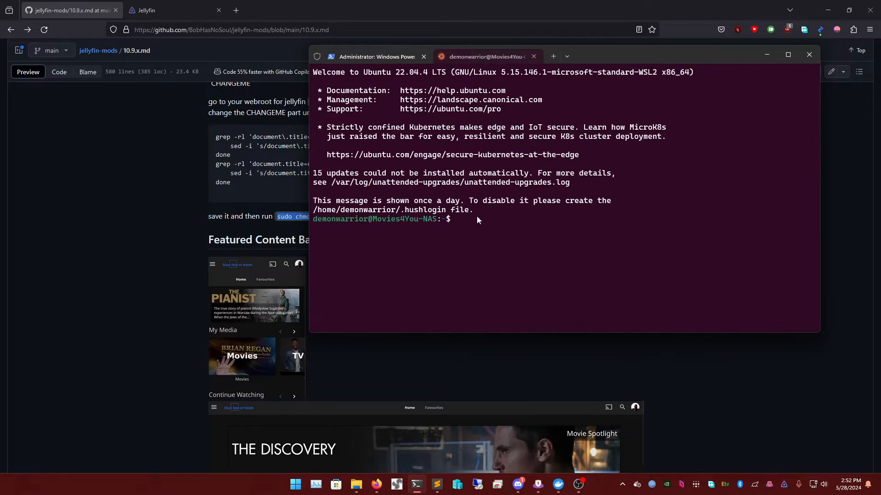
left_click(384, 56)
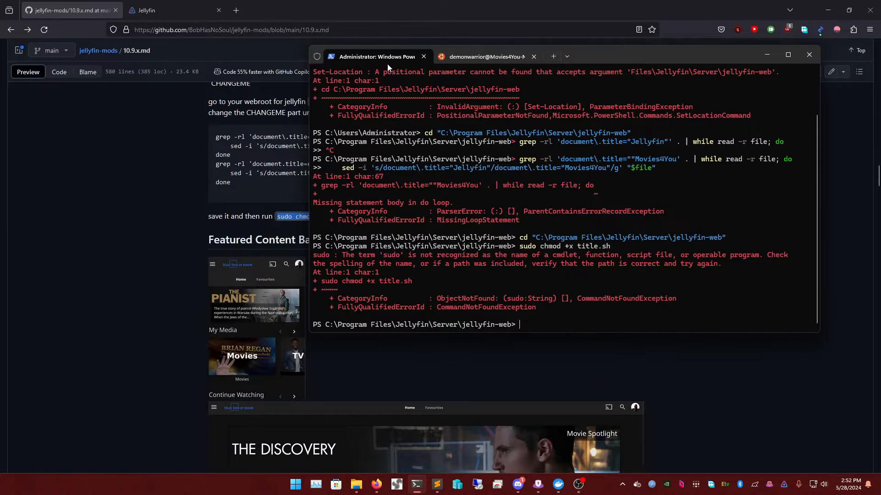
left_click(473, 57)
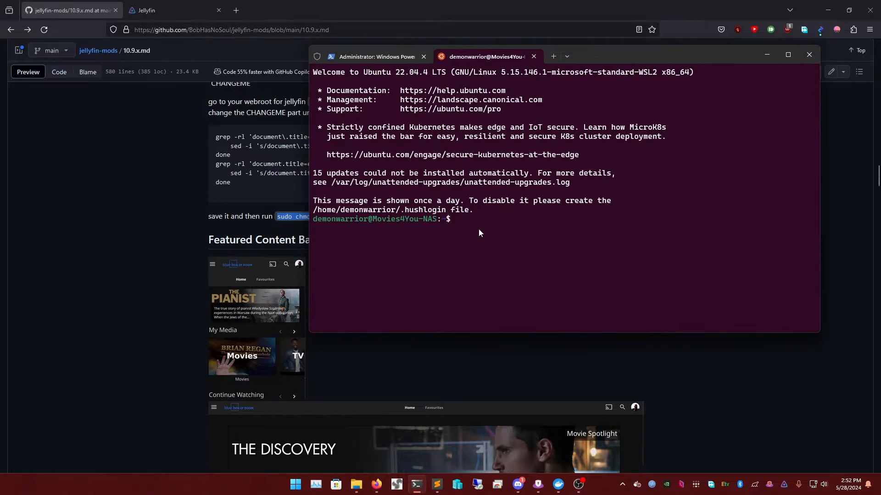
left_click(407, 56)
- Copy PowerShell's working jellyfin-web cd command into the Ubuntu prompt
left_click_drag(519, 238, 724, 243)
key("ctrl+c")
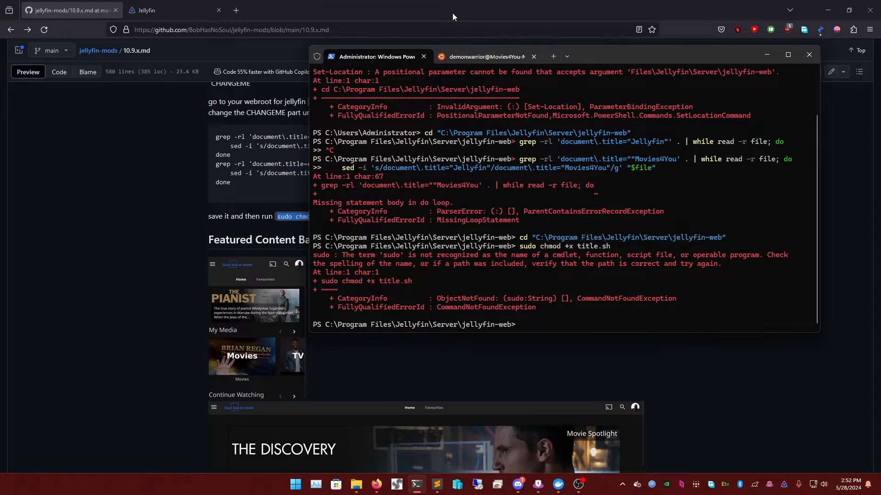
left_click(475, 55)
key("ctrl+v")
- Convert the pasted Windows path to a /mnt/C/ Linux path with forward slashes and run it
key("Left")
key("Left")
key("Left")
key("Left")
key("Left")
key("Left")
key("Left")
key("Left")
key("Left")
key("Left")
key("Left")
key("Left")
key("Left")
key("Left")
key("Left")
key("Left")
key("Left")
key("Left")
key("Left")
key("Left")
key("Left")
key("Left")
key("Left")
key("Left")
key("Left")
key("Left")
key("Left")
key("Left")
key("Left")
key("Left")
key("Left")
key("Left")
key("Left")
key("Left")
key("Left")
key("Left")
key("Left")
key("Left")
key("Left")
key("Left")
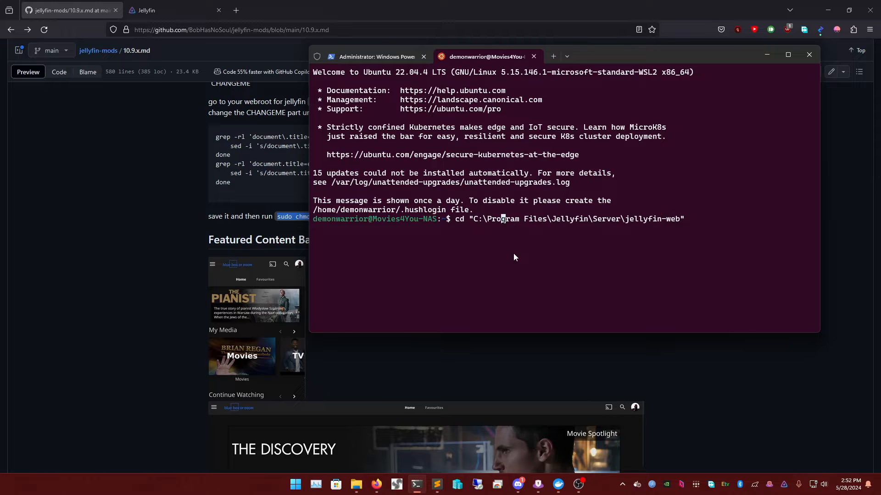
type("/mnt")
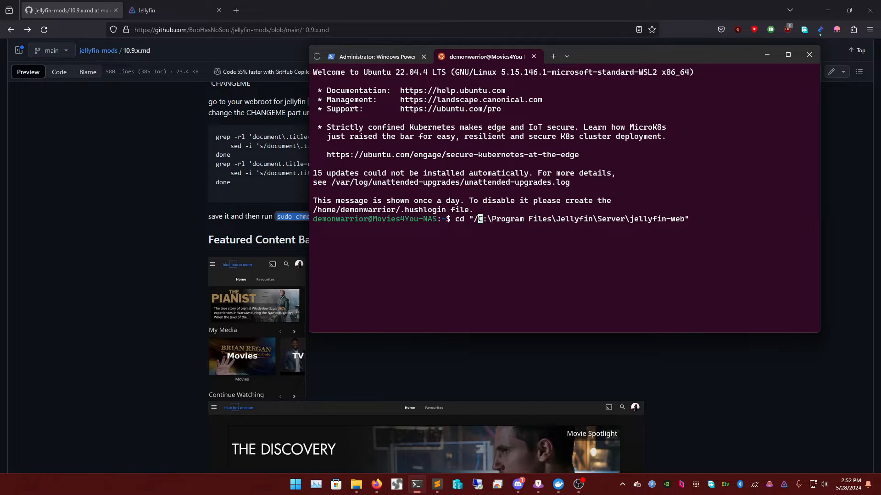
type("/")
key("Right")
key("Delete")
key("Delete")
type("/")
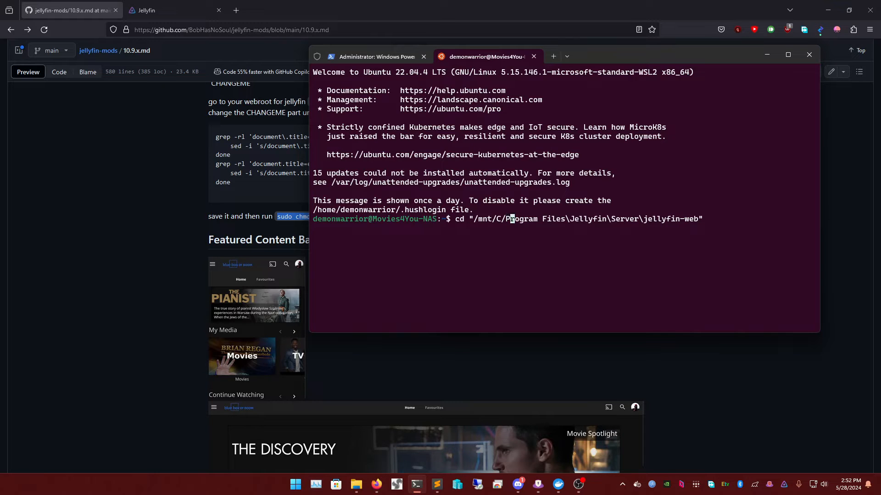
key("Right")
key("Right")
key("Right")
key("Right")
key("Right")
key("Right")
key("Right")
key("Right")
key("Right")
key("Right")
key("Right")
key("Right")
key("Right")
type("/")
key("Delete")
key("Right")
key("Right")
key("Right")
key("Right")
key("Right")
key("Right")
key("Right")
key("Right")
type("/")
key("Delete")
key("Right")
key("Right")
key("Right")
key("Right")
key("Right")
key("Right")
key("Right")
key("Right")
key("Right")
key("Right")
key("Right")
key("Right")
key("Right")
key("Right")
key("Right")
key("Right")
key("Right")
key("Right")
key("Right")
key("Right")
key("Right")
key("Return")
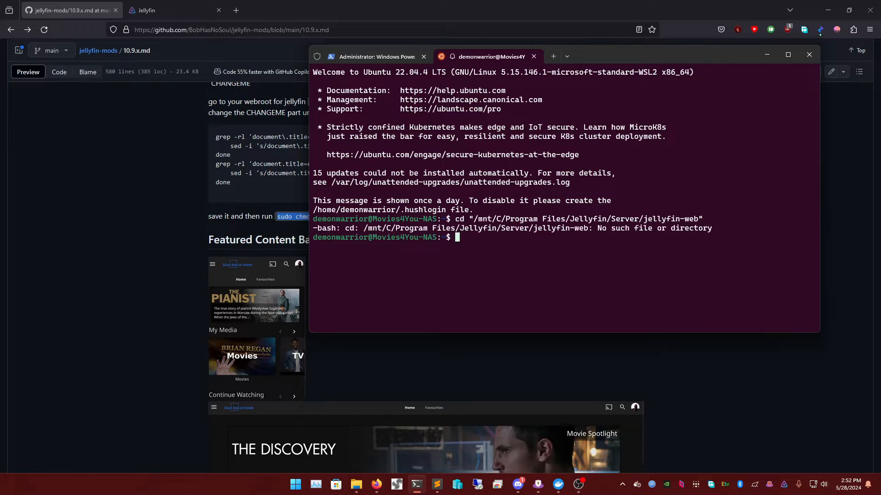
- Change into /mnt/c after several retries and list the C drive with ls
key("Up")
key("BackSpace")
key("BackSpace")
key("BackSpace")
key("BackSpace")
key("BackSpace")
key("BackSpace")
key("BackSpace")
key("BackSpace")
key("BackSpace")
key("BackSpace")
key("BackSpace")
key("BackSpace")
key("BackSpace")
key("BackSpace")
key("BackSpace")
key("BackSpace")
key("BackSpace")
key("BackSpace")
key("BackSpace")
key("BackSpace")
key("BackSpace")
key("BackSpace")
key("BackSpace")
key("BackSpace")
key("BackSpace")
key("BackSpace")
key("BackSpace")
key("BackSpace")
key("BackSpace")
key("BackSpace")
key("BackSpace")
key("BackSpace")
key("BackSpace")
key("BackSpace")
key("BackSpace")
key("BackSpace")
key("BackSpace")
key("BackSpace")
key("BackSpace")
key("BackSpace")
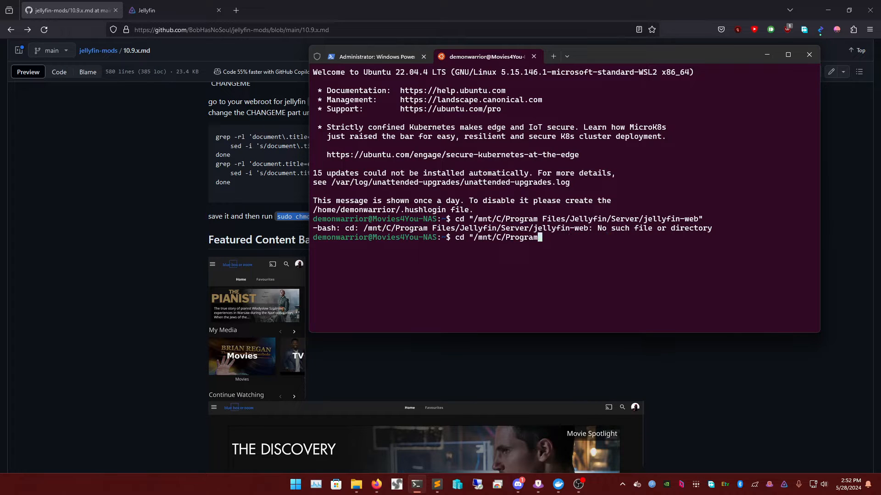
key("Return")
key("ctrl+c")
type("cd \"/mnt/C/")
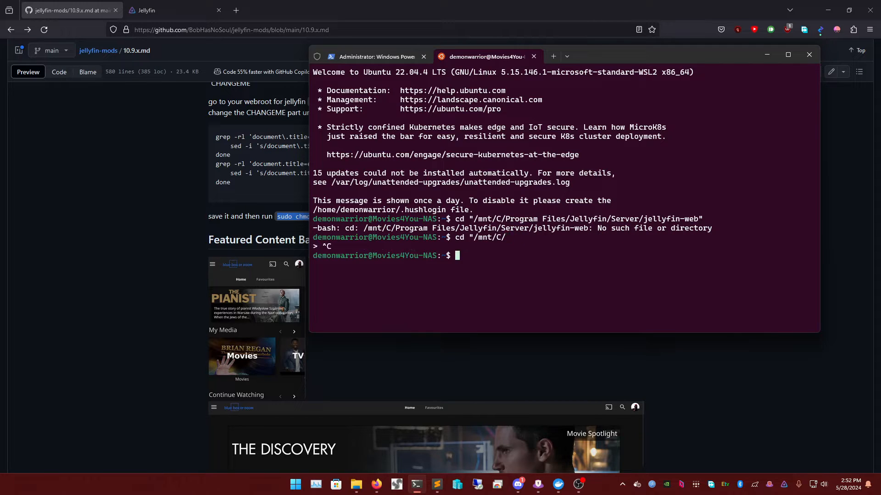
key("Return")
key("ctrl+c")
type("cd \"/mnt/c")
key("Left")
key("Left")
key("Left")
key("Left")
key("Left")
key("Left")
key("BackSpace")
key("Return")
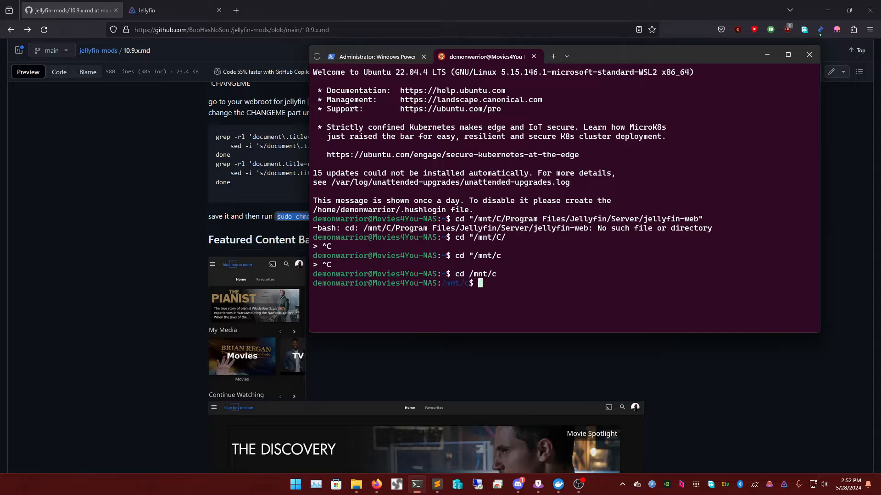
type("ls")
key("Return")
- Retry the long jellyfin-web cd command with the path in single quotes
type("cd ")
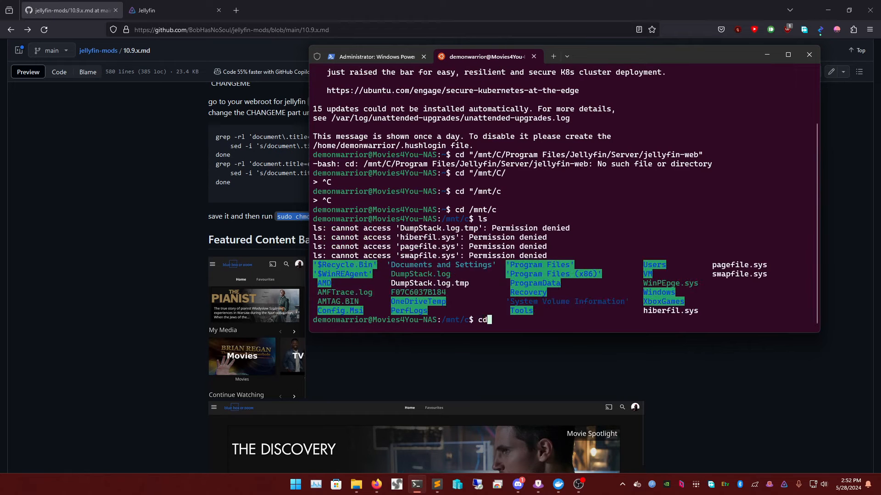
type("[rogram")
key("BackSpace")
key("BackSpace")
key("BackSpace")
key("BackSpace")
key("BackSpace")
key("BackSpace")
key("BackSpace")
key("BackSpace")
key("BackSpace")
key("BackSpace")
key("BackSpace")
key("Up")
key("Up")
key("Up")
key("Up")
key("Up")
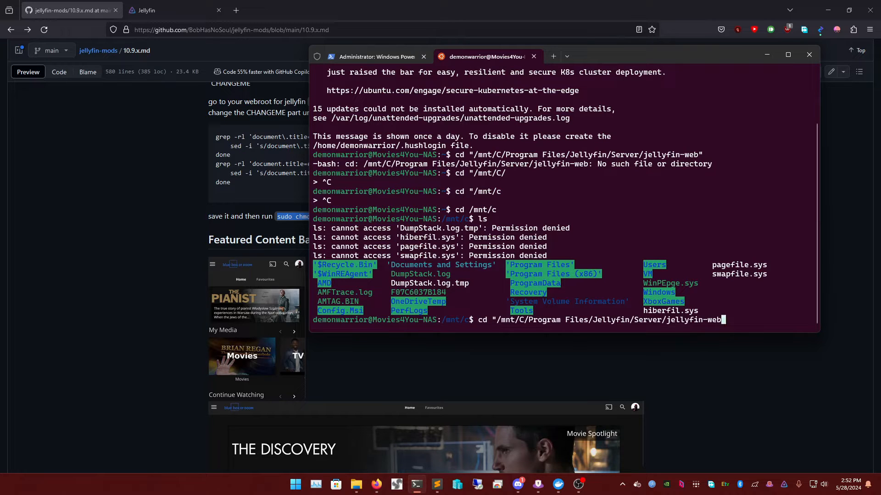
type("'")
key("Left")
key("Left")
key("Left")
key("Left")
key("Left")
key("Left")
key("Left")
key("Left")
key("Left")
key("Left")
key("Left")
key("Left")
key("Left")
key("Left")
key("Left")
key("Left")
key("Left")
key("Left")
key("Left")
key("Left")
key("Left")
key("Left")
key("Left")
key("Left")
key("Left")
key("Left")
key("Left")
key("Left")
key("Left")
key("Left")
key("Left")
key("Left")
key("Left")
key("Left")
key("Left")
key("Left")
key("Left")
key("Left")
key("Left")
key("Left")
key("Right")
key("BackSpace")
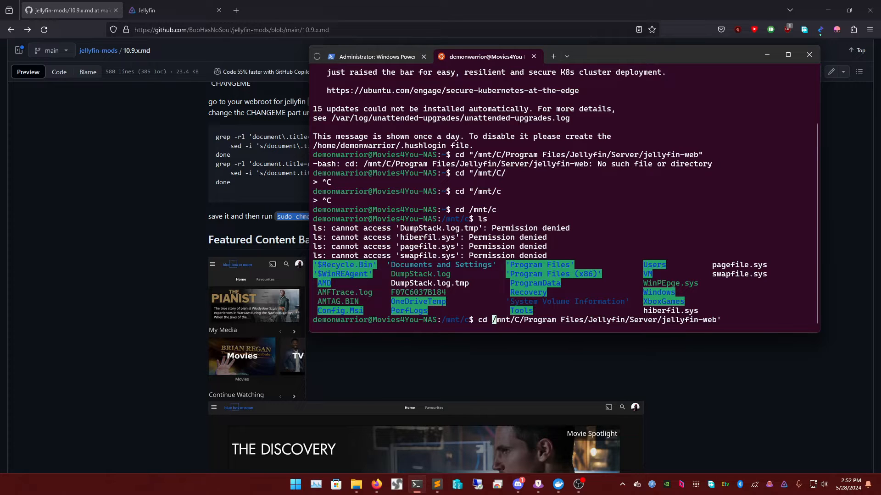
type("'")
key("Return")
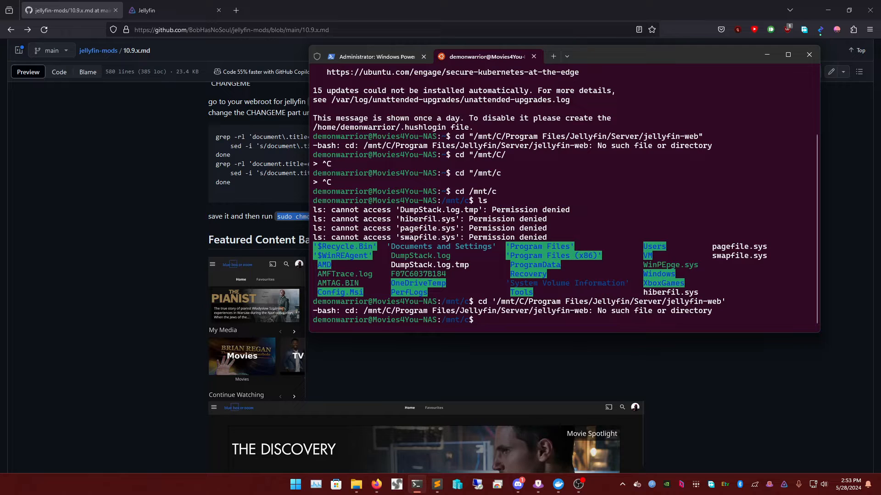
- Re-run the jellyfin-web cd with only 'Program Files' quoted
key("Up")
key("Left")
key("Left")
key("Left")
key("Left")
key("Left")
key("Left")
key("Left")
key("Left")
key("Left")
key("Left")
key("Left")
key("Left")
key("Left")
key("Left")
key("Left")
key("Left")
key("Left")
key("Left")
key("Left")
key("Left")
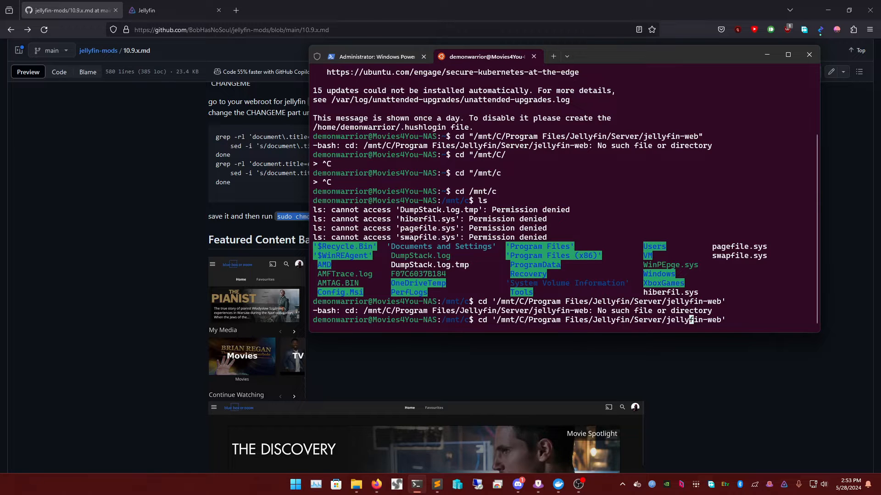
key("Left")
key("Left")
key("Left")
key("Left")
key("Left")
key("Left")
key("Left")
type("'")
key("Right")
key("Right")
key("Right")
key("Right")
key("Right")
key("Right")
key("Right")
key("Right")
key("Right")
key("Right")
key("Right")
key("Right")
key("Right")
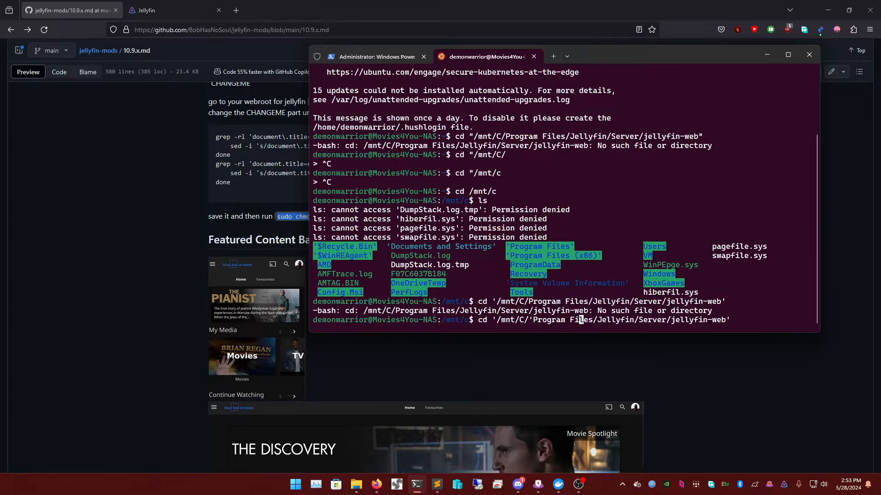
type("'")
key("Right")
key("Right")
key("Right")
key("Right")
key("Right")
key("Right")
key("Right")
key("Right")
key("Right")
key("Right")
key("Right")
key("Right")
key("Right")
key("Right")
key("Right")
key("Right")
key("Right")
key("Right")
key("Right")
key("Right")
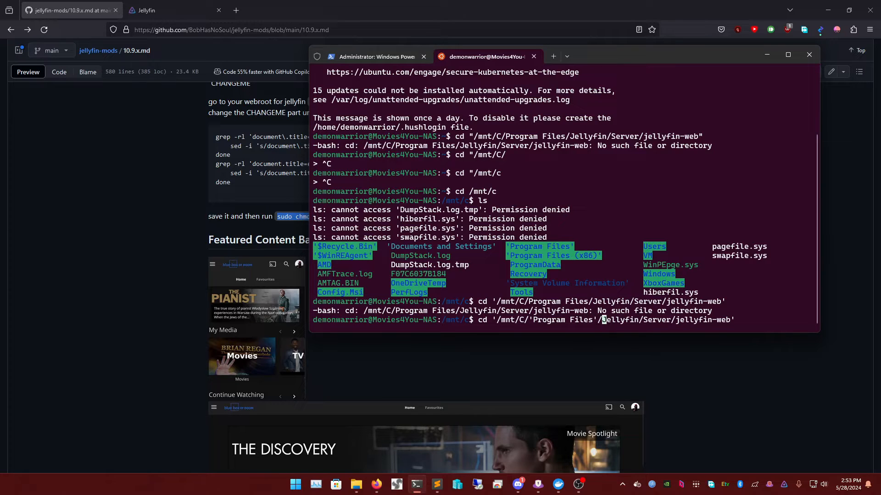
key("Right")
key("Right")
key("Right")
key("BackSpace")
key("Left")
key("Left")
key("Left")
key("Left")
key("Left")
key("Left")
key("Left")
key("Left")
key("Left")
key("Left")
key("Left")
key("Left")
key("Left")
key("Left")
key("Left")
key("Left")
key("Left")
key("Left")
key("Left")
key("Left")
key("Left")
key("Left")
key("Left")
key("Left")
key("Left")
key("Left")
key("Left")
key("Left")
key("Left")
key("Left")
key("Left")
key("Left")
key("Left")
key("Left")
key("Left")
key("Left")
key("Left")
key("Left")
key("Right")
key("Right")
key("BackSpace")
key("Return")
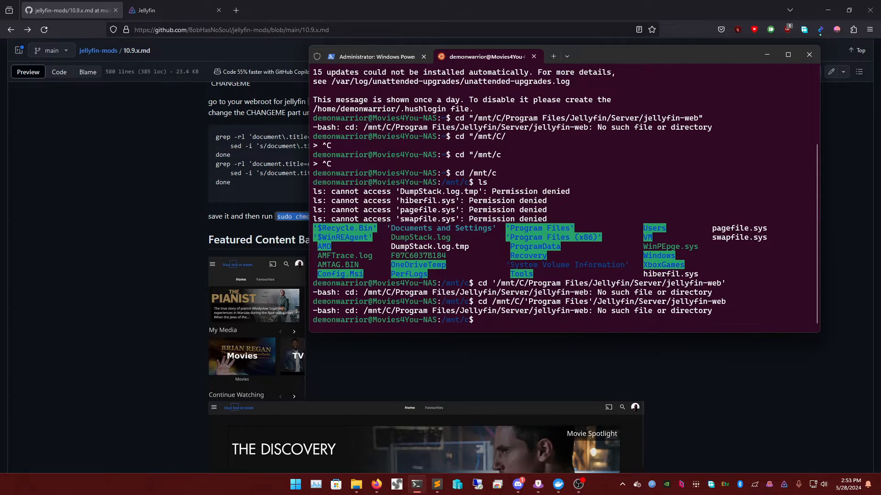
- Enter the Program Files folder with cd "Program Files"
type("cd Program")
key("Left")
key("Left")
key("Left")
key("Left")
key("Left")
key("Left")
key("Left")
type("\"")
key("Right")
key("Right")
key("Right")
key("Right")
key("Right")
key("Right")
key("Right")
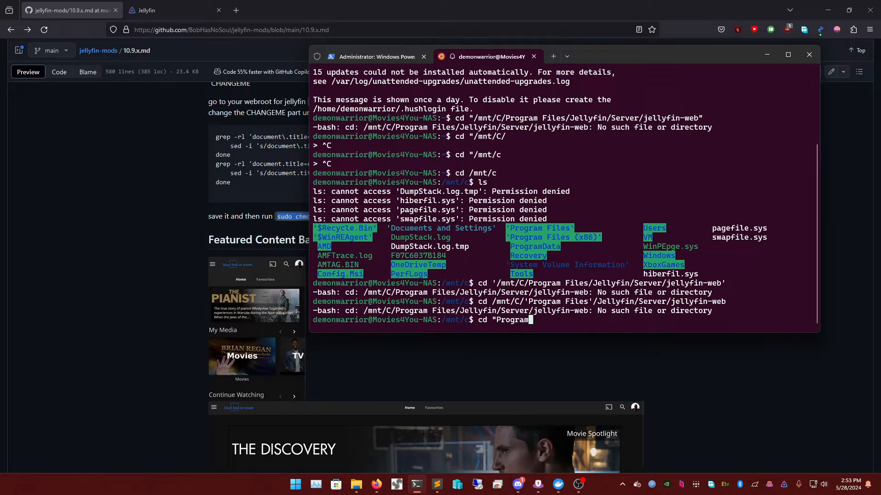
type("Files")
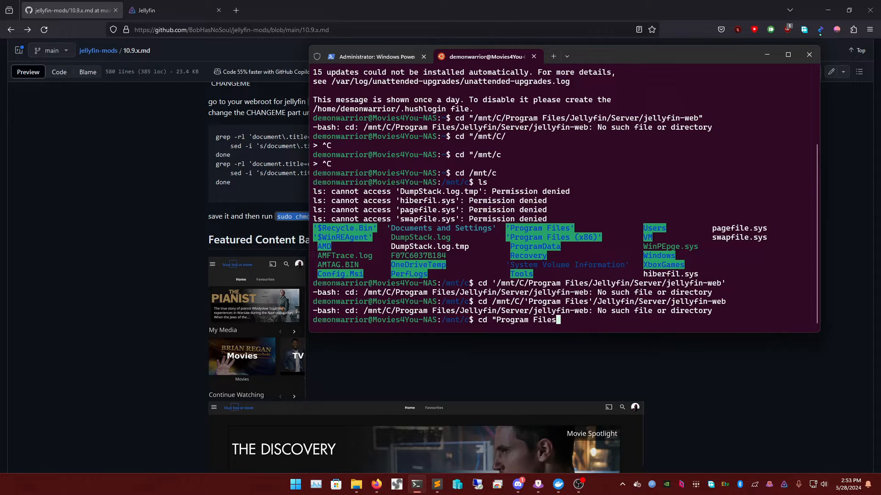
type("\"")
key("Return")
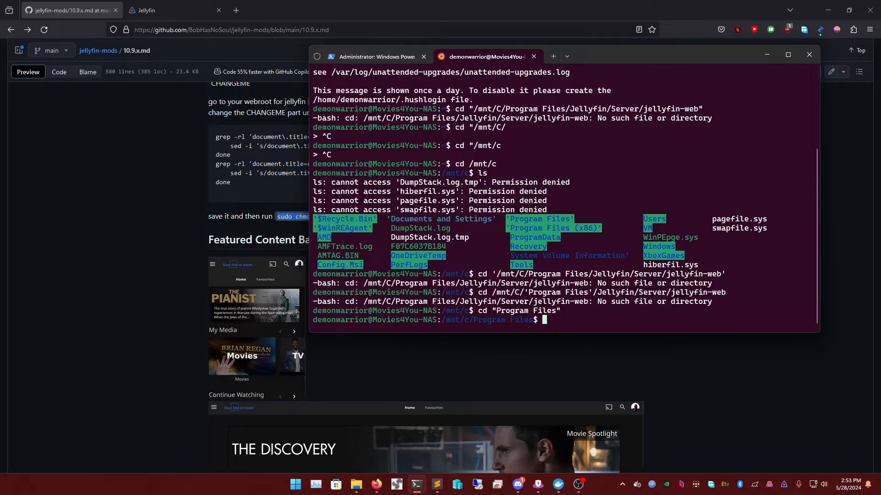
- Change into Jellyfin/Server/jellyfin-web from the recalled cd command
key("Up")
key("Up")
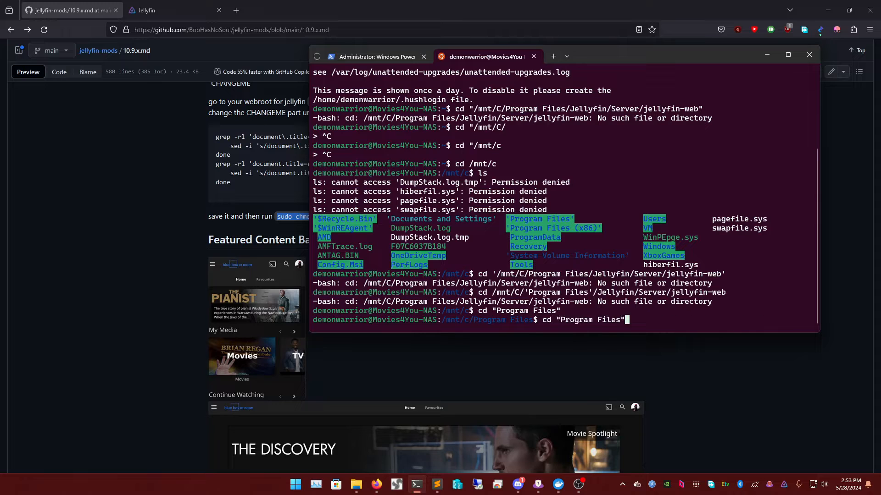
key("Left")
key("Left")
key("Left")
key("Left")
key("Left")
key("Left")
key("Left")
key("Left")
key("Left")
key("Left")
key("Left")
key("Left")
key("Left")
key("Left")
key("Left")
key("Left")
key("Left")
key("Left")
key("Left")
key("Left")
key("Left")
key("Left")
key("Left")
key("Left")
key("Left")
key("Left")
key("Left")
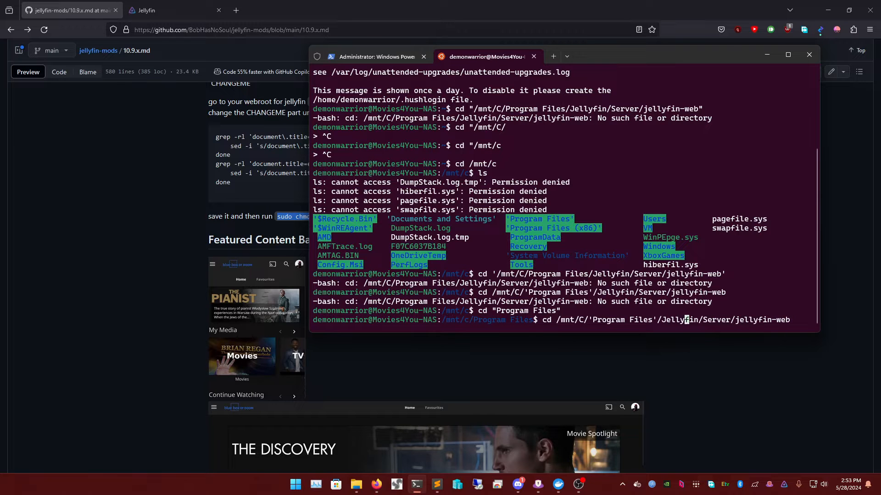
key("BackSpace")
key("BackSpace")
key("BackSpace")
key("BackSpace")
key("BackSpace")
key("BackSpace")
key("BackSpace")
key("BackSpace")
key("BackSpace")
key("BackSpace")
key("BackSpace")
key("BackSpace")
key("BackSpace")
key("BackSpace")
key("BackSpace")
key("BackSpace")
key("BackSpace")
key("BackSpace")
key("BackSpace")
key("BackSpace")
key("BackSpace")
key("BackSpace")
key("BackSpace")
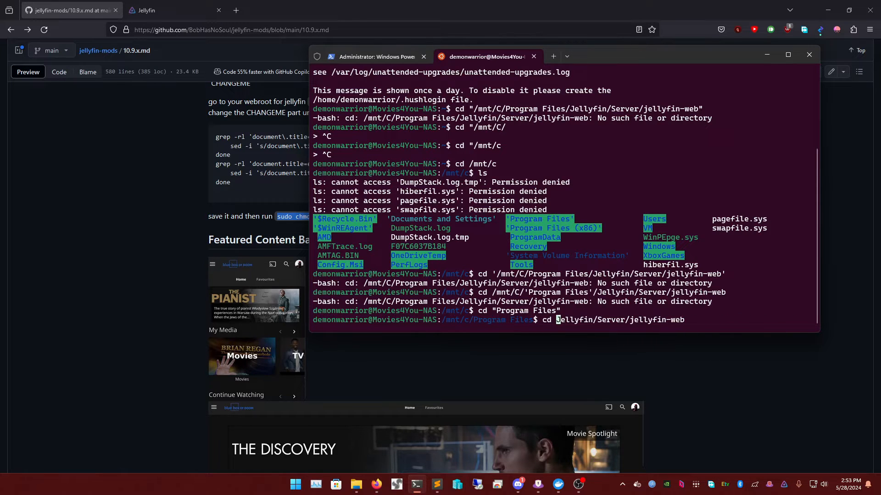
key("Return")
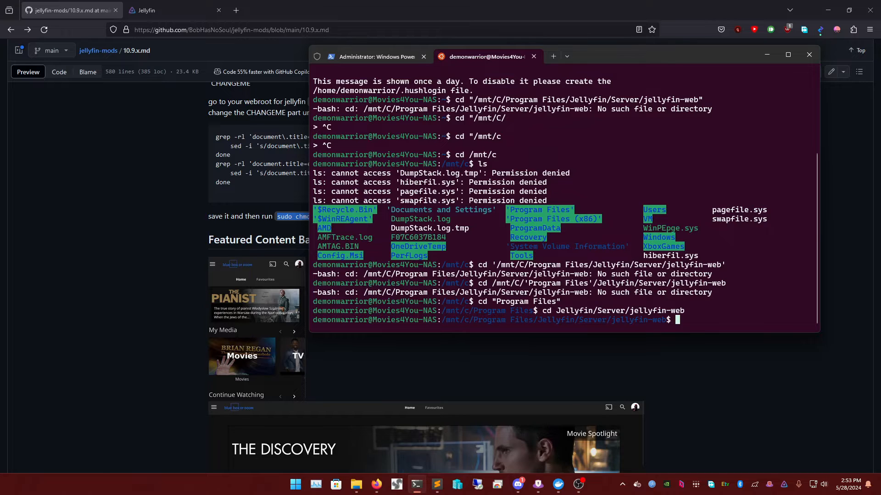
- Clear the pasted Windows path and recalled commands from the prompt
key("ctrl+v")
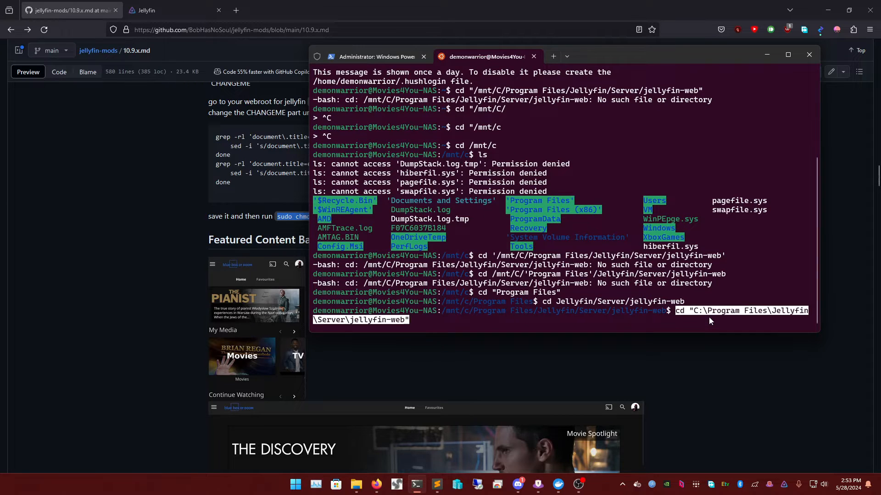
key("BackSpace")
key("Home")
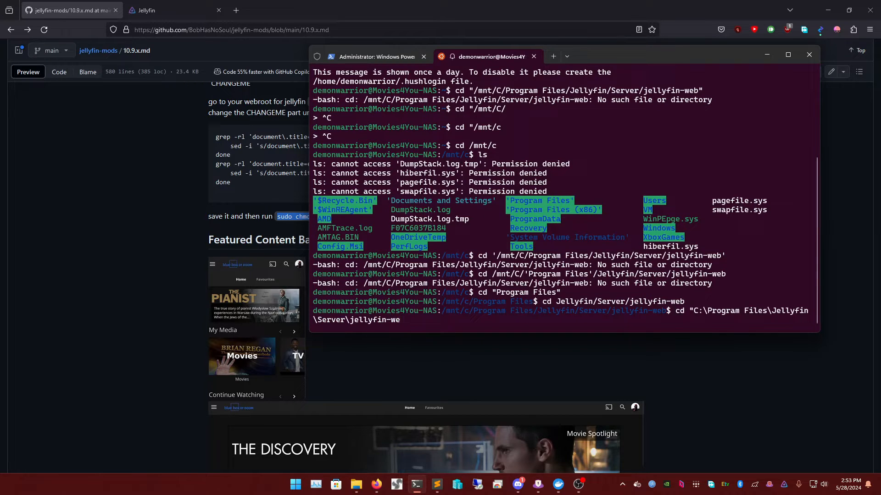
key("Up")
key("Up")
key("Down")
key("Down")
key("Up")
key("Up")
key("Up")
key("Up")
key("Up")
key("Up")
key("Up")
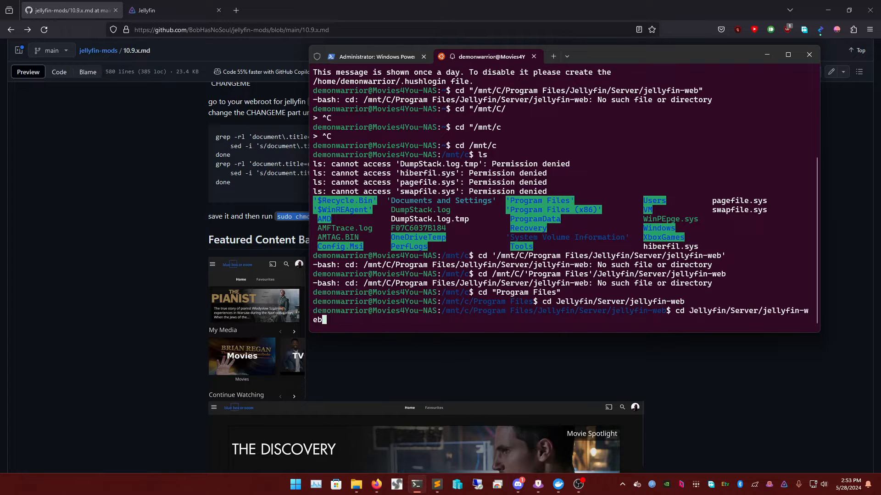
key("BackSpace")
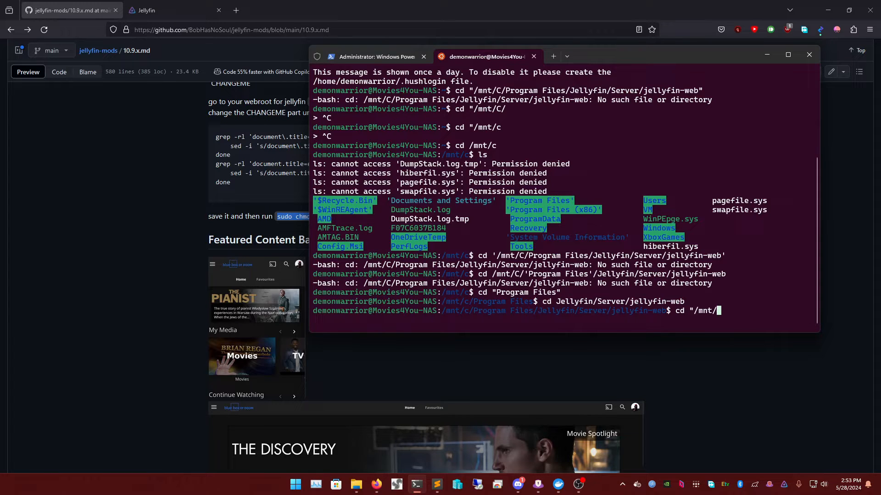
key("BackSpace")
key("BackSpace")
key("BackSpace")
key("BackSpace")
key("BackSpace")
key("BackSpace")
key("BackSpace")
key("BackSpace")
key("BackSpace")
key("BackSpace")
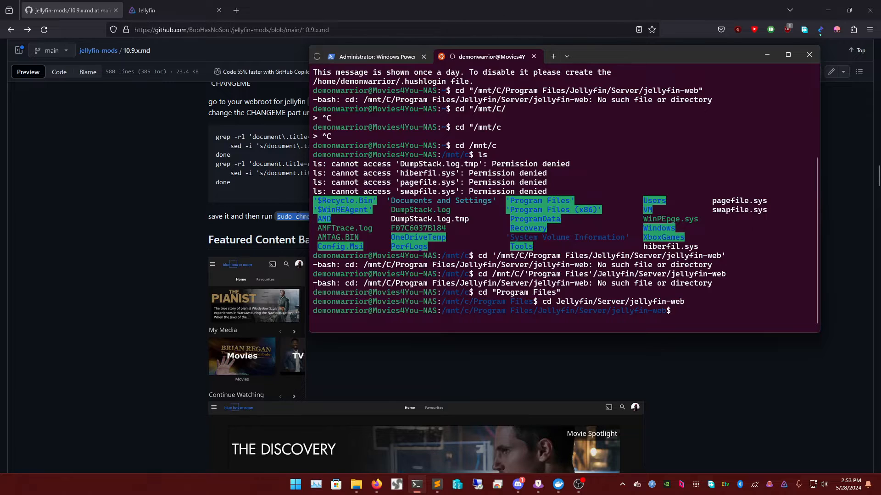
right_click(293, 217)
- Run 'sudo chmod +x title.sh' from the guide's copied commands, entering the sudo password
left_click(310, 224)
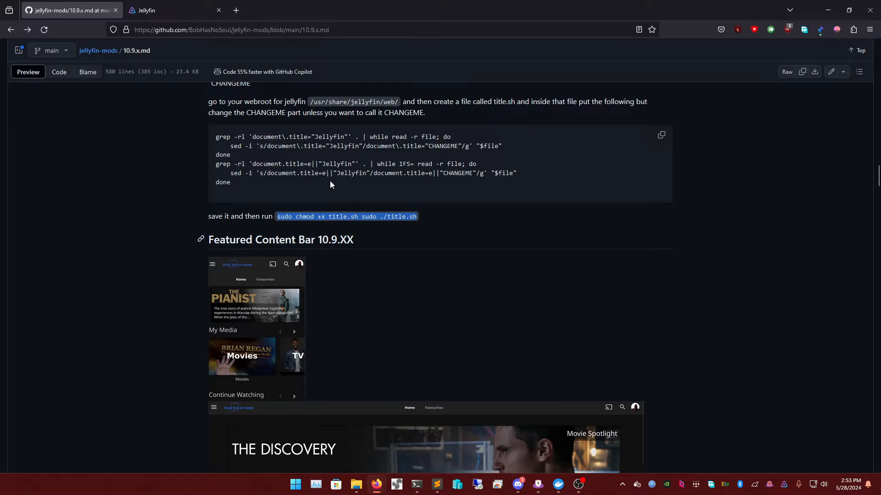
left_click(416, 485)
right_click(678, 321)
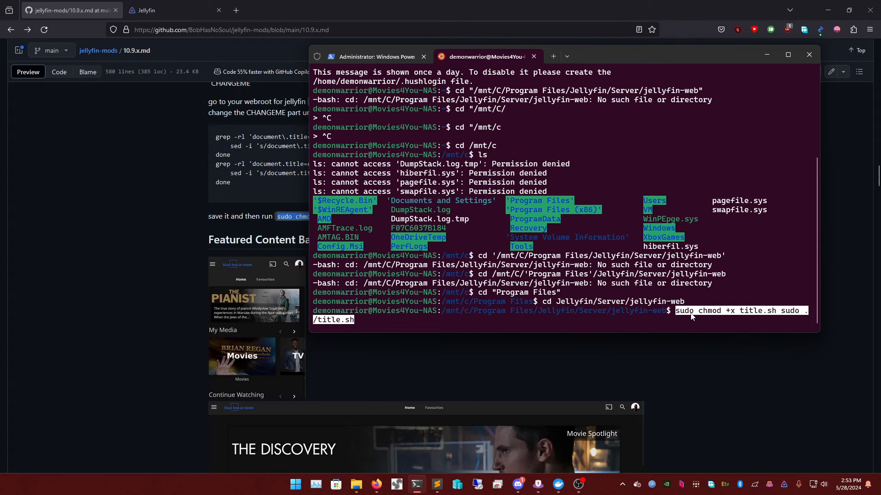
key("Right")
key("Left")
key("Right")
key("BackSpace")
key("BackSpace")
key("BackSpace")
key("BackSpace")
key("BackSpace")
key("BackSpace")
key("BackSpace")
key("BackSpace")
key("BackSpace")
key("BackSpace")
key("BackSpace")
key("BackSpace")
key("BackSpace")
key("BackSpace")
key("BackSpace")
key("BackSpace")
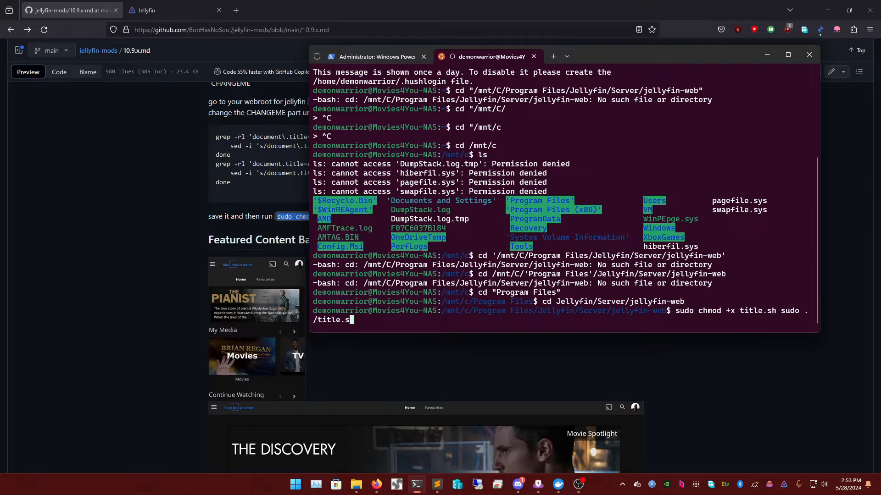
key("Return")
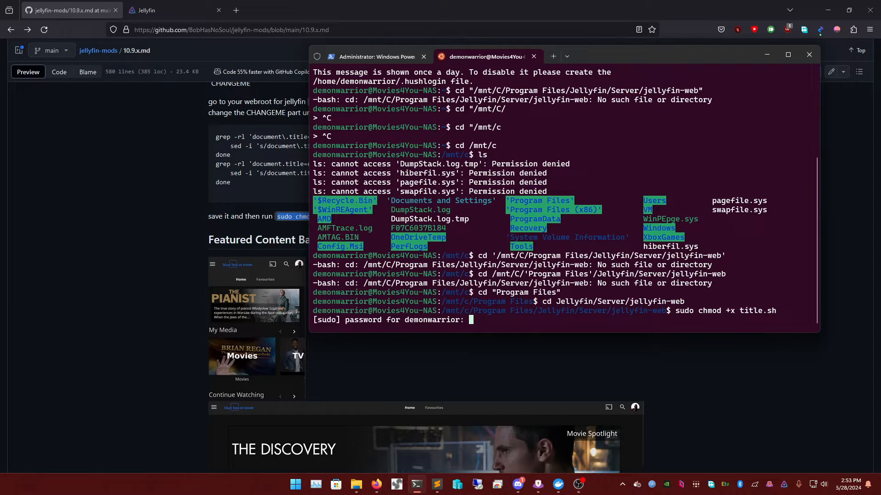
key("Return")
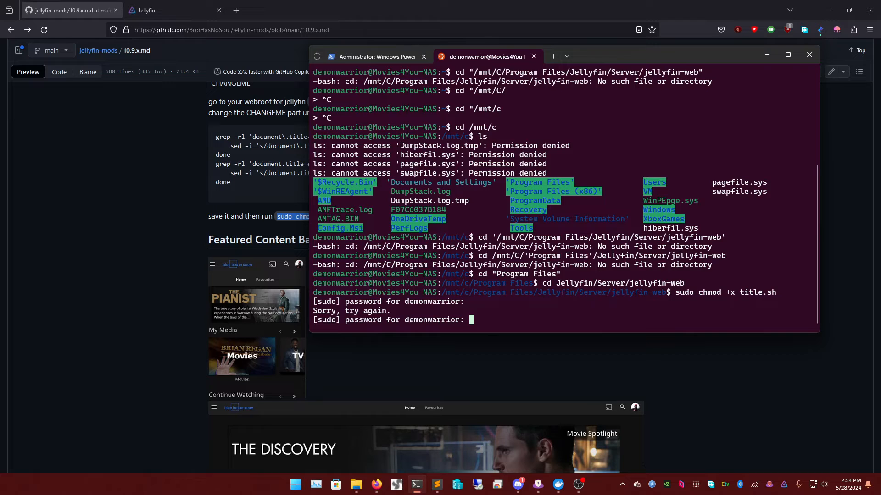
key("Return")
- Run 'sudo ./title.sh' to apply the custom tab title
key("Up")
key("Up")
key("Up")
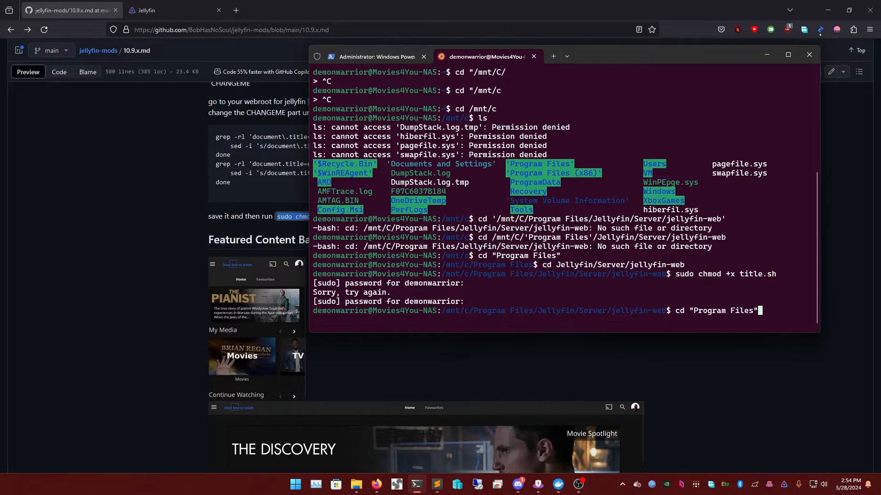
key("Down")
key("Down")
key("Down")
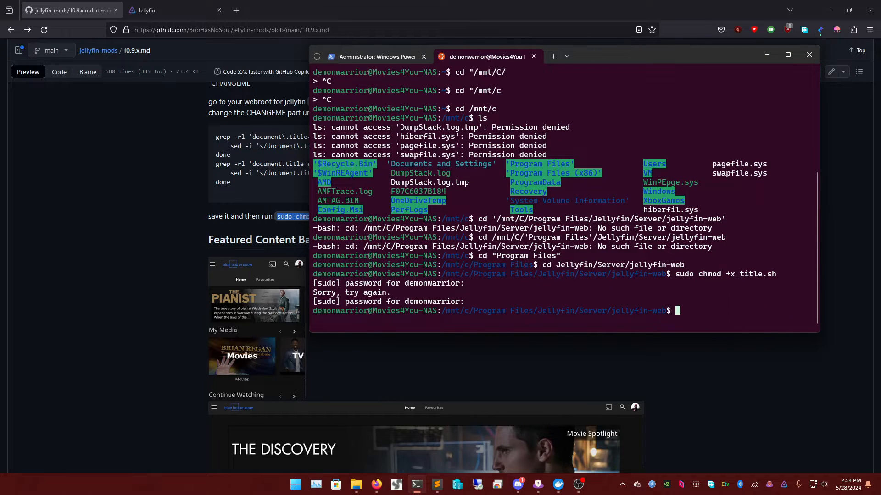
right_click(755, 320)
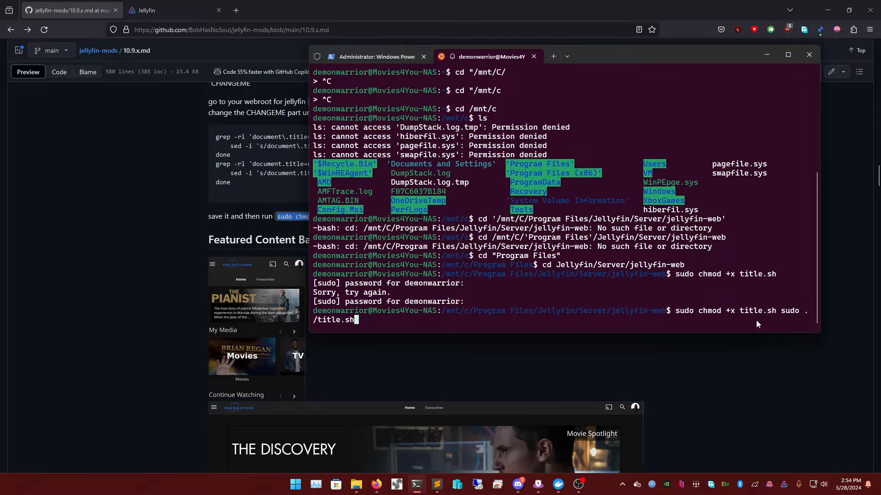
key("Left")
key("Left")
key("Left")
key("Left")
key("Left")
key("Left")
key("Left")
key("Left")
key("Left")
key("Left")
key("Left")
key("Left")
key("Left")
key("Left")
key("Left")
key("BackSpace")
key("BackSpace")
key("BackSpace")
key("BackSpace")
key("BackSpace")
key("BackSpace")
key("BackSpace")
key("BackSpace")
key("BackSpace")
key("BackSpace")
key("BackSpace")
key("BackSpace")
key("BackSpace")
key("BackSpace")
key("BackSpace")
key("BackSpace")
key("BackSpace")
key("BackSpace")
key("BackSpace")
key("BackSpace")
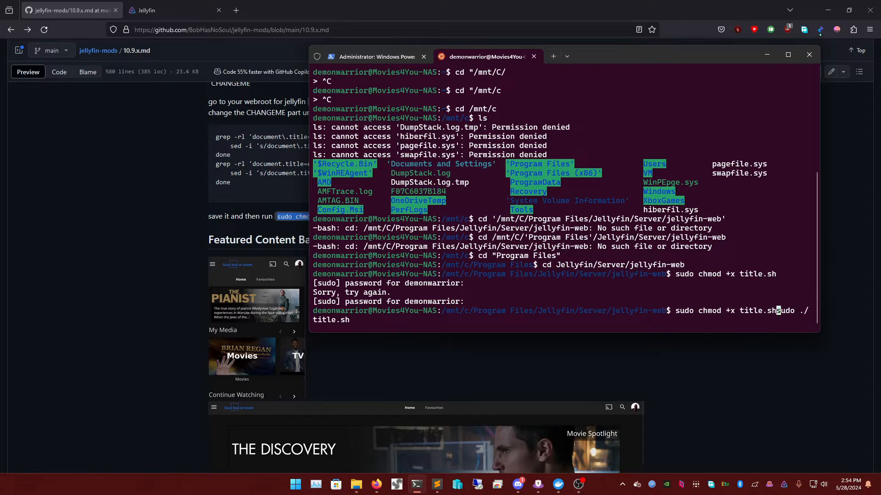
key("Return")
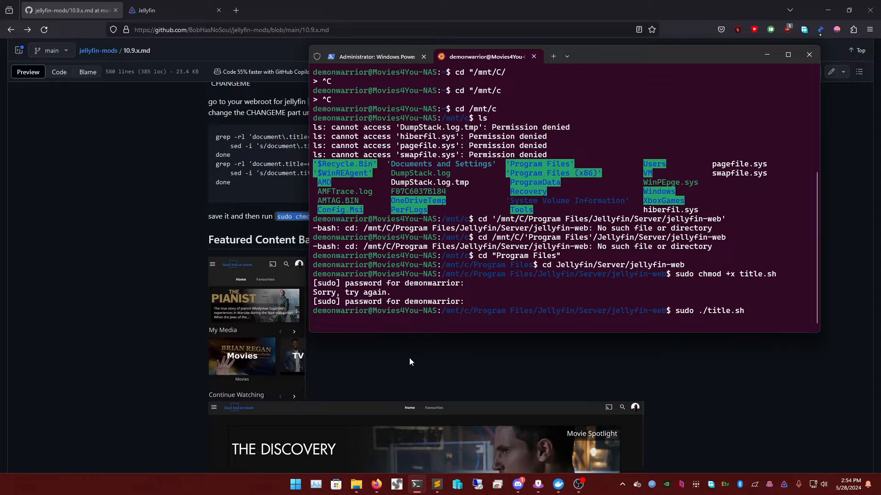
left_click(174, 5)
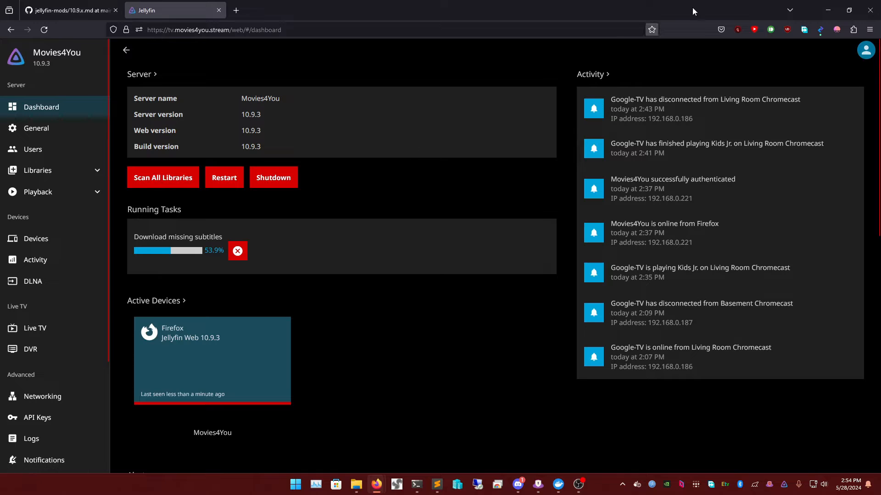
- Load the Jellyfin home page titled Movies4You, toggle the side menu, then minimize Firefox
left_click(117, 12)
scroll(505, 252, "up", 3)
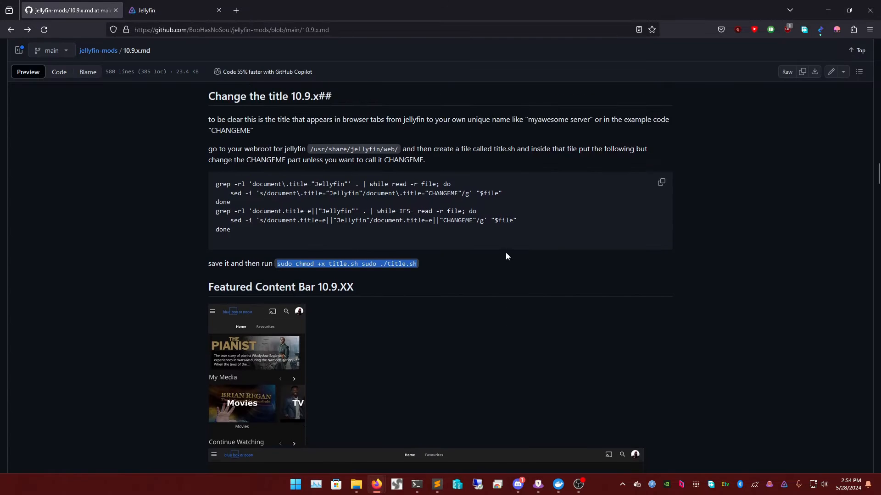
left_click(210, 8)
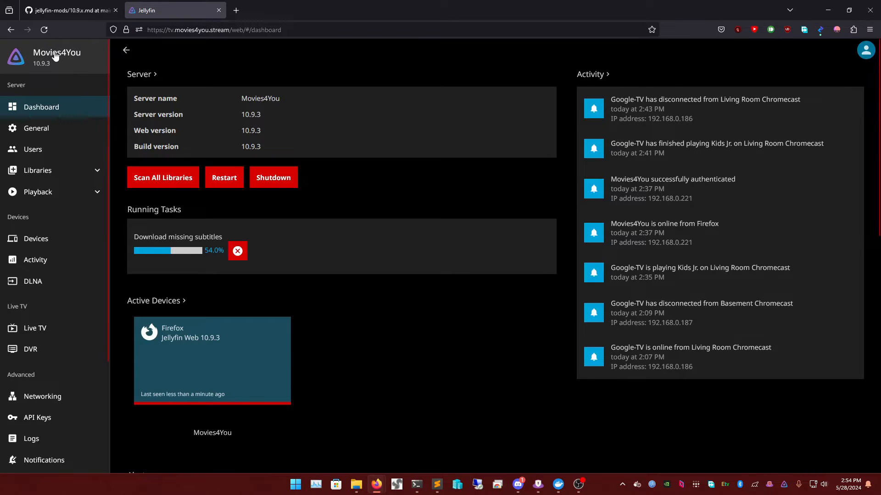
left_click(65, 71)
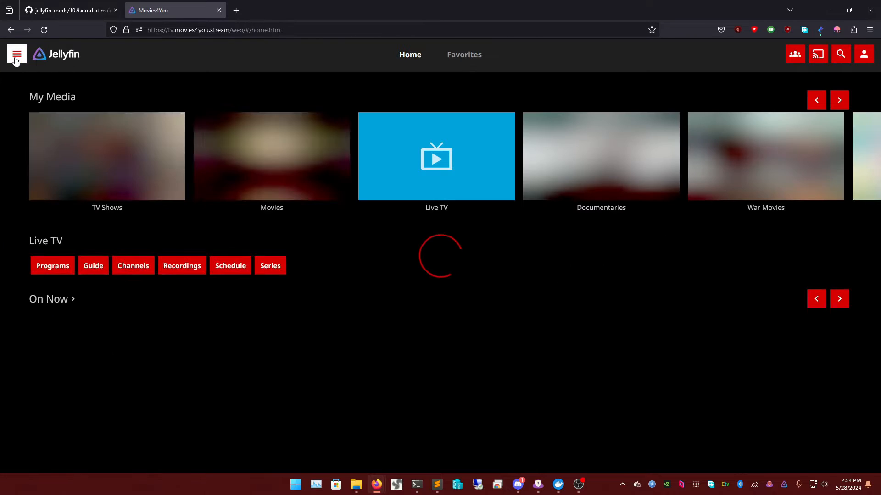
left_click(16, 56)
left_click(151, 47)
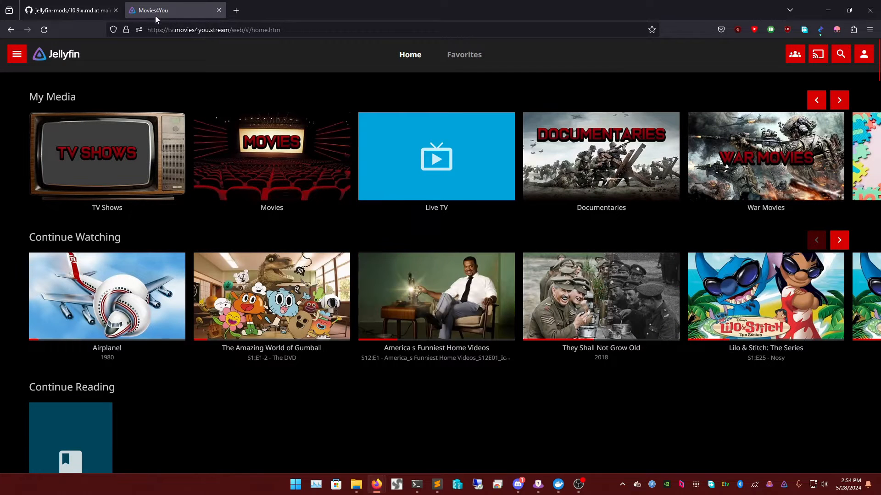
left_click(825, 13)
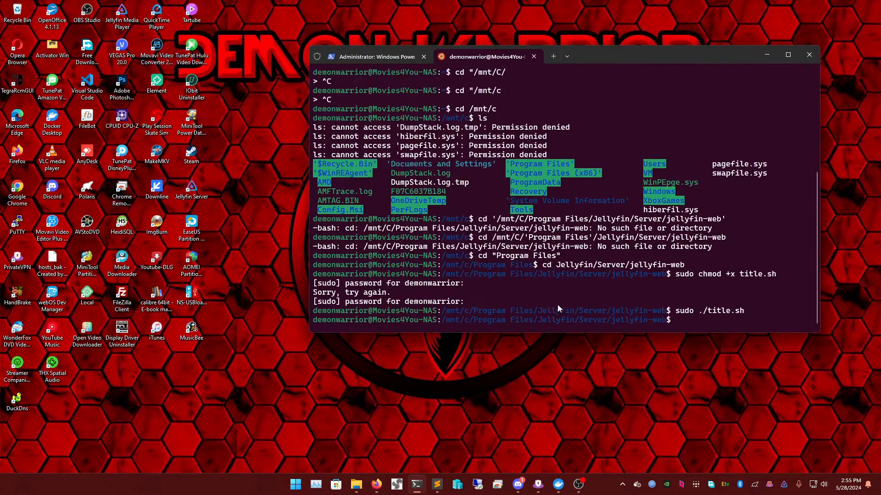
- Scroll the 10.9.x.md guide to 'Adding your logo at the top of the login page 10.9.x'
mouse_move(376, 485)
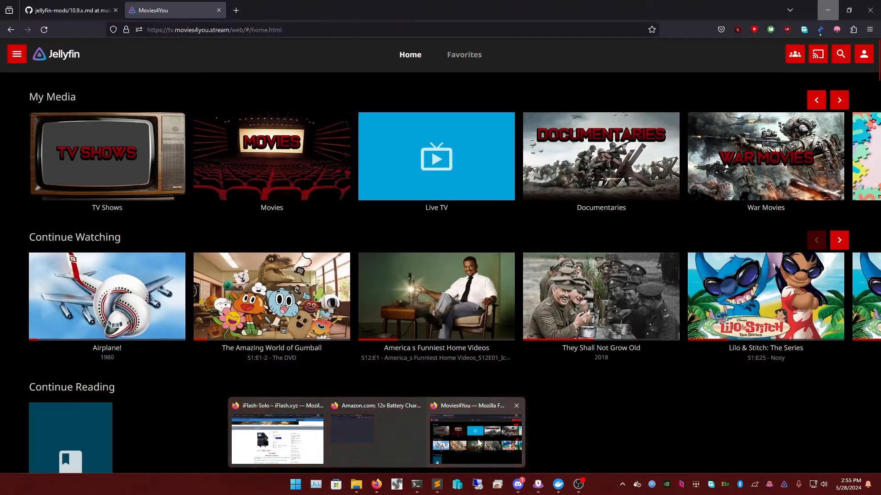
left_click(478, 442)
left_click(71, 10)
scroll(379, 320, "down", 6)
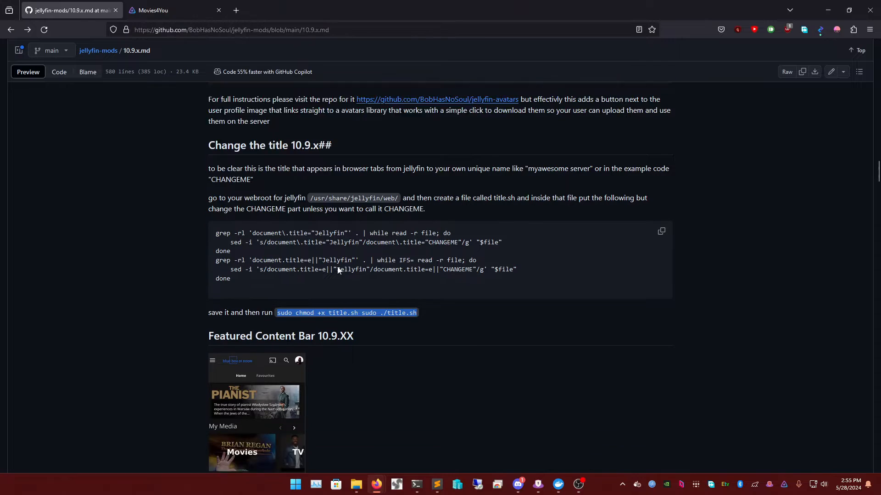
scroll(357, 239, "down", 5)
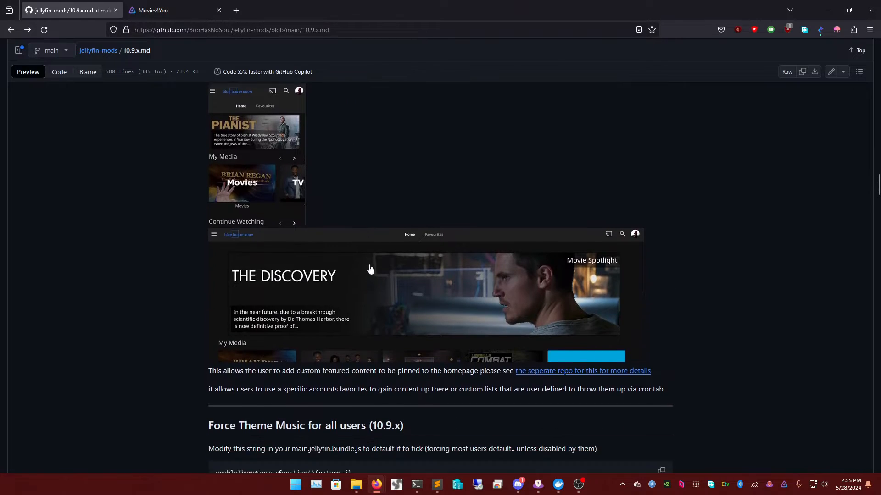
scroll(383, 296, "up", 4)
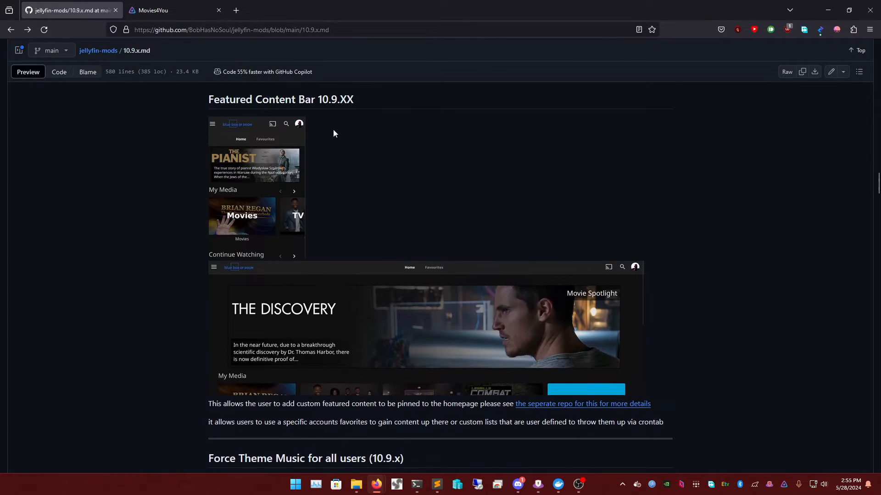
scroll(399, 211, "down", 5)
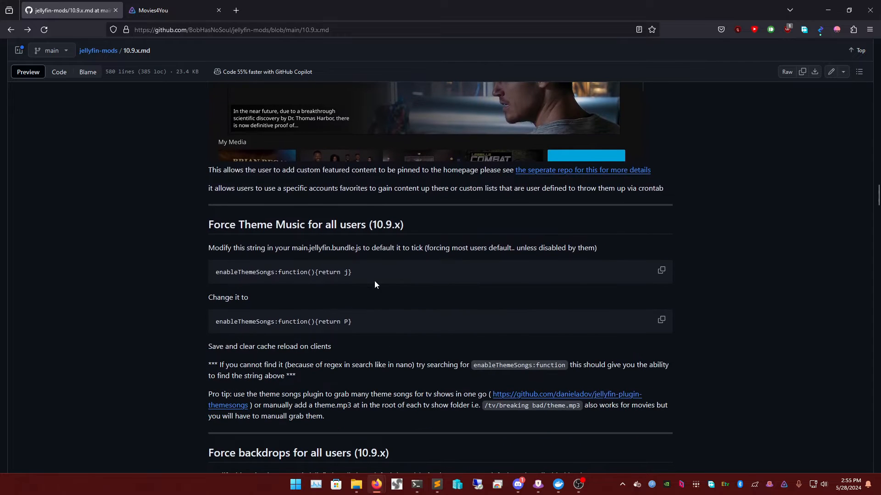
scroll(340, 244, "up", 3)
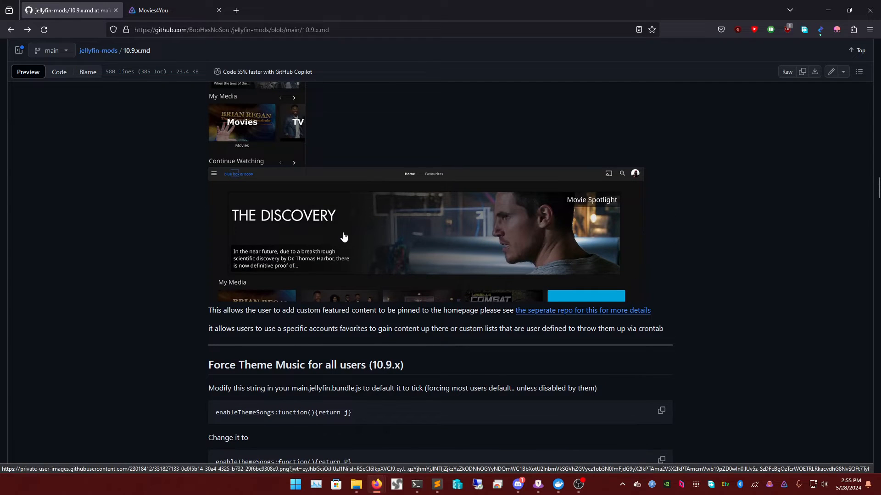
scroll(342, 236, "down", 5)
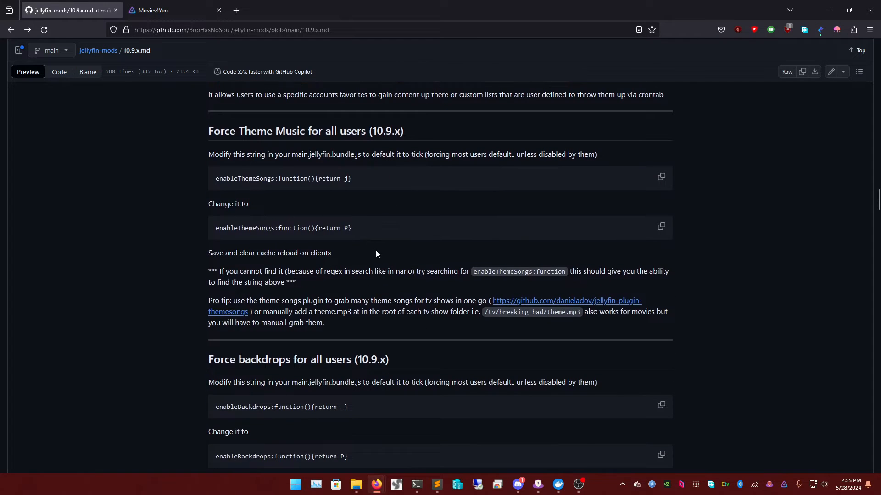
scroll(377, 244, "up", 5)
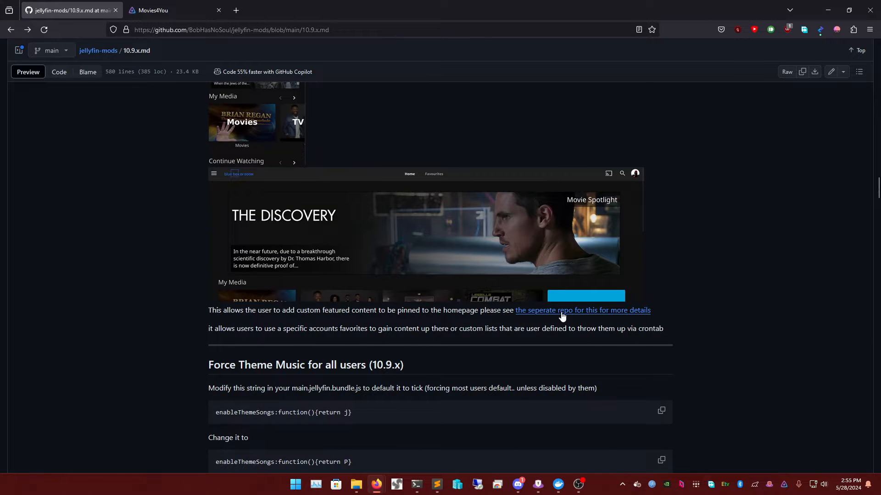
scroll(514, 317, "down", 5)
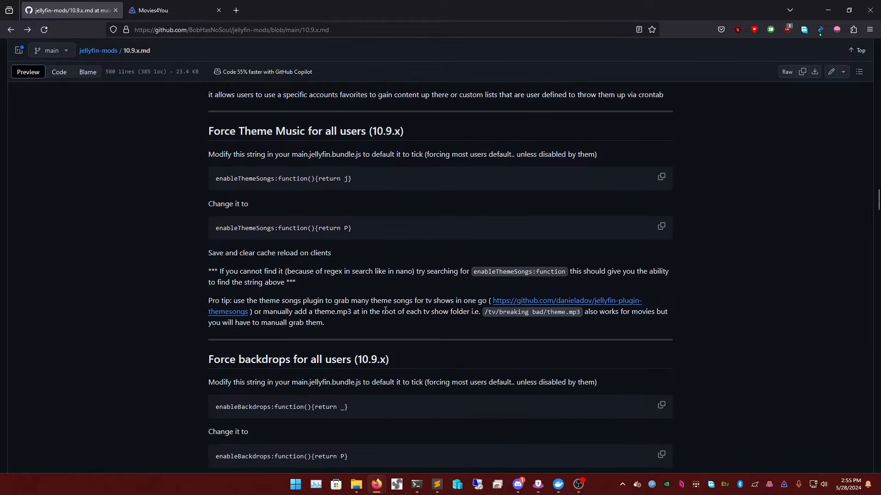
scroll(383, 284, "down", 2)
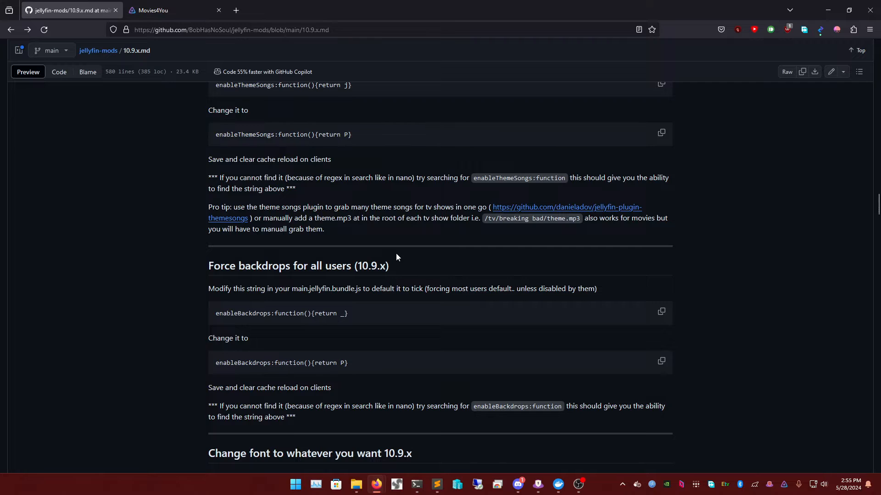
scroll(396, 257, "down", 8)
scroll(347, 263, "up", 1)
scroll(353, 271, "down", 6)
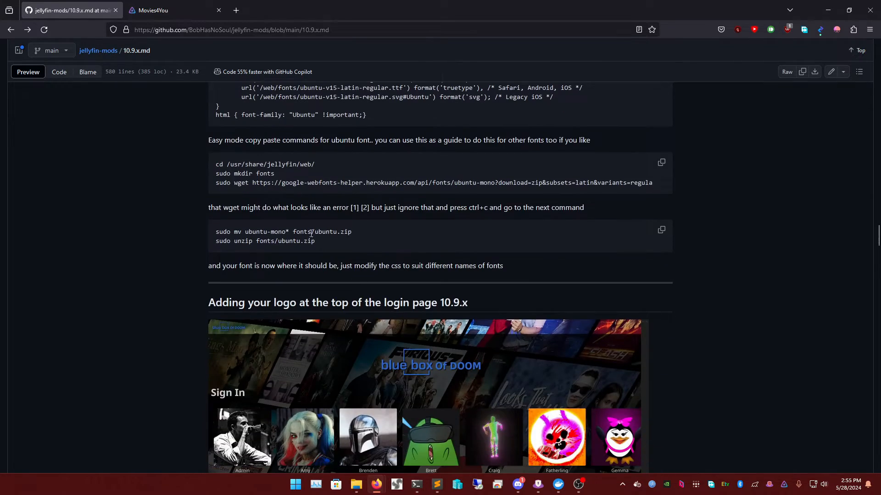
scroll(305, 227, "down", 5)
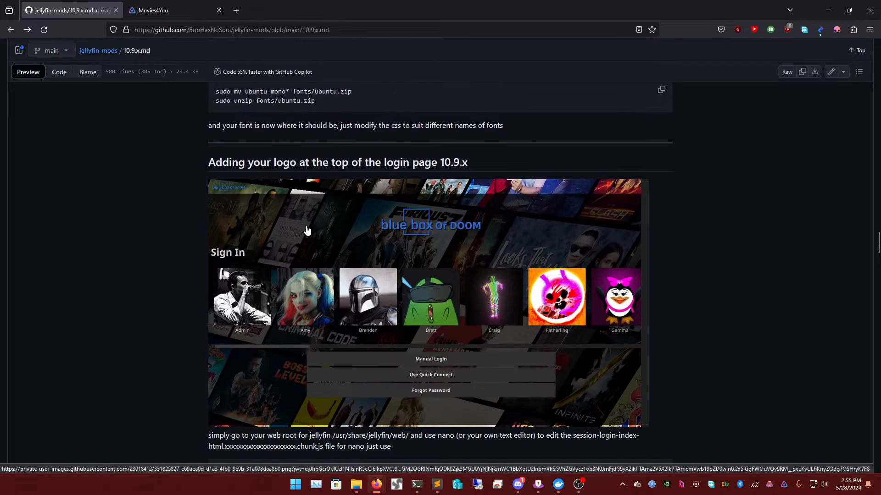
scroll(307, 230, "up", 1)
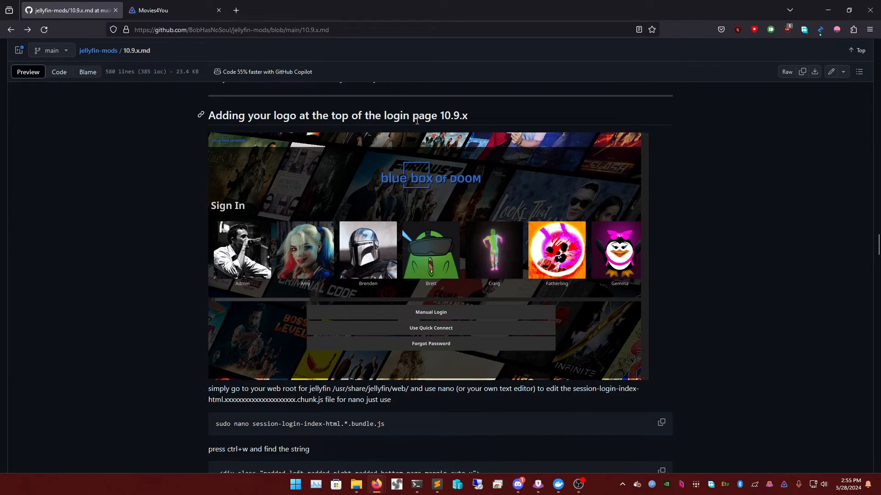
scroll(418, 120, "down", 5)
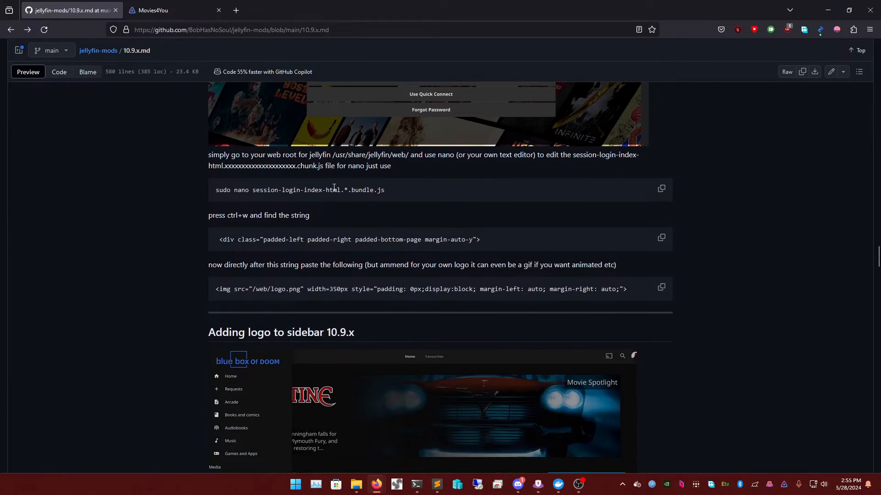
- Copy the guide's sudo nano command for the login page chunk file
triple_click(334, 187)
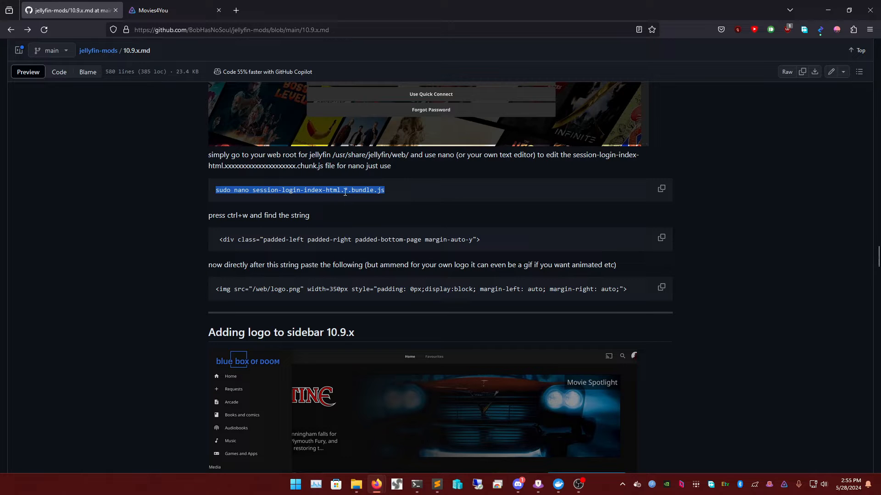
right_click(345, 192)
left_click(371, 201)
scroll(494, 179, "up", 1)
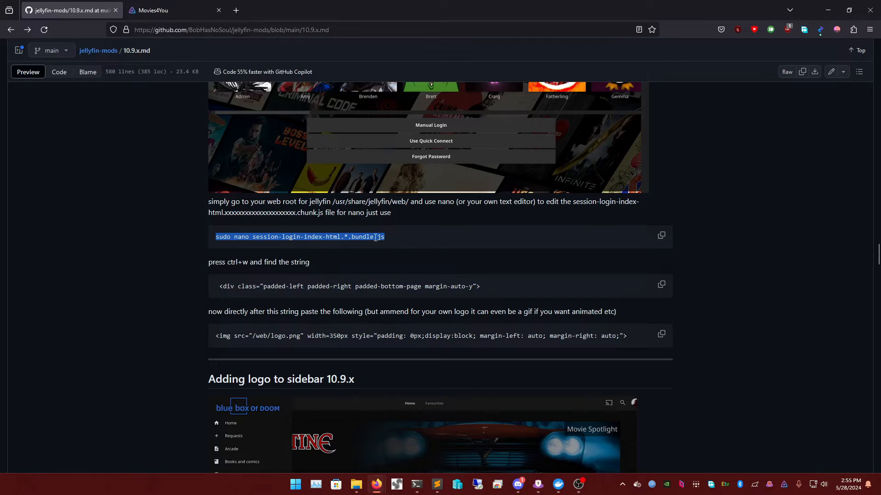
scroll(431, 261, "down", 3)
scroll(428, 269, "up", 5)
scroll(454, 278, "down", 1)
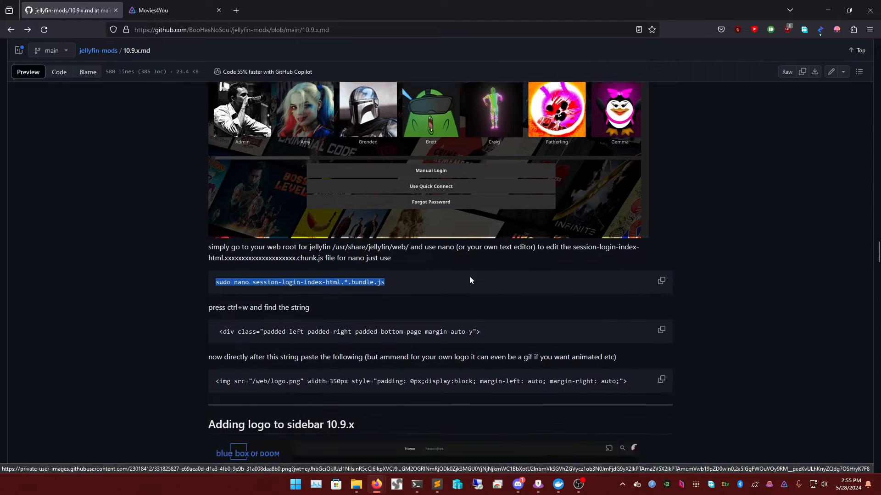
scroll(469, 280, "down", 2)
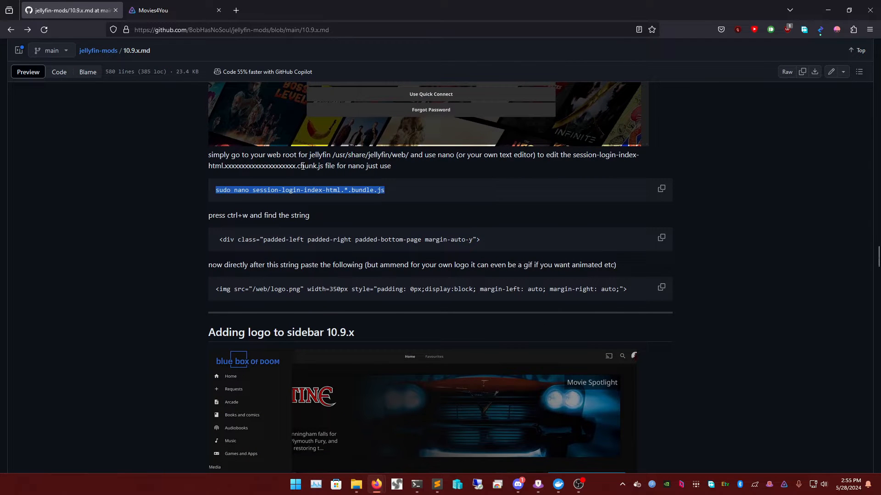
left_click_drag(207, 167, 325, 165)
left_click(325, 165)
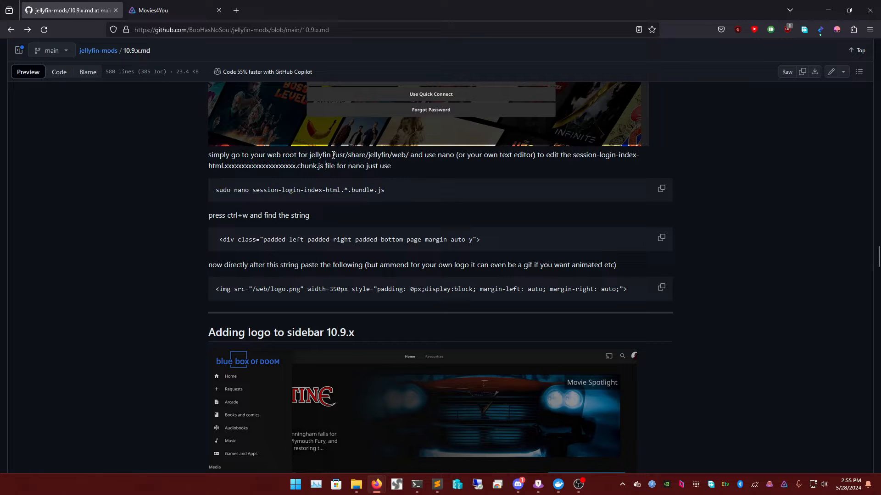
- Select session-login-index-html…chunk.js in the jellyfin-web folder window
mouse_move(357, 485)
left_click(463, 435)
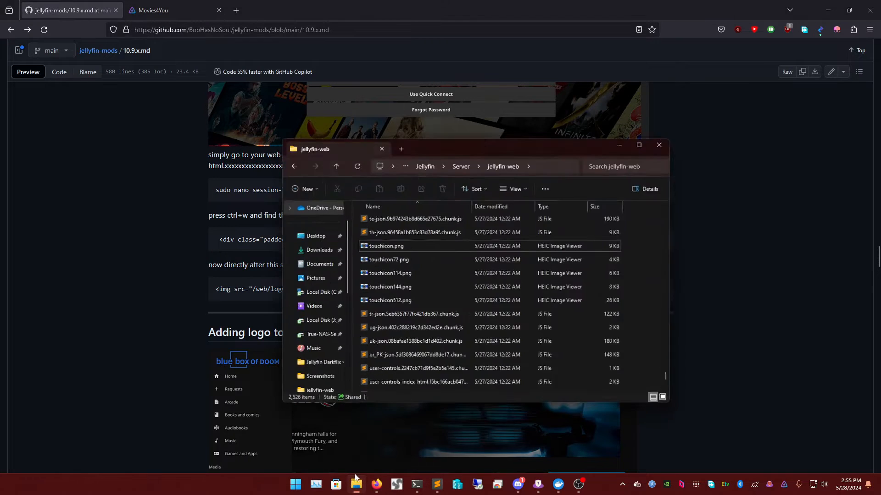
left_click_drag(472, 141, 637, 140)
left_click(599, 249)
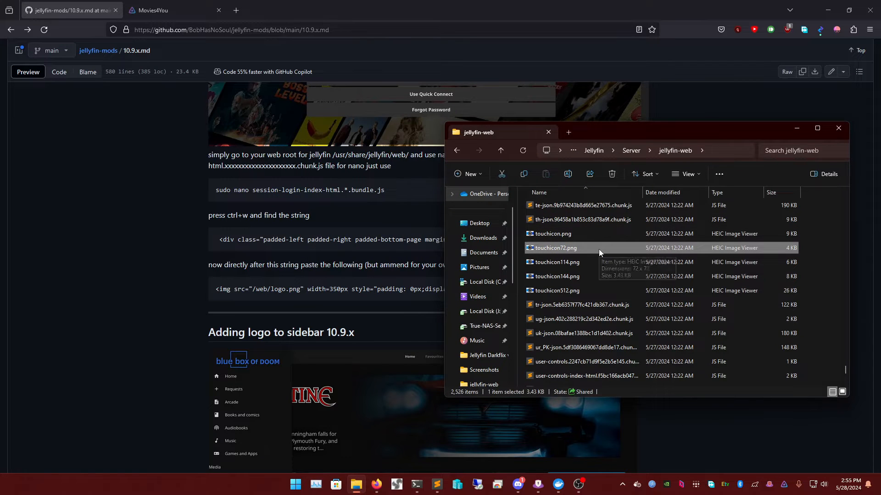
key("Up")
key("Up")
key("Up")
key("Down")
key("Down")
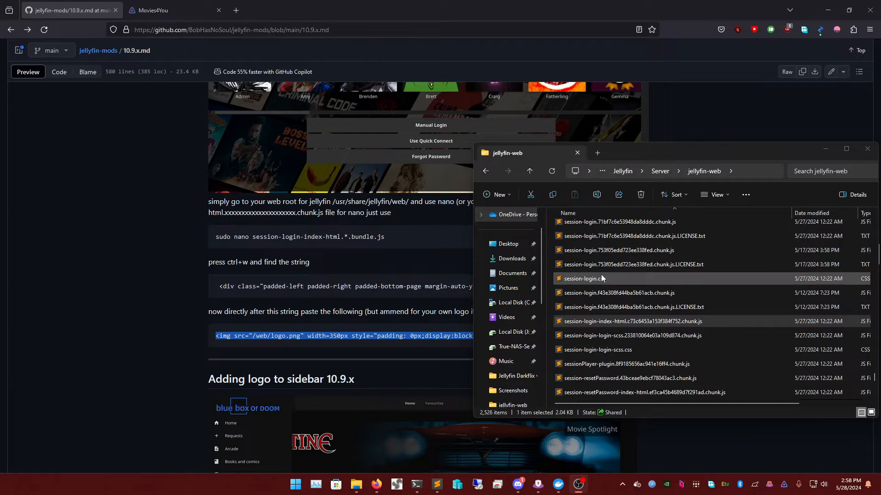
left_click(621, 322)
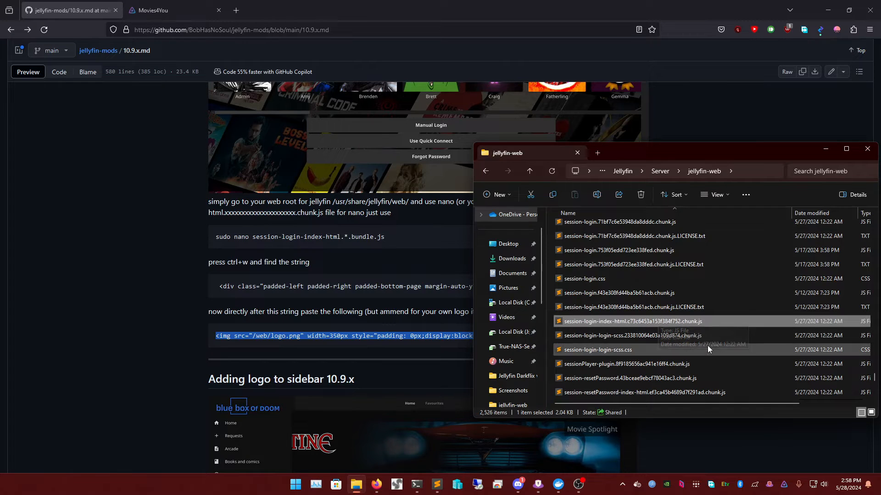
right_click(597, 321)
- Open the login chunk file in Sublime Text and copy the div string from the guide
left_click(627, 169)
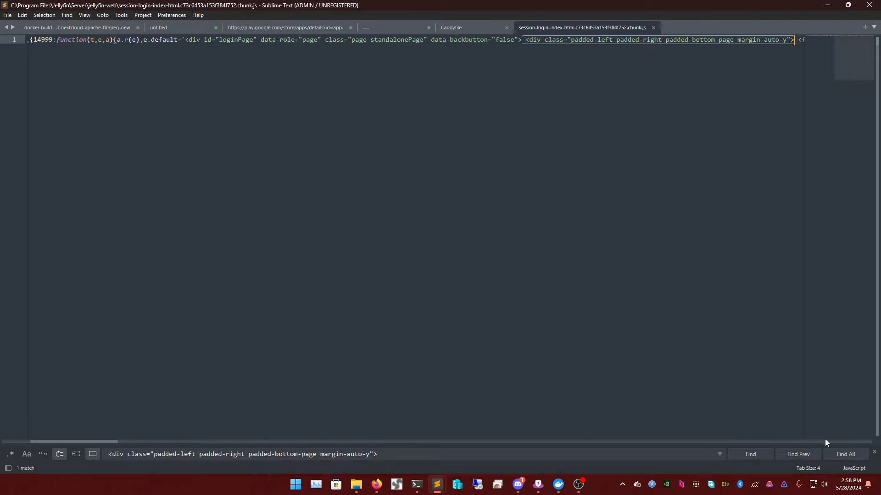
left_click(873, 452)
key("ctrl+f")
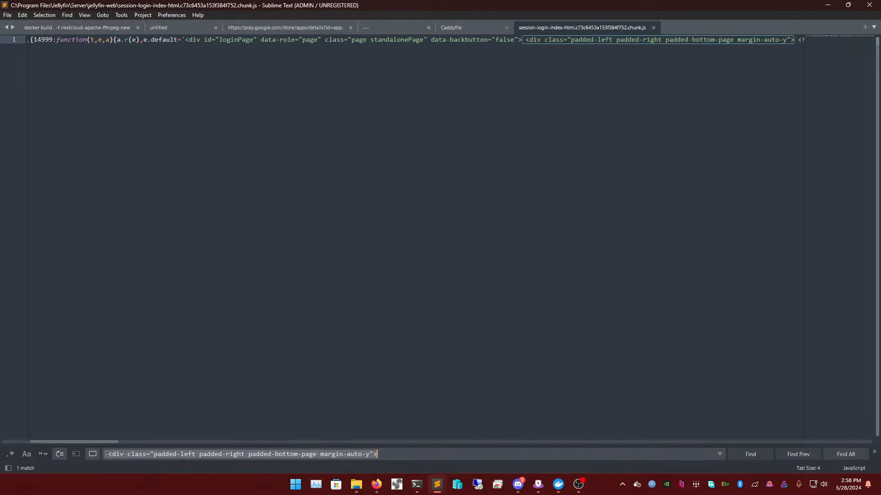
left_click(376, 484)
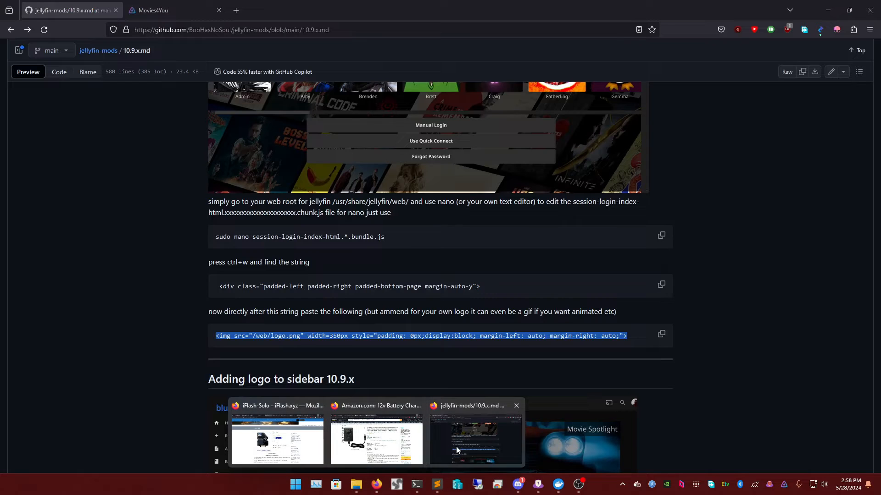
left_click(456, 447)
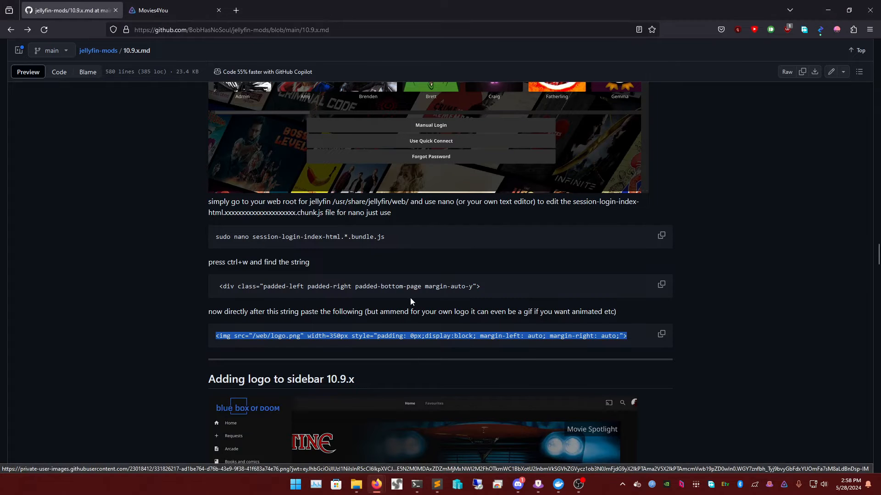
triple_click(464, 287)
left_click(661, 285)
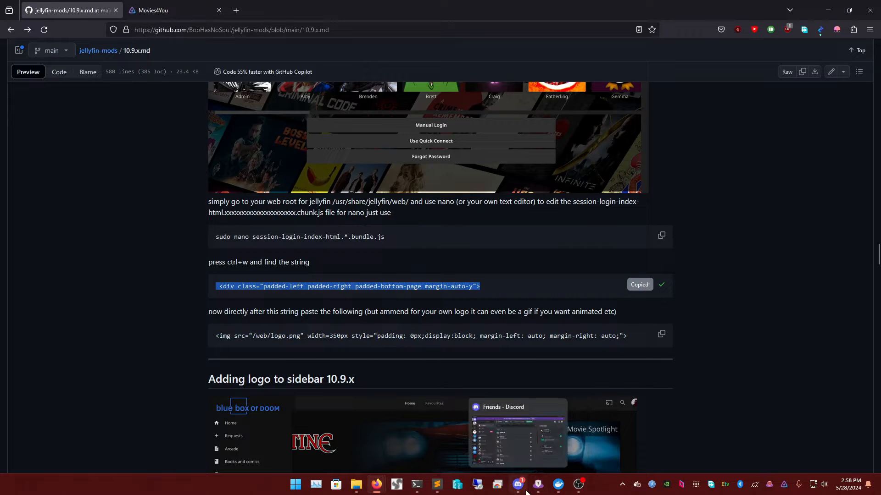
- Find the div string in the chunk file and put the cursor right after the div tag
mouse_move(436, 484)
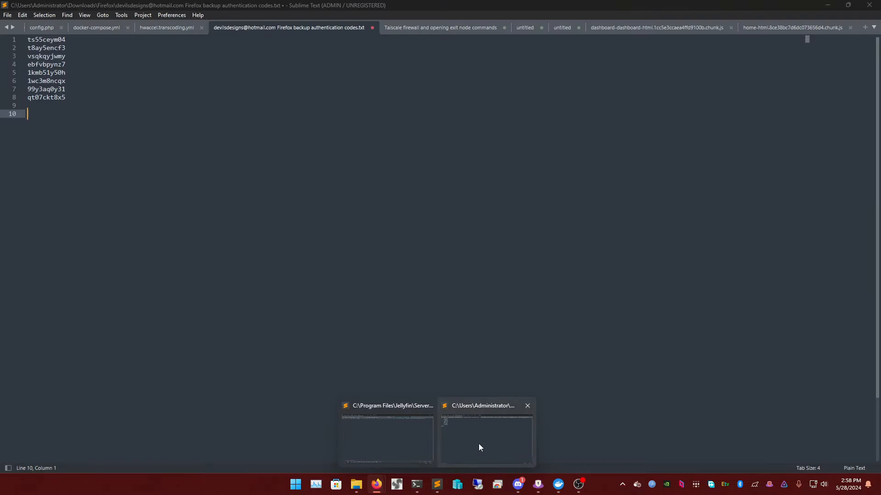
mouse_move(381, 455)
left_click(377, 485)
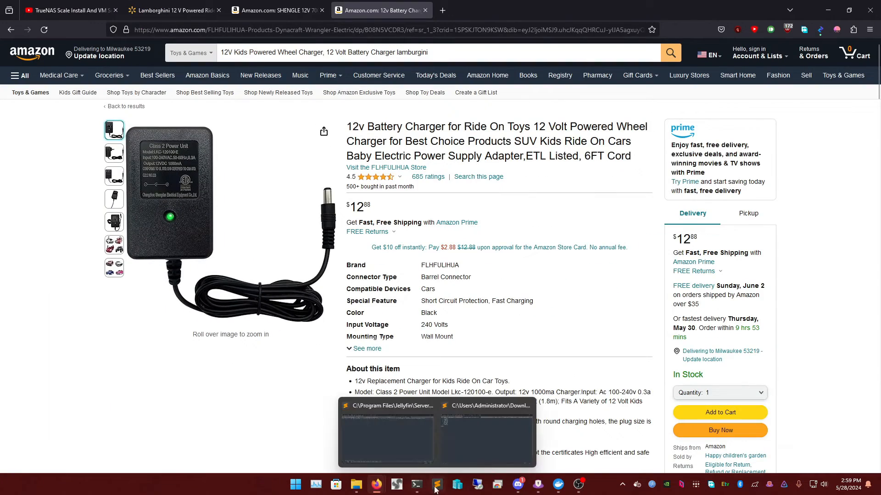
left_click(475, 438)
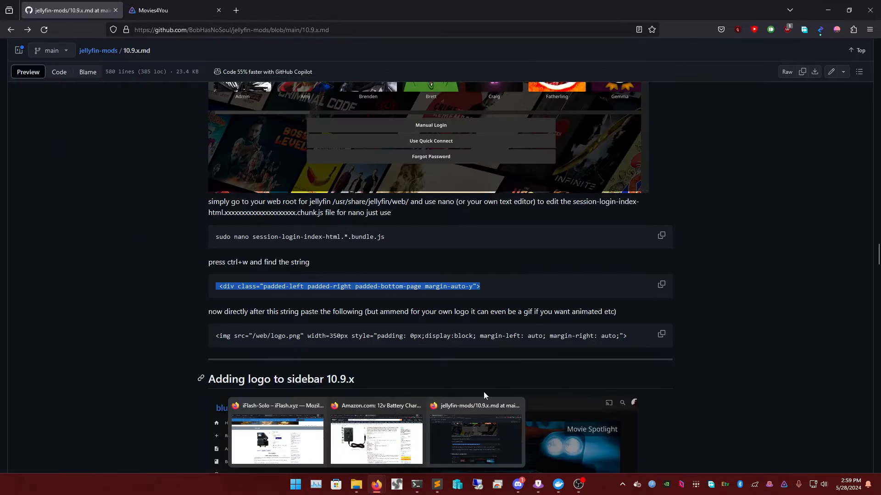
mouse_move(438, 486)
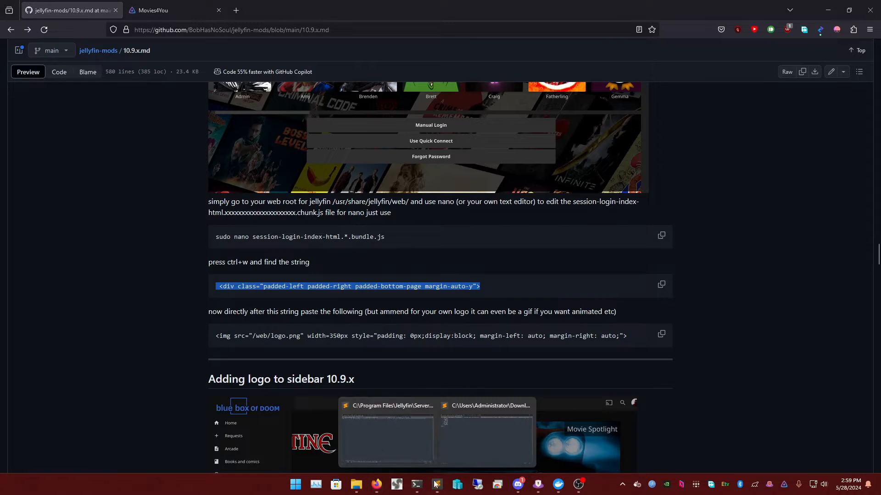
left_click(411, 442)
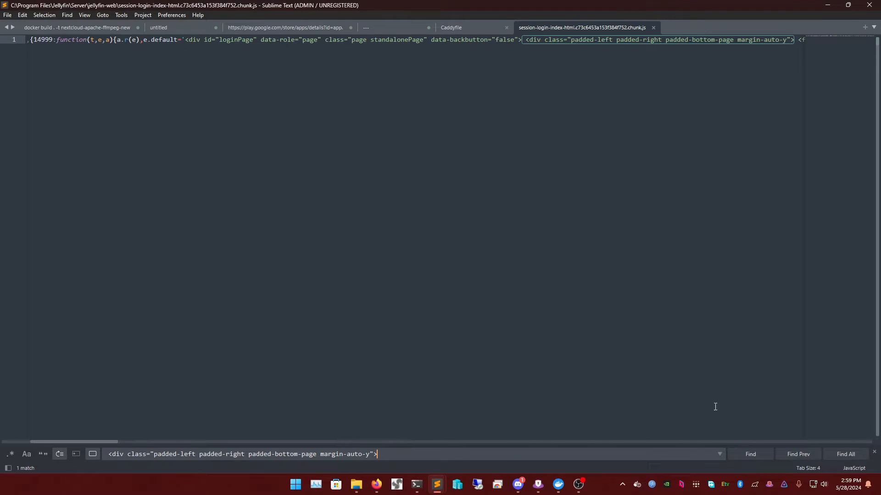
left_click(757, 453)
left_click(794, 39)
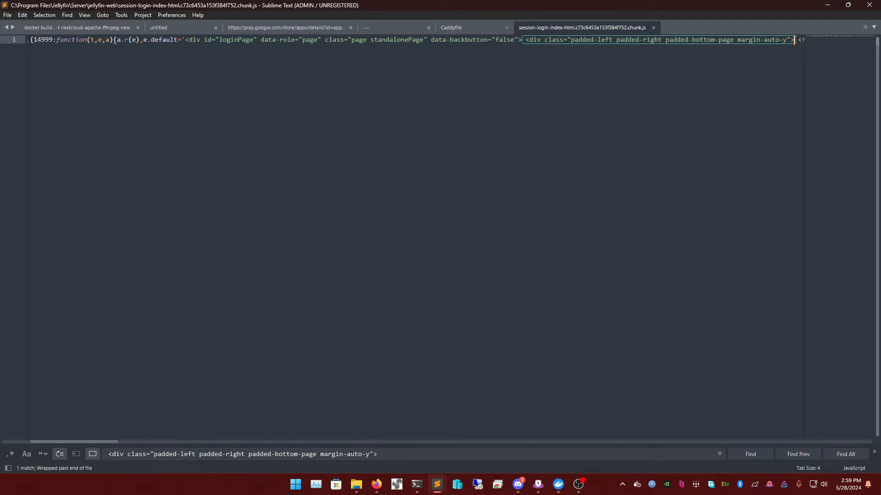
- Select the guide's img logo.png tag line, then return to the jellyfin-web folder window
mouse_move(376, 484)
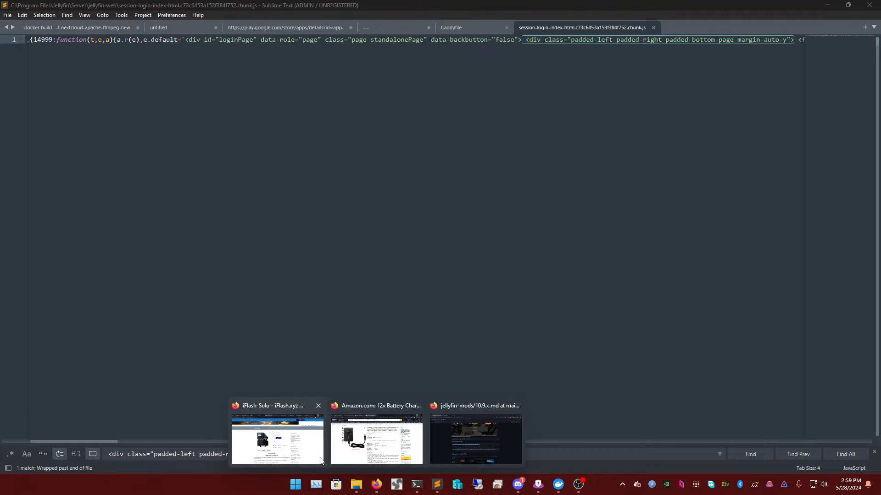
left_click(450, 446)
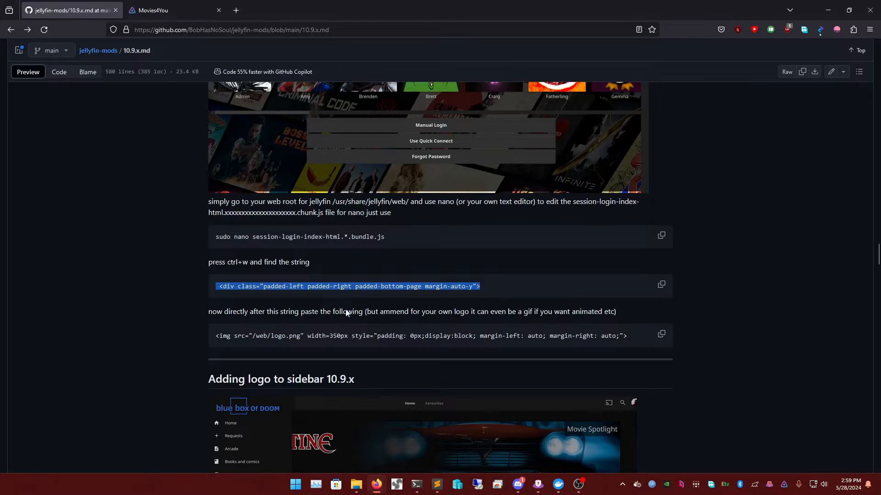
left_click(508, 294)
triple_click(422, 340)
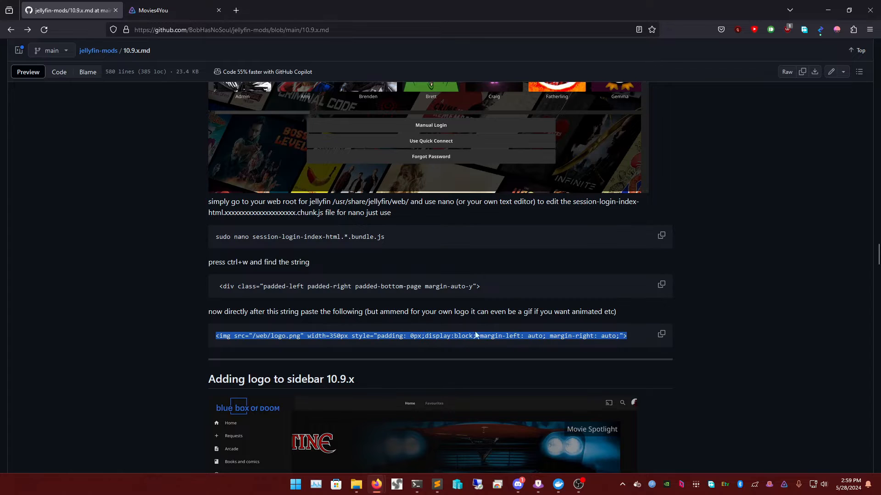
triple_click(294, 336)
left_click_drag(306, 335, 300, 336)
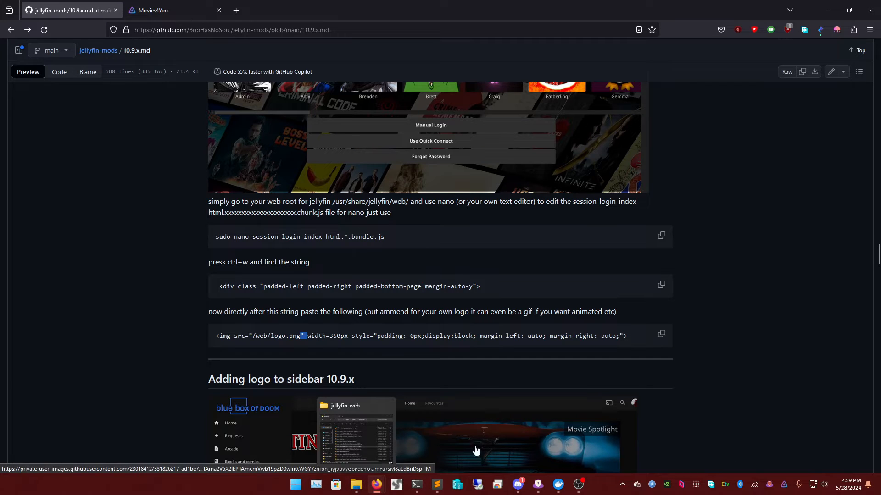
left_click(422, 336)
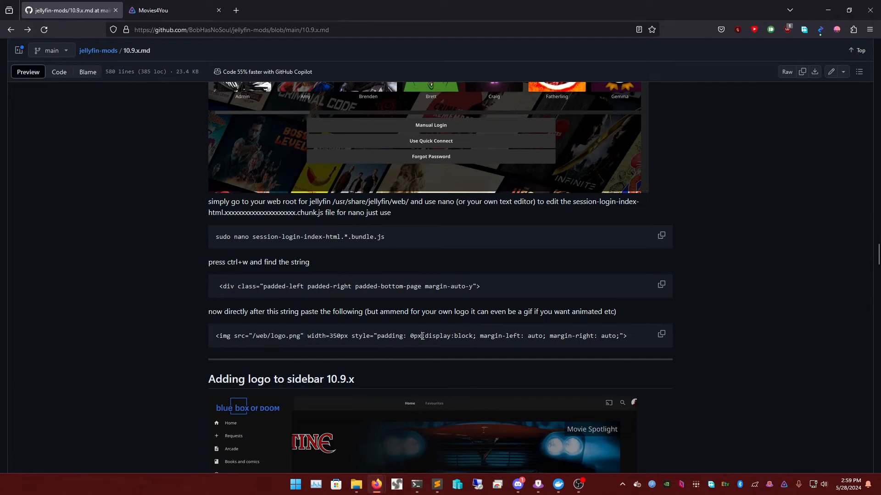
triple_click(284, 335)
double_click(289, 336)
left_click(356, 485)
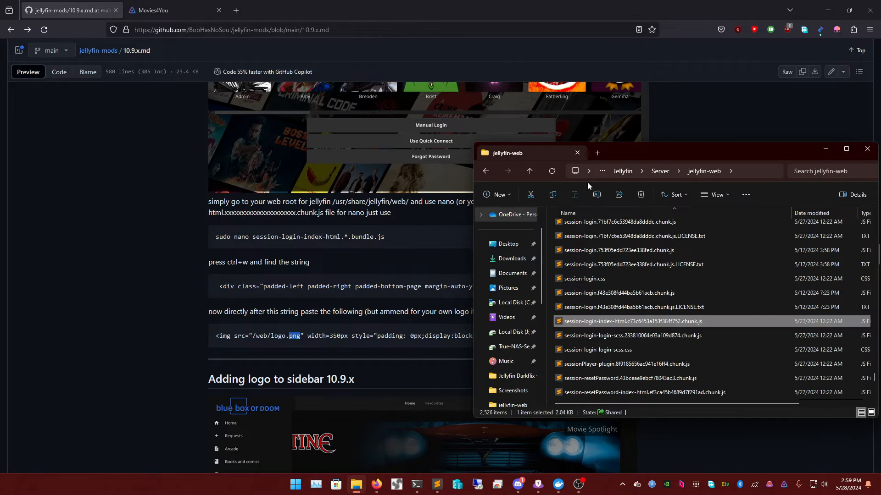
- Open C:\Program Files\Jellyfin\Server\jellyfin-web in a second Explorer tab
left_click(597, 150)
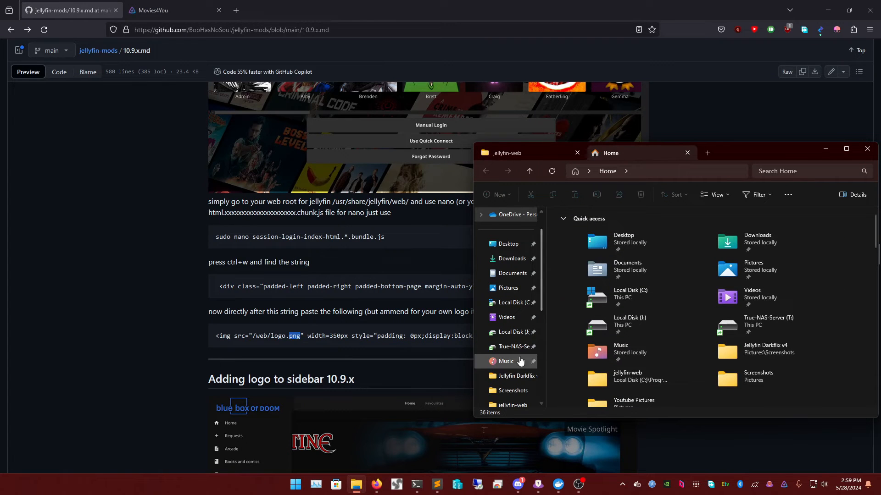
left_click(513, 302)
left_click(596, 285)
double_click(596, 285)
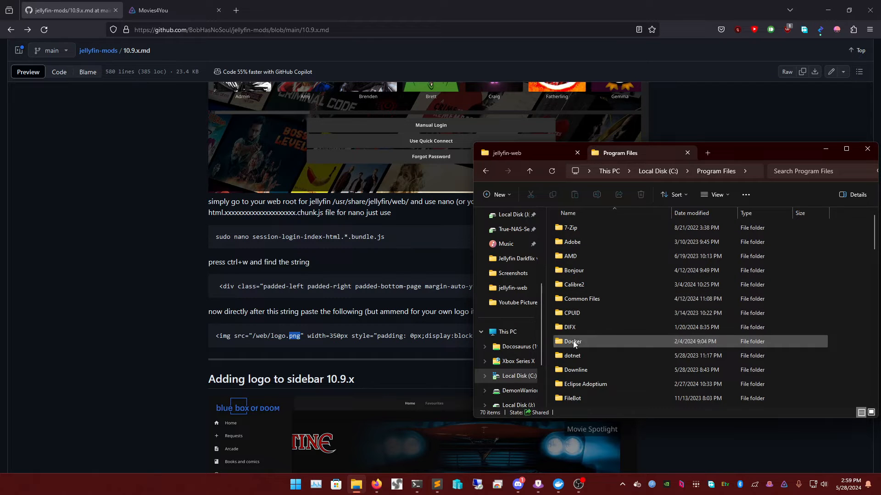
key("j")
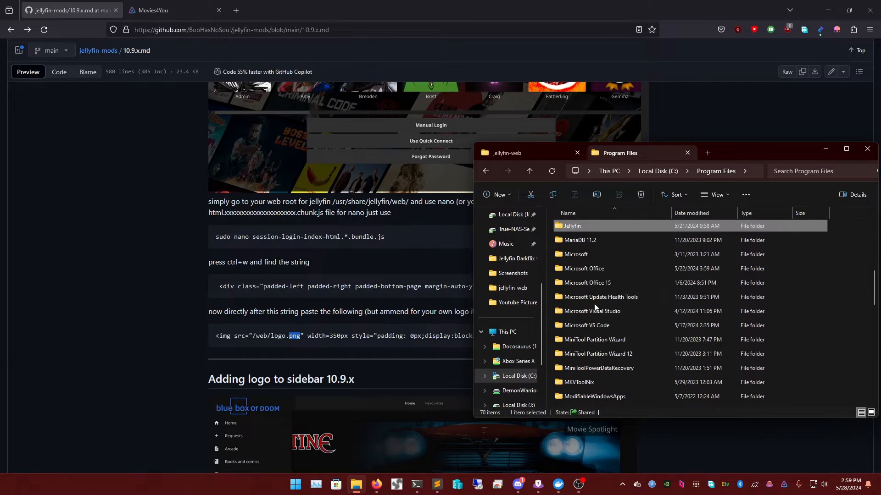
double_click(606, 225)
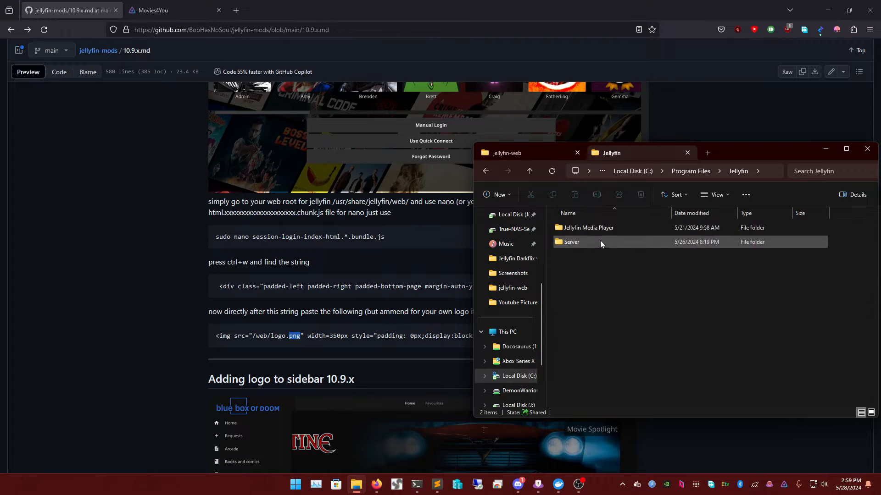
double_click(599, 242)
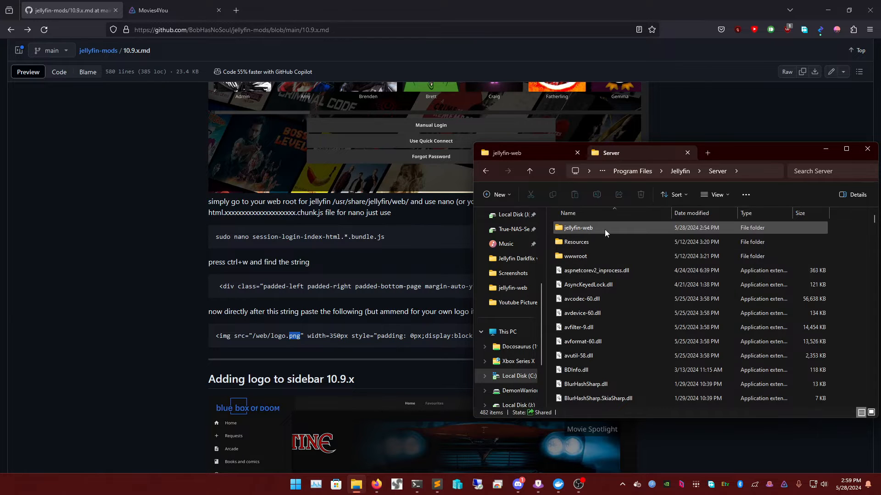
double_click(605, 229)
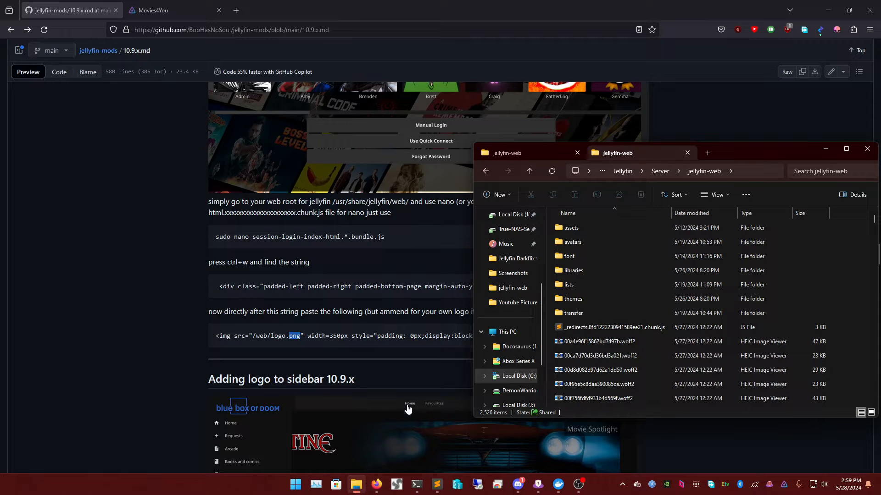
scroll(504, 275, "up", 3)
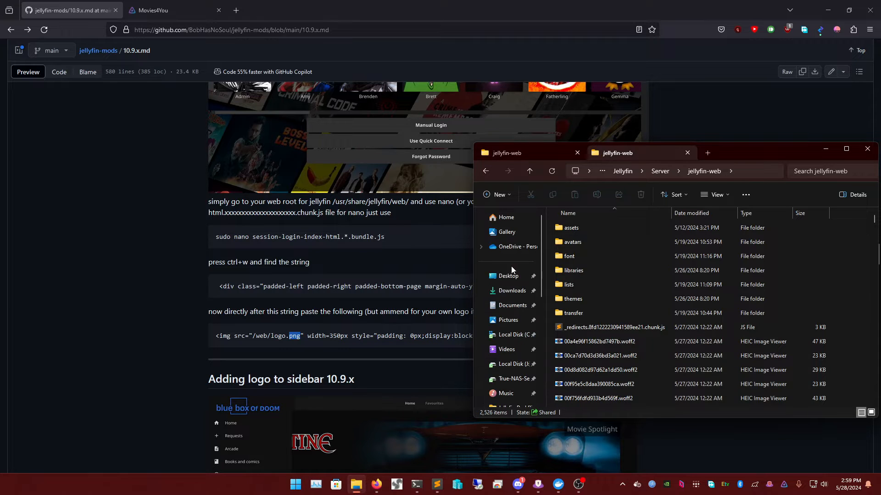
- Copy logo.png from Pictures\Jellyfin logo\Movies4You Logo, opened in a new tab
right_click(505, 321)
left_click(541, 173)
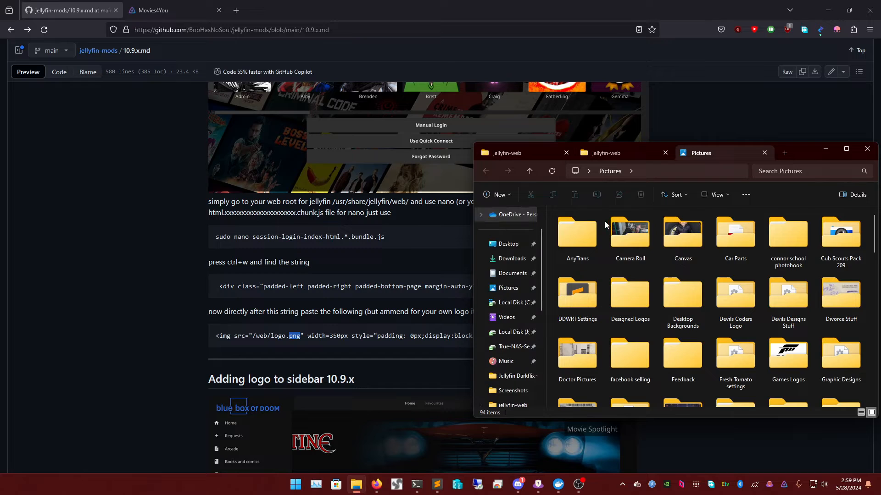
left_click(684, 317)
key("j")
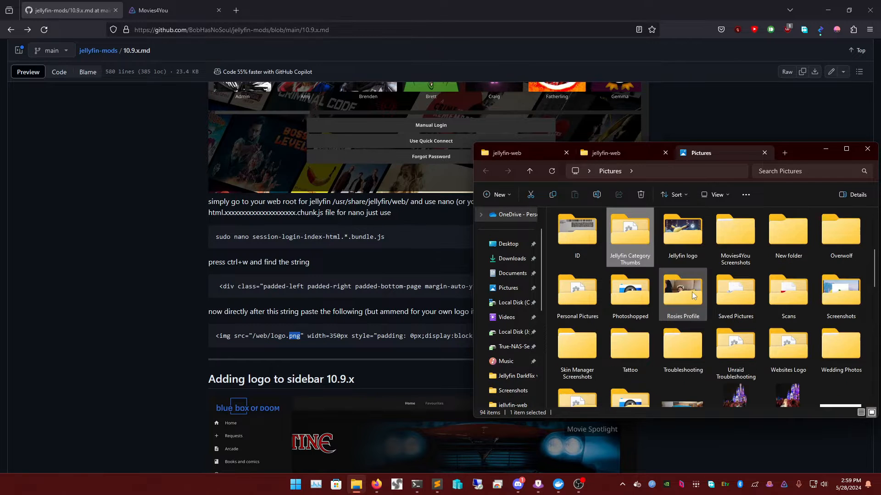
double_click(677, 245)
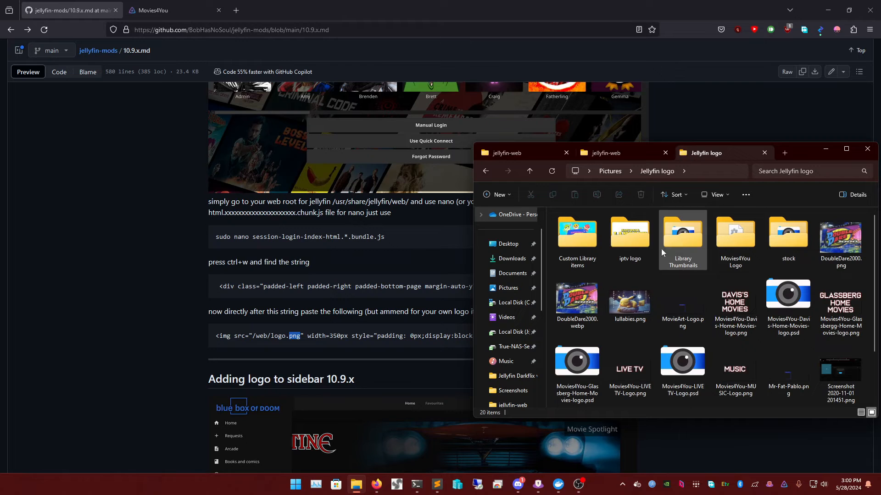
double_click(731, 245)
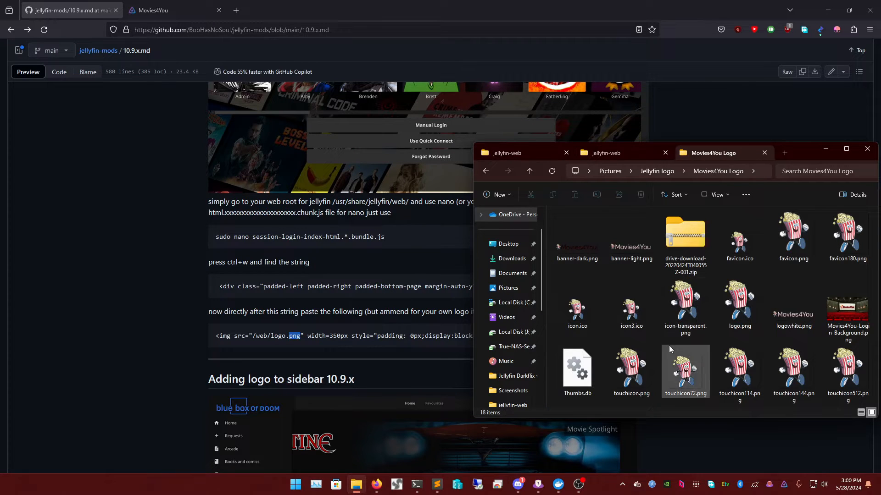
left_click(634, 249)
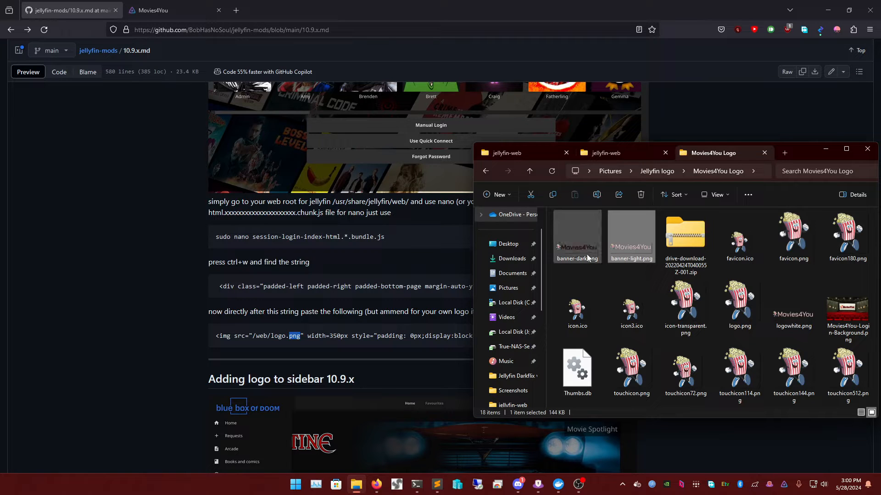
key("ctrl+c")
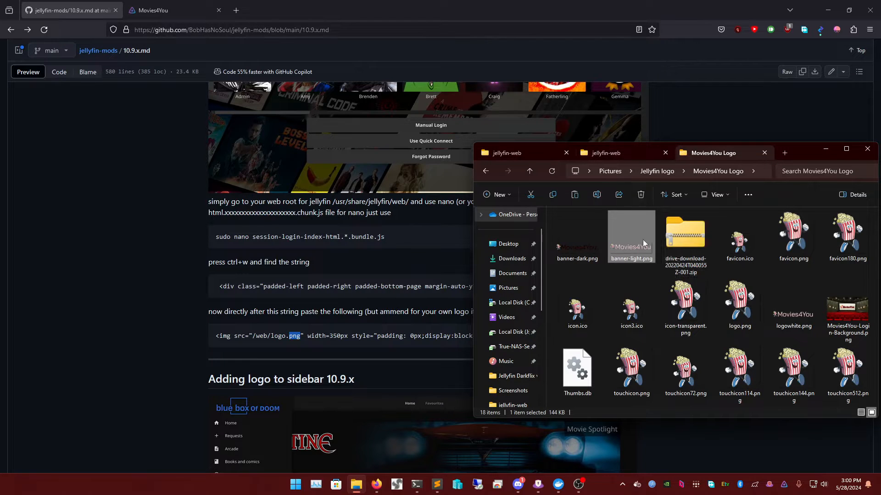
left_click(736, 325)
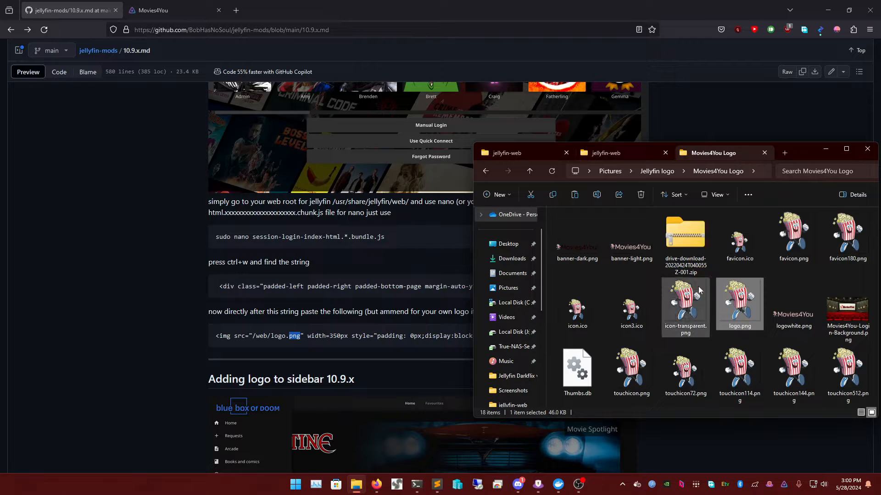
- Paste logo.png into jellyfin-web, replacing the existing file
left_click(524, 150)
left_click(606, 153)
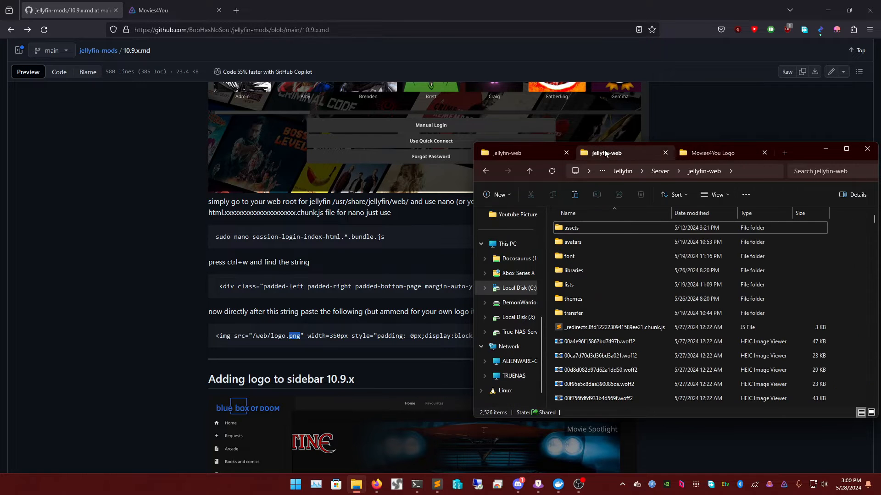
left_click(829, 271)
key("ctrl+v")
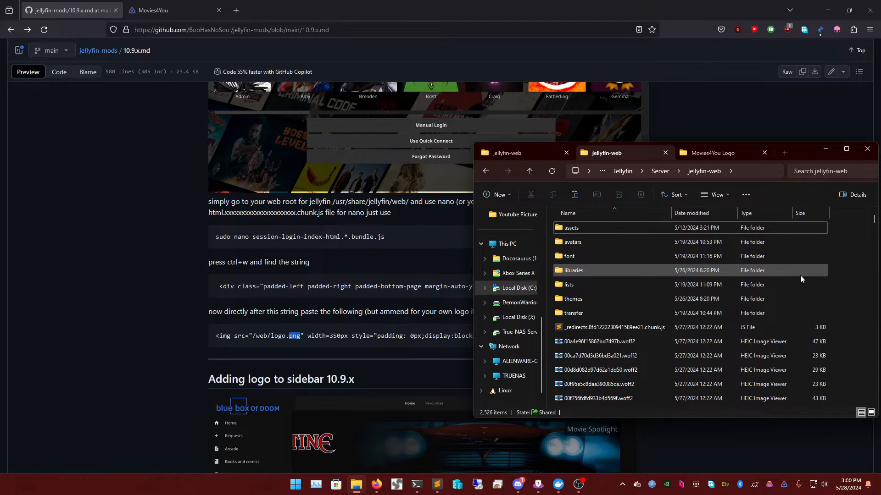
left_click(250, 167)
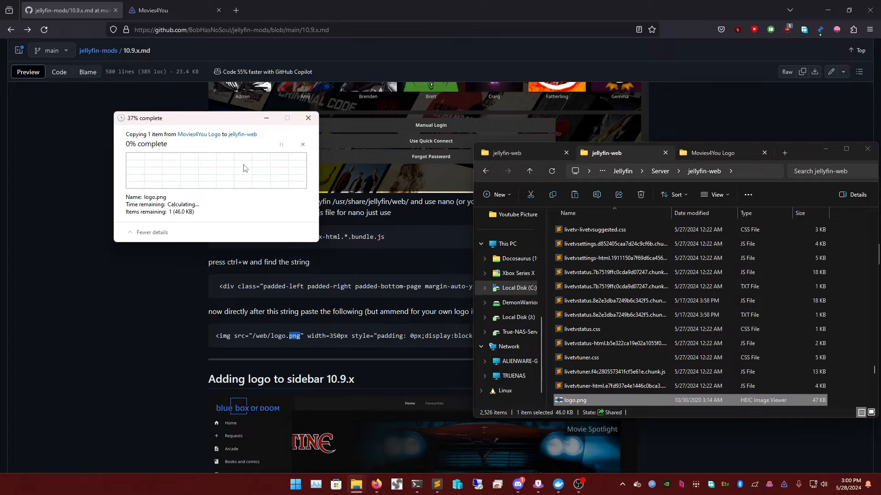
- Paste the img tag after the login div, change its src to /logo.png, and save
triple_click(293, 340)
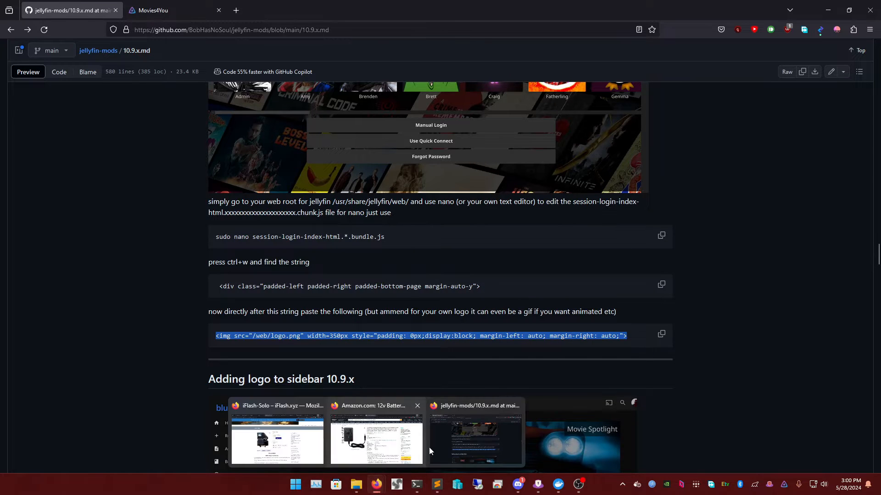
mouse_move(435, 486)
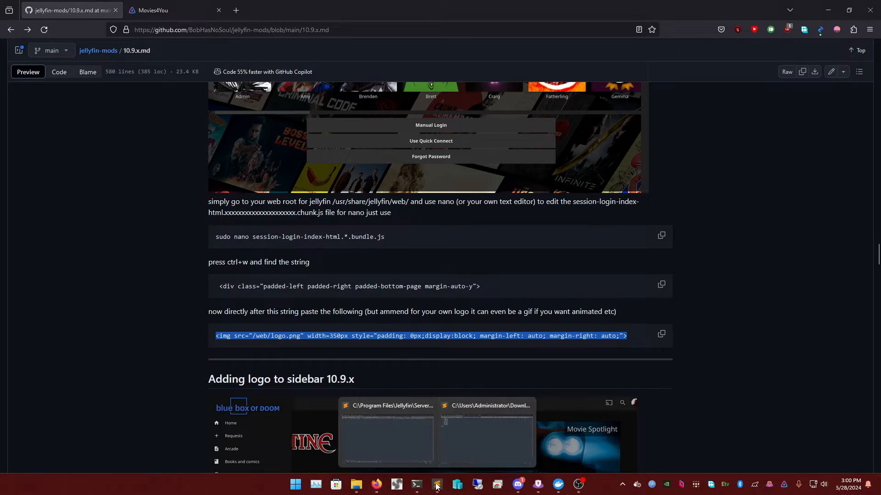
left_click(402, 447)
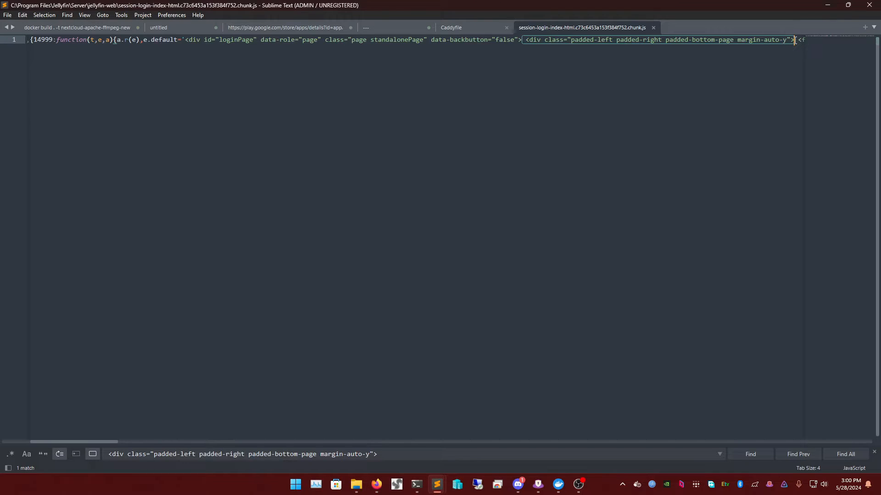
key("ctrl+v")
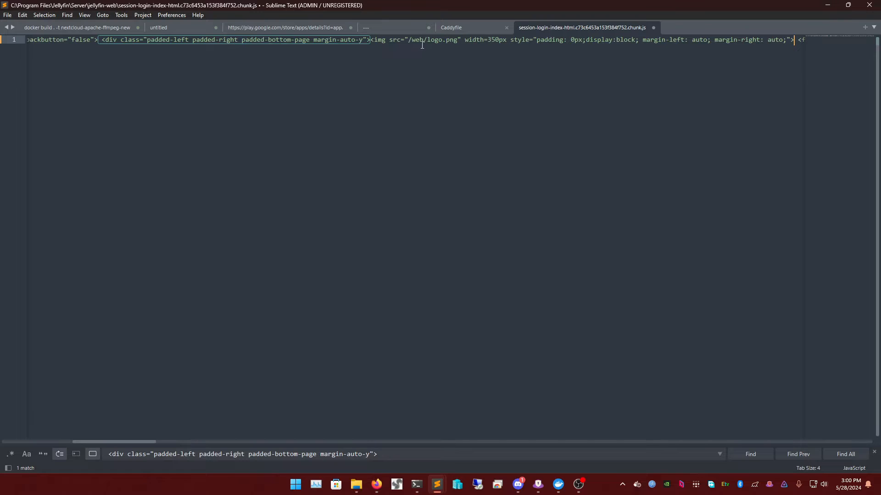
double_click(430, 39)
double_click(421, 40)
key("BackSpace")
key("BackSpace")
key("BackSpace")
key("BackSpace")
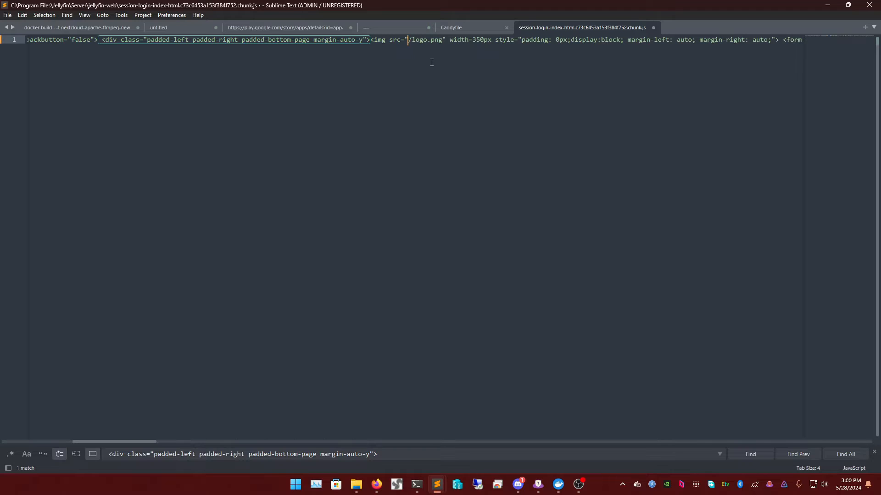
key("ctrl+s")
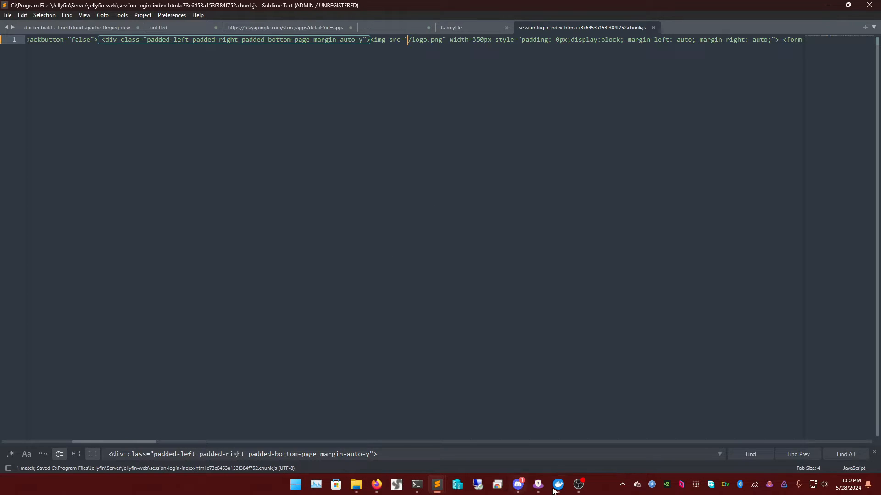
- Switch back to the Movies4You Jellyfin tab in Firefox
mouse_move(376, 484)
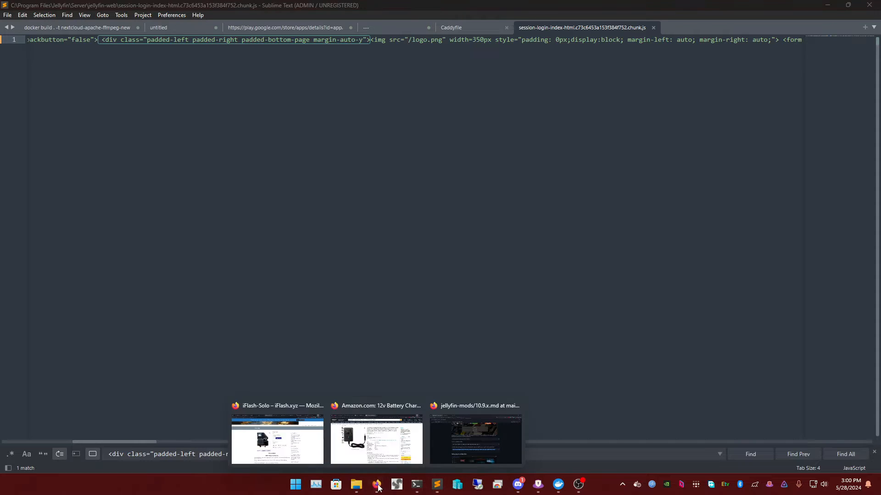
left_click(477, 444)
left_click(160, 10)
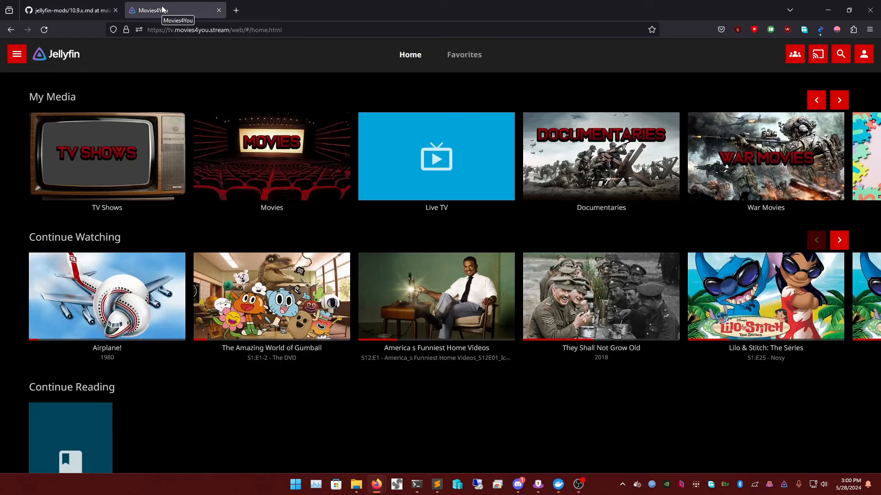
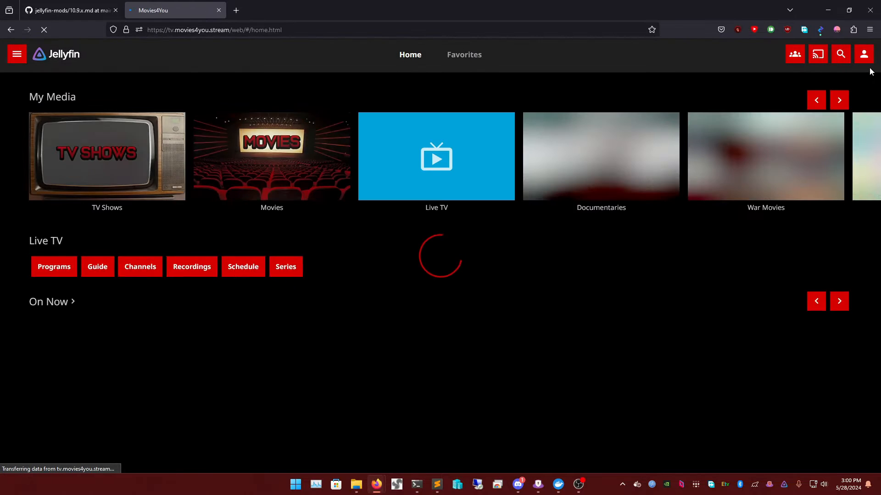
- Sign out of Jellyfin and reload the login page, which shows a broken logo image
left_click(862, 54)
scroll(391, 366, "down", 1)
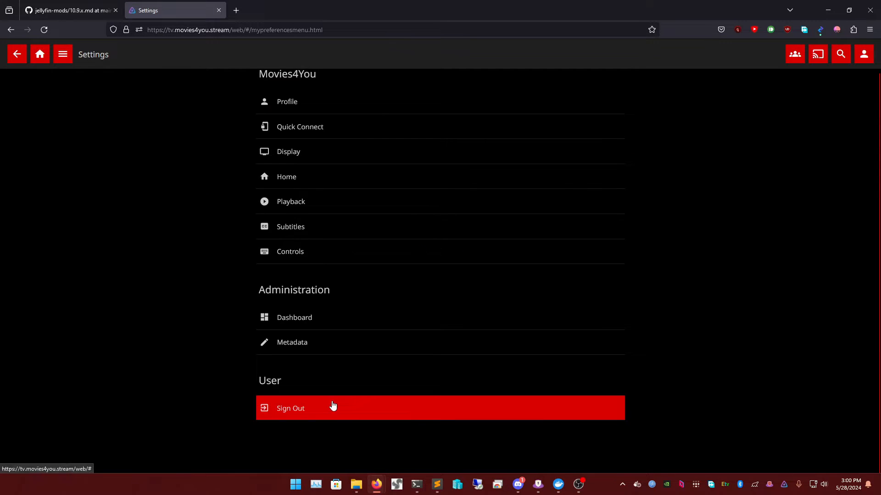
left_click(332, 407)
left_click(636, 196)
key("F5")
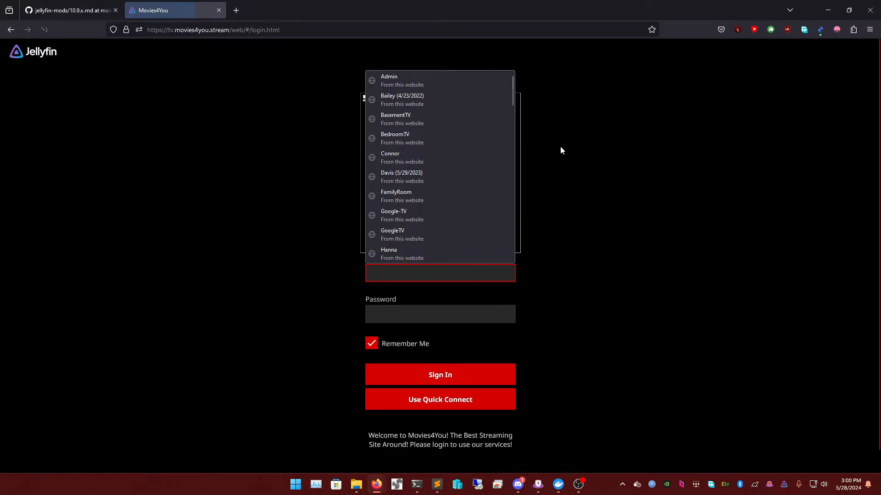
left_click(342, 173)
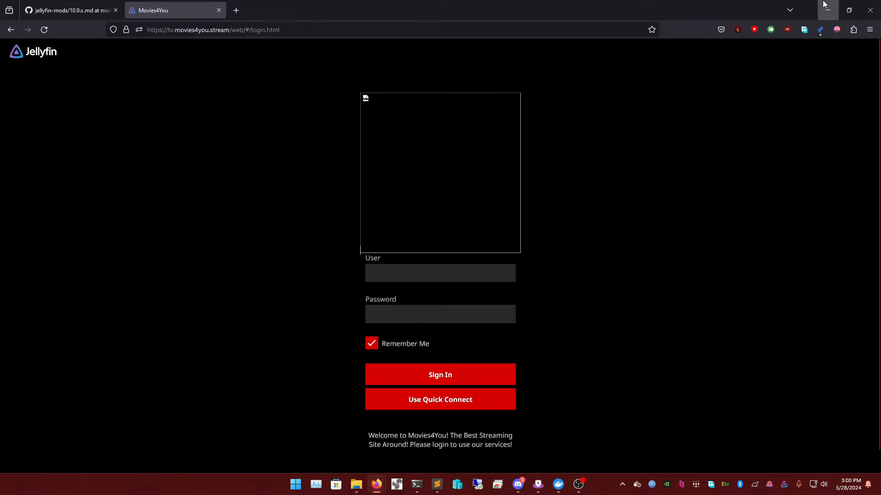
left_click(827, 9)
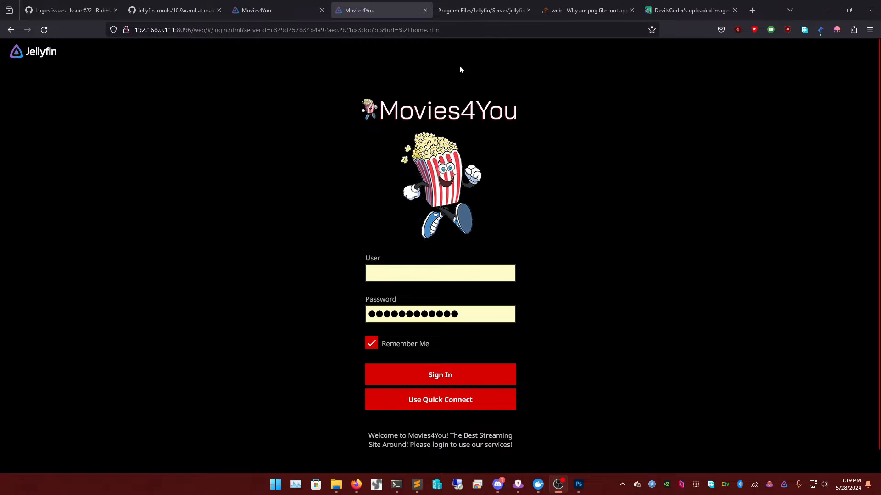
- Upload icon-transparent.png to Imgur as a new post
left_click(683, 10)
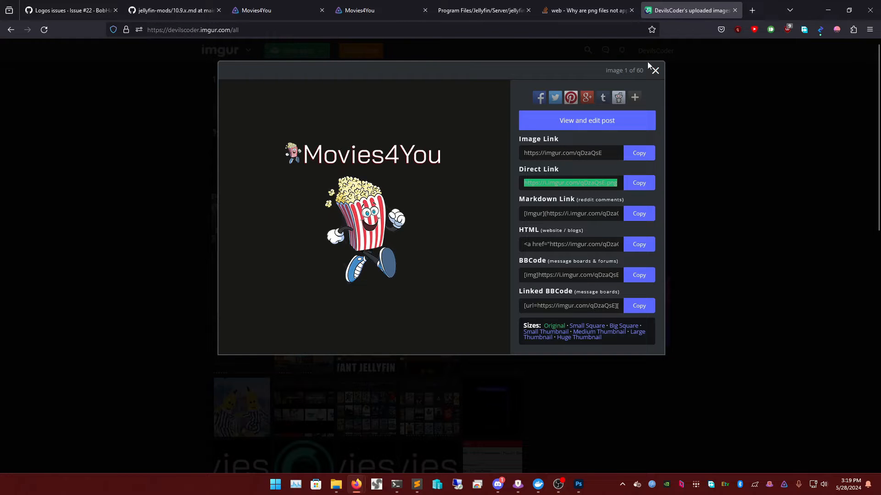
left_click(654, 70)
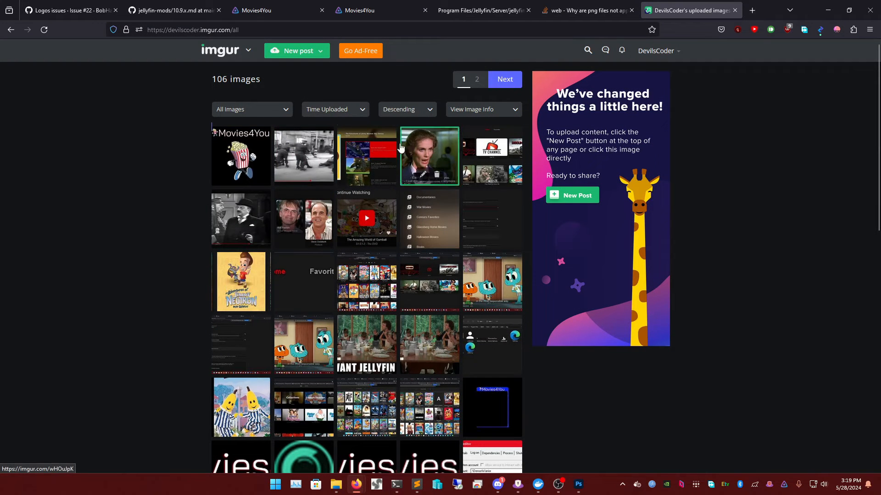
scroll(309, 131, "down", 3)
scroll(308, 136, "up", 3)
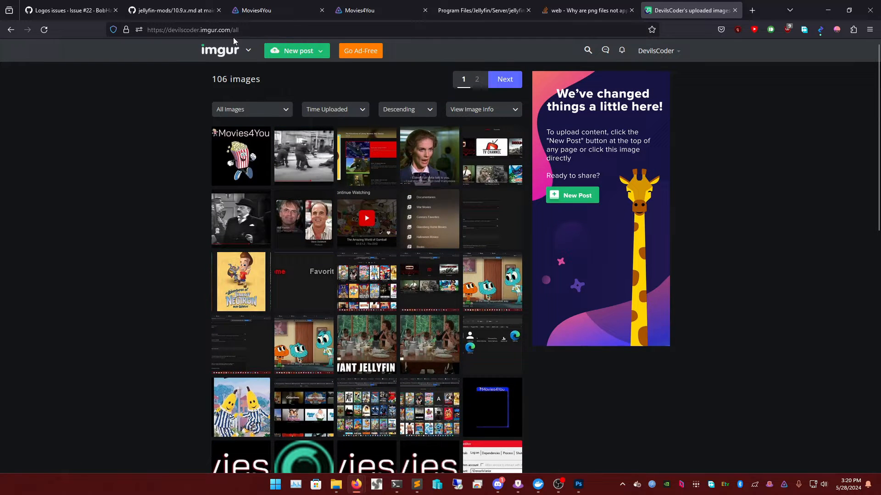
left_click(305, 52)
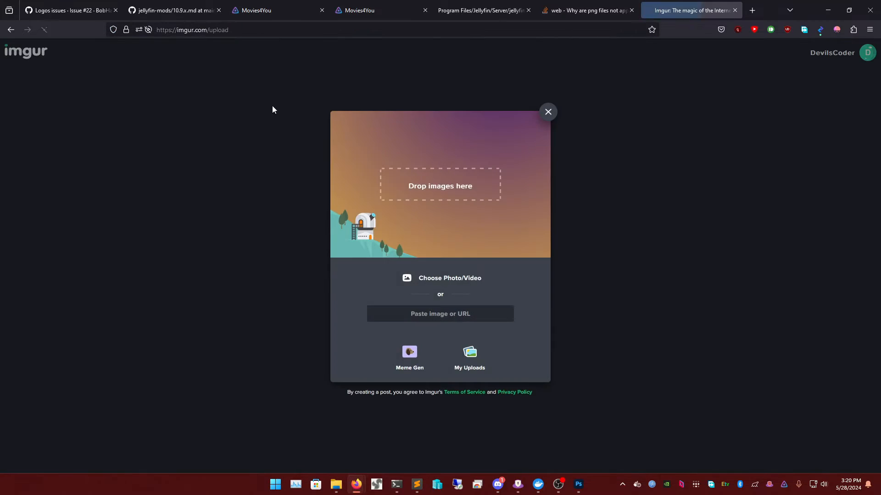
left_click(441, 278)
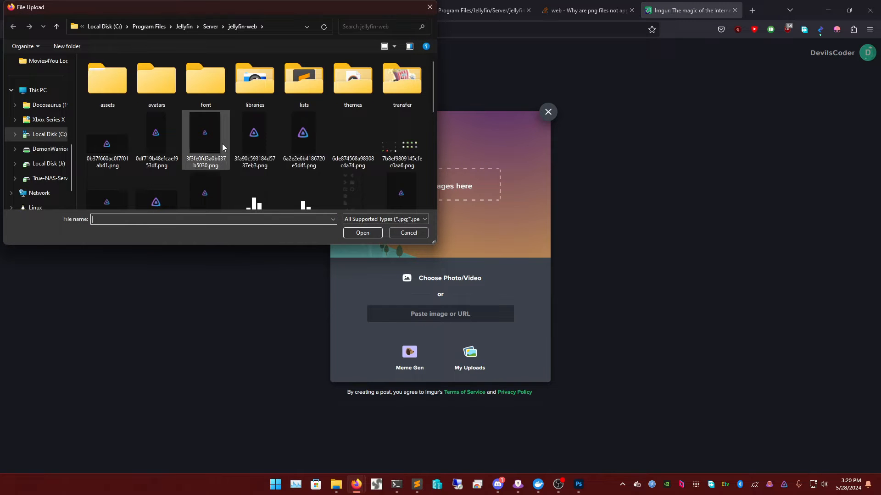
scroll(354, 157, "down", 2)
scroll(355, 158, "down", 2)
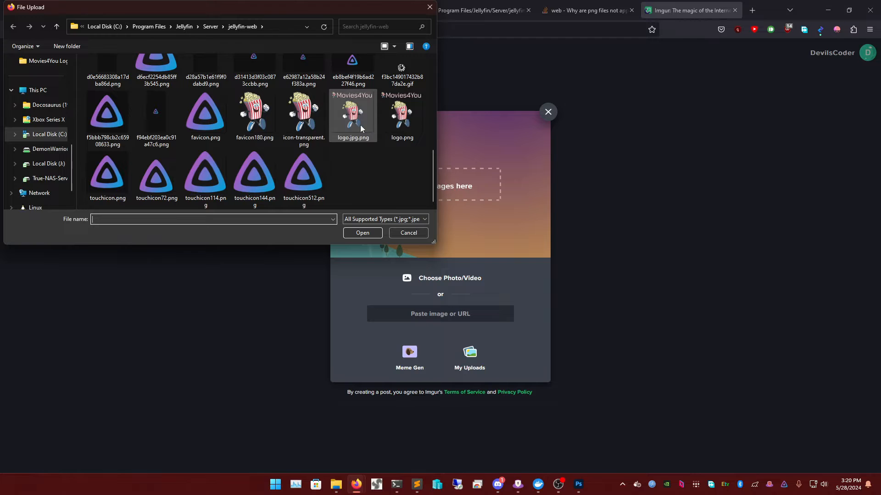
double_click(303, 113)
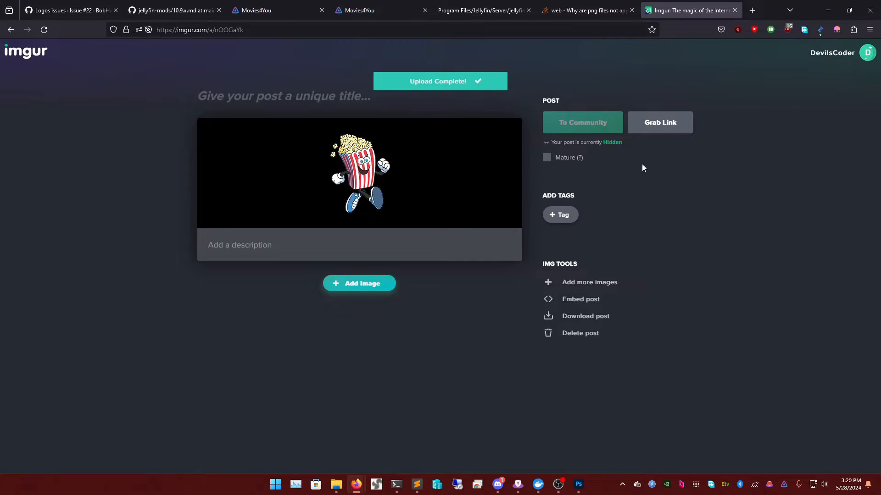
- Copy the direct .png link of the uploaded popcorn image from Imgur
left_click(675, 126)
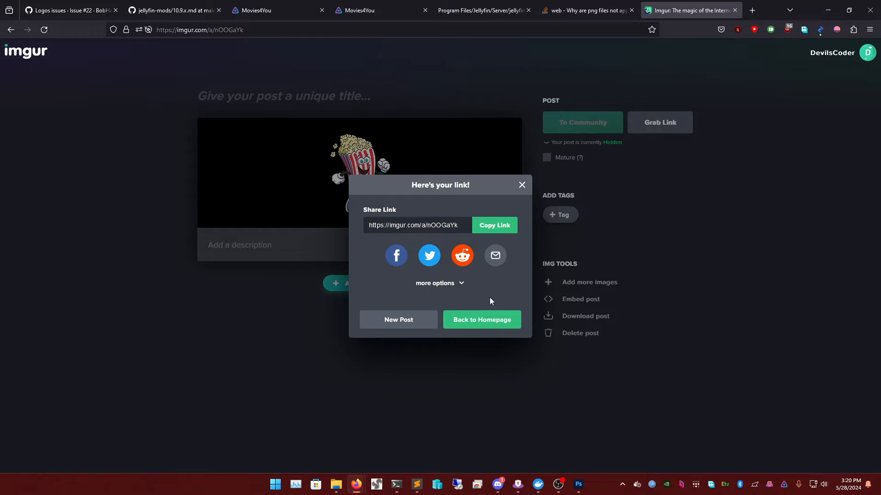
left_click(490, 319)
mouse_move(853, 54)
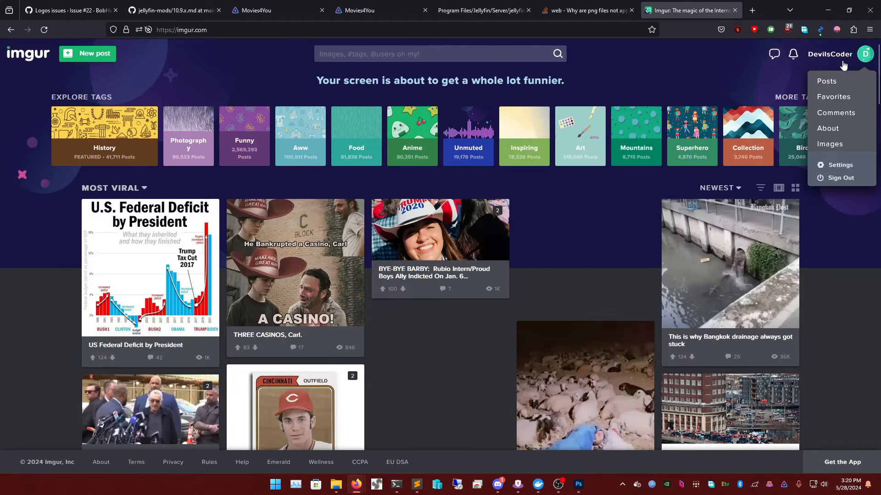
left_click(845, 144)
left_click(242, 158)
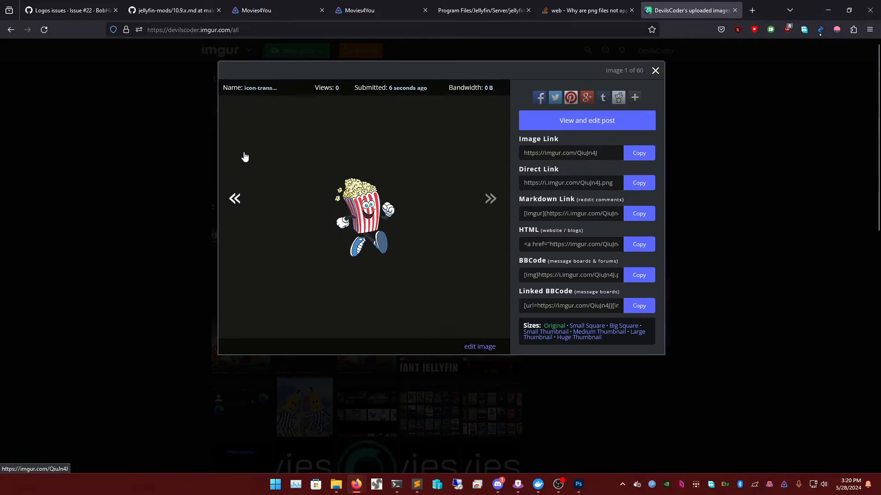
left_click(639, 183)
key("ctrl+c")
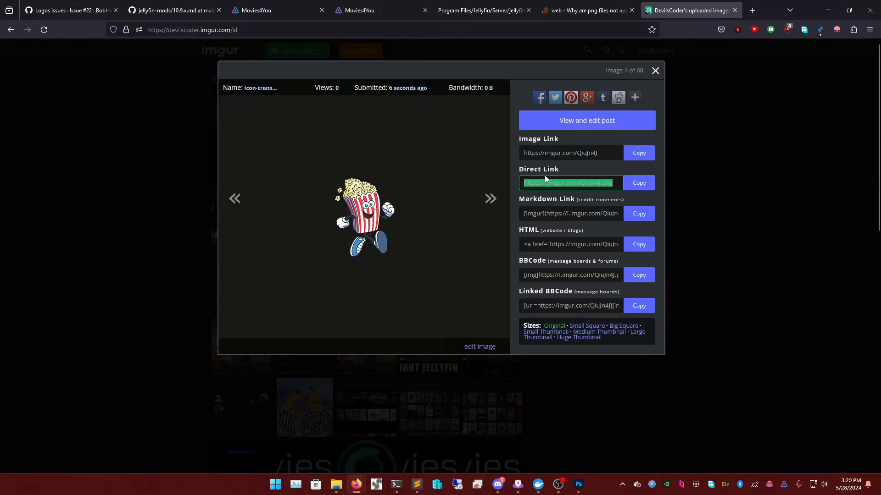
mouse_move(416, 484)
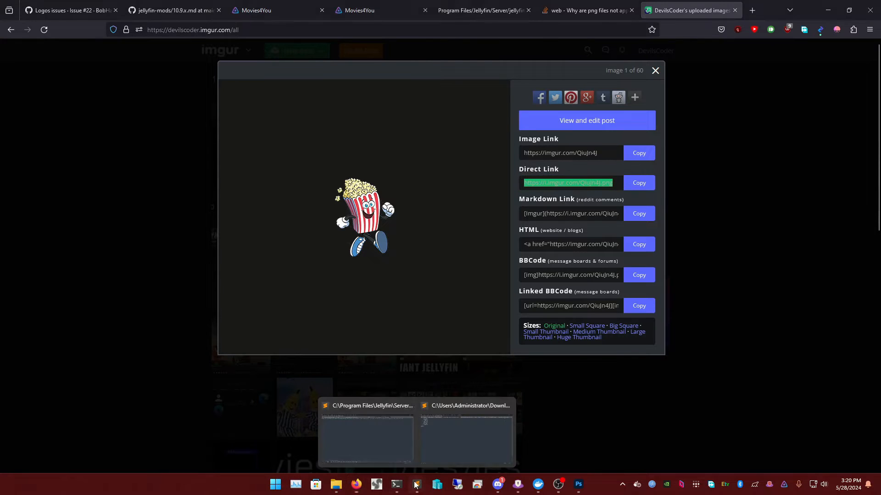
left_click(383, 438)
- Replace the logo img src with the i.imgur.com/QiuJn4J.png link and save the login chunk file
left_click_drag(455, 40, 334, 41)
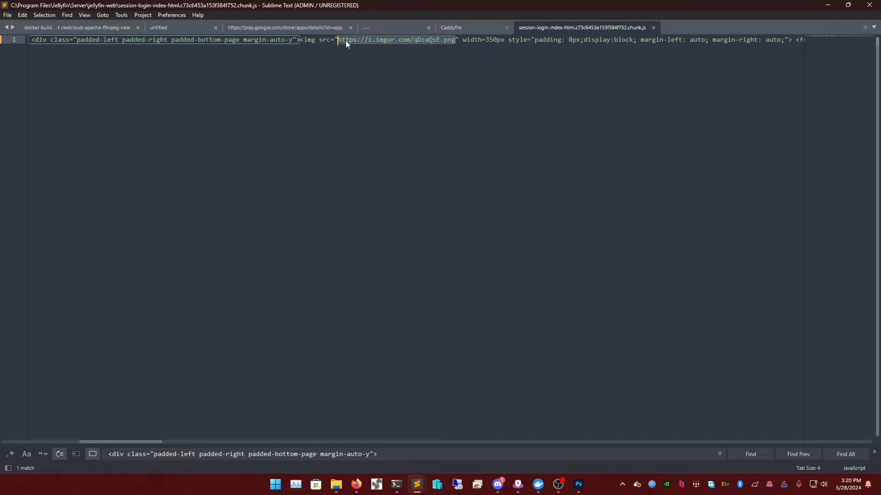
right_click(345, 40)
left_click(366, 114)
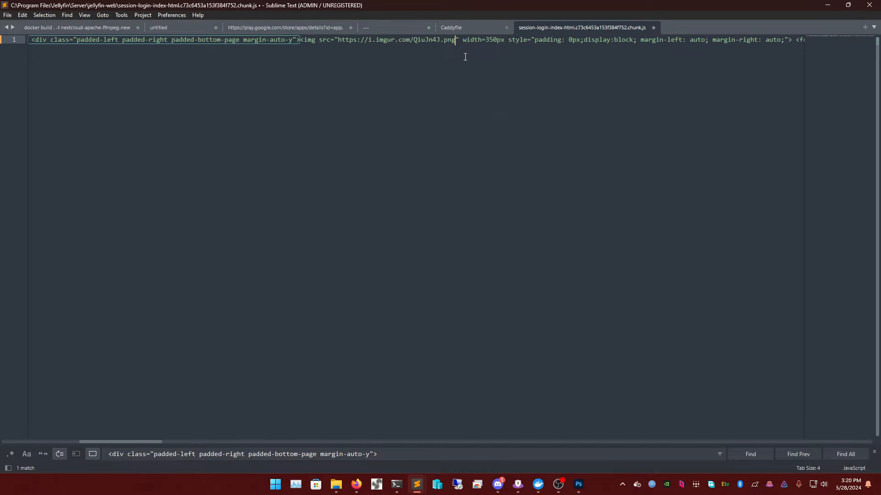
key("ctrl+s")
key("ctrl+d")
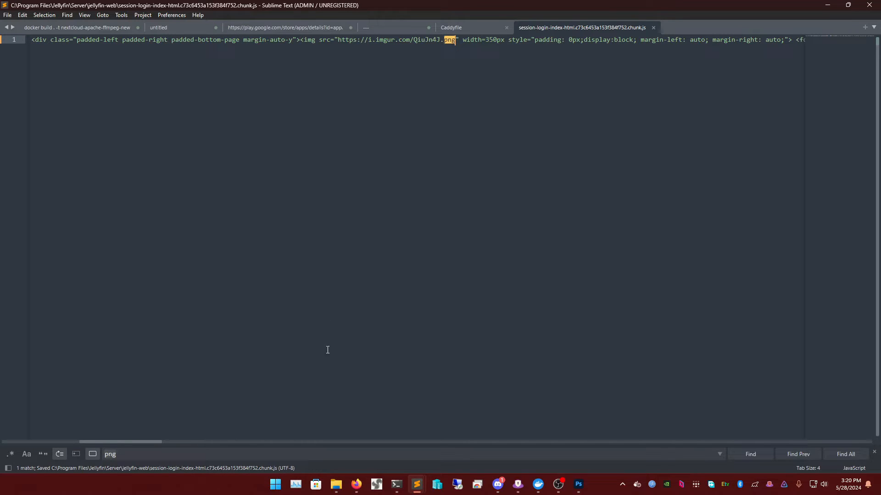
key("End")
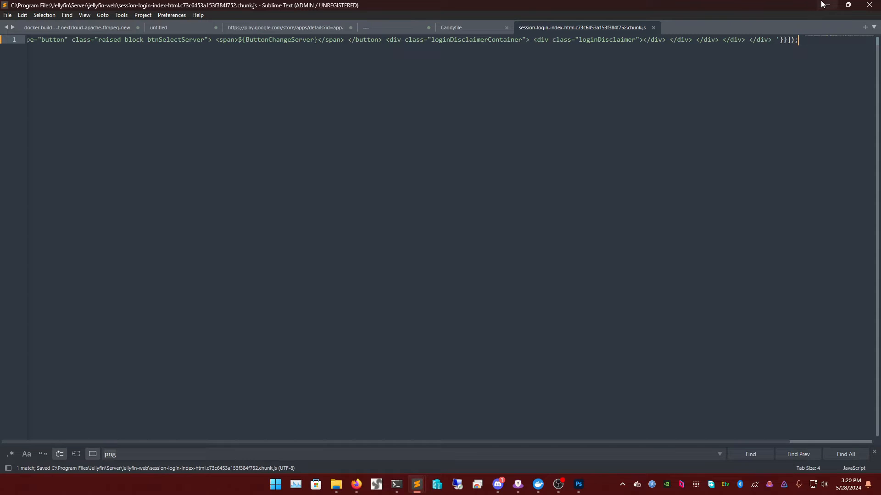
left_click(821, 4)
- Reload the Jellyfin login page to show the popcorn logo
left_click(375, 5)
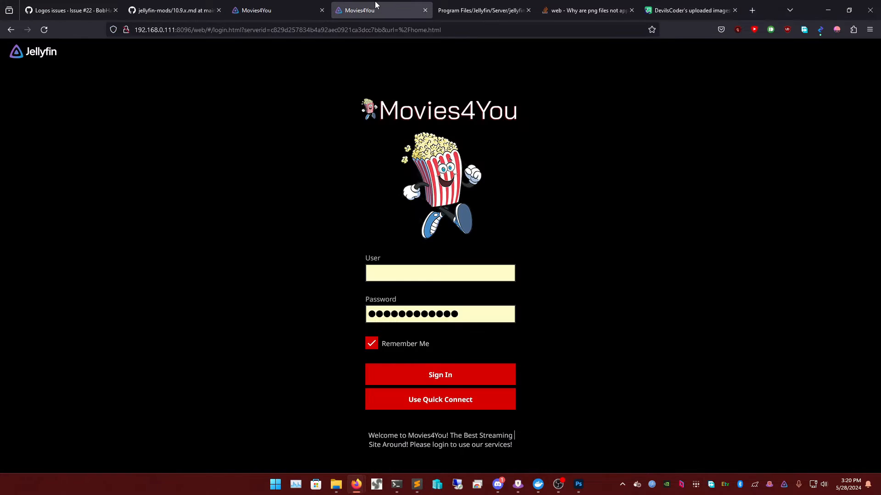
key("F5")
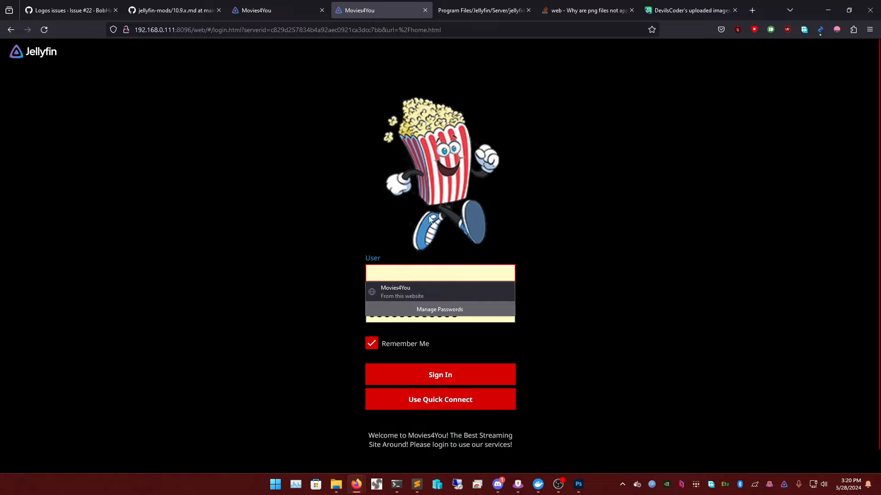
left_click(576, 154)
- Copy the direct link of the Movies4You logo.png image on Imgur
left_click(707, 3)
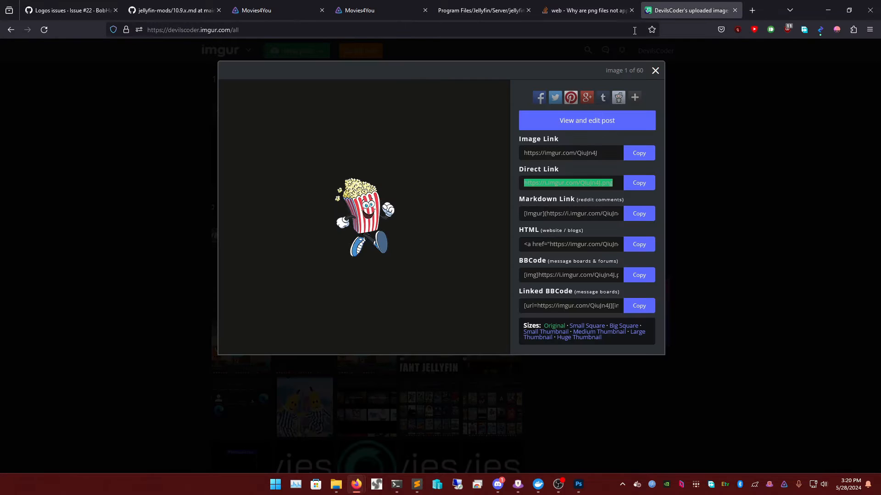
left_click(654, 72)
left_click(303, 158)
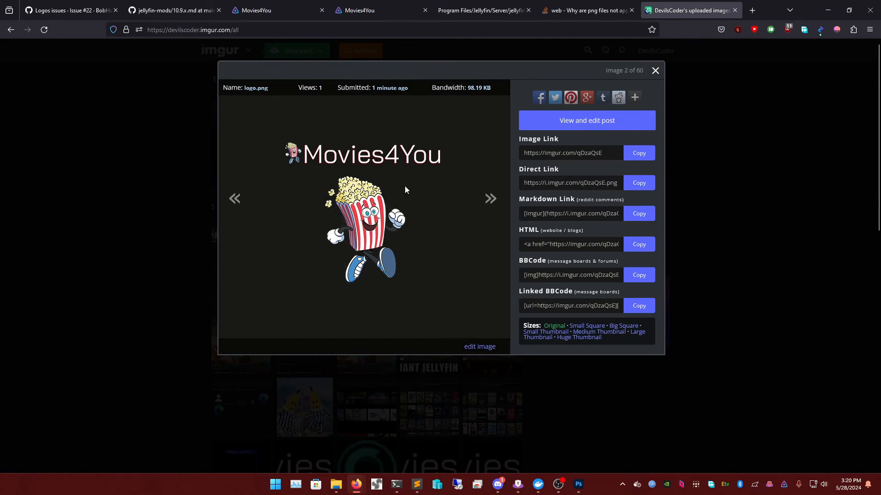
left_click(630, 183)
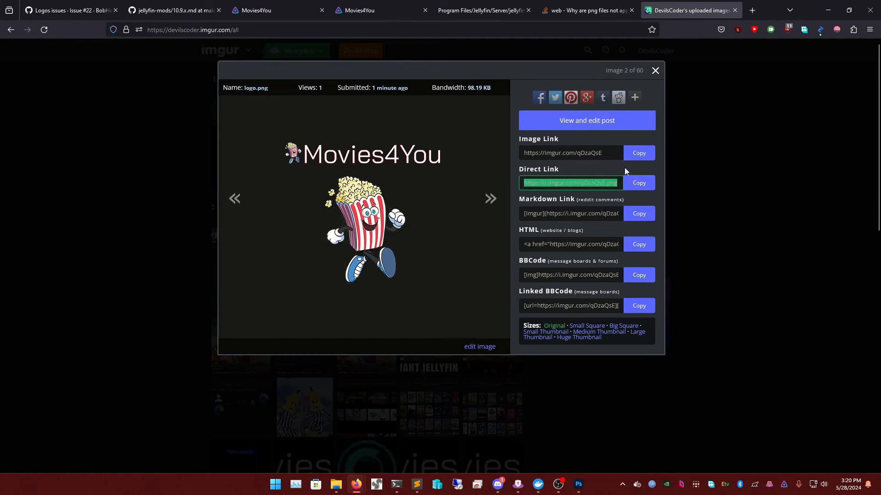
left_click(827, 10)
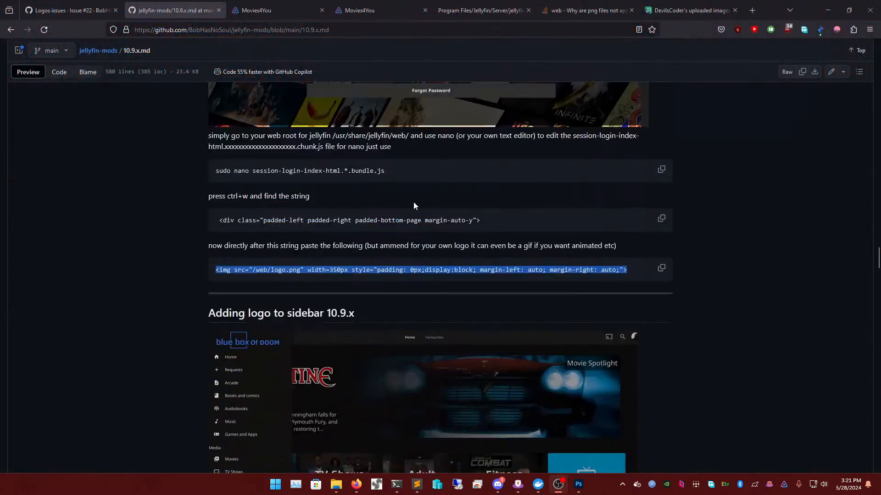
- Copy the guide's grep -r -l -n 'customMenuOptions' . command
scroll(317, 192, "up", 5)
scroll(317, 193, "up", 6)
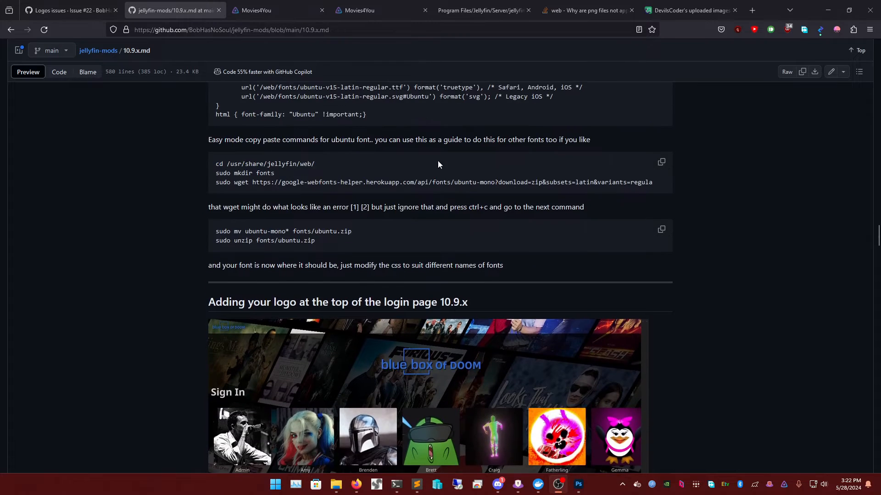
scroll(454, 232, "down", 7)
scroll(454, 231, "down", 7)
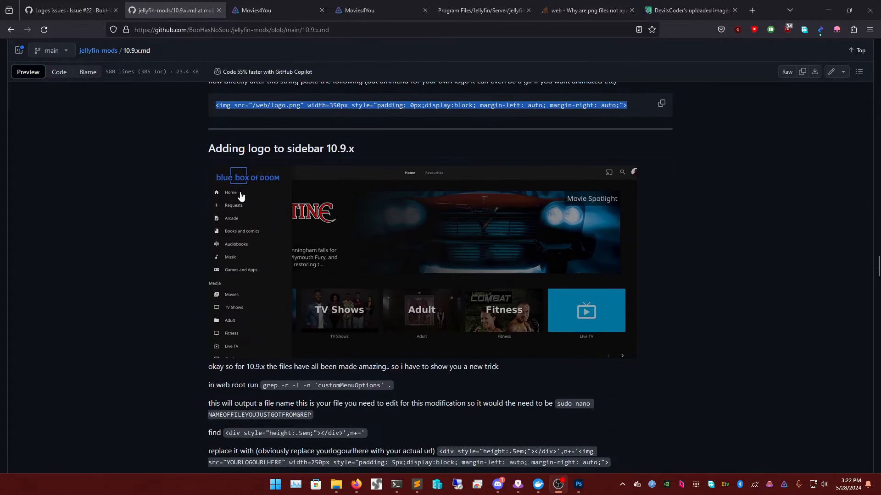
scroll(231, 187, "down", 2)
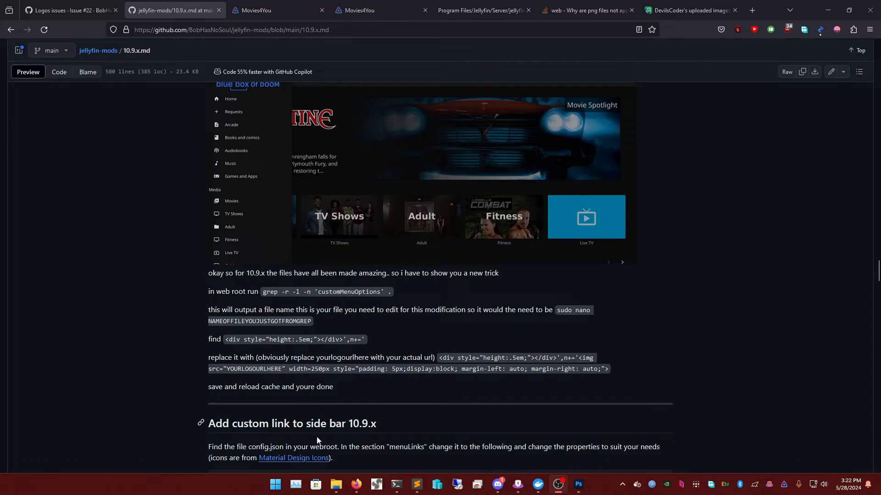
left_click(335, 484)
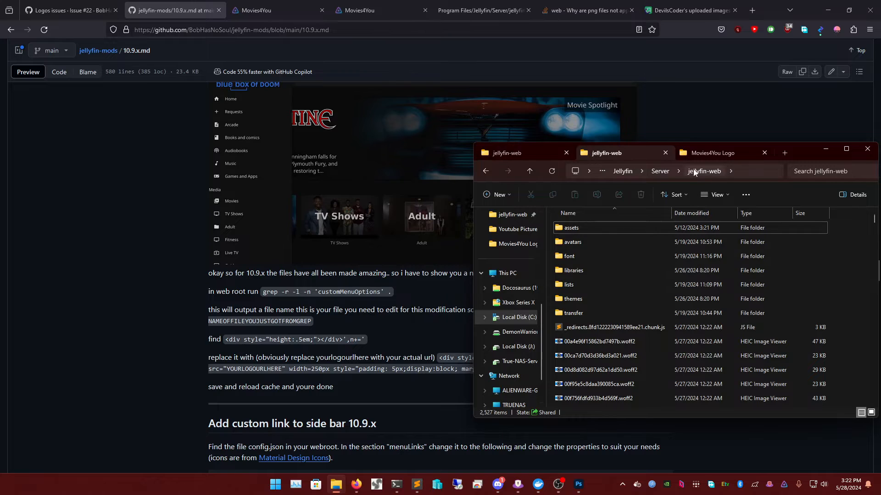
left_click(267, 294)
left_click_drag(267, 294, 383, 294)
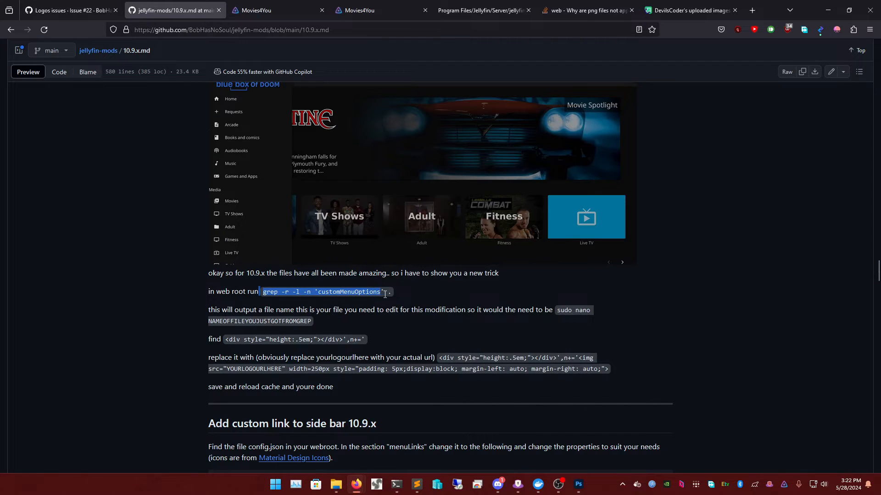
right_click(391, 294)
left_click(403, 305)
left_click(396, 485)
- Run the customMenuOptions grep and pick out the two 73233 chunk.js file names
key("ctrl+v")
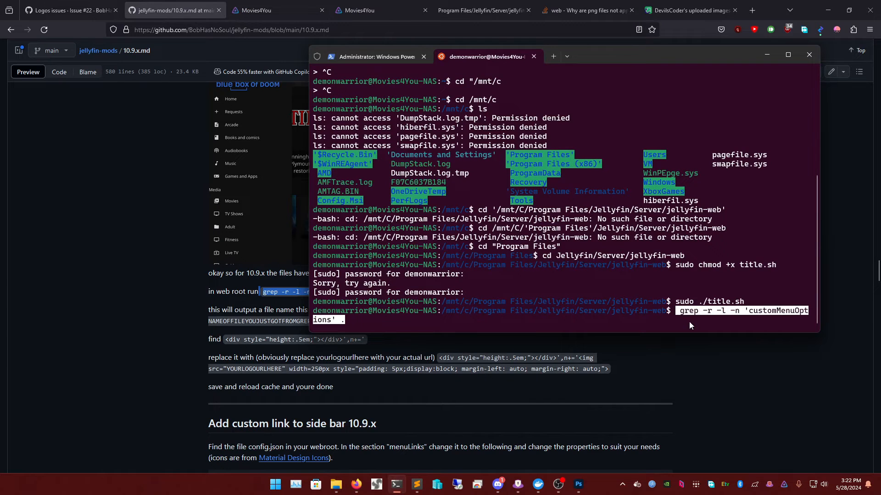
key("Return")
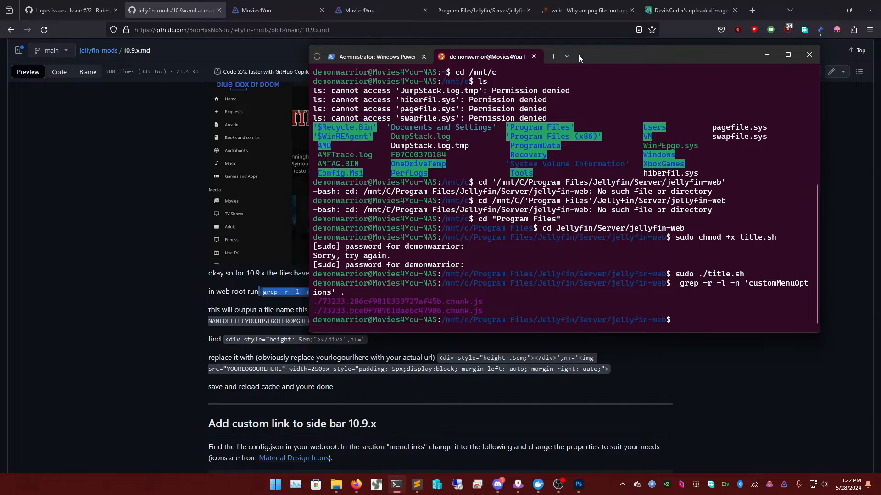
left_click_drag(579, 54, 669, 59)
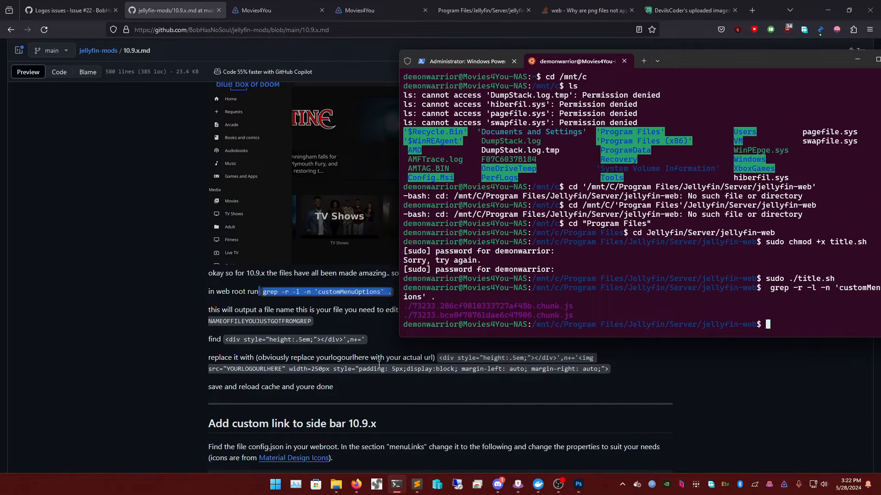
left_click_drag(672, 59, 641, 96)
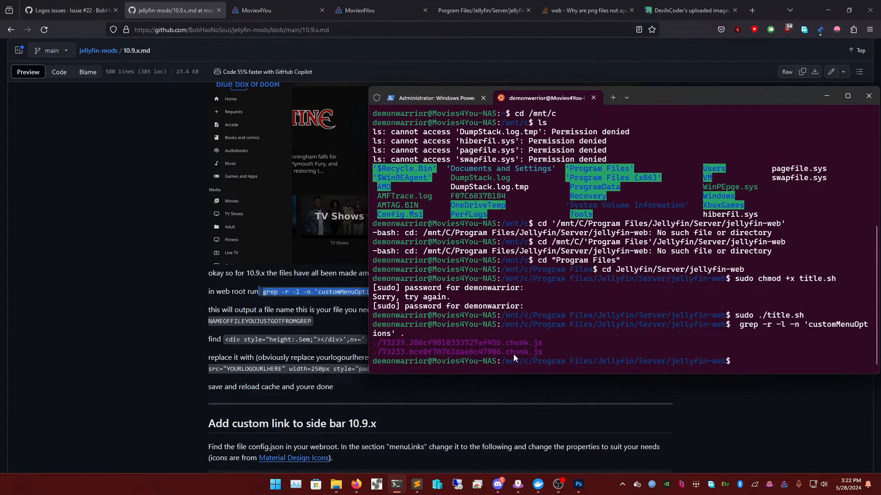
triple_click(475, 343)
double_click(475, 350)
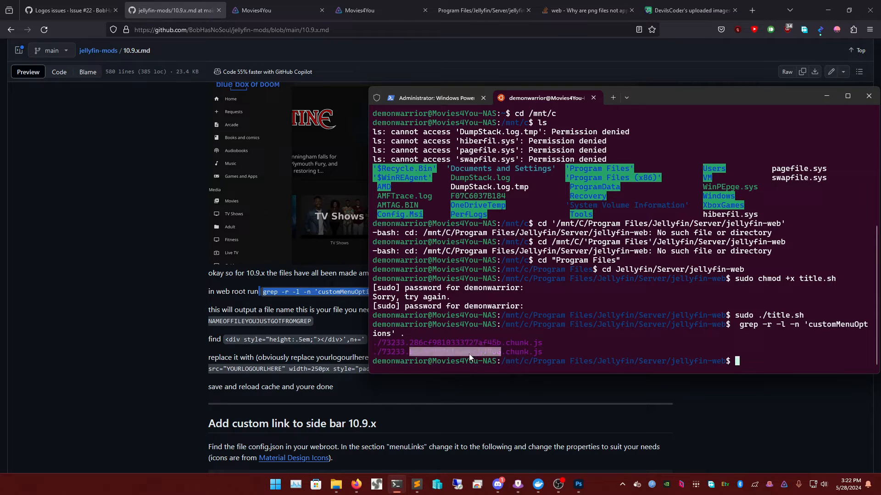
left_click(469, 354)
left_click_drag(384, 351, 545, 355)
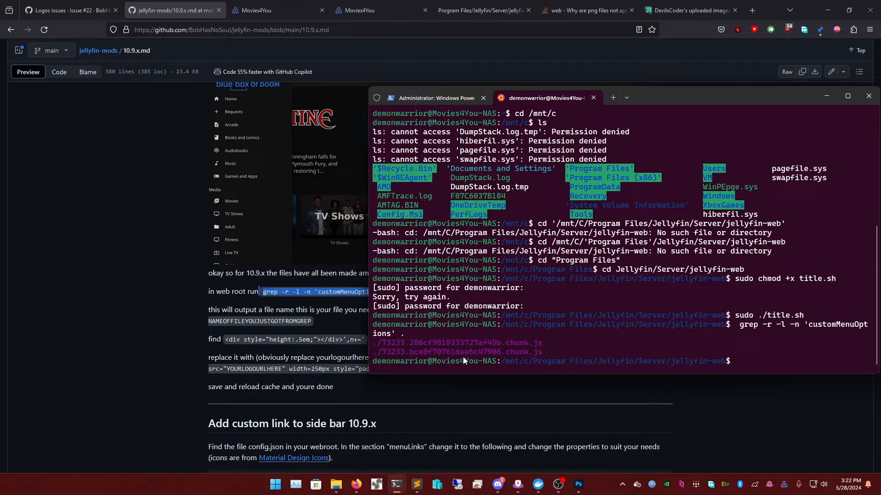
- Browse the jellyfin-web folder through the files starting with 7
mouse_move(415, 485)
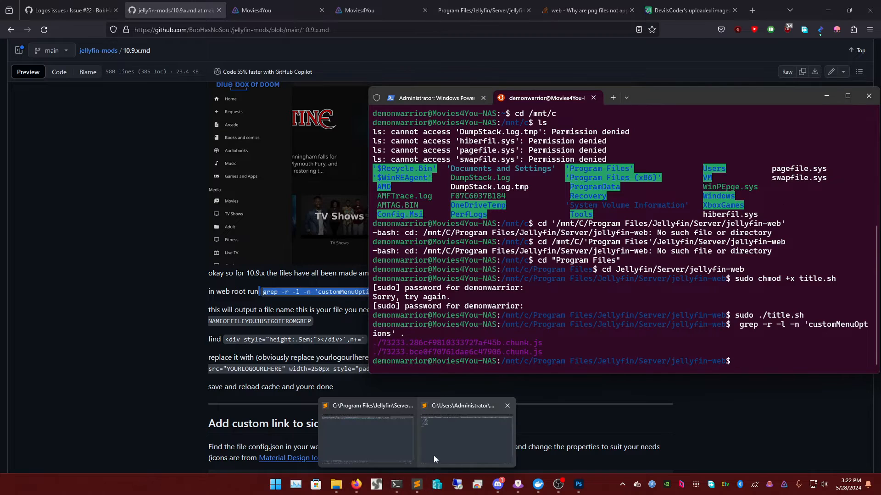
left_click(335, 485)
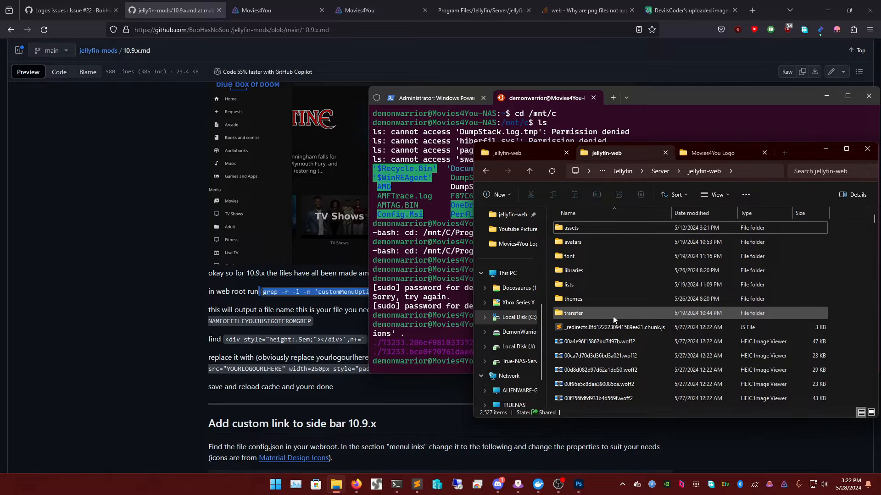
key("7")
key("Down")
key("Down")
key("Down")
key("Down")
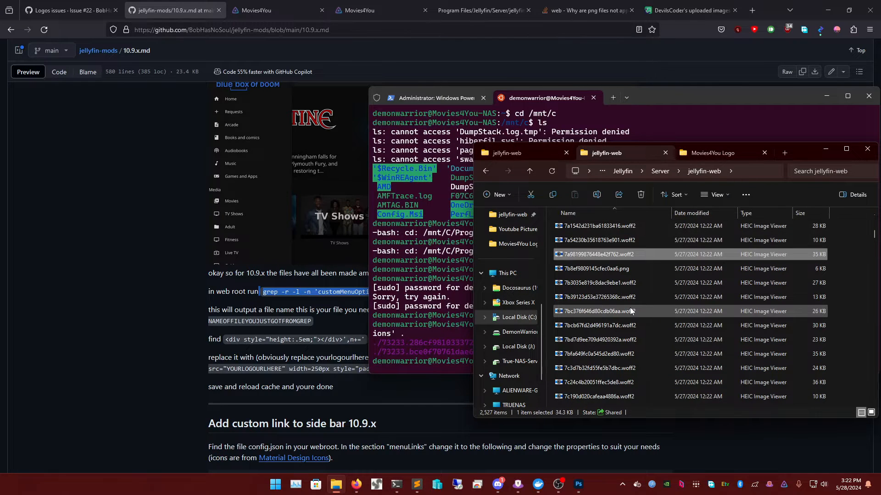
key("Down")
key("Down")
key("Down")
key("Down")
key("Down")
key("Down")
key("Down")
key("Down")
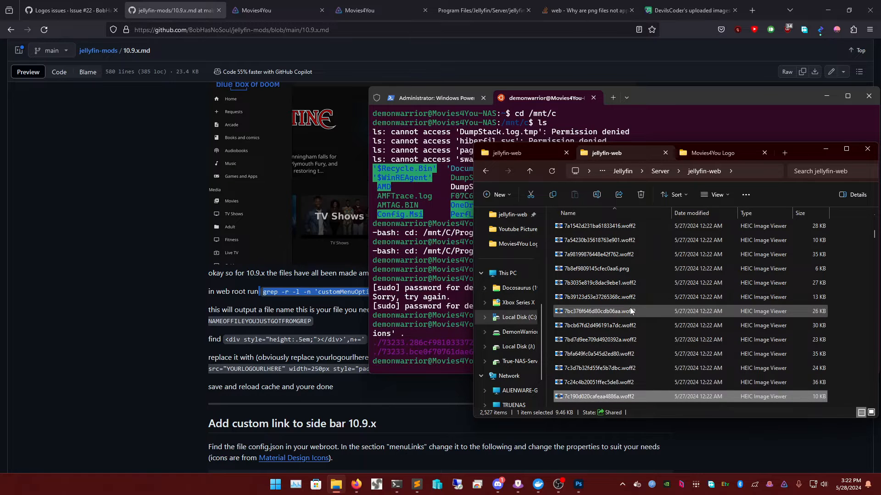
scroll(645, 329, "down", 2)
scroll(646, 327, "down", 3)
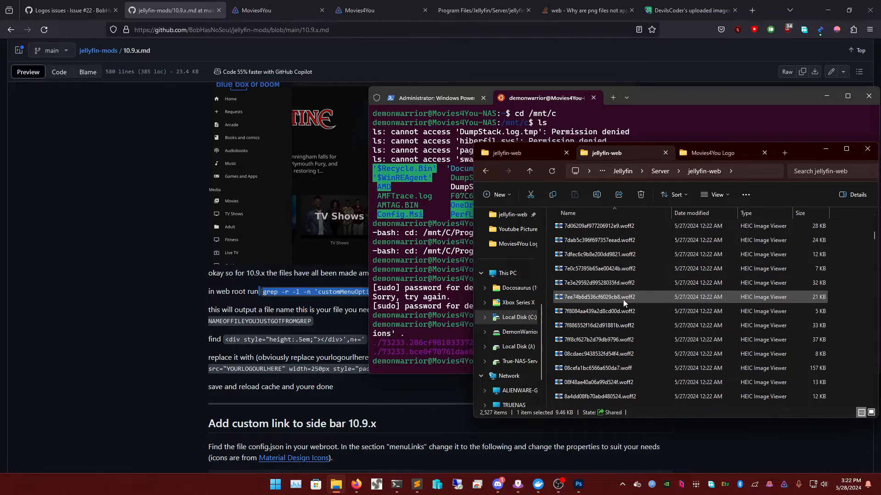
scroll(610, 289, "down", 15)
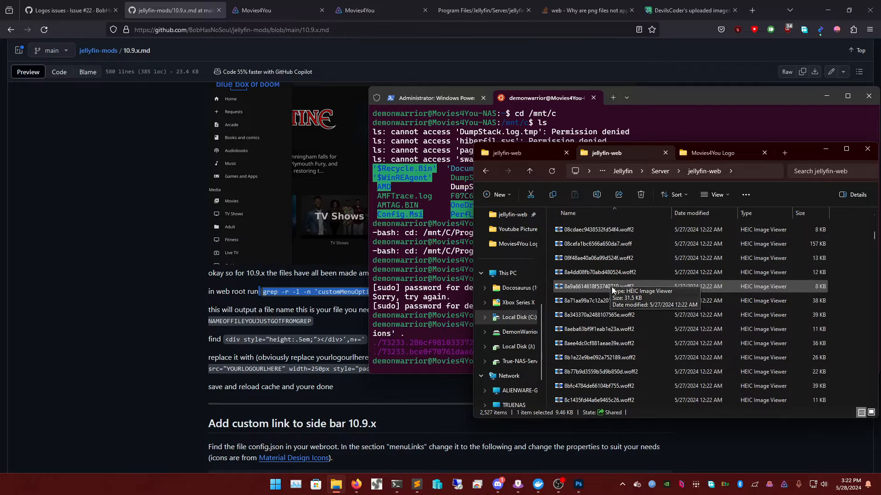
scroll(618, 297, "down", 2)
left_click_drag(803, 153, 669, 138)
- Search the folder for 732 and open 73233.bce0f70761dae6c47906.chunk.js in Sublime Text
left_click(669, 155)
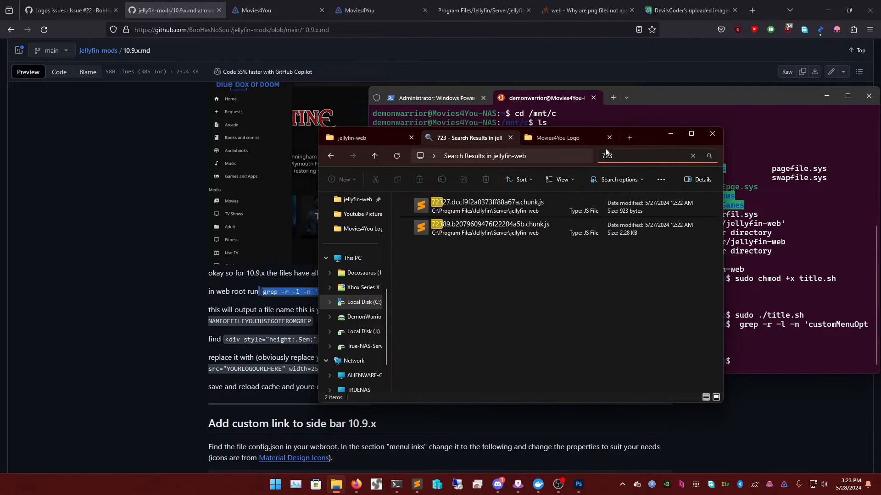
left_click_drag(640, 134, 579, 158)
left_click(573, 181)
key("BackSpace")
key("BackSpace")
type("32")
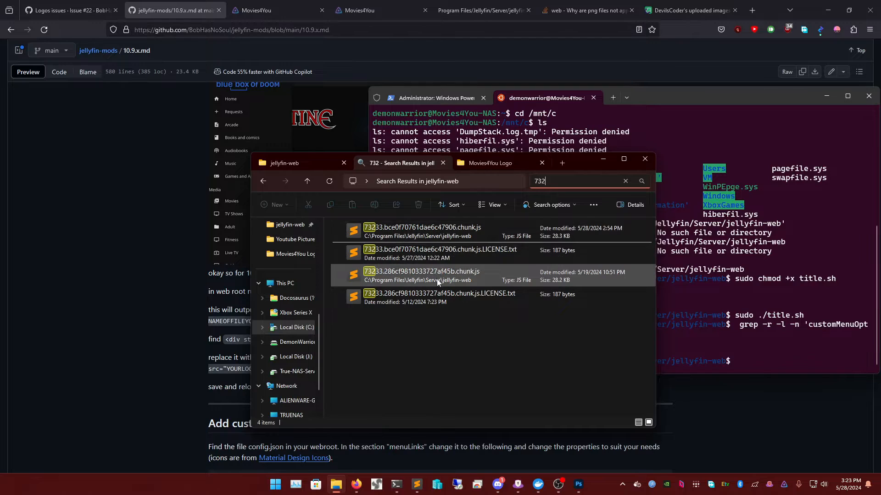
left_click(445, 237)
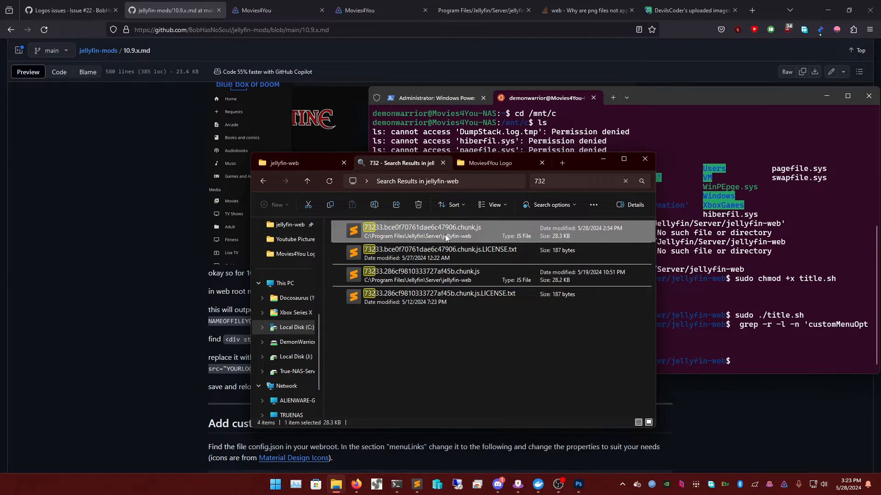
right_click(446, 236)
left_click(472, 265)
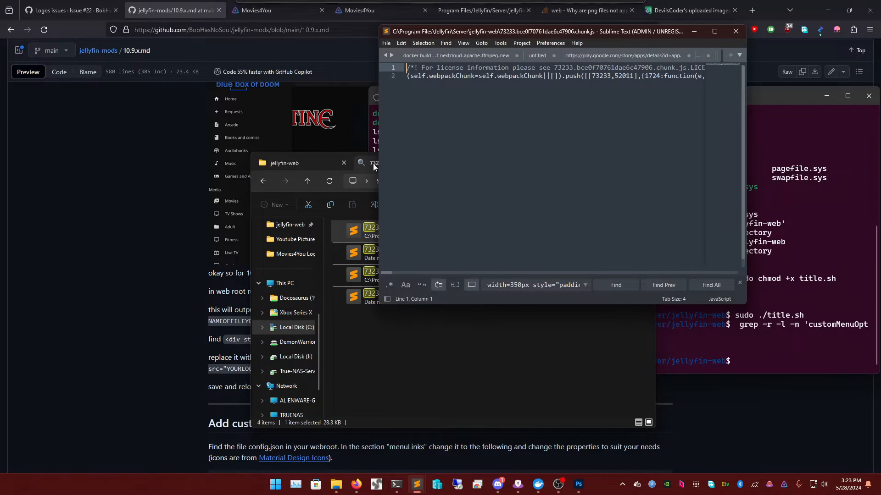
- Search the chunk file for the guide's <div style="height:.5em;"></div> spacer snippet
left_click(165, 253)
scroll(230, 326, "down", 2)
left_click_drag(224, 294, 366, 294)
right_click(367, 294)
left_click(381, 305)
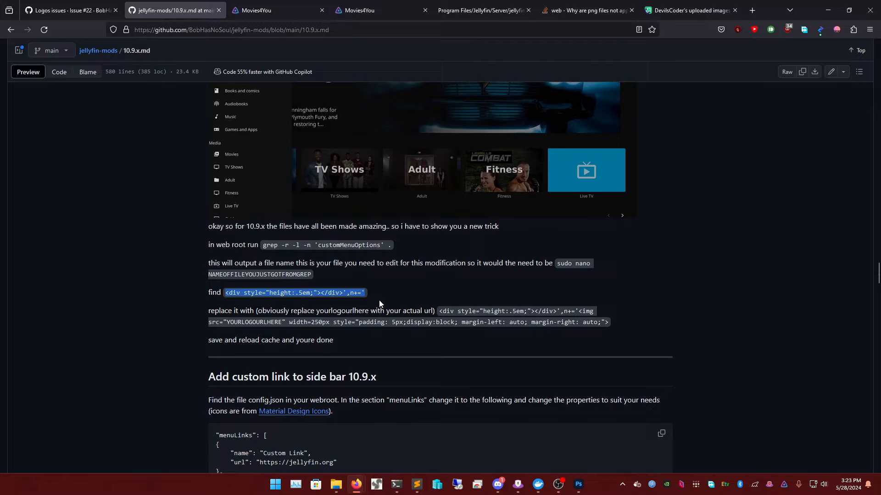
mouse_move(417, 484)
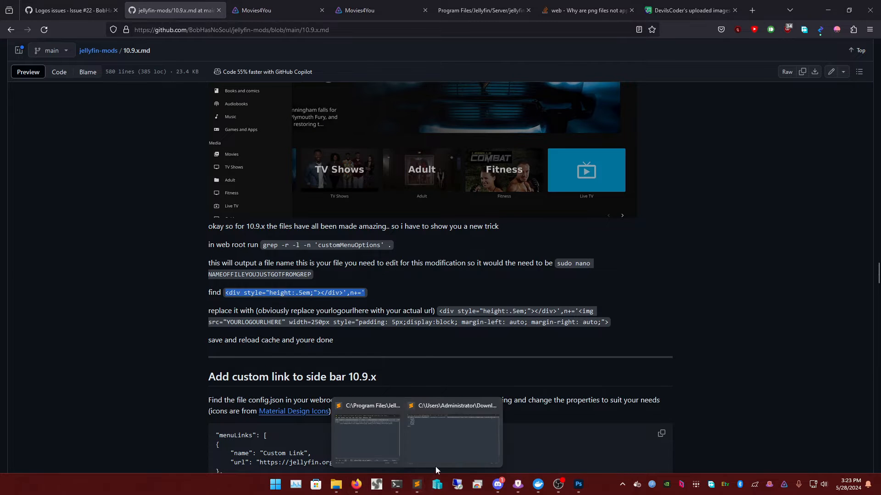
left_click(461, 438)
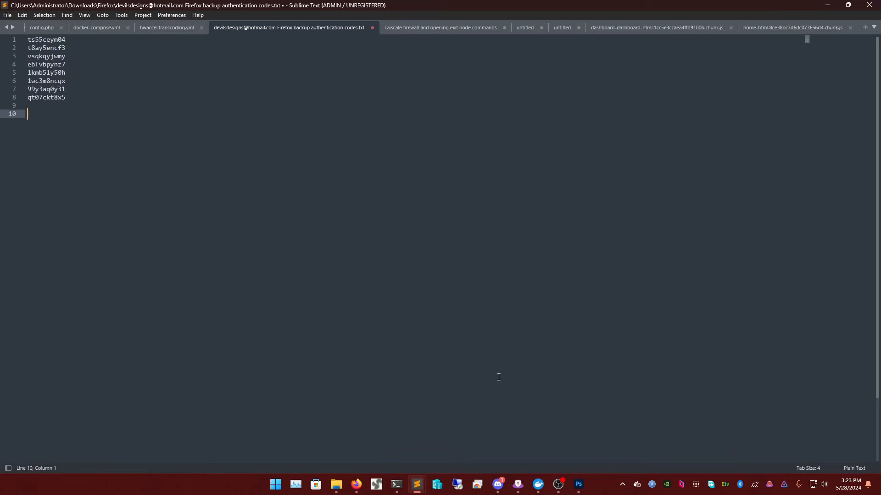
left_click(827, 5)
mouse_move(417, 485)
left_click(354, 431)
key("ctrl+f")
key("ctrl+v")
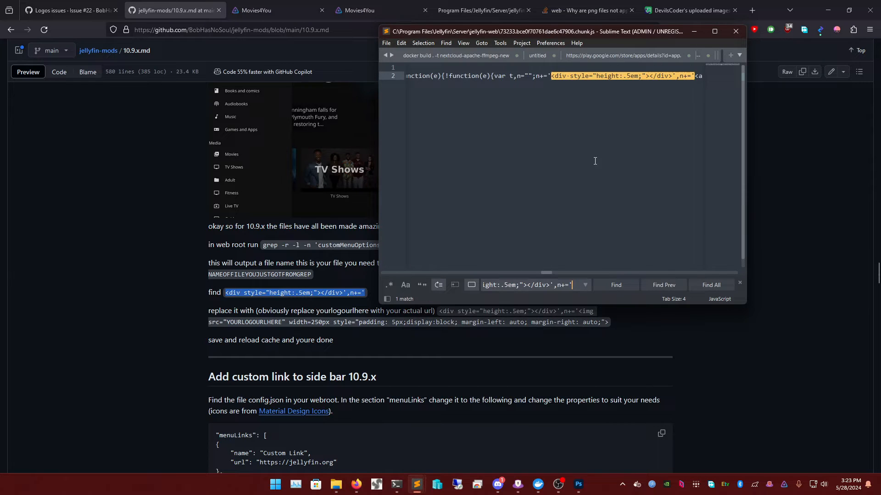
- Copy the guide's replacement logo img snippet
left_click(453, 320)
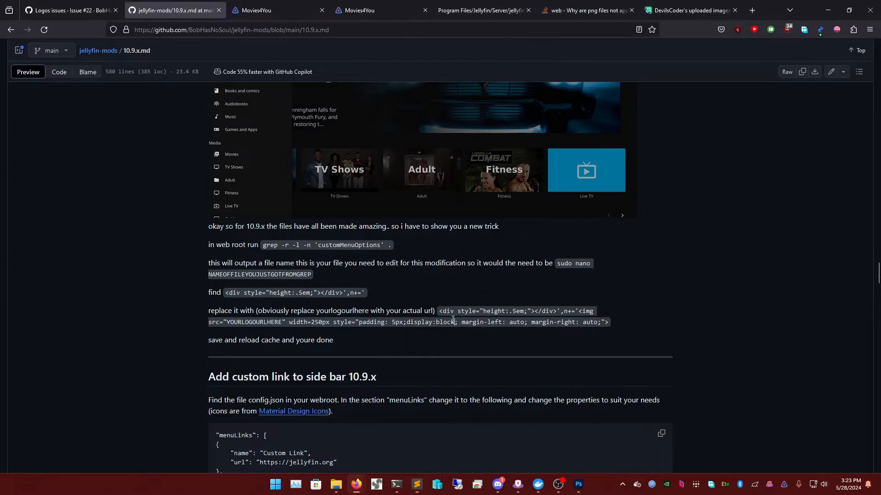
left_click_drag(441, 312, 609, 324)
right_click(609, 325)
left_click(625, 334)
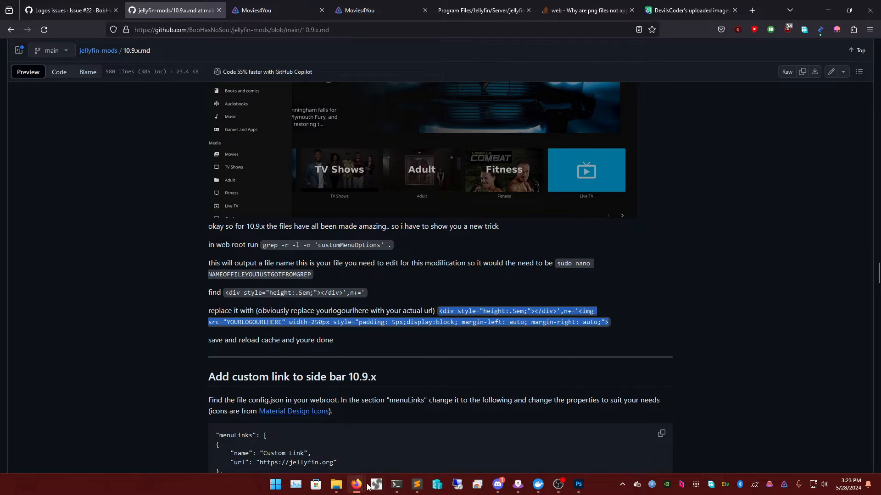
mouse_move(358, 487)
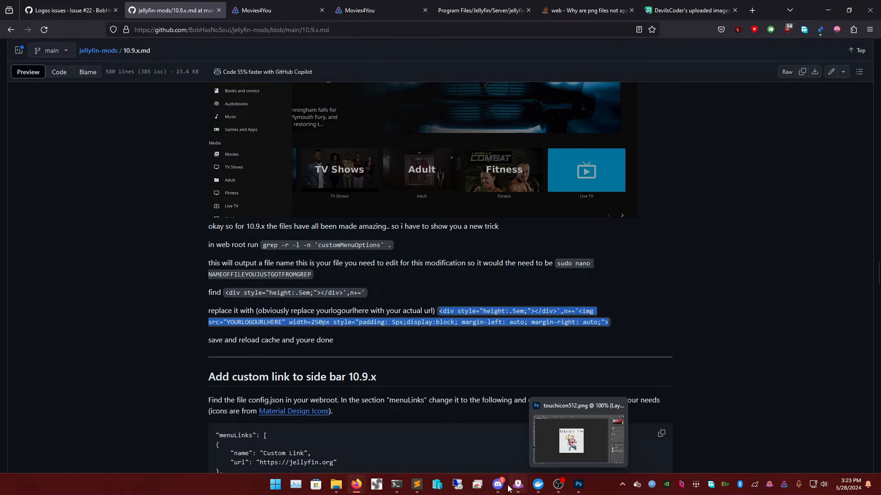
mouse_move(417, 484)
left_click(395, 452)
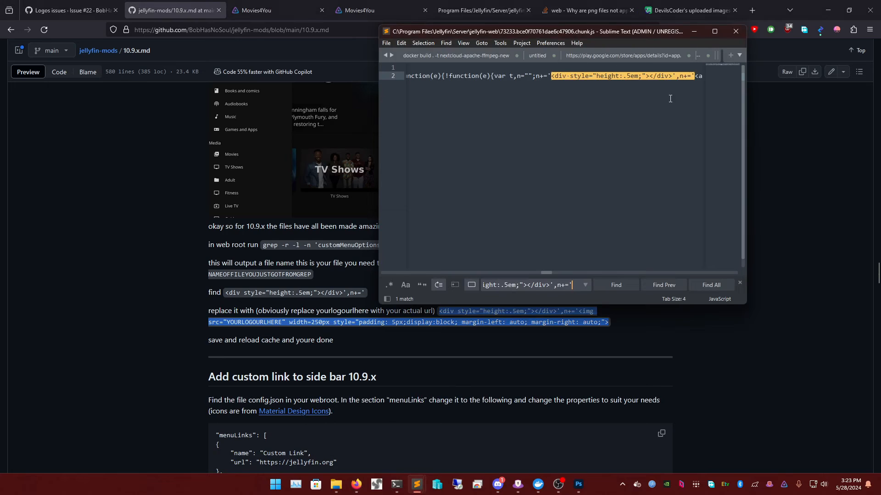
- Paste the img snippet over the spacer div and delete its YOURLOGOURLHERE placeholder src
right_click(587, 77)
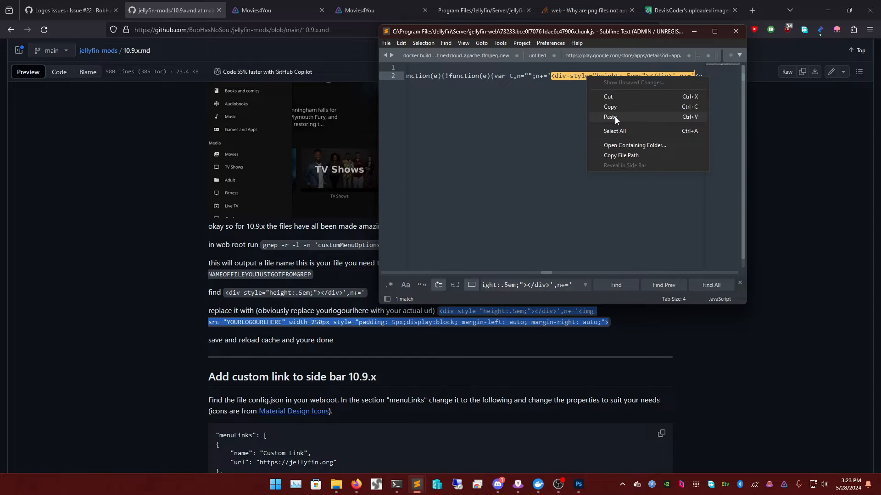
left_click(614, 117)
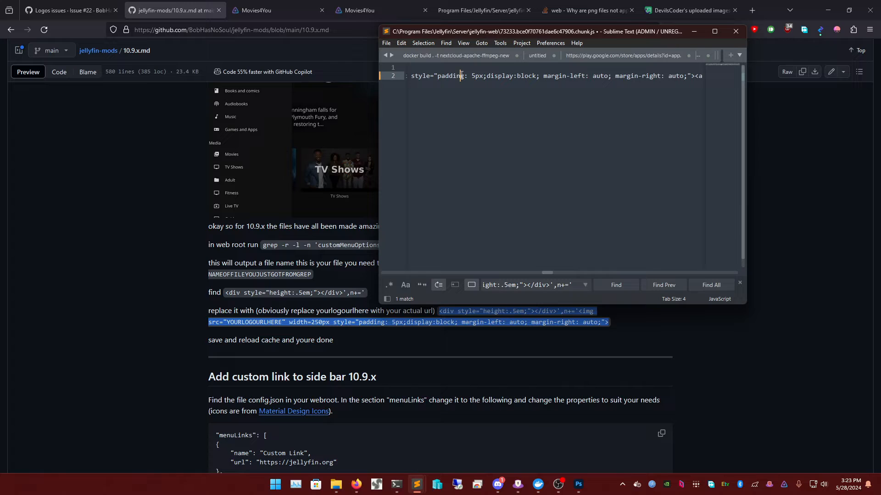
key("Left")
key("Left")
key("Left")
key("Left")
key("Left")
key("Left")
key("Left")
key("Left")
key("Left")
key("Left")
key("Left")
key("Left")
key("Left")
key("Left")
key("Left")
key("Left")
key("Left")
key("Left")
key("Left")
key("Left")
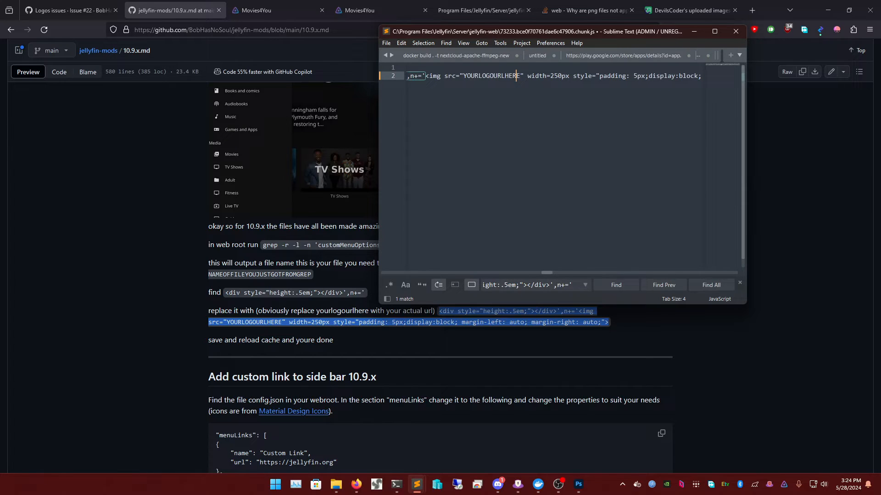
key("BackSpace")
key("BackSpace")
key("BackSpace")
key("BackSpace")
key("BackSpace")
key("BackSpace")
key("BackSpace")
key("BackSpace")
key("BackSpace")
key("BackSpace")
key("BackSpace")
key("BackSpace")
key("BackSpace")
key("BackSpace")
key("BackSpace")
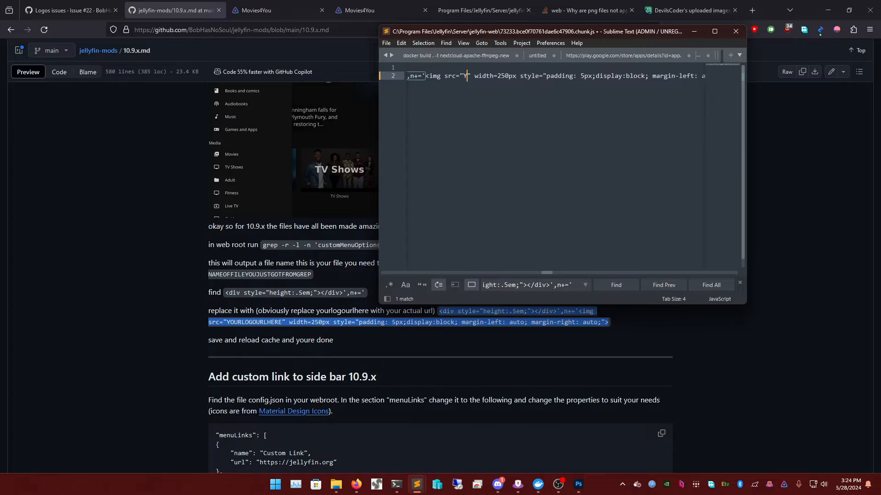
left_click(690, 10)
mouse_move(308, 283)
scroll(308, 283, "down", 4)
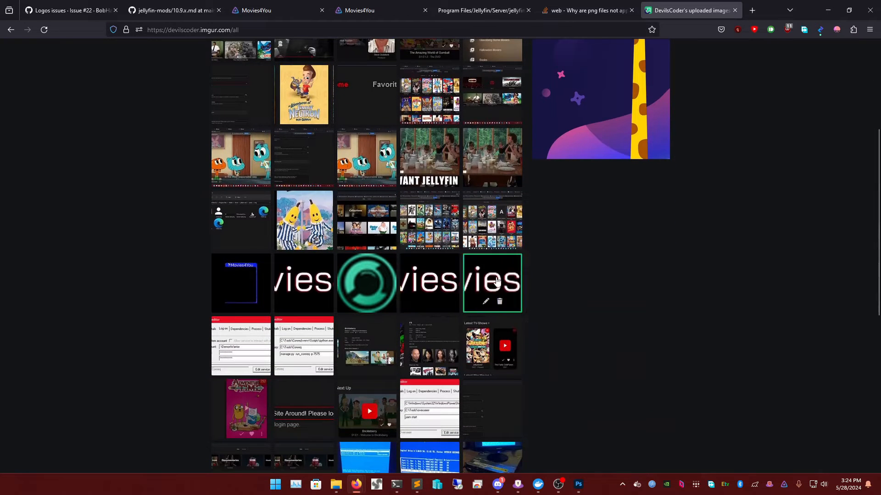
left_click(421, 281)
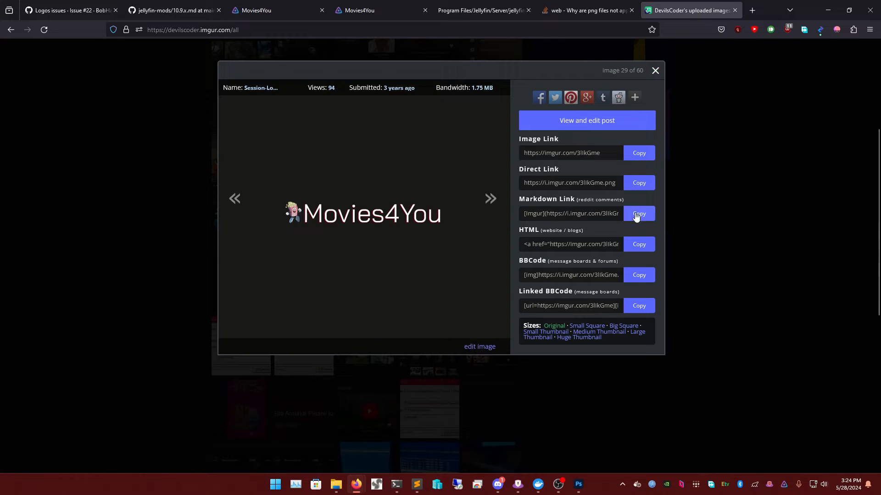
left_click(640, 183)
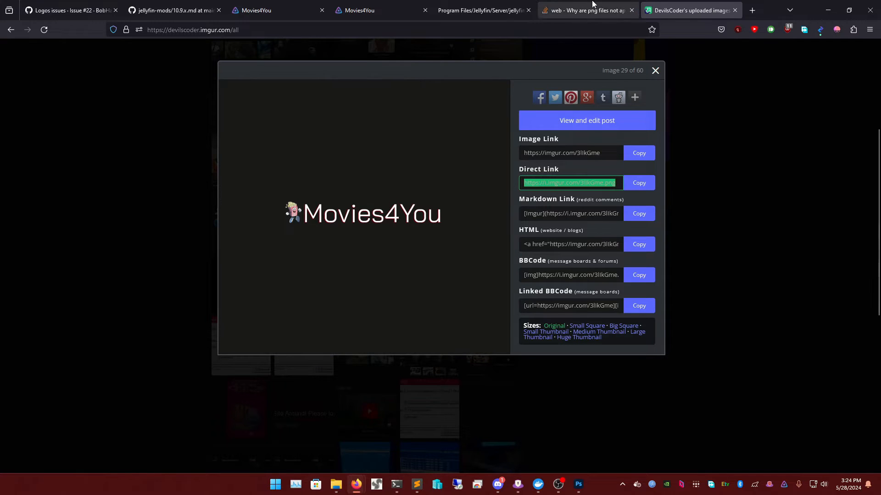
mouse_move(411, 484)
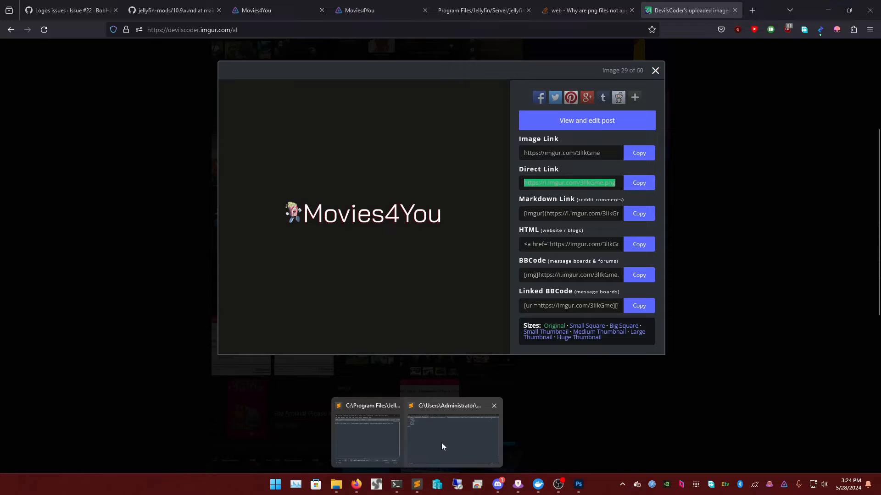
left_click(453, 435)
left_click(828, 5)
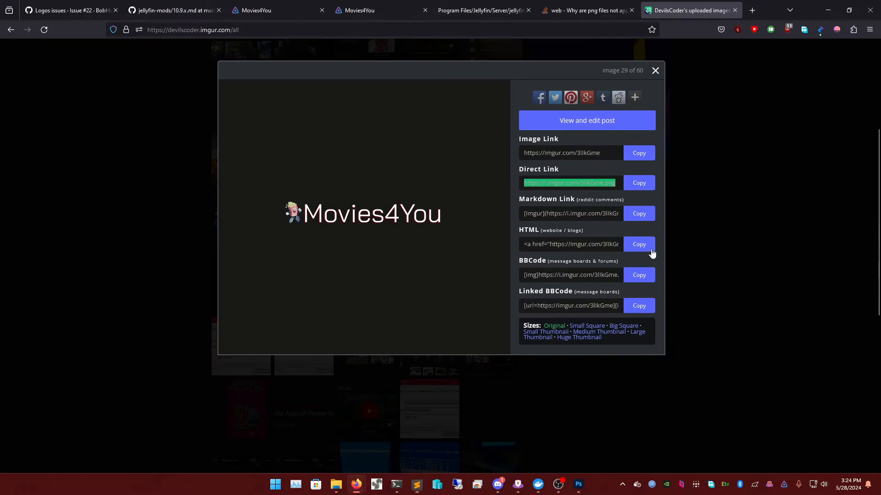
mouse_move(416, 484)
left_click(367, 429)
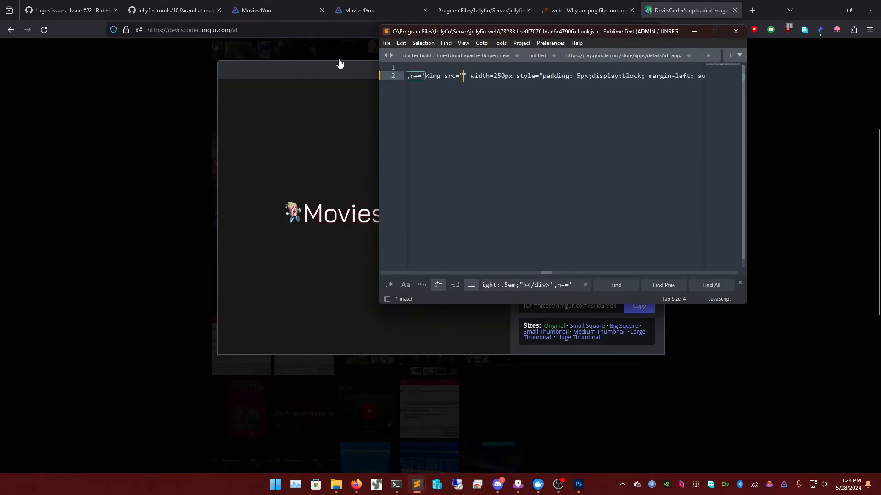
right_click(463, 76)
left_click(491, 134)
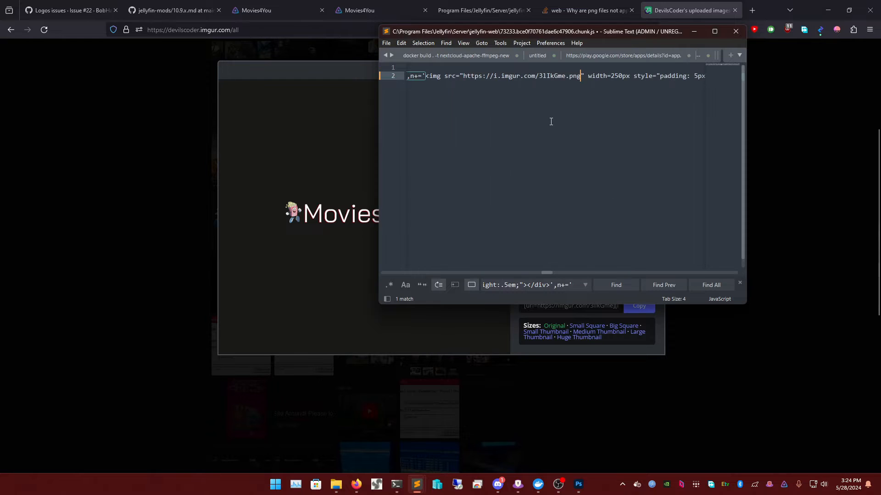
key("ctrl+s")
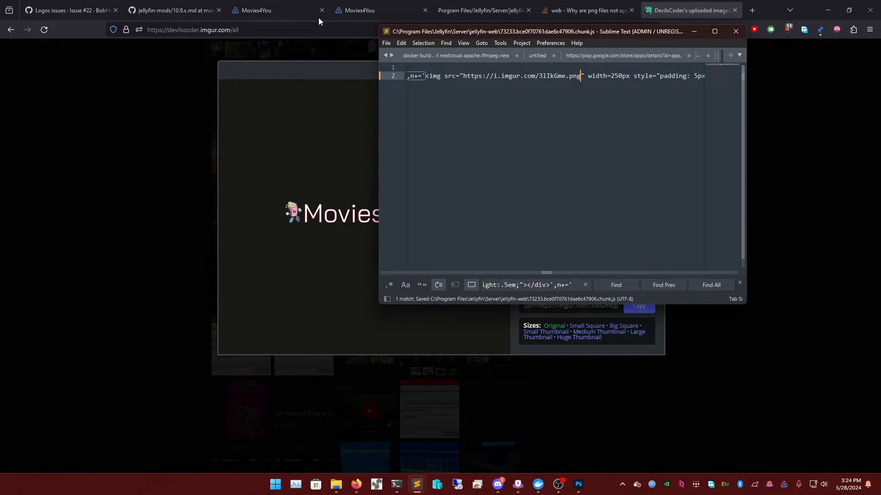
left_click(378, 10)
- Sign in to Jellyfin with the saved Movies4You login and open the navigation drawer
left_click(389, 272)
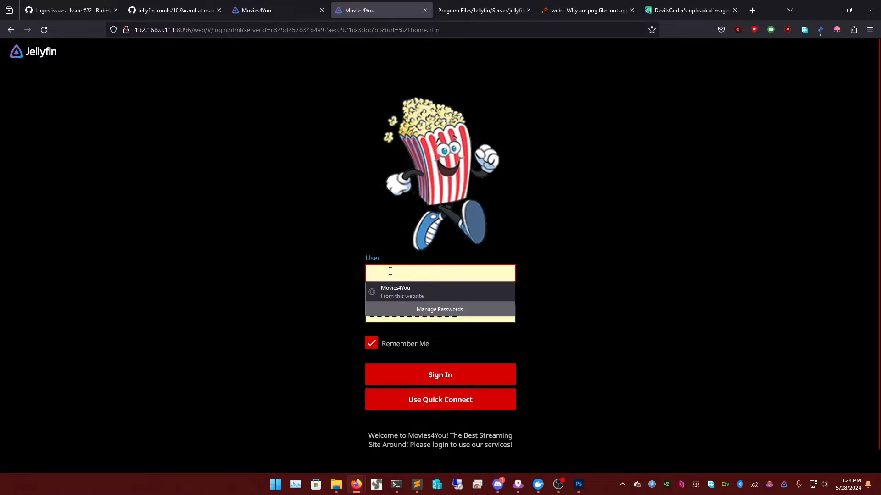
left_click(403, 295)
left_click(413, 373)
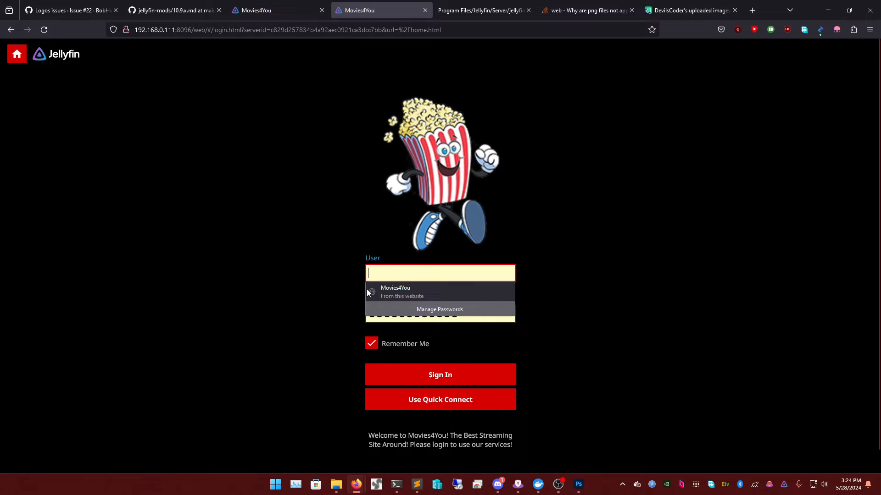
left_click(20, 59)
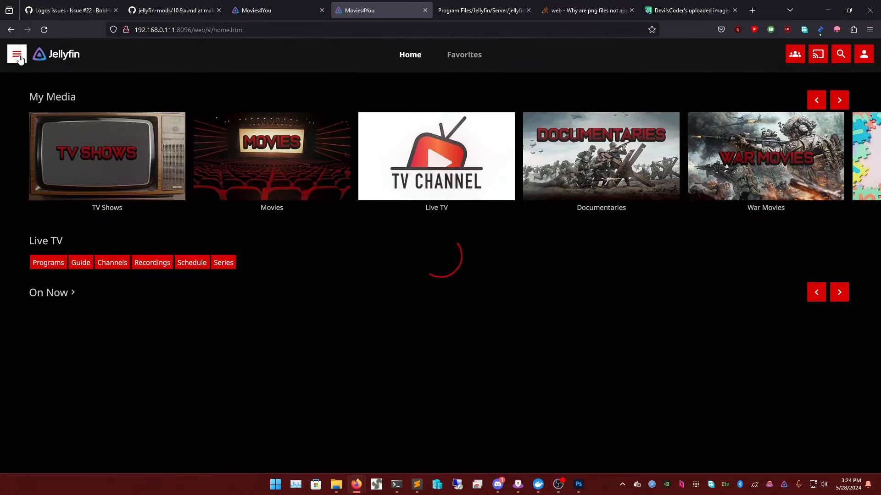
left_click(20, 58)
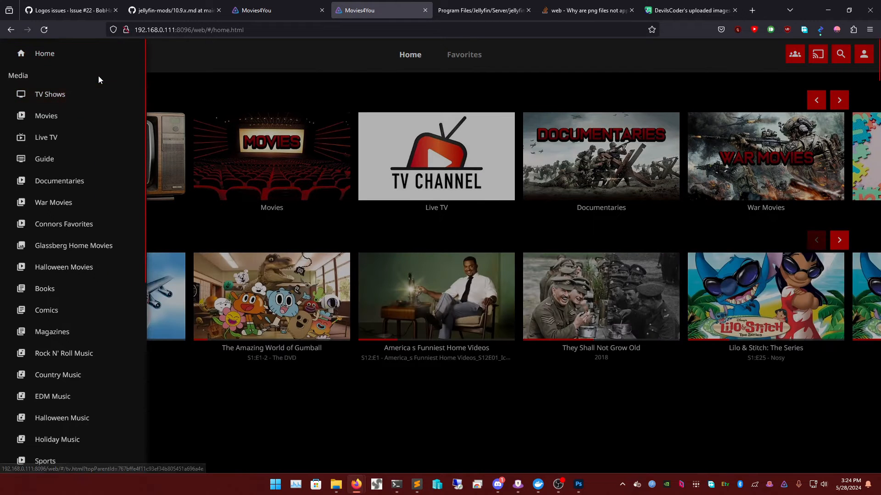
- Close the duplicate tab, reload the Movies4You site, and sign in again with the saved login
key("F5")
key("ctrl+w")
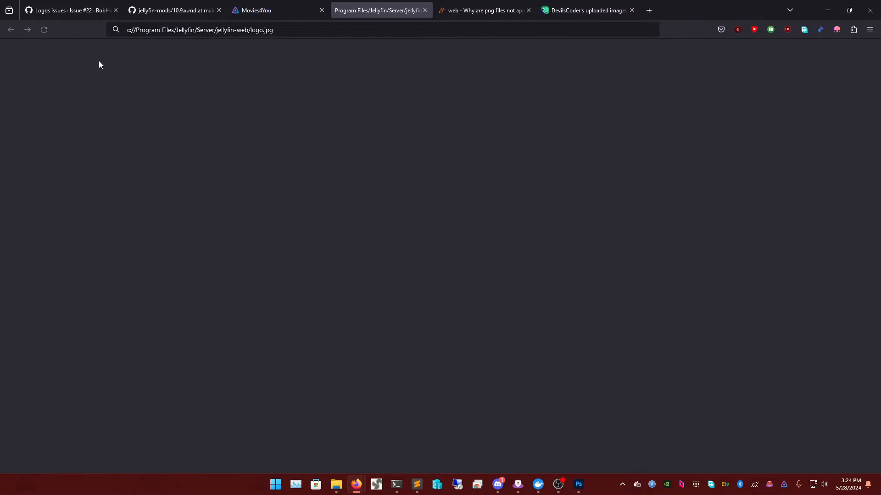
left_click(270, 8)
key("F5")
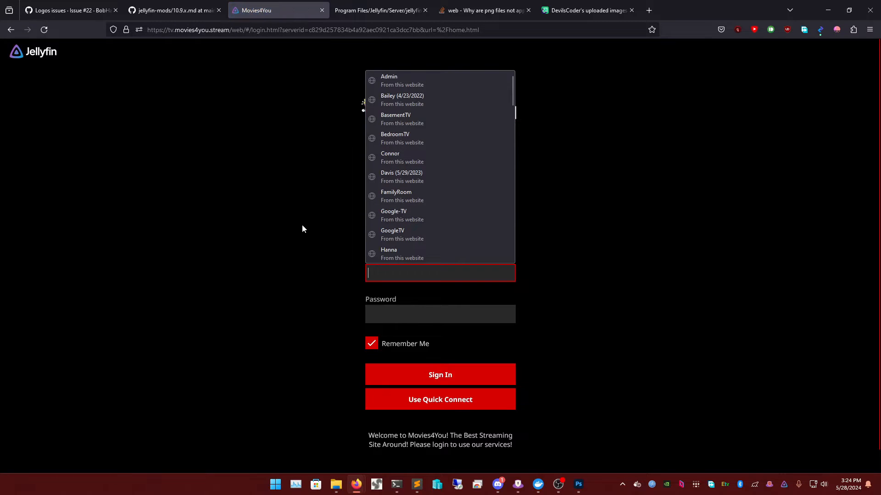
type("Movi")
key("Down")
key("Return")
key("Return")
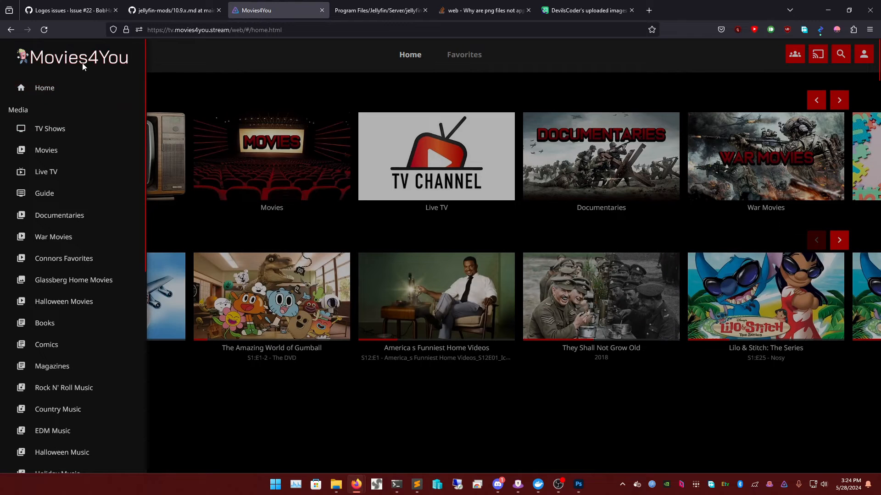
- Scroll the jellyfin-mods 10.9.x guide to the menuLinks example under 'Add custom link to side bar 10.9.x'
left_click(186, 17)
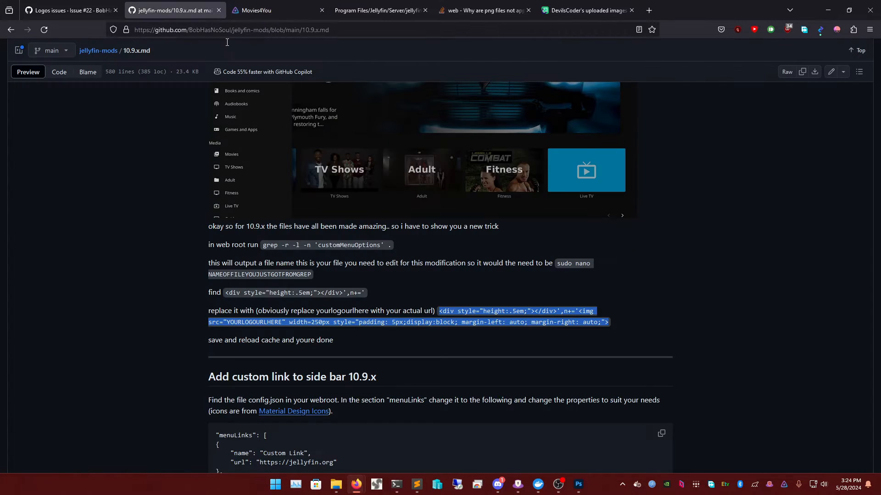
scroll(370, 281, "down", 5)
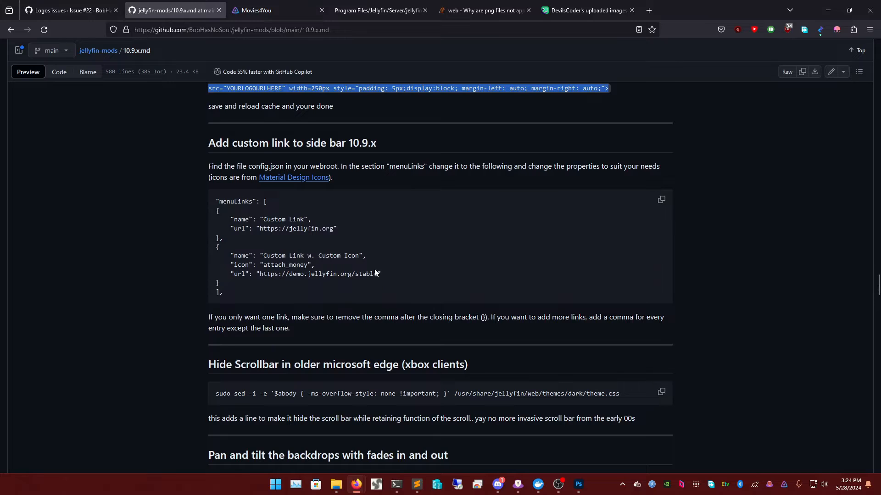
left_click(382, 251)
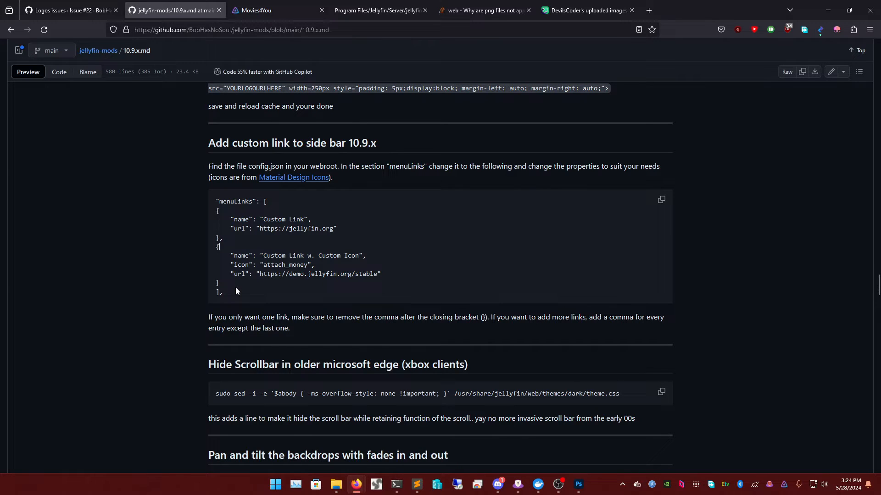
left_click_drag(236, 293, 207, 204)
left_click(372, 205)
left_click(376, 459)
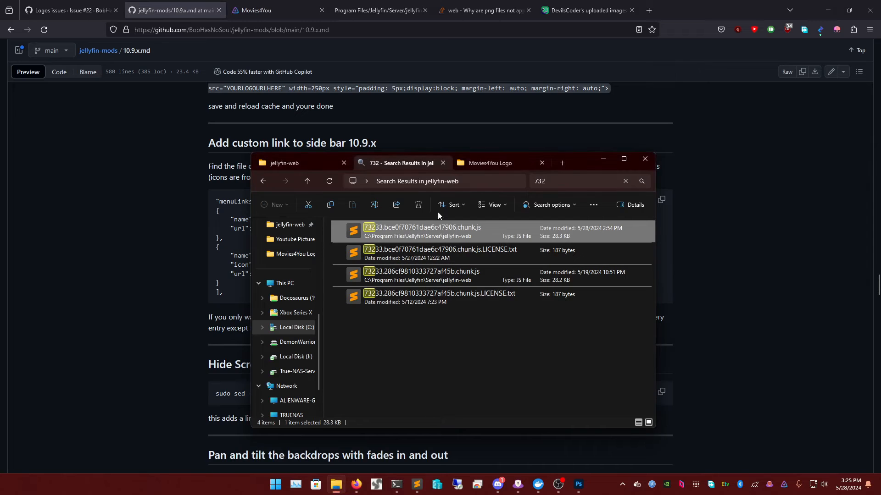
- Search the jellyfin-web folder for 'config' and open config.json in the editor
left_click(572, 182)
key("BackSpace")
key("BackSpace")
key("BackSpace")
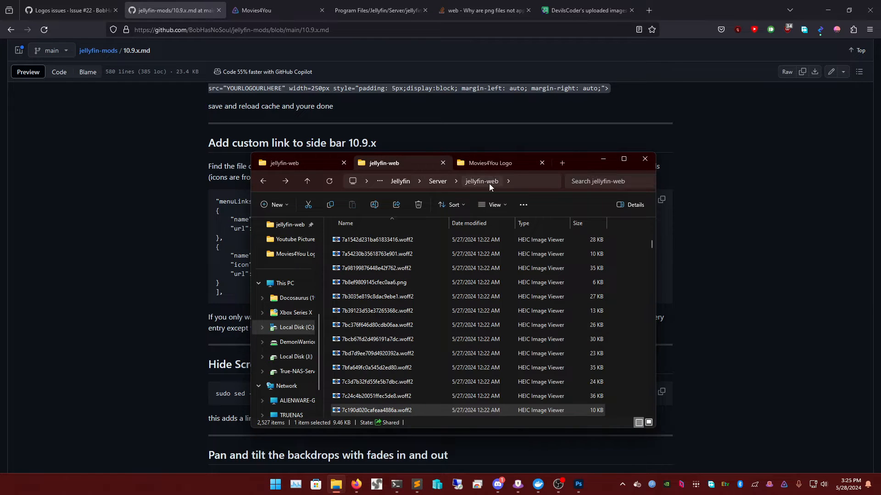
left_click(384, 295)
key("c")
key("c")
key("c")
key("c")
key("c")
key("c")
key("c")
key("c")
key("c")
key("c")
key("c")
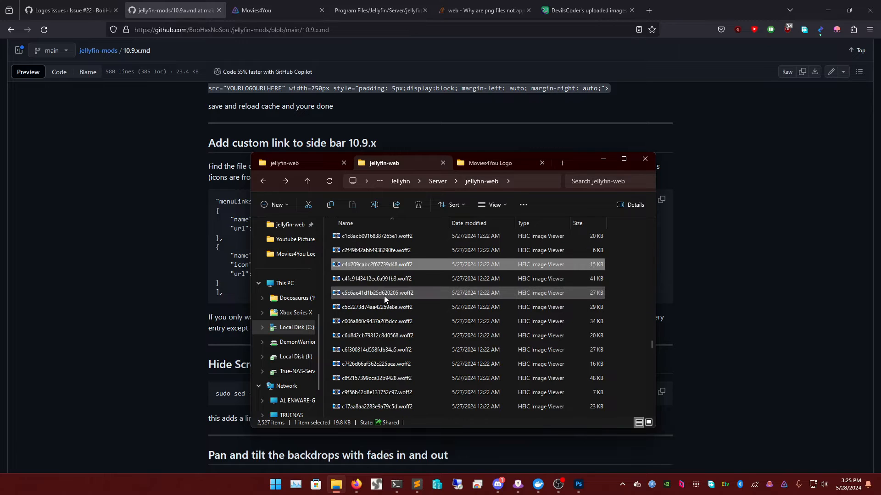
key("c")
key("c")
key("c")
key("c")
key("c")
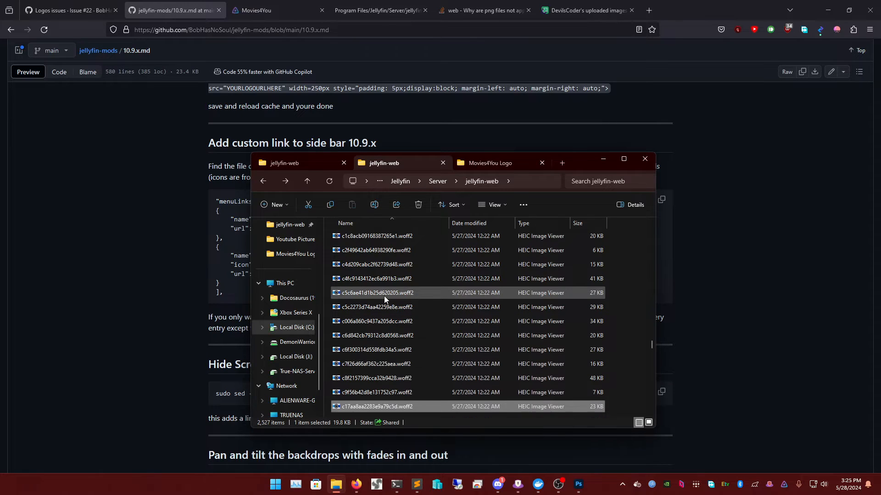
left_click(604, 183)
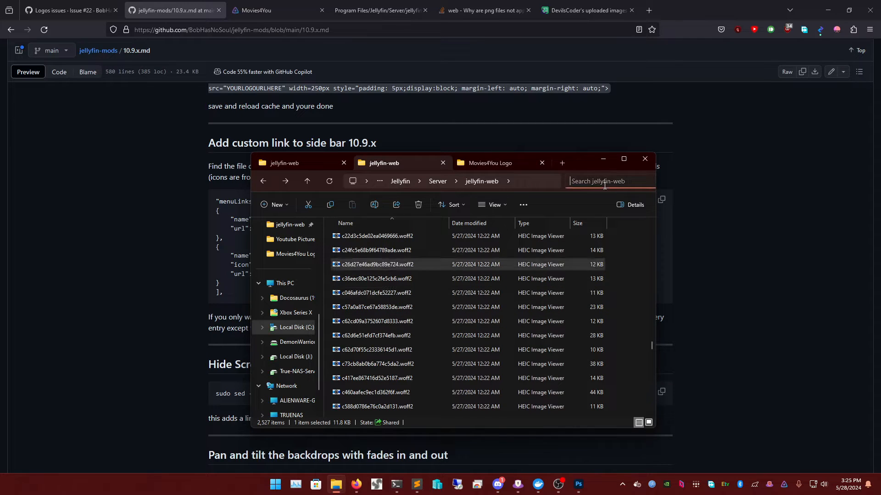
type("config")
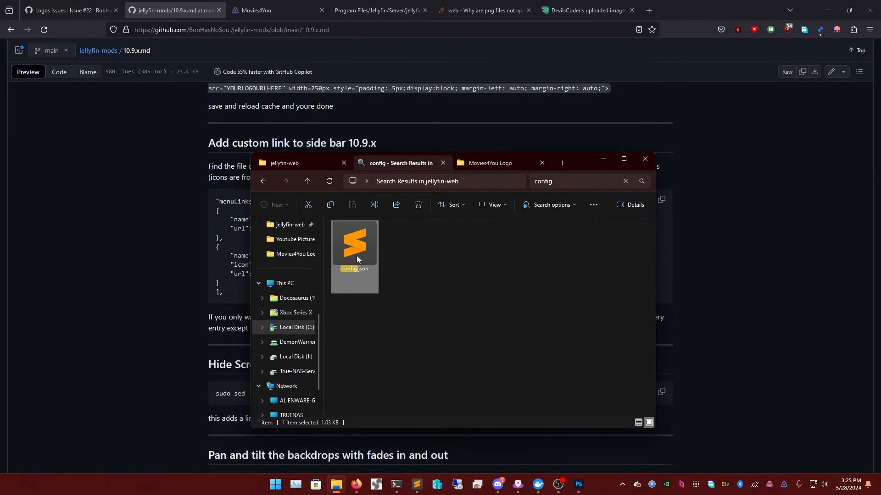
right_click(356, 255)
left_click(386, 96)
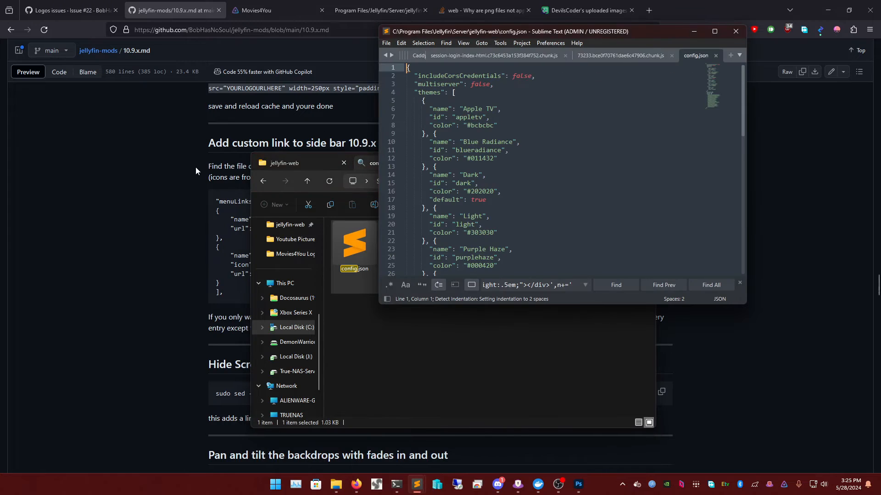
- Copy the menuLinks line from the guide's example code
left_click(196, 169)
scroll(257, 168, "up", 2)
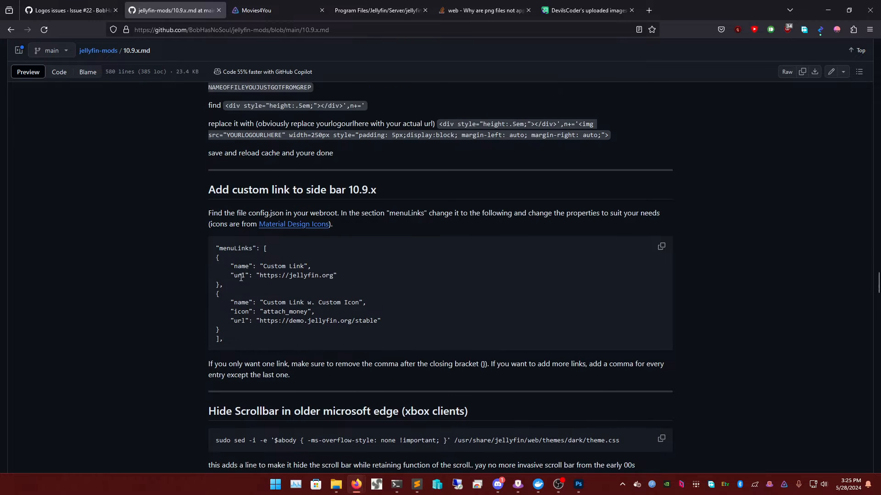
triple_click(238, 248)
right_click(256, 251)
left_click(264, 257)
scroll(322, 465, "down", 2)
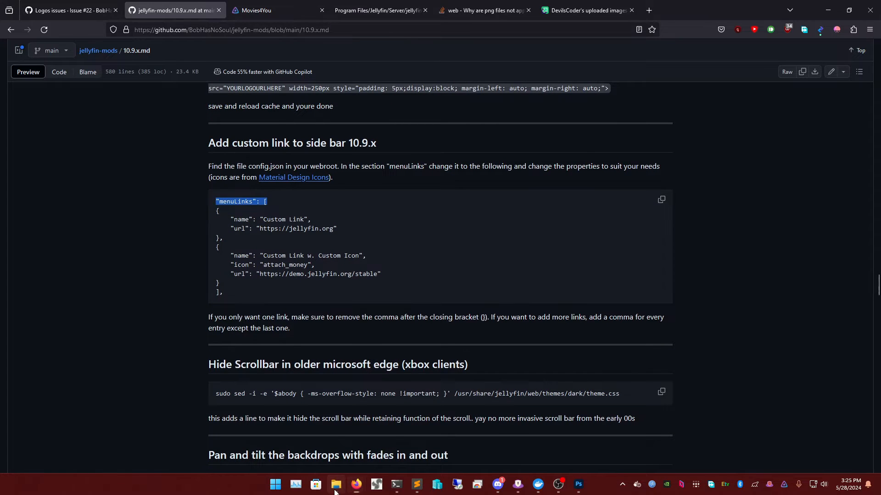
- Find the menuLinks entry in config.json in Sublime Text using the copied line
left_click(335, 490)
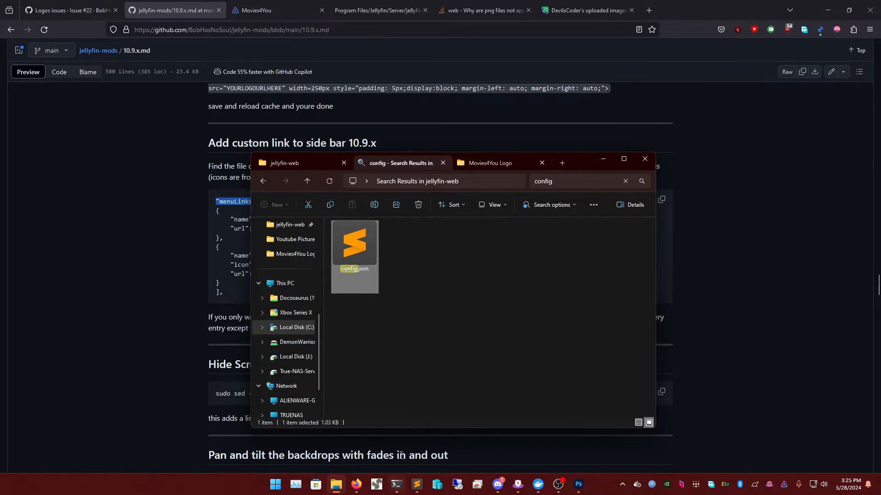
left_click(602, 158)
mouse_move(418, 479)
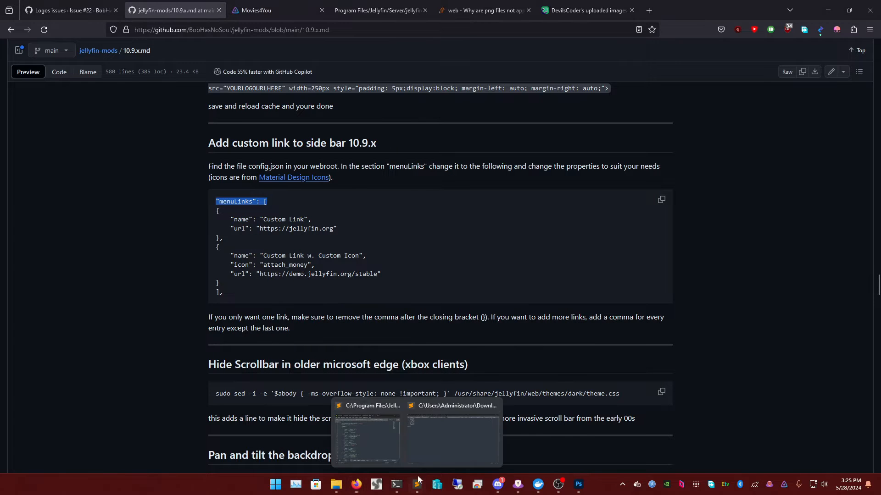
left_click(360, 433)
left_click(534, 167)
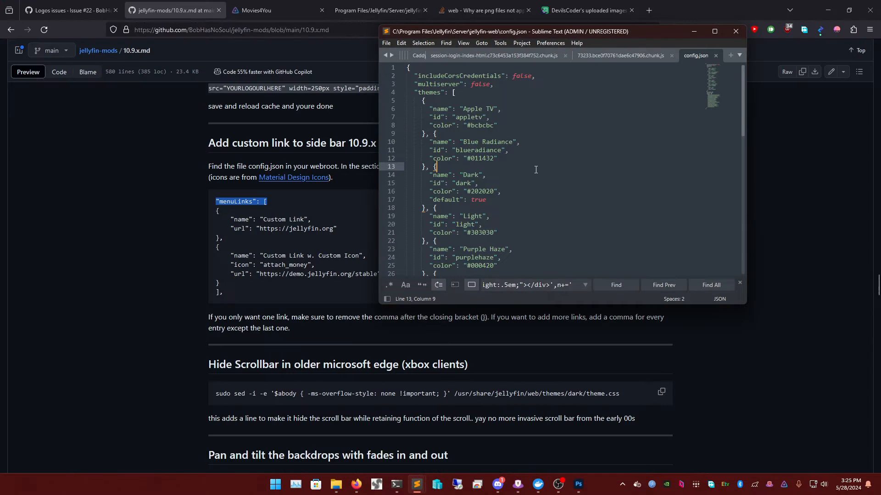
key("ctrl+f")
key("ctrl+v")
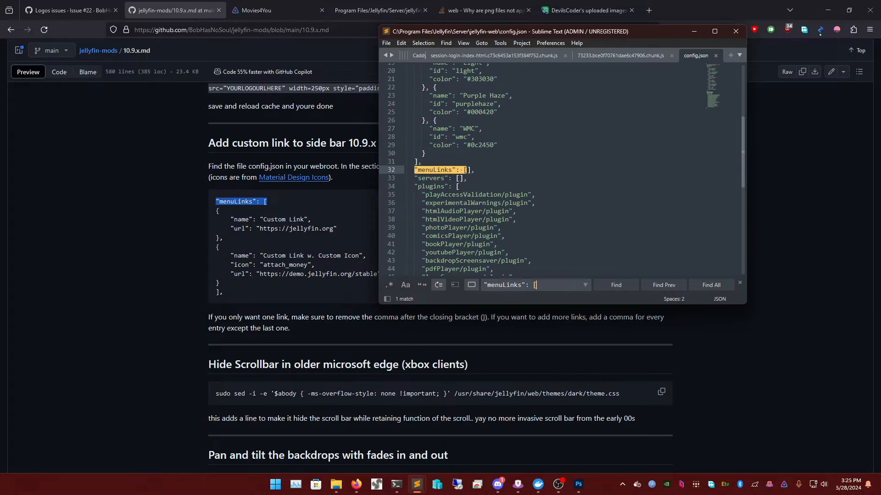
- Split config.json's empty menuLinks brackets onto two lines
left_click(467, 170)
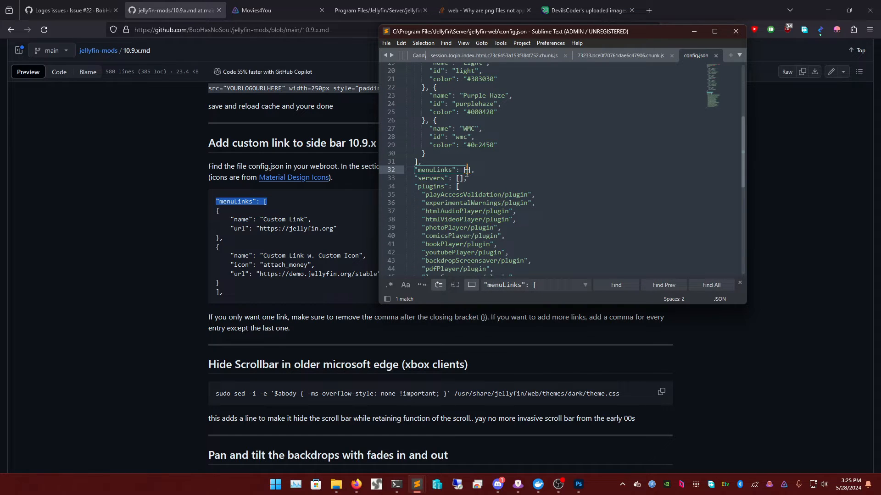
key("Return")
key("Left")
key("Left")
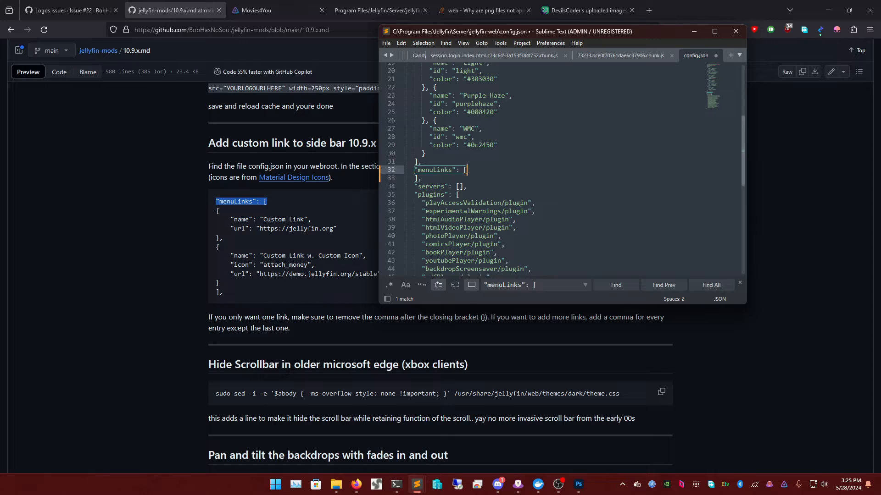
key("Right")
- Copy the guide's two example link entries, paste them into menuLinks, and delete the extra bracket
left_click_drag(232, 293, 206, 210)
right_click(238, 211)
left_click(259, 219)
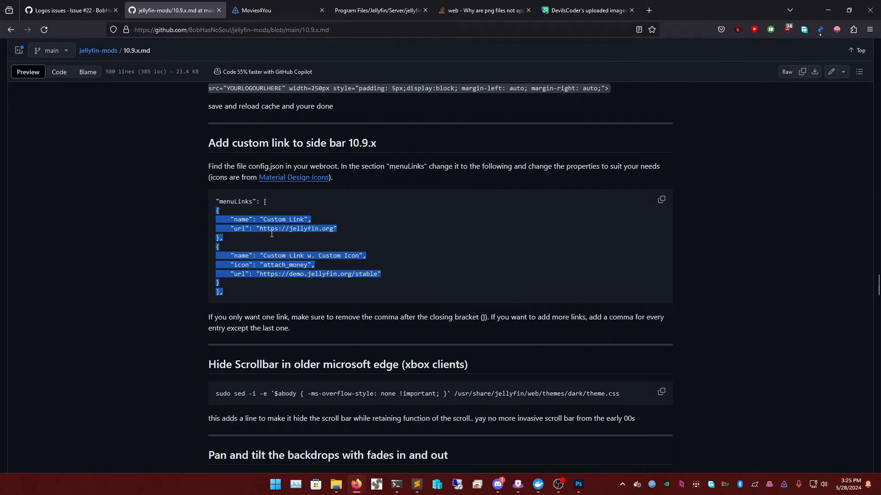
mouse_move(417, 484)
mouse_move(423, 430)
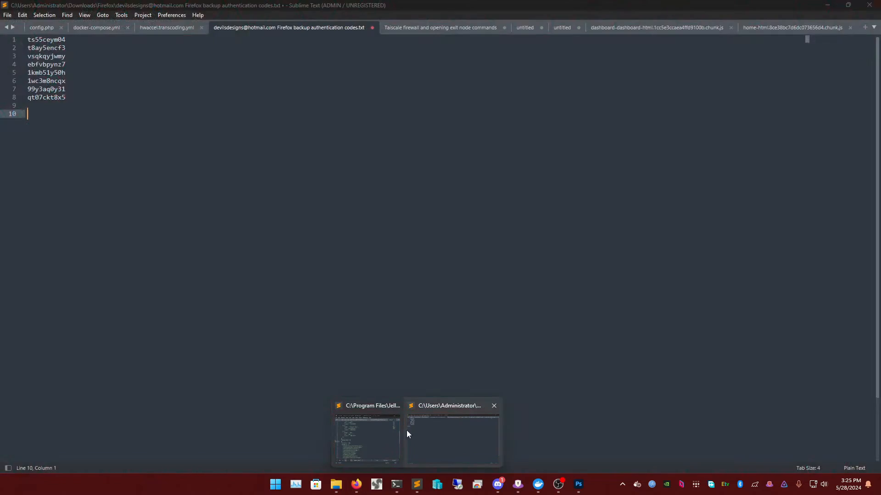
left_click(389, 431)
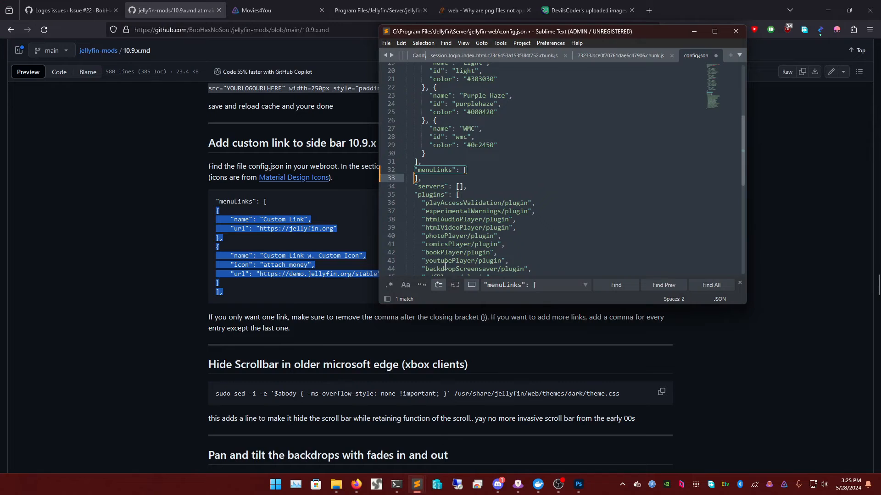
right_click(415, 177)
left_click(428, 233)
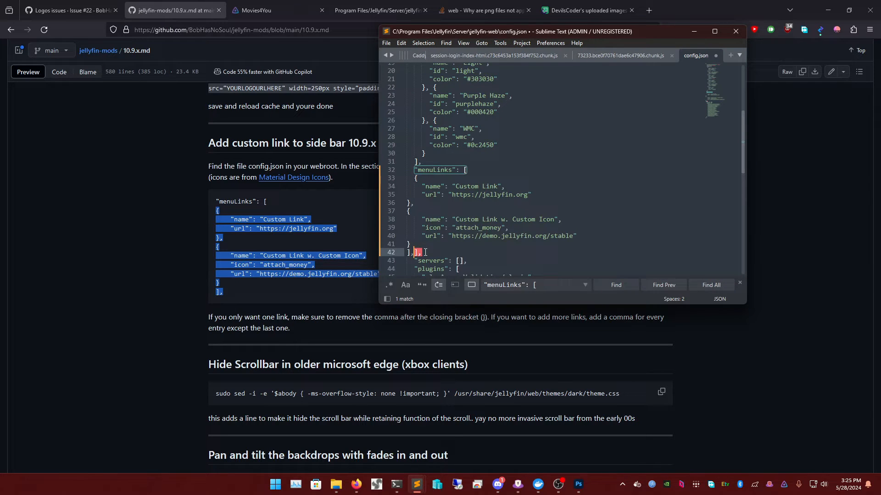
key("BackSpace")
key("BackSpace")
- Select the example icon line in the jellyfin-mods guide's code block
triple_click(465, 188)
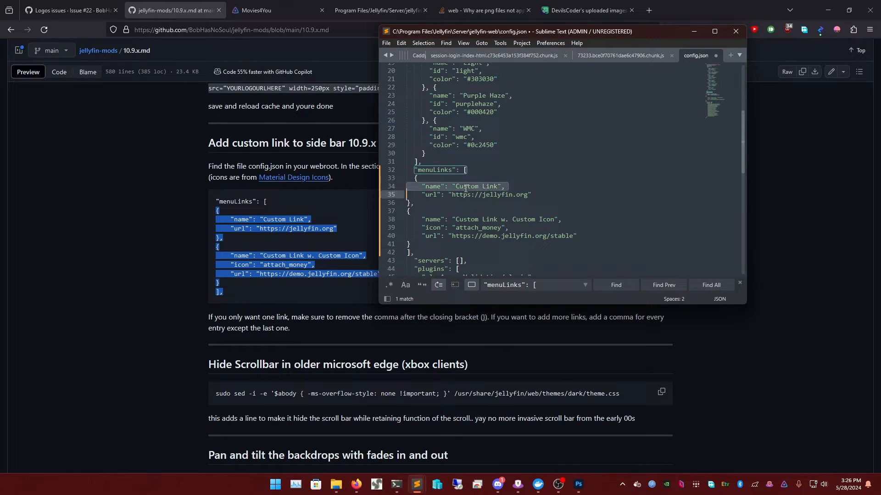
left_click(500, 195)
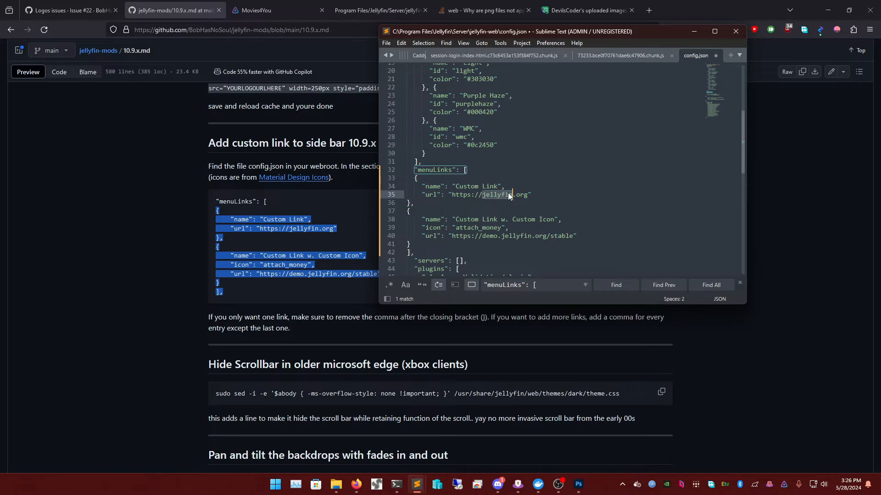
left_click(246, 18)
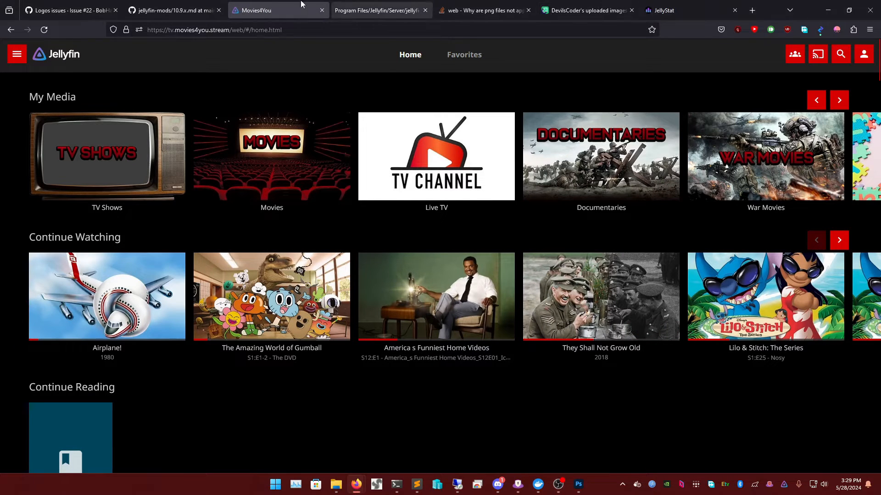
left_click(173, 10)
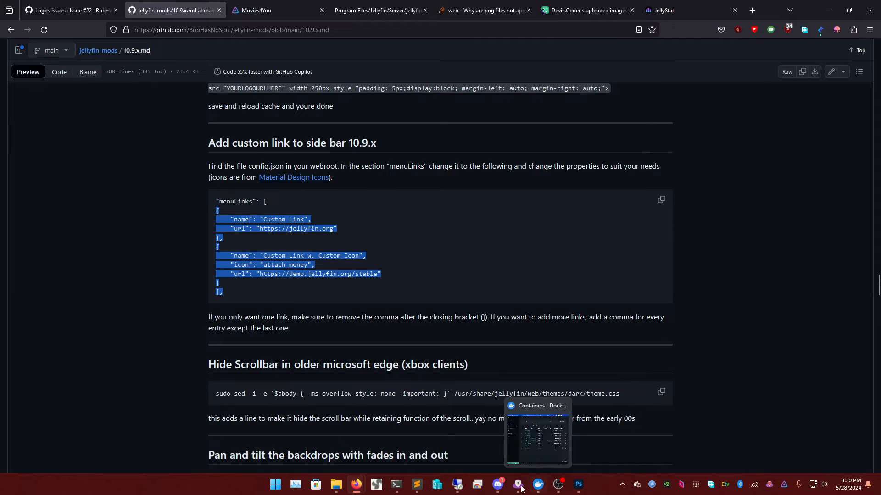
left_click(289, 258)
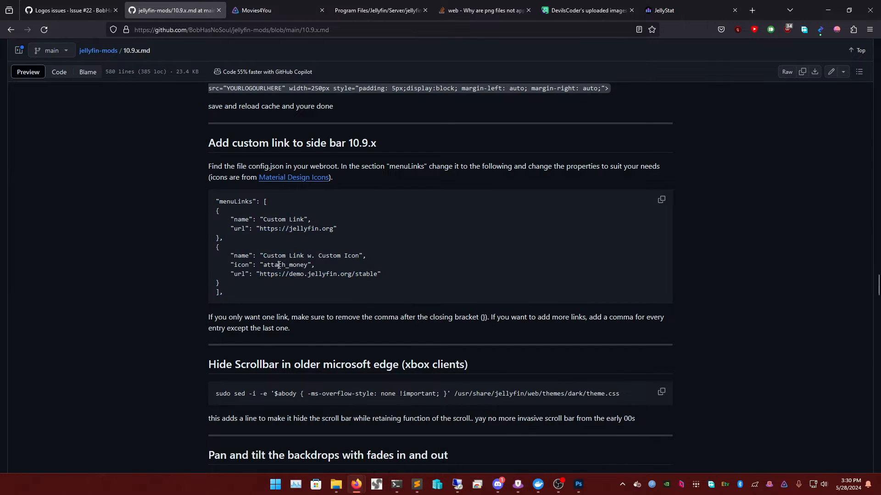
triple_click(275, 266)
- Open Material Design Icons in a new tab and filter the icons for 'graph'
double_click(287, 265)
right_click(301, 179)
left_click(321, 188)
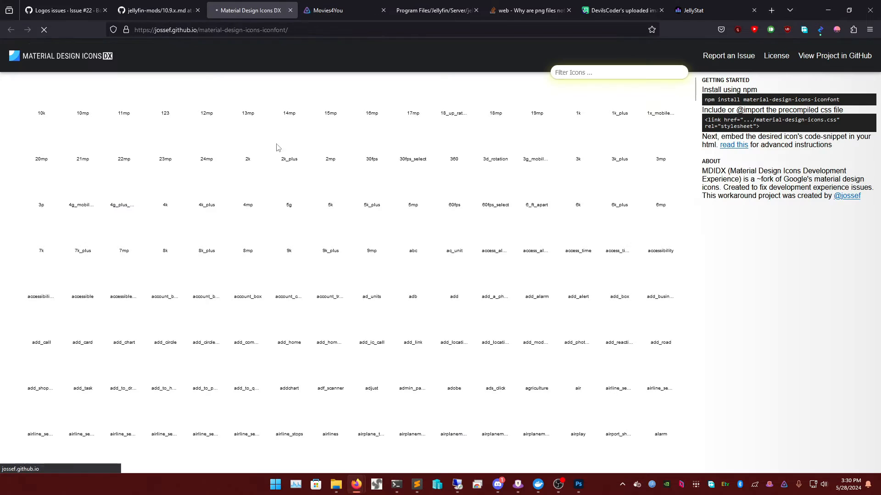
left_click(601, 73)
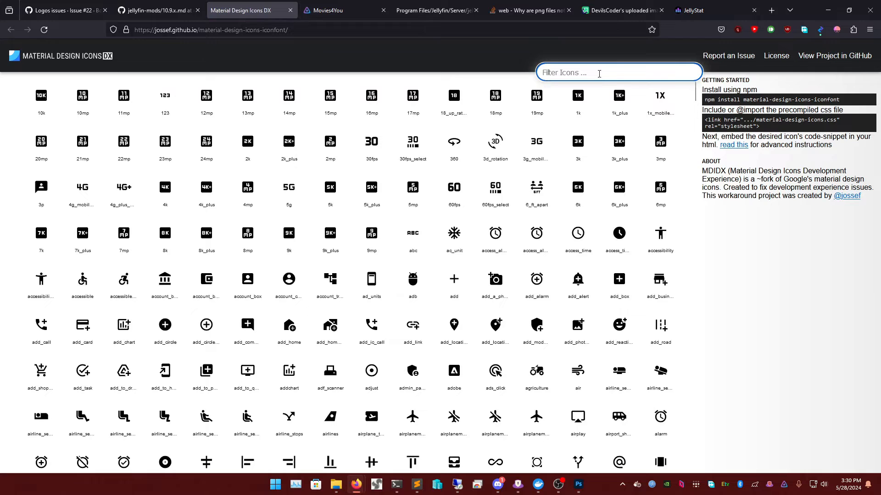
type("bar")
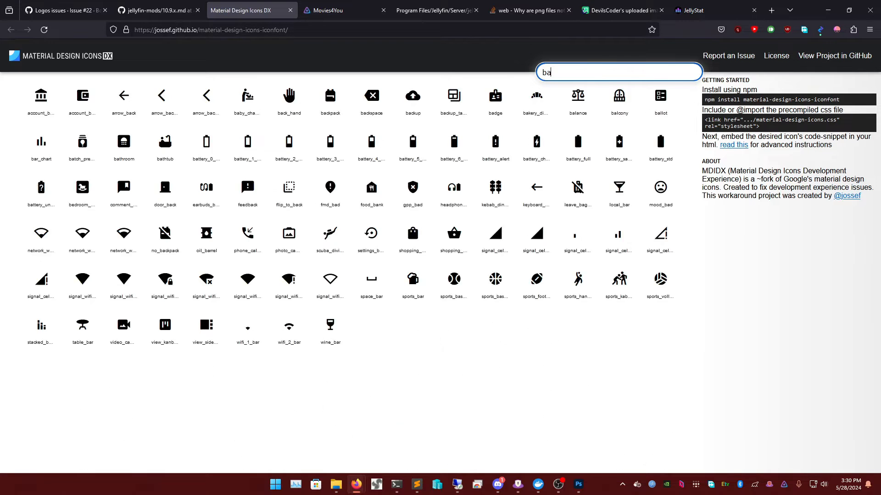
key("BackSpace")
key("BackSpace")
key("BackSpace")
type("stat")
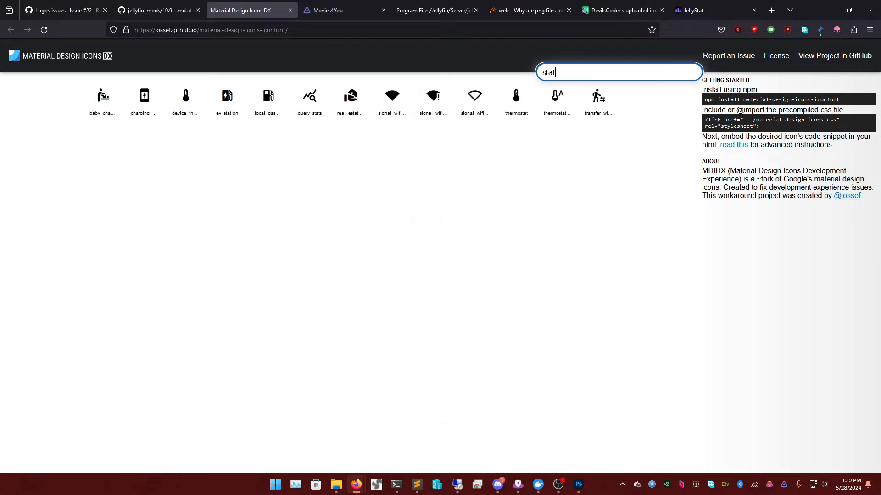
double_click(577, 78)
key("BackSpace")
type("graph")
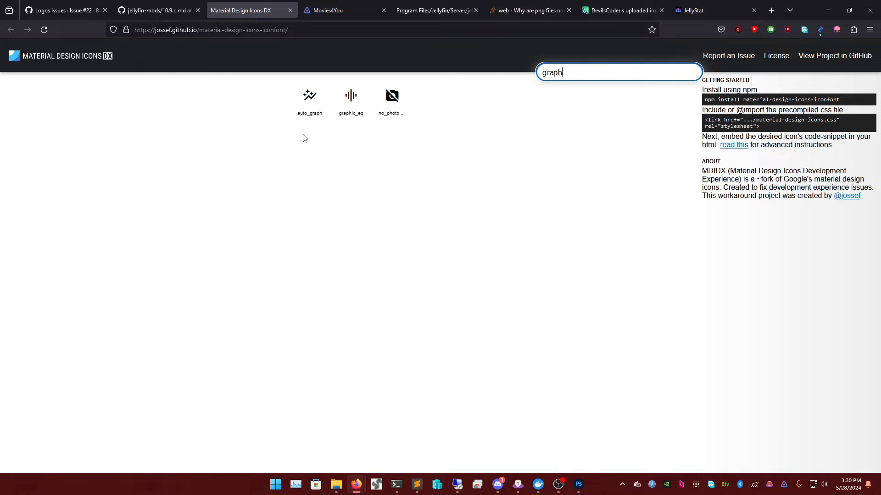
- Select the auto_graph icon, copy its name, and minimize Firefox
left_click(310, 96)
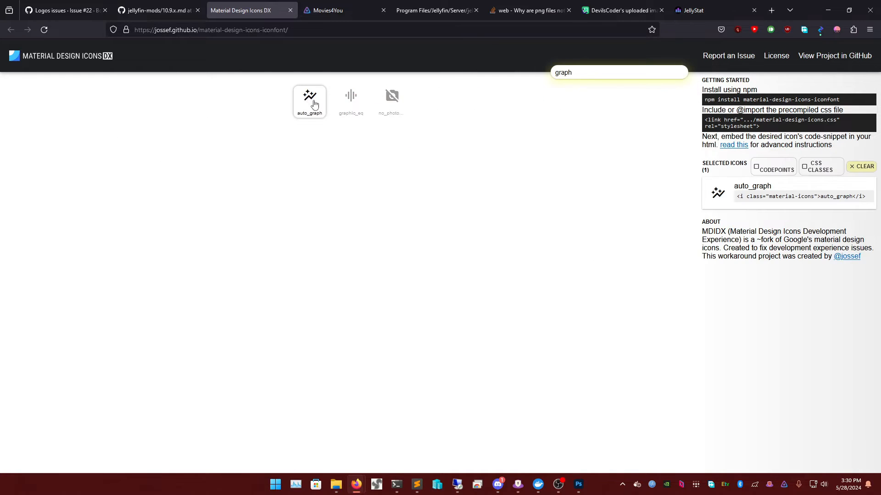
left_click(556, 110)
triple_click(747, 102)
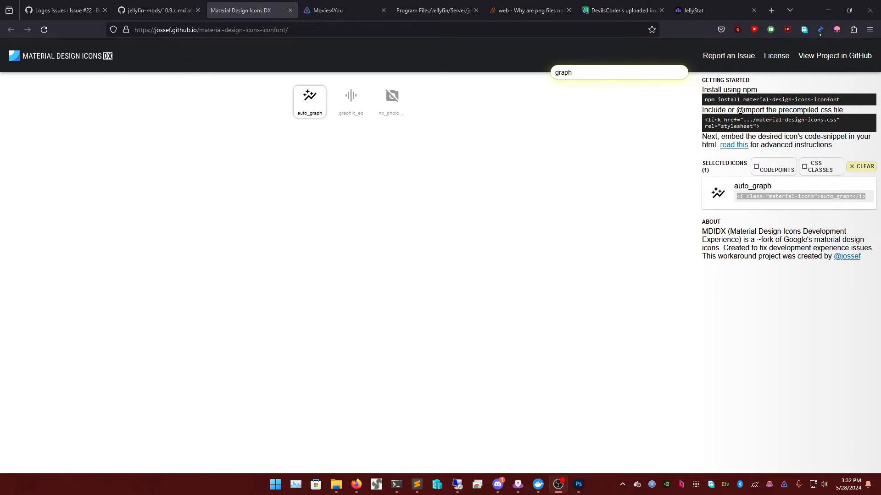
double_click(748, 187)
right_click(748, 187)
left_click(761, 198)
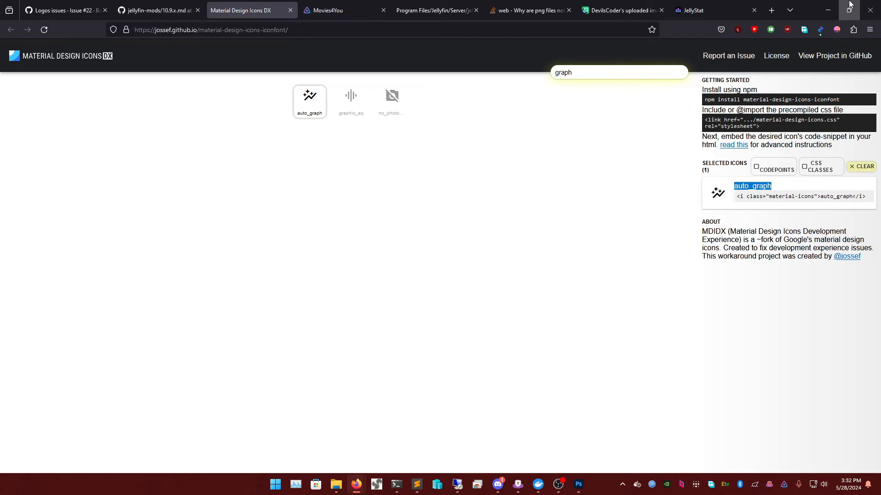
left_click(828, 10)
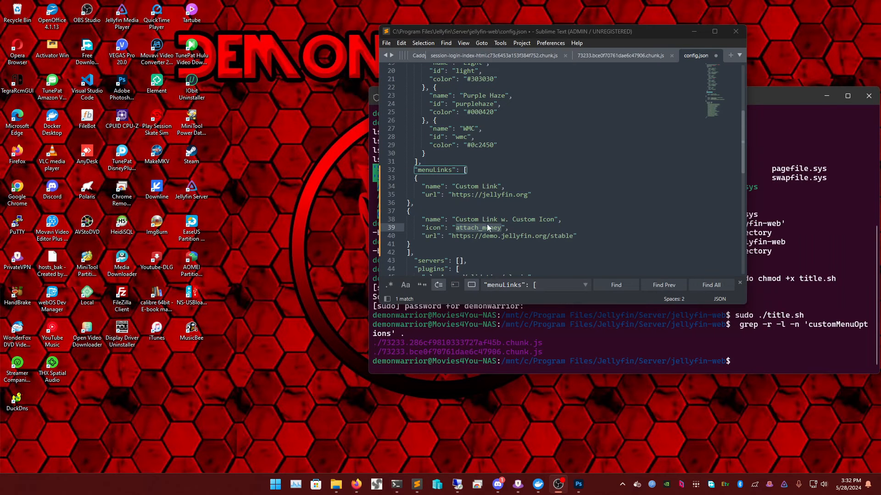
- Give the second link the auto_graph icon and rename it 'Jellyfin Stats'
right_click(486, 225)
left_click(502, 285)
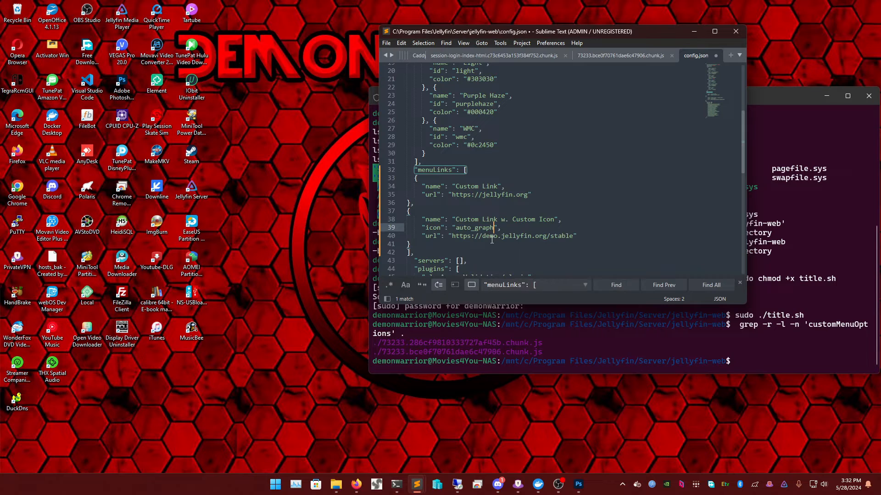
left_click_drag(455, 220, 549, 222)
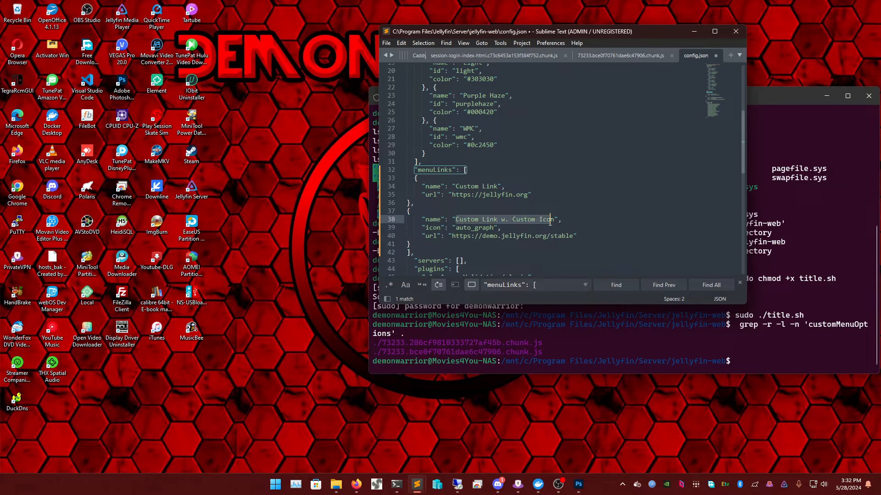
type("JELL")
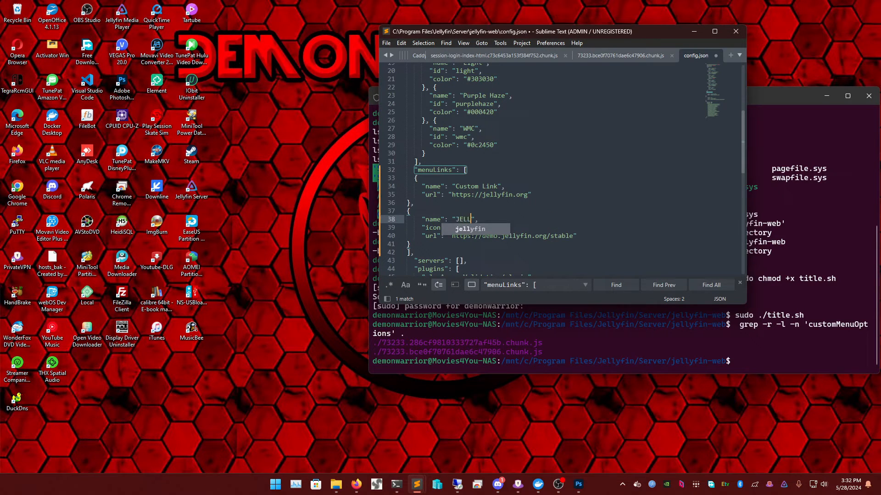
key("BackSpace")
key("BackSpace")
key("BackSpace")
type("ellyfin")
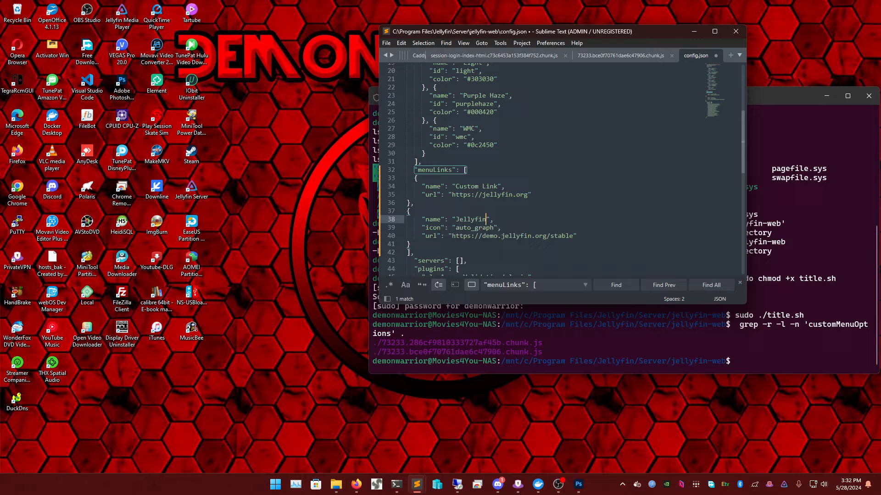
type("-")
key("BackSpace")
type("Stats")
key("Down")
key("Down")
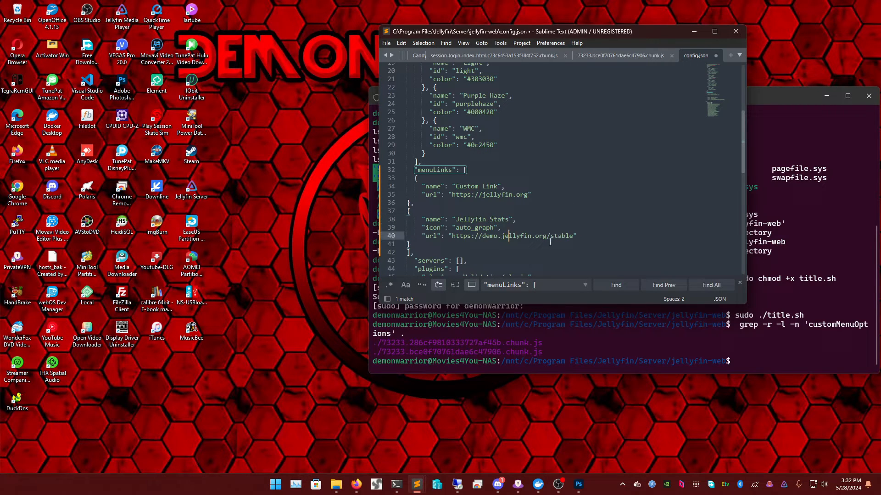
- Change the Jellyfin Stats URL to the stats subdomain of movies4you.stream
left_click_drag(481, 235, 498, 236)
type("jellyus")
key("BackSpace")
key("BackSpace")
type("stats")
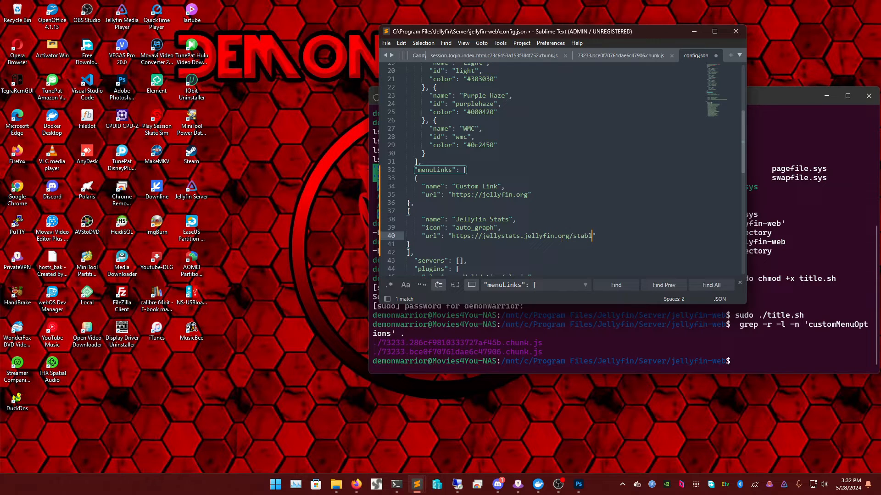
key("BackSpace")
key("BackSpace")
key("BackSpace")
key("BackSpace")
key("BackSpace")
key("BackSpace")
key("BackSpace")
key("BackSpace")
key("BackSpace")
key("BackSpace")
key("BackSpace")
key("BackSpace")
type("movies4you.stream")
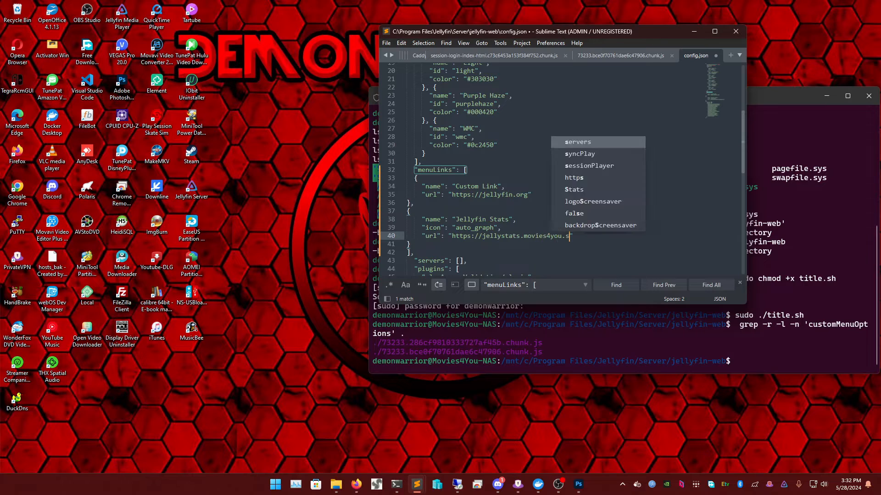
- Rename the first link to 'Music' and point its URL at music.movies4you.stream
double_click(492, 195)
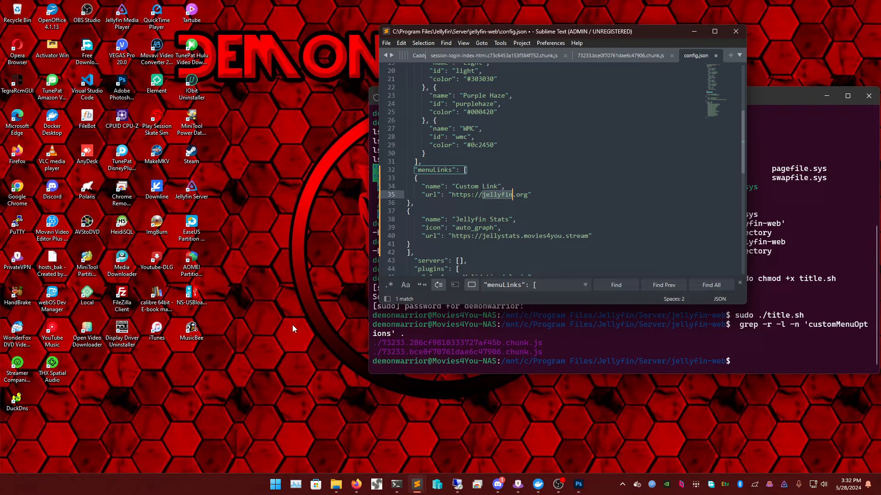
double_click(463, 188)
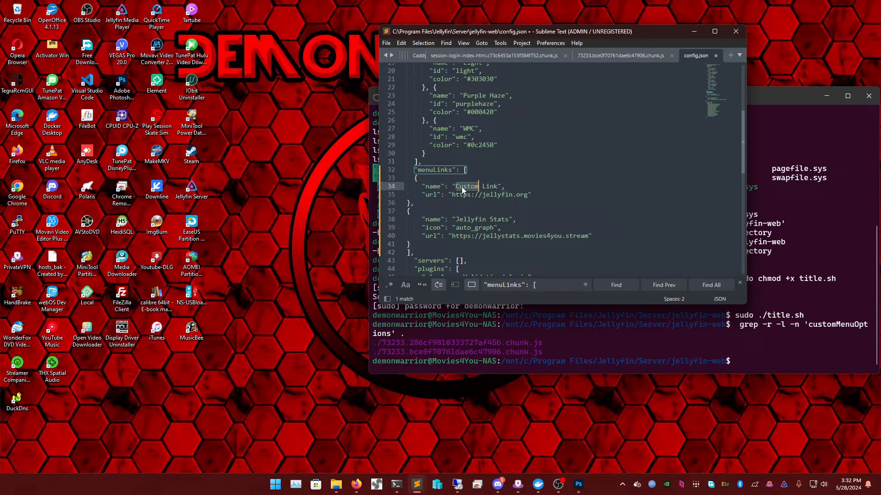
type("Music")
double_click(494, 193)
type("mus")
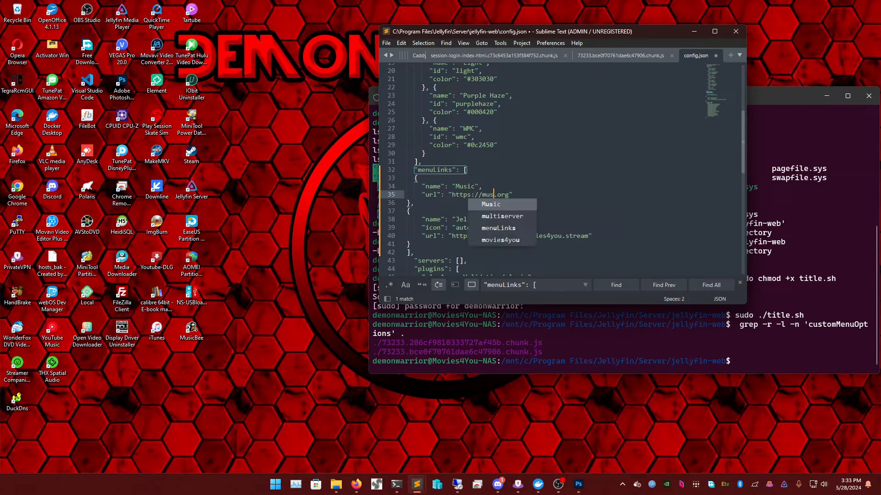
type("ic.movies4")
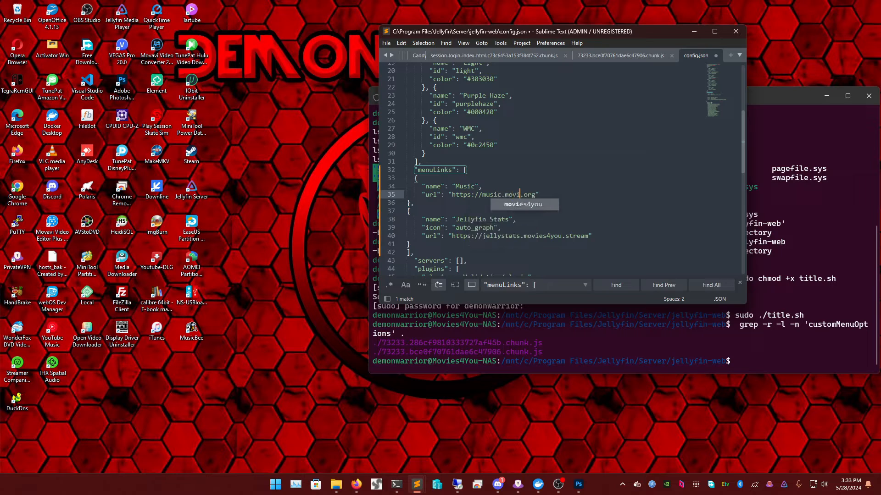
type("you.strea")
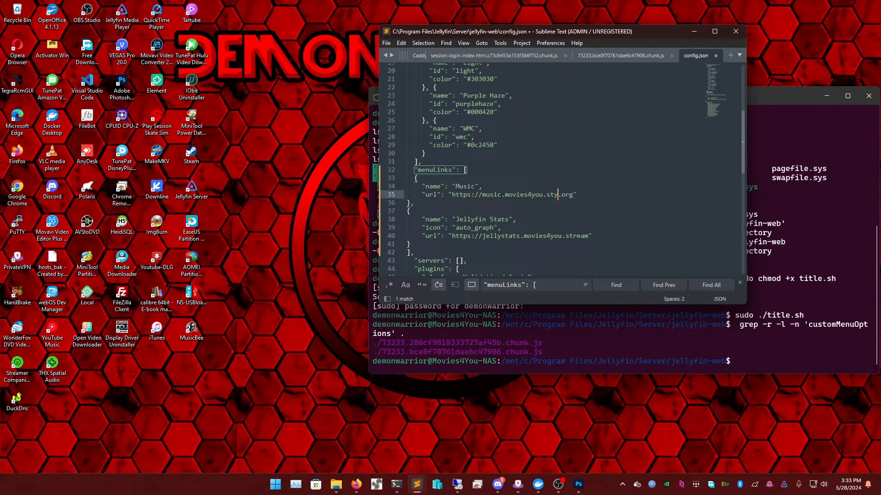
type("n")
- Copy the Jellyfin Stats "icon": "auto_graph" line and paste it under the Music name
left_click(498, 188)
left_click_drag(500, 229, 406, 229)
right_click(425, 229)
left_click(449, 281)
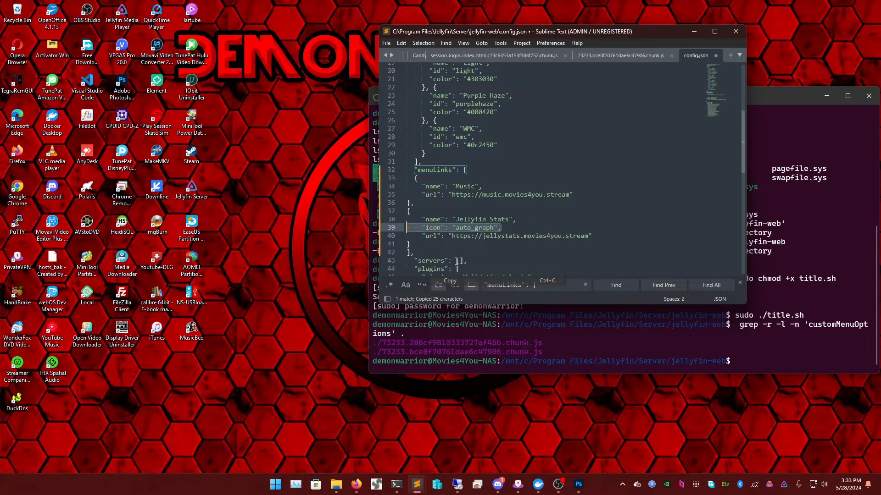
left_click(484, 186)
key("Return")
key("ctrl+v")
left_click(359, 481)
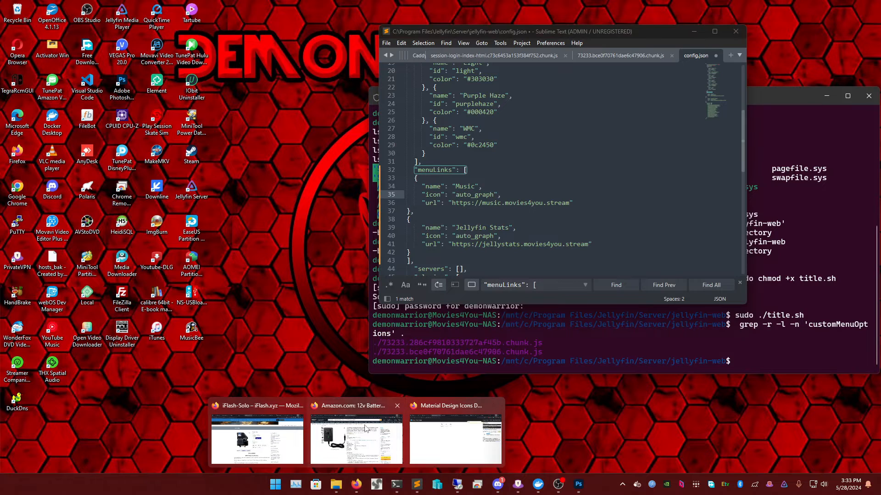
- Search Material Design Icons for 'music', select music_note, and copy its name
left_click(455, 438)
left_click(545, 79)
key("ctrl+a")
type("music")
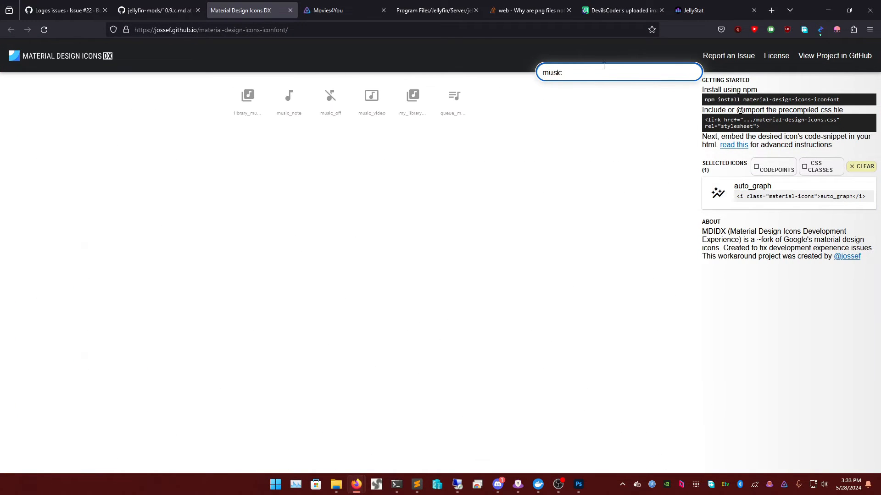
left_click(293, 100)
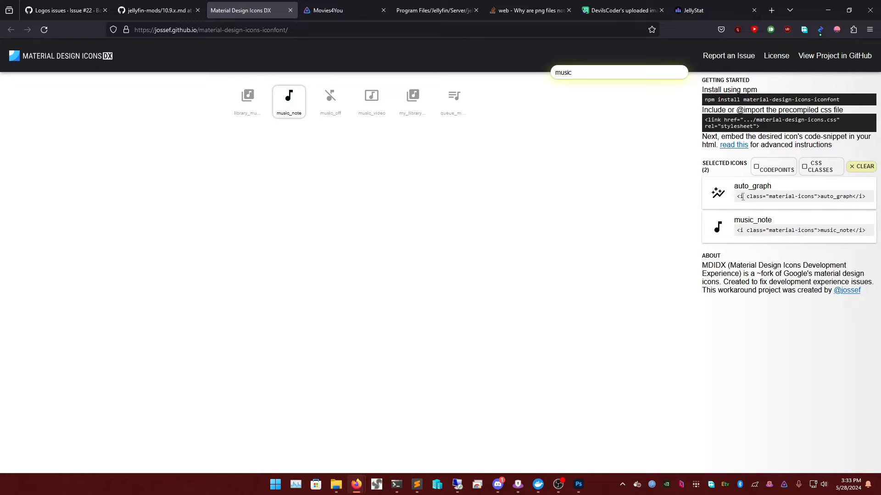
double_click(748, 220)
right_click(748, 219)
left_click(762, 225)
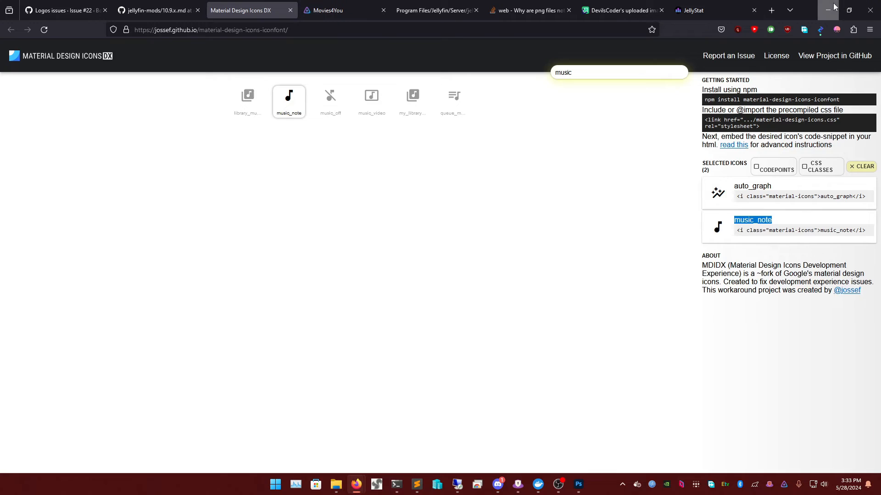
left_click(834, 7)
- Replace the Music link's auto_graph icon with music_note and save config.json
double_click(474, 195)
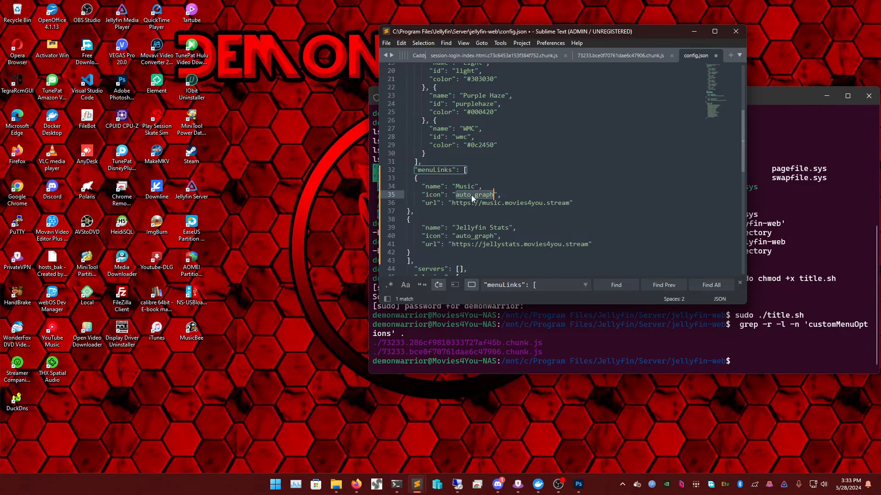
right_click(474, 195)
left_click(505, 255)
left_click(527, 260)
key("ctrl+s")
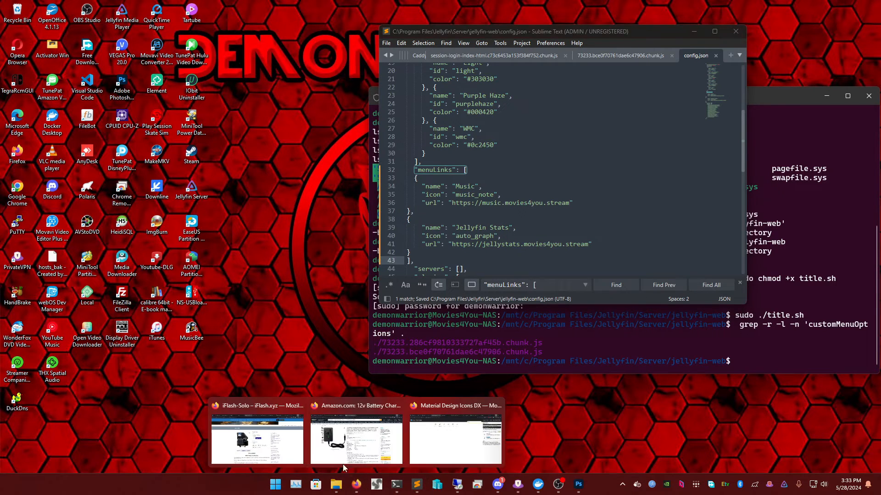
left_click(360, 438)
left_click(321, 10)
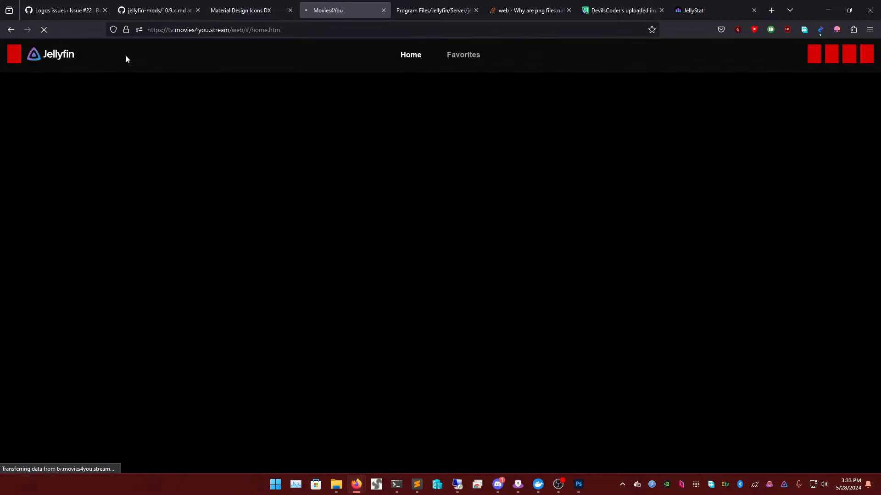
- Test the new Jellyfin Stats and Music links from the Jellyfin navigation drawer
left_click(17, 57)
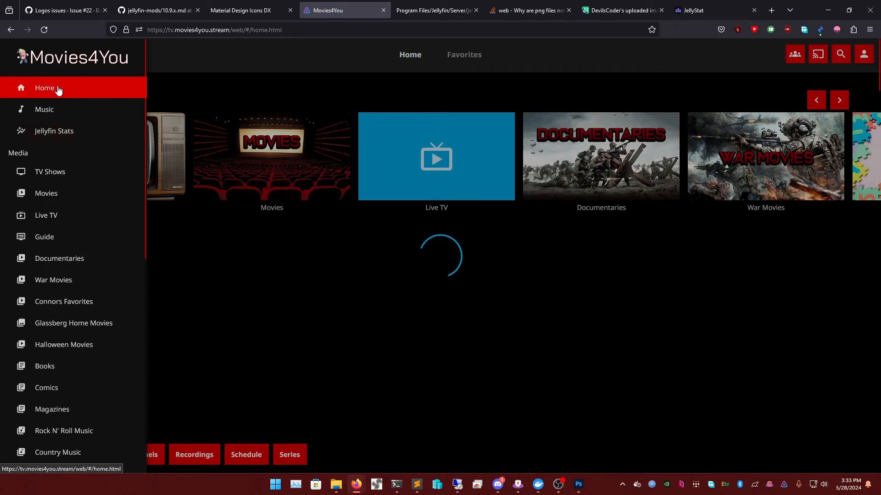
left_click(67, 133)
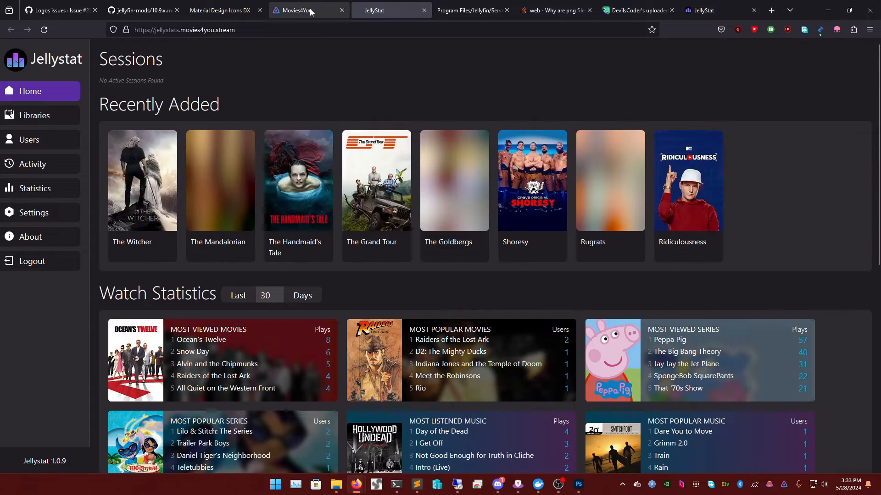
left_click(297, 10)
left_click(17, 54)
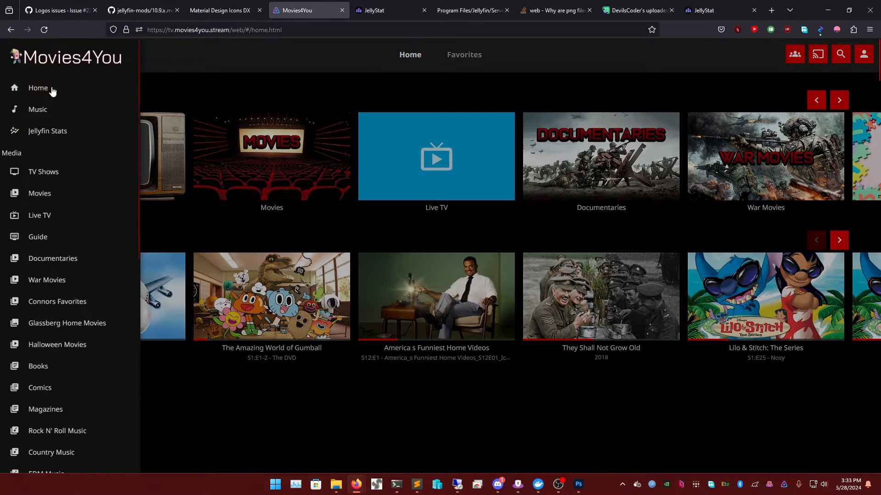
left_click(76, 112)
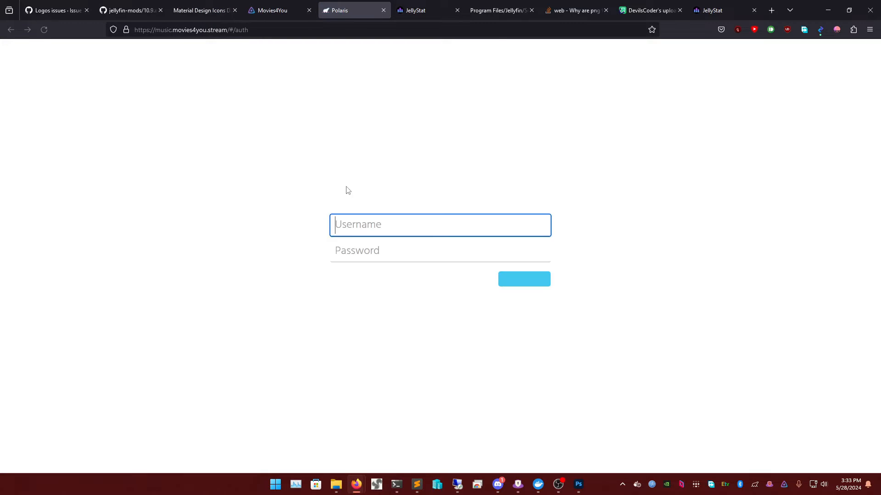
- Close the Jellystat and Polaris tabs, recheck the drawer links, and return to the GitHub guide
left_click(408, 9)
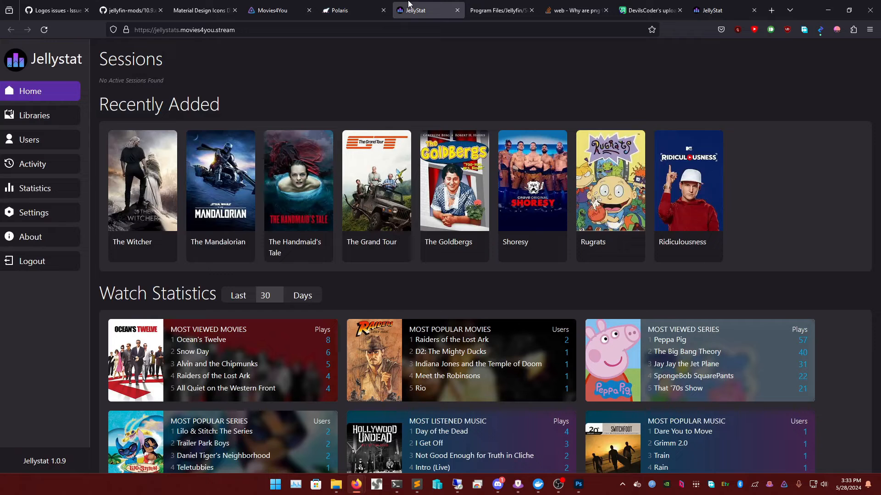
left_click(457, 10)
left_click(369, 7)
left_click(382, 10)
left_click(291, 9)
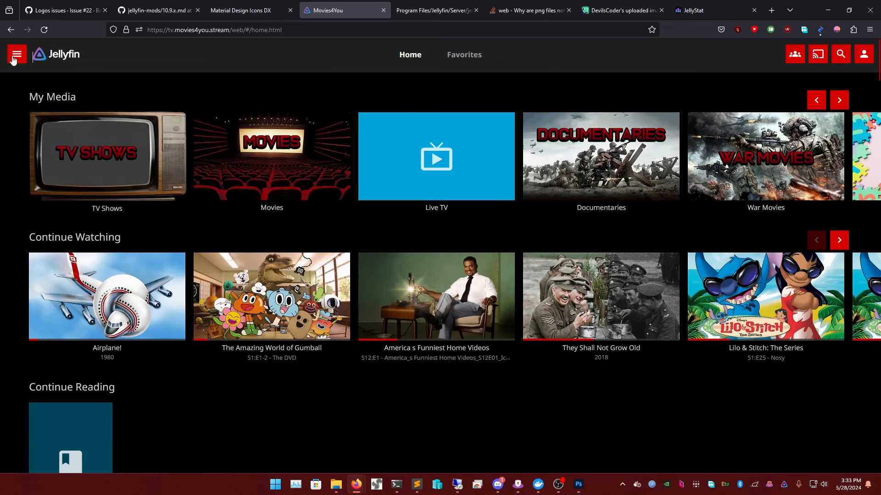
left_click(17, 54)
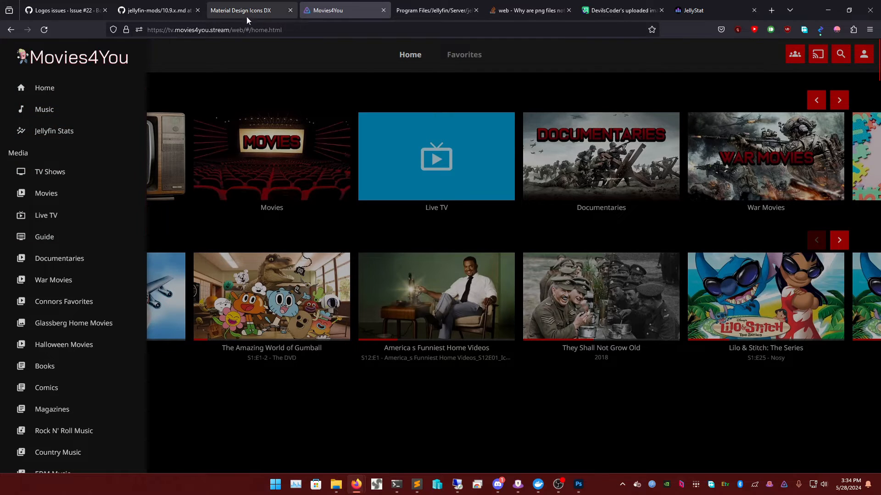
left_click(157, 10)
left_click(317, 274)
- Scroll the jellyfin-mods README past the bundle command toward the page-size section
scroll(347, 266, "down", 6)
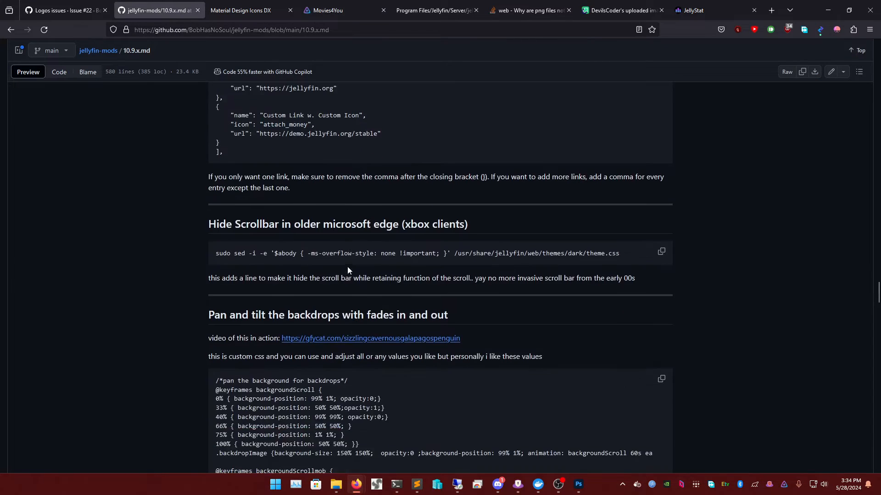
scroll(356, 268, "down", 7)
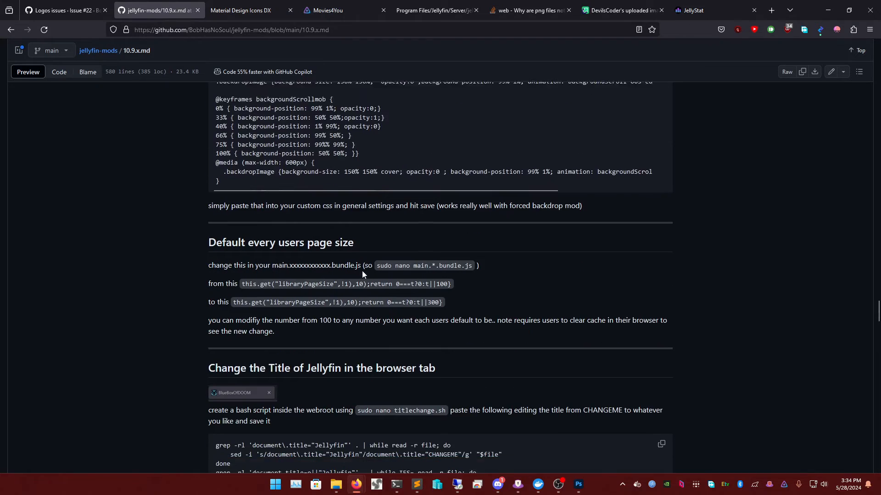
scroll(350, 211, "down", 3)
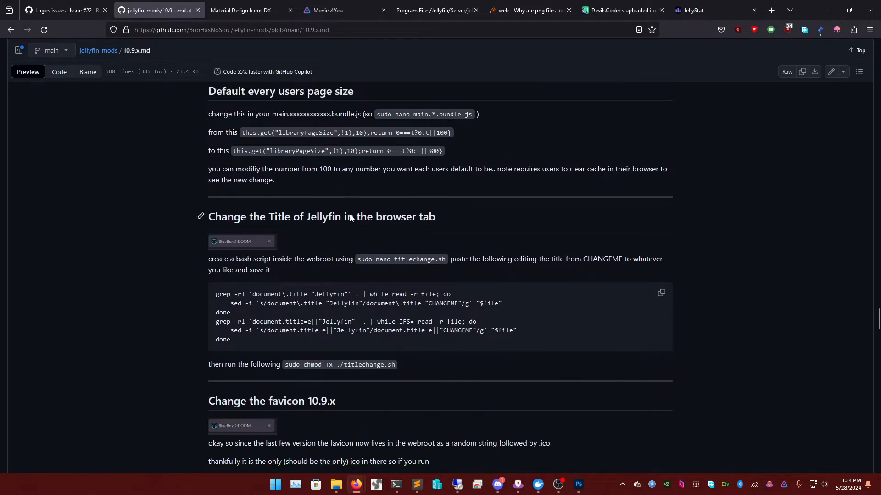
scroll(344, 219, "up", 2)
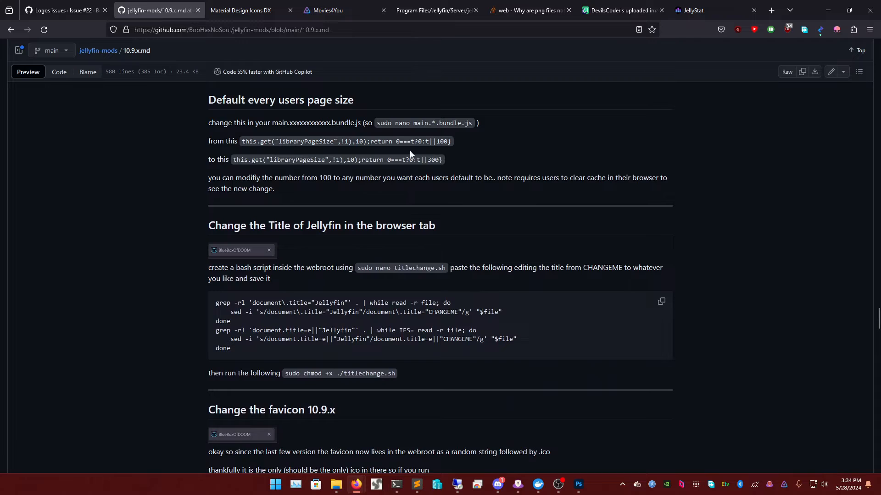
double_click(400, 121)
left_click(412, 125)
- Select the 'to this' page-size replacement line, then return to the Movies4You Jellyfin page
triple_click(437, 160)
left_click(438, 159)
triple_click(440, 160)
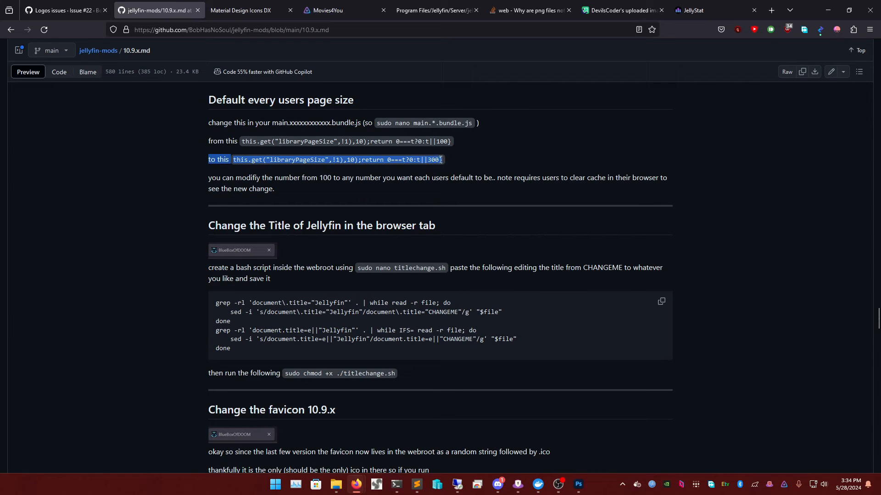
left_click(333, 11)
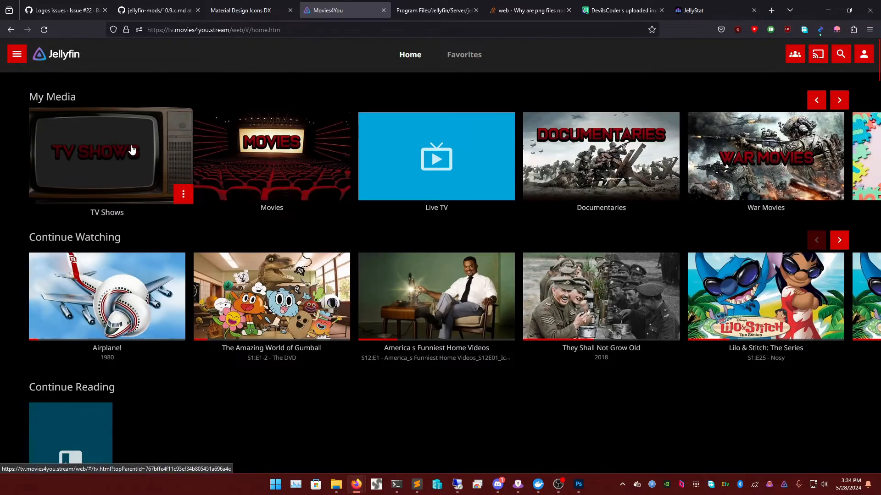
- Open the TV Shows library and scroll through its grid
left_click(132, 150)
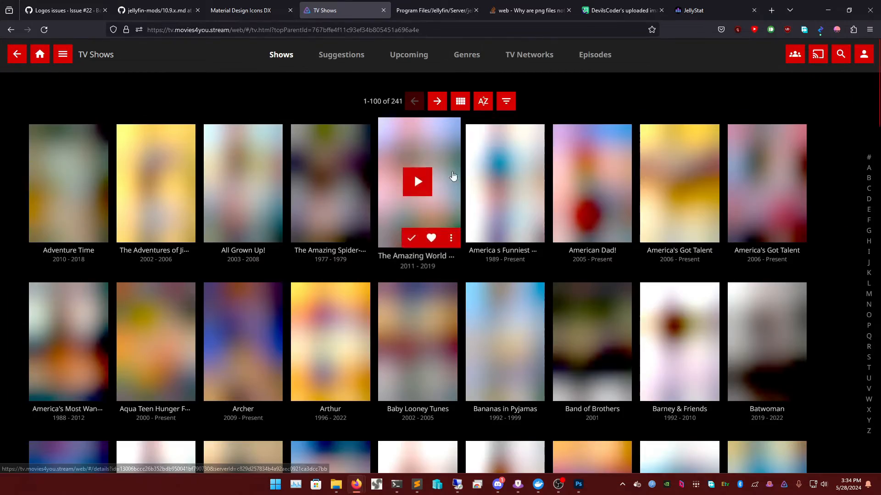
scroll(529, 184, "down", 10)
scroll(531, 188, "down", 15)
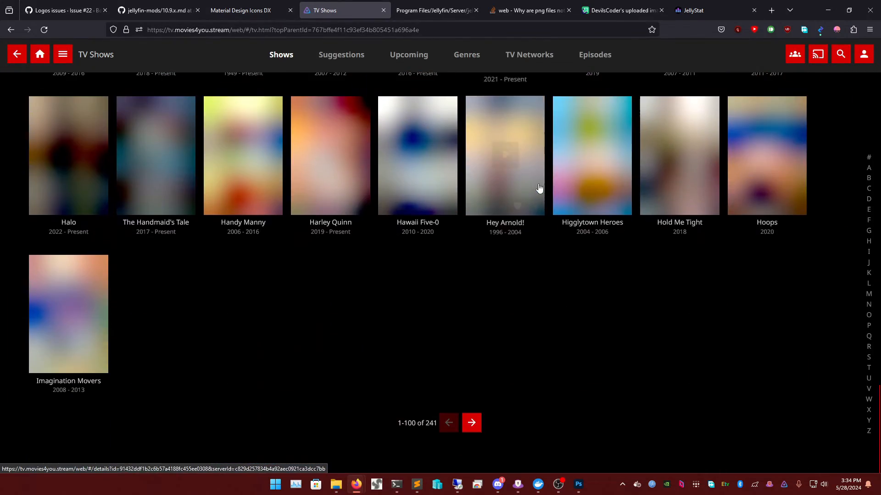
scroll(527, 246, "up", 8)
scroll(527, 246, "up", 3)
- In user Display settings, set Library page size to 0 and save
left_click(863, 54)
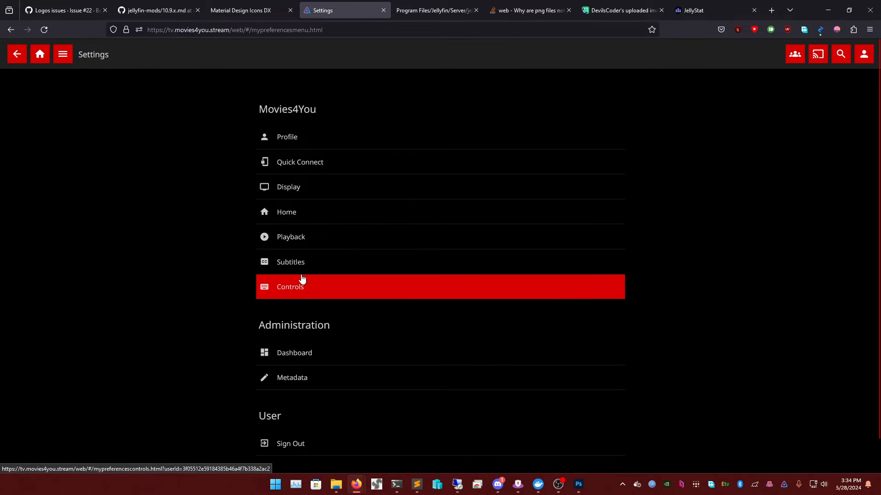
left_click(315, 187)
scroll(348, 238, "down", 8)
scroll(335, 272, "down", 3)
scroll(335, 275, "up", 4)
double_click(297, 315)
type("0")
scroll(389, 342, "down", 7)
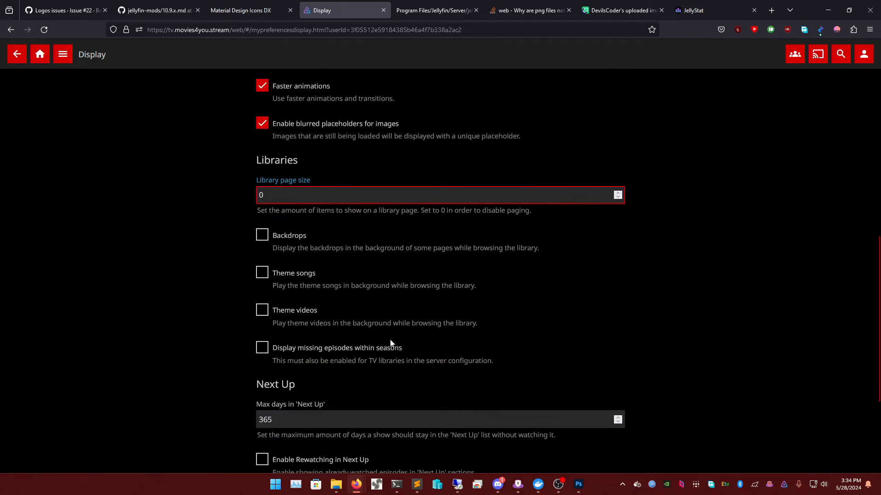
left_click(379, 423)
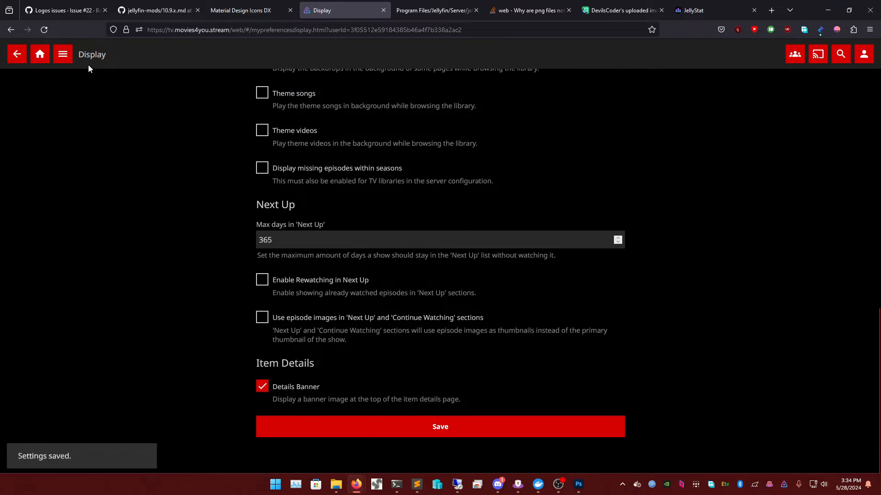
- Reopen TV Shows from Home and confirm all 242 shows load on one page
left_click(40, 54)
left_click(129, 132)
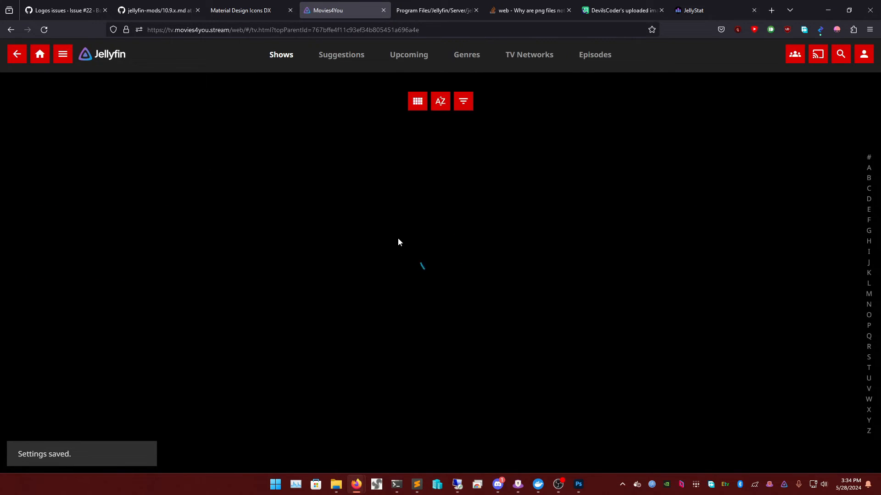
scroll(437, 206, "down", 20)
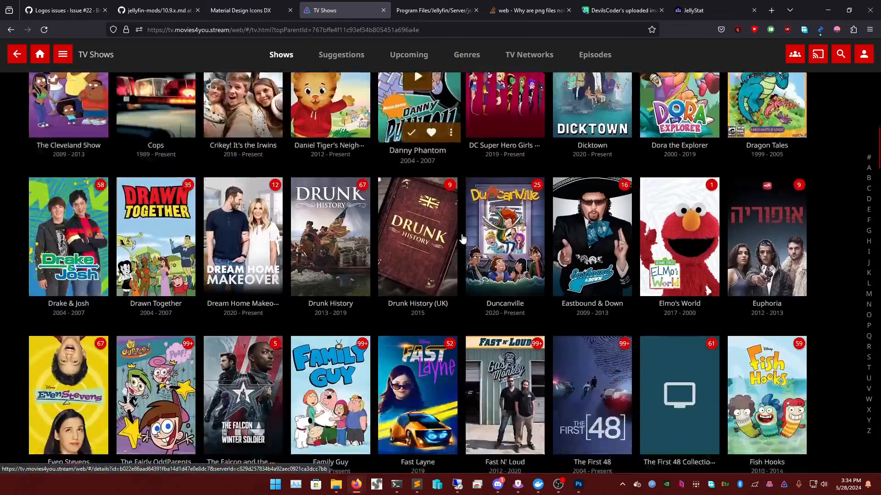
scroll(461, 246, "down", 20)
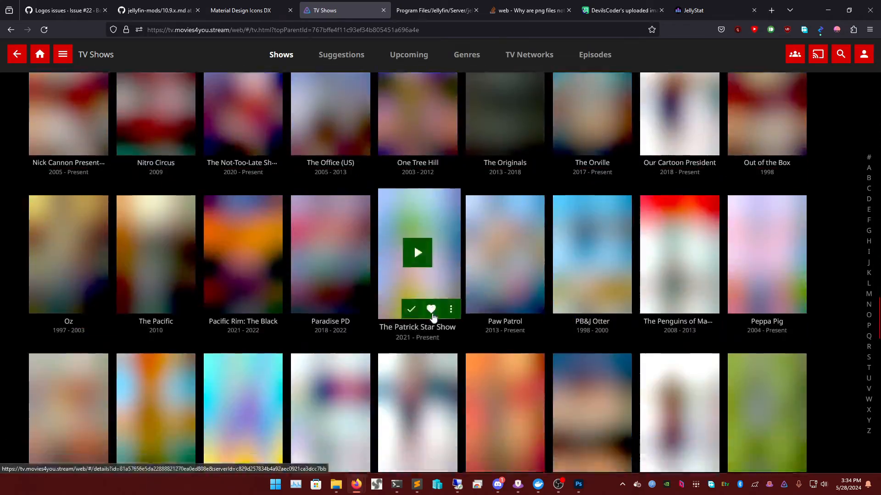
scroll(449, 355, "down", 5)
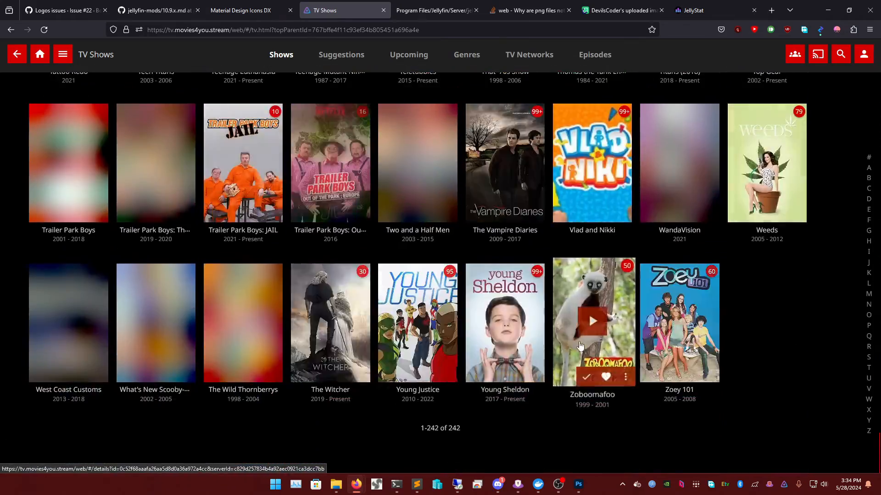
scroll(505, 321, "up", 15)
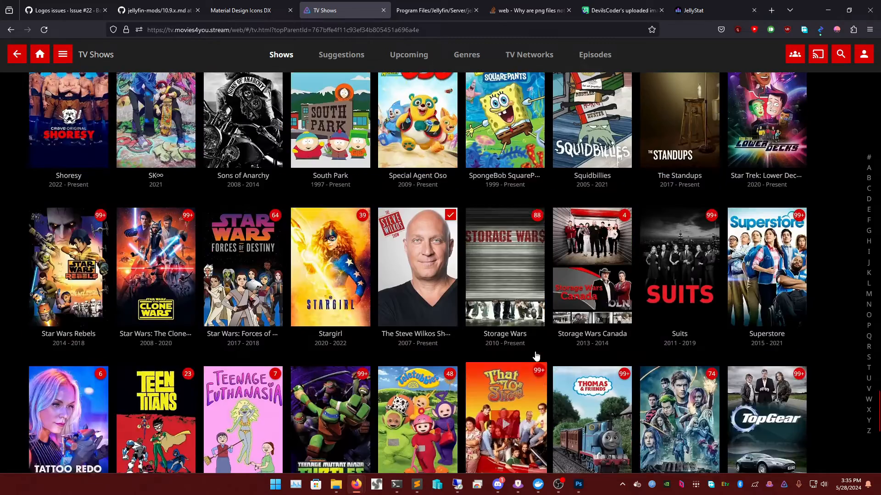
- Browse the Movies library from Home, then switch back to the jellyfin-mods GitHub tab
left_click(40, 58)
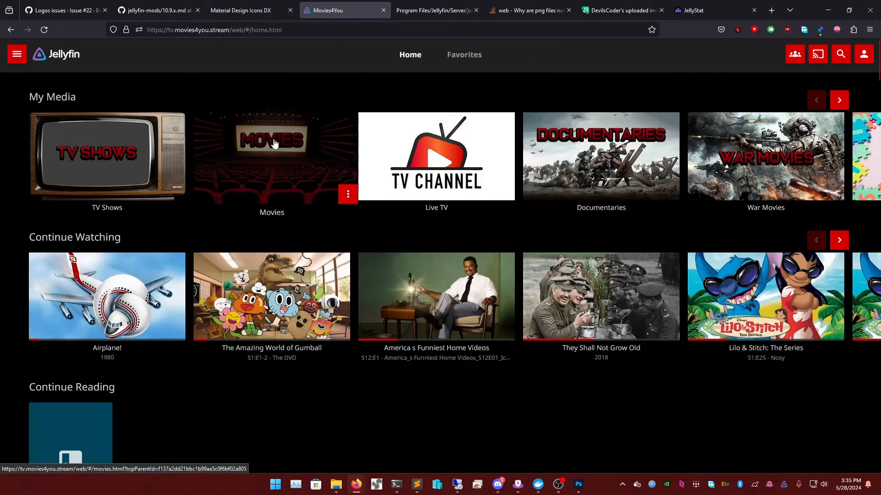
left_click(274, 143)
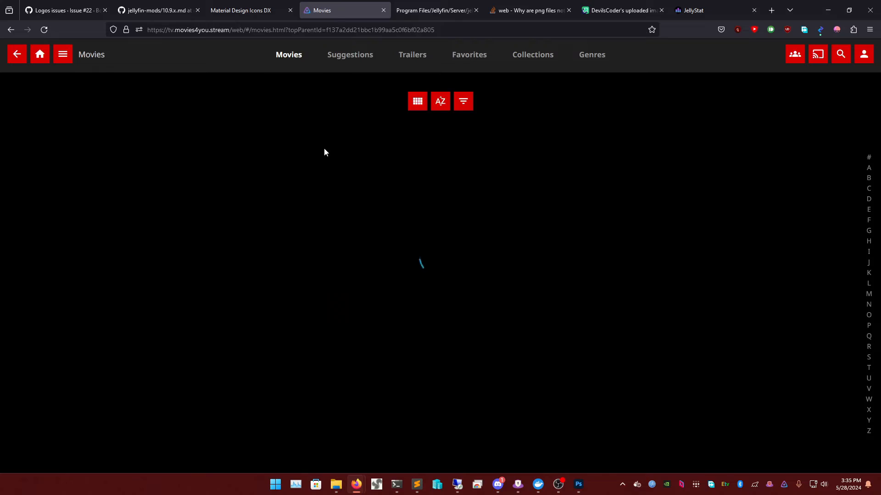
scroll(459, 183, "down", 20)
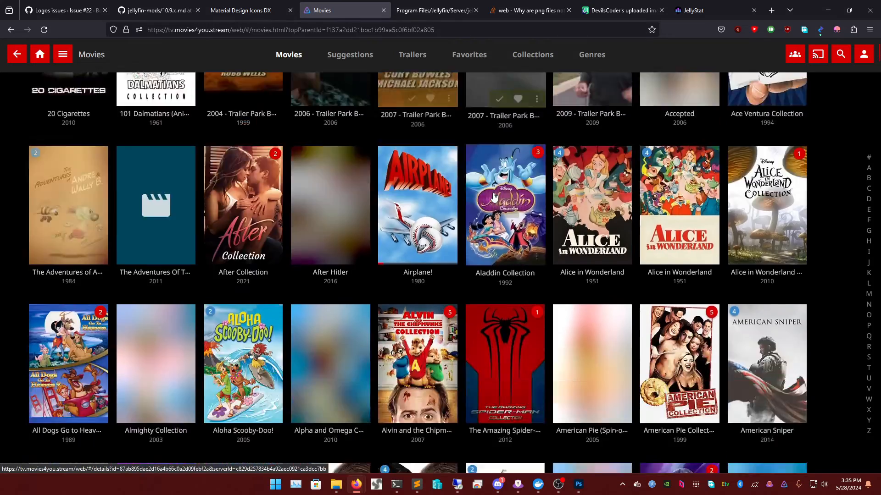
scroll(491, 209, "down", 20)
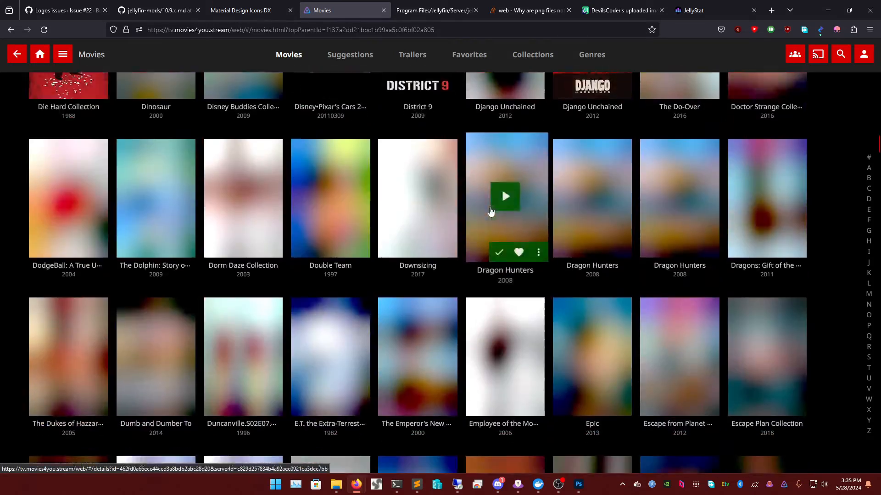
scroll(482, 218, "down", 20)
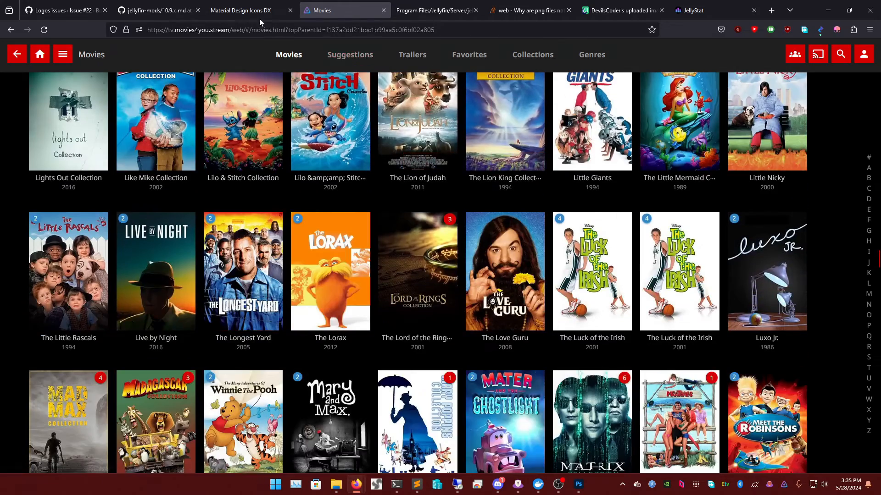
left_click(251, 11)
- Revisit the guide's page-size code line and send Jellyfin back to its home page
left_click(163, 10)
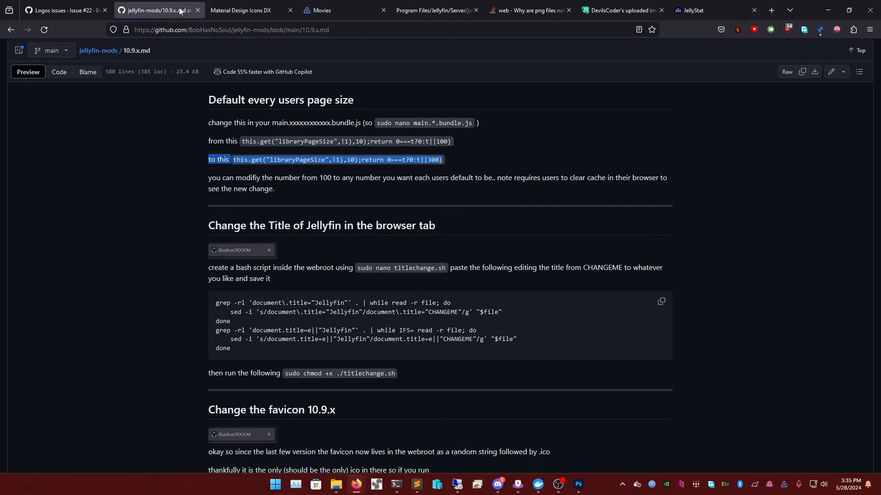
triple_click(397, 160)
left_click(399, 140)
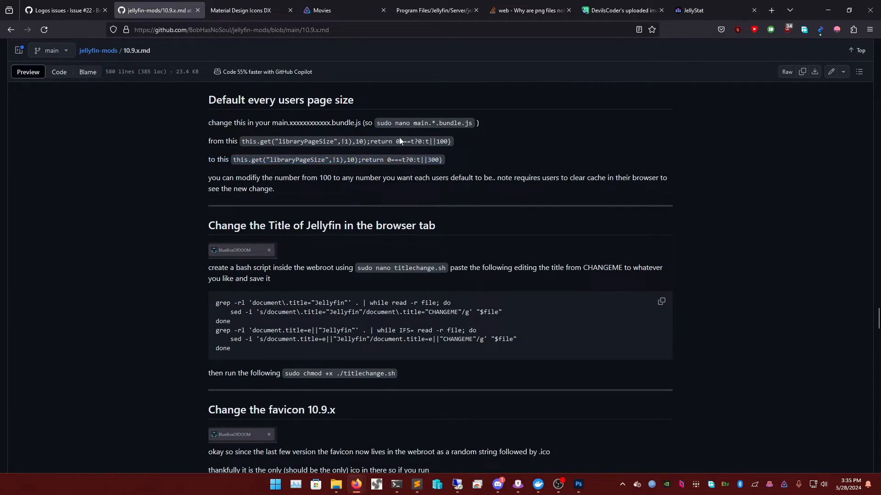
scroll(380, 206, "down", 1)
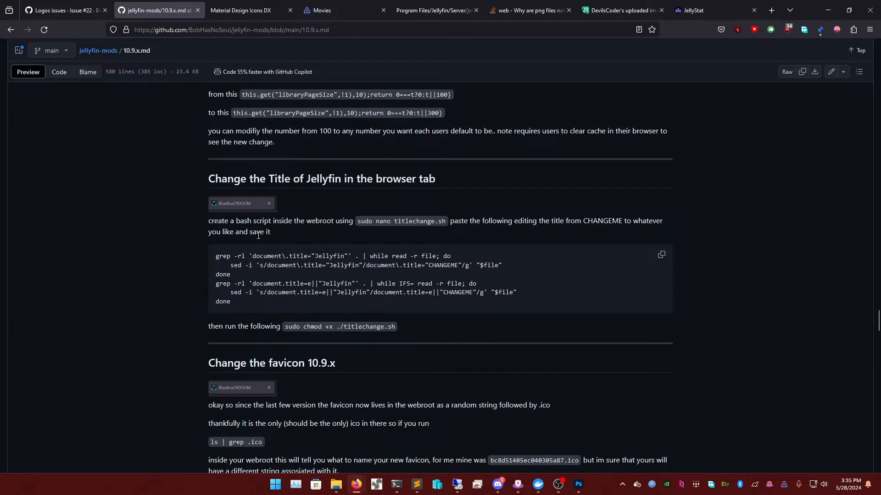
left_click(341, 4)
left_click(40, 54)
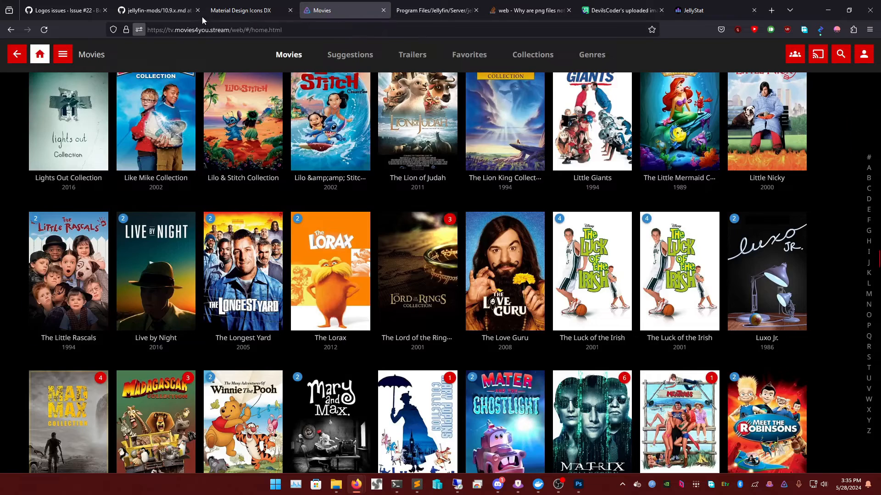
left_click(154, 4)
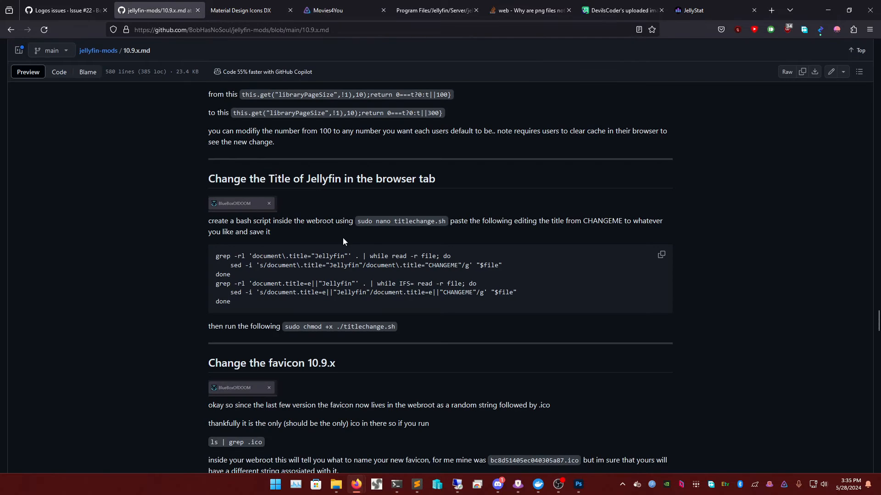
- Copy ls | grep .ico from 'Change the favicon 10.9.x' and paste it into the terminal
scroll(378, 253, "down", 4)
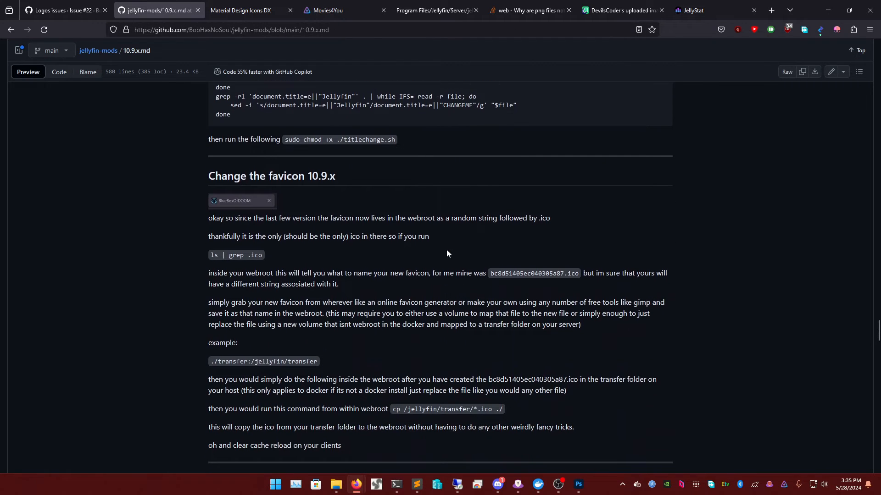
scroll(366, 218, "down", 3)
scroll(336, 198, "up", 2)
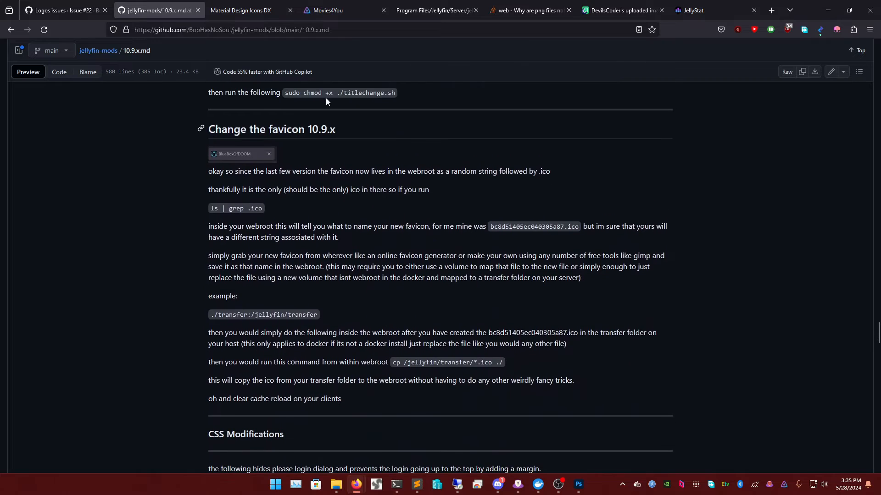
triple_click(278, 130)
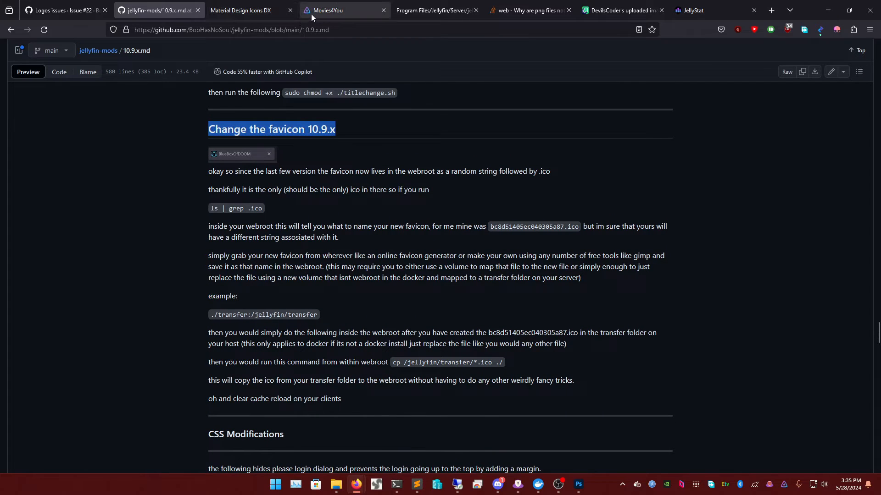
left_click(312, 188)
triple_click(227, 208)
right_click(231, 209)
left_click(245, 217)
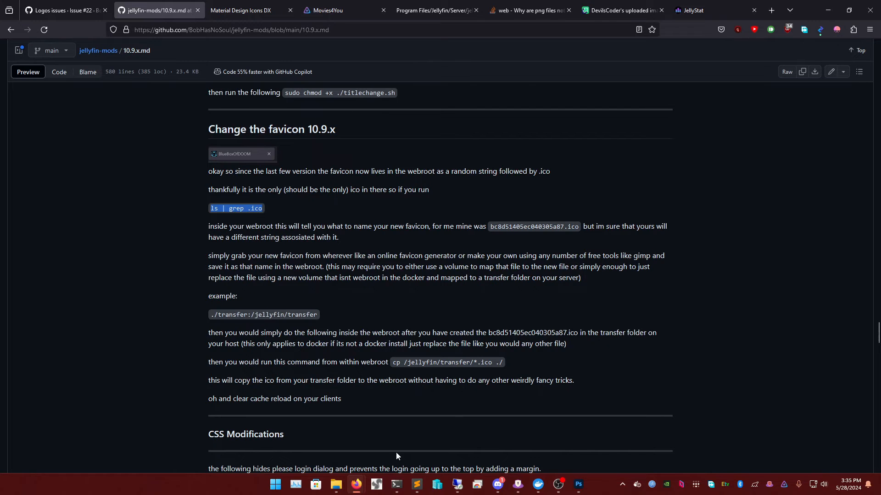
left_click(396, 484)
right_click(744, 362)
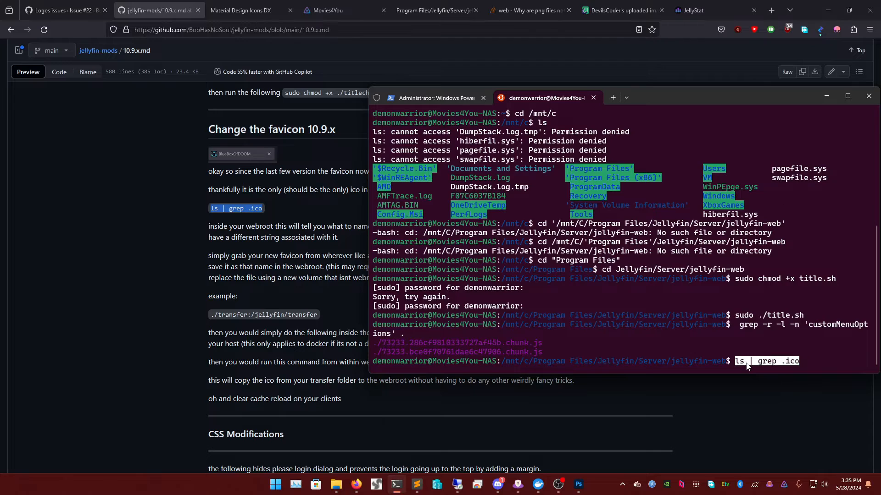
- Run ls | grep .ico and match the listed bc8d51405ec040305a87.ico against the guide's favicon name
key("Return")
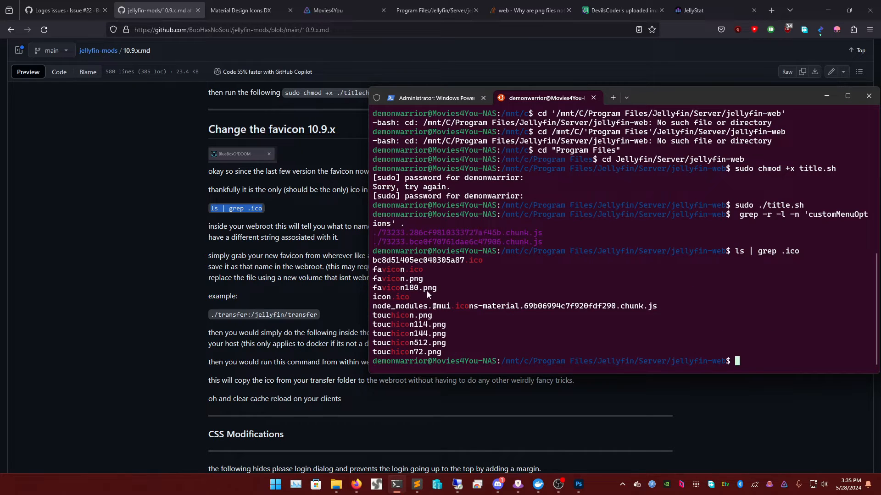
triple_click(383, 297)
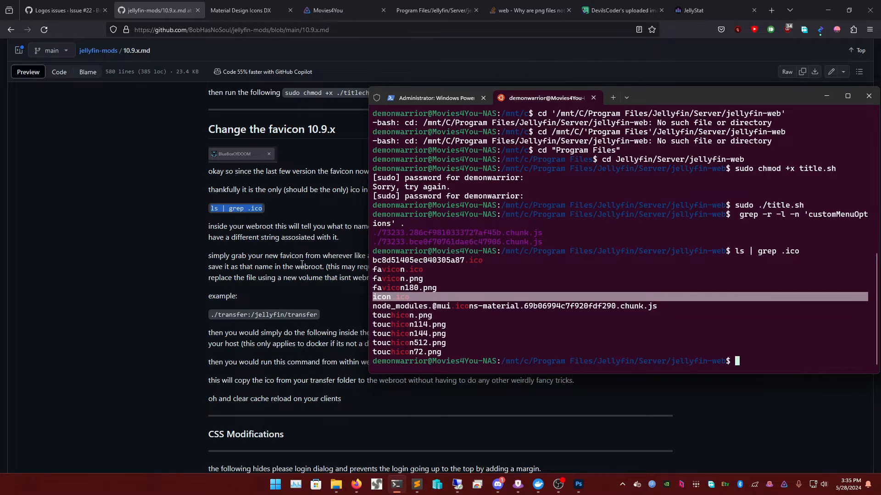
left_click(302, 264)
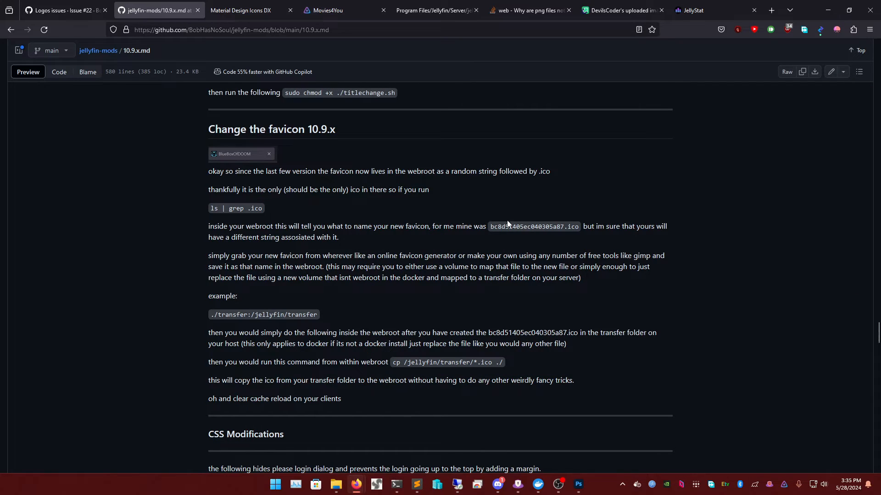
double_click(527, 227)
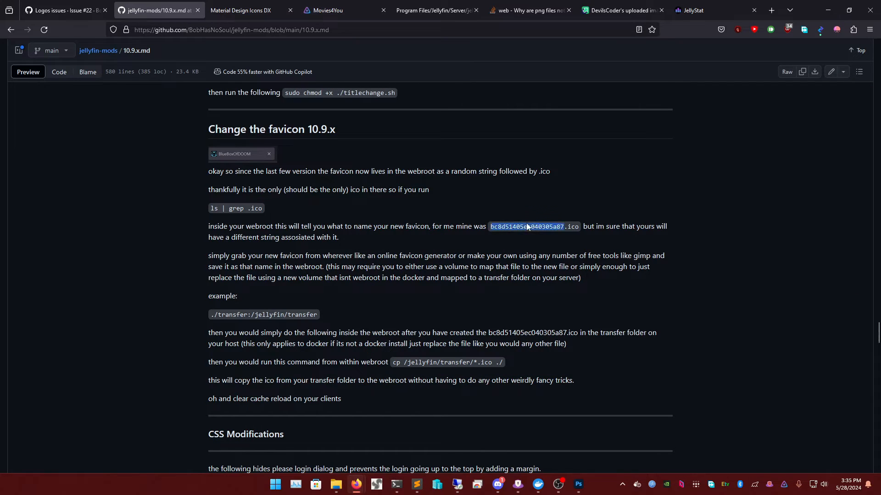
left_click(396, 484)
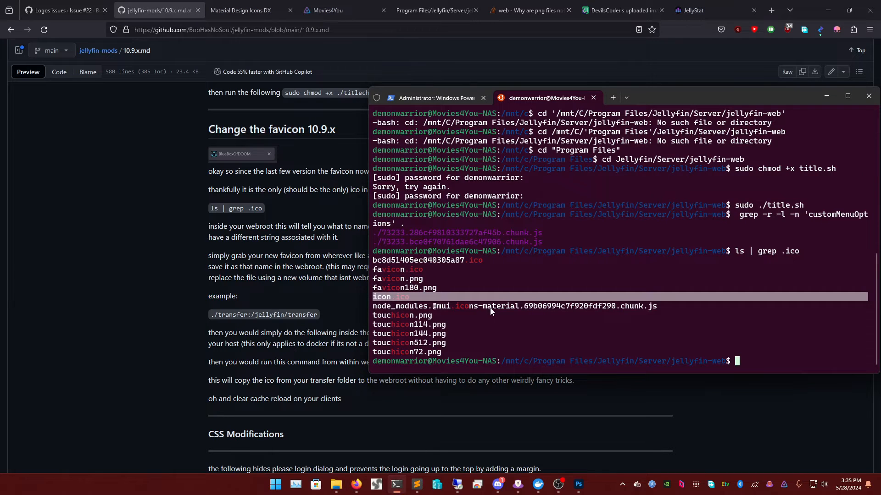
double_click(433, 260)
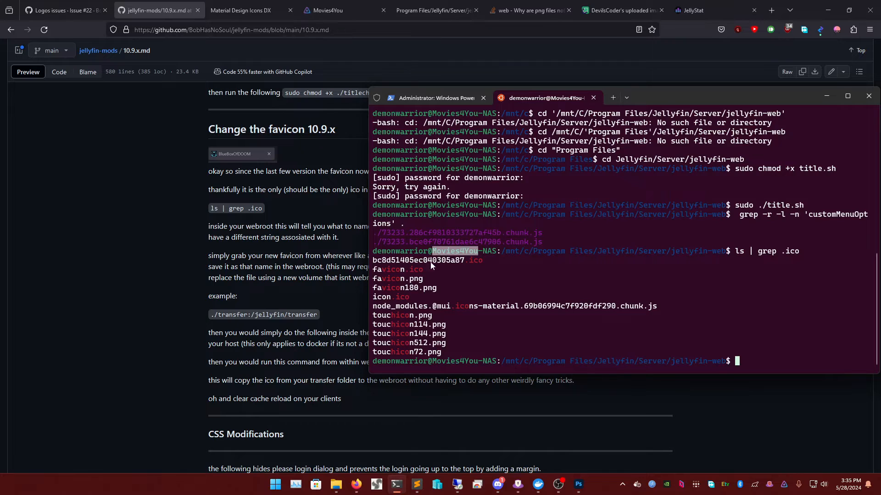
left_click(275, 292)
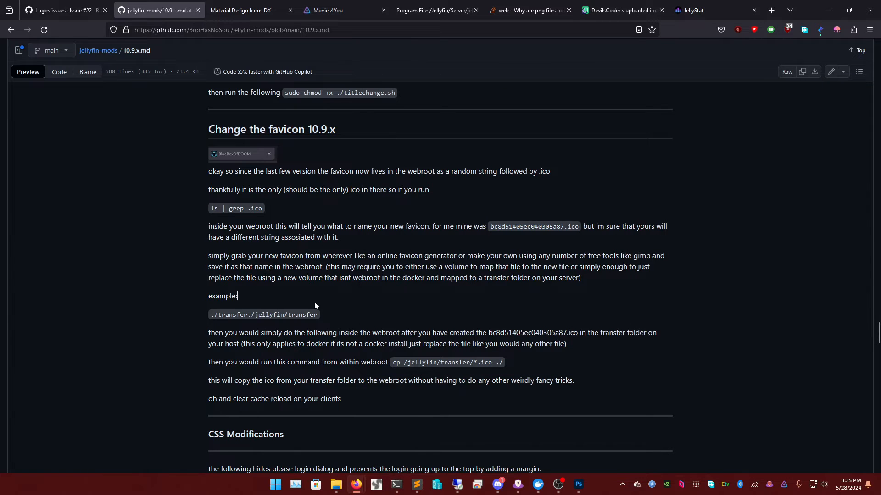
scroll(312, 305, "down", 1)
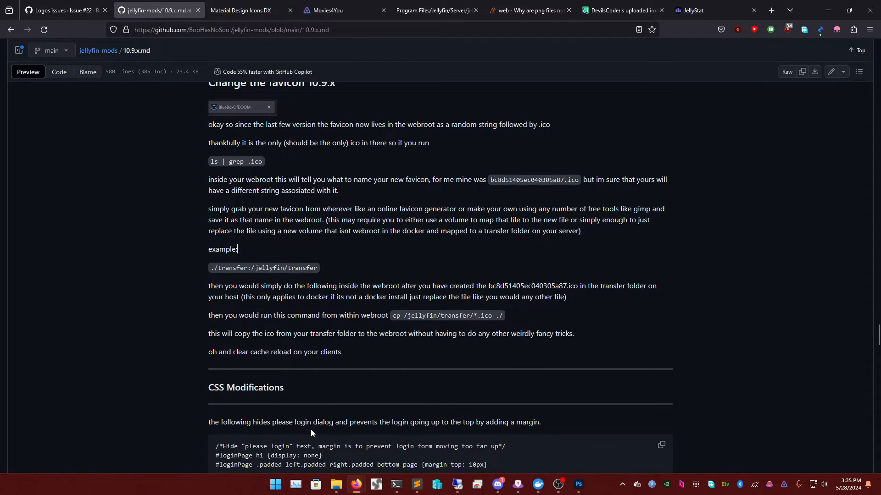
- Open the transfer folder in File Explorer
left_click(334, 487)
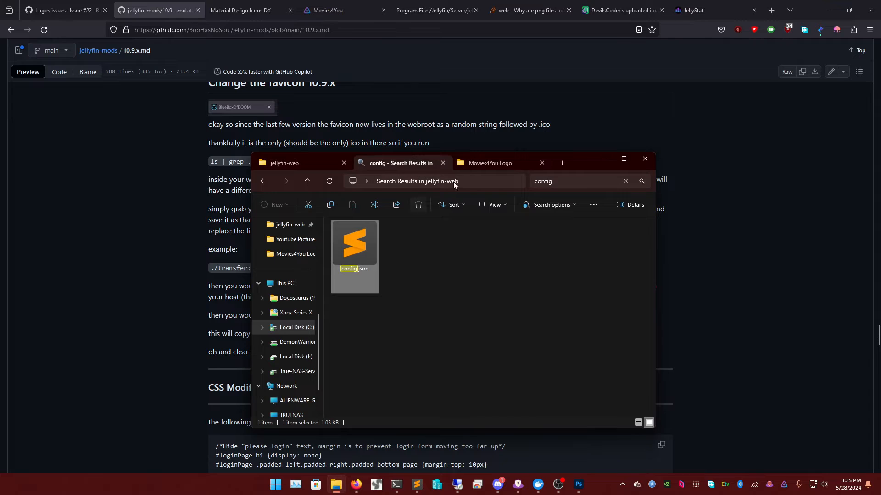
left_click(261, 185)
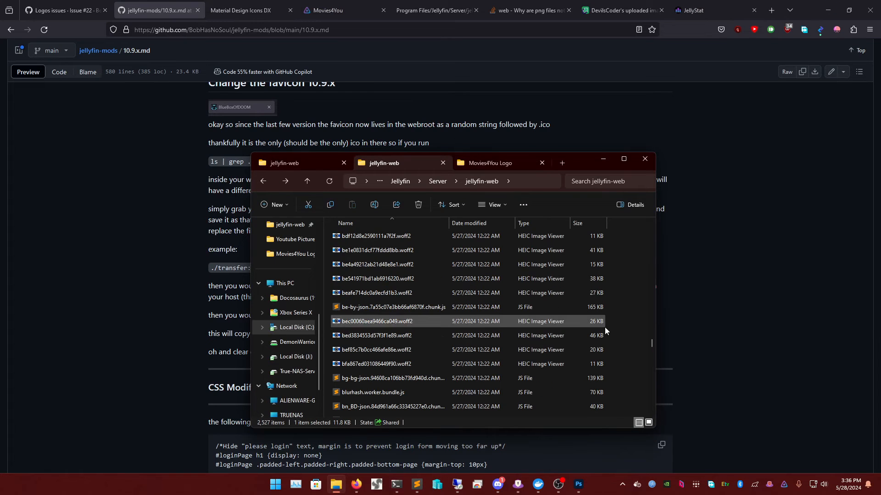
left_click_drag(651, 345, 652, 227)
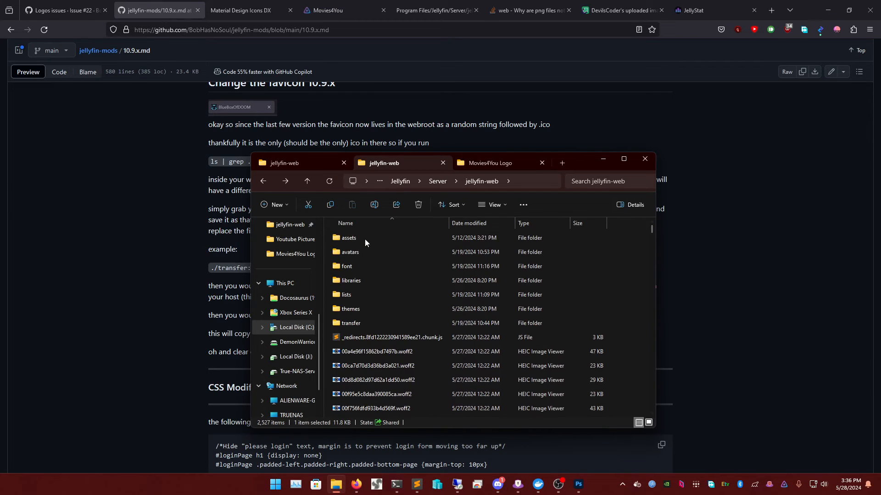
double_click(354, 323)
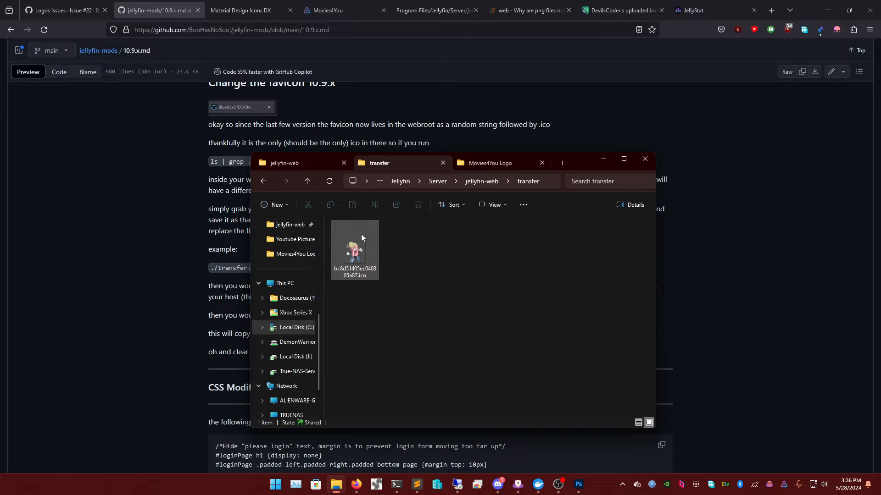
- Copy favicon.ico from the Movies4You Logo folder into the transfer folder
left_click(463, 162)
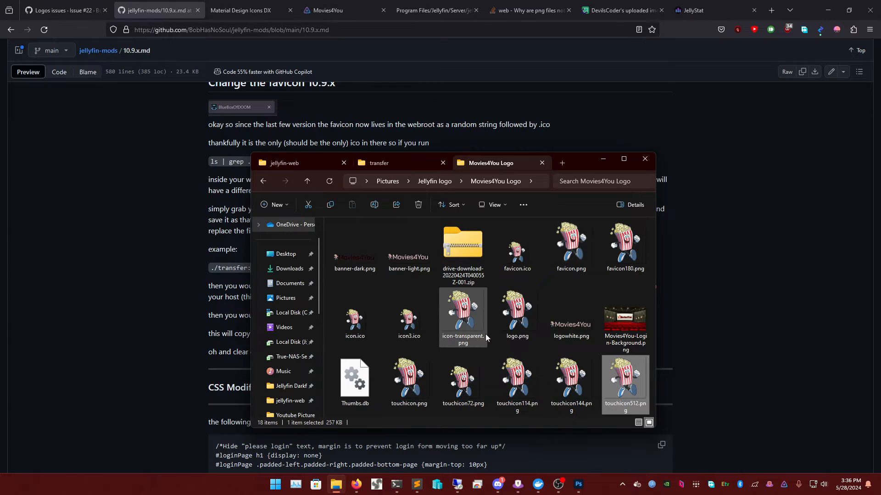
left_click(520, 254)
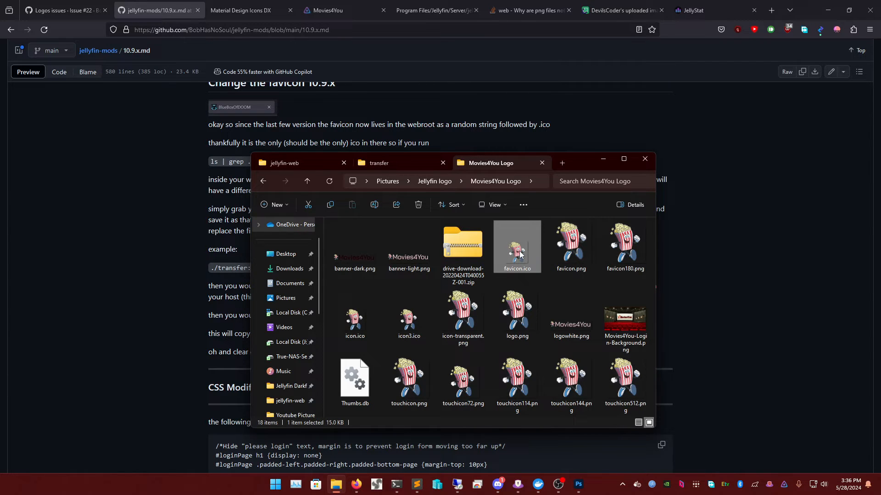
right_click(521, 254)
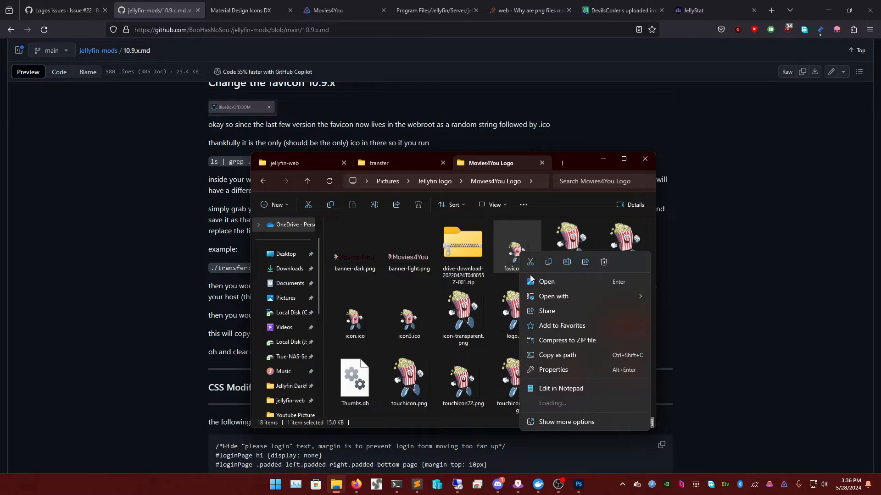
left_click(549, 267)
left_click(403, 163)
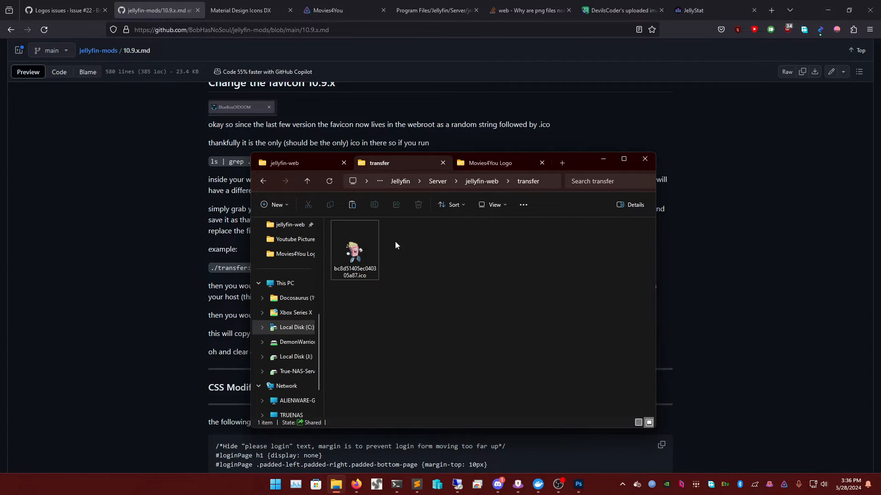
right_click(411, 298)
left_click(422, 307)
- Search the jellyfin-web folder for .ico files
left_click(318, 162)
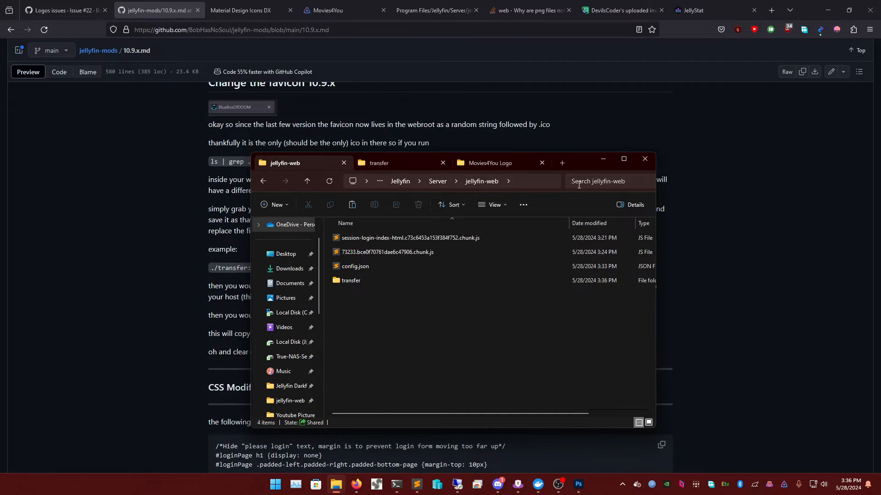
left_click(593, 184)
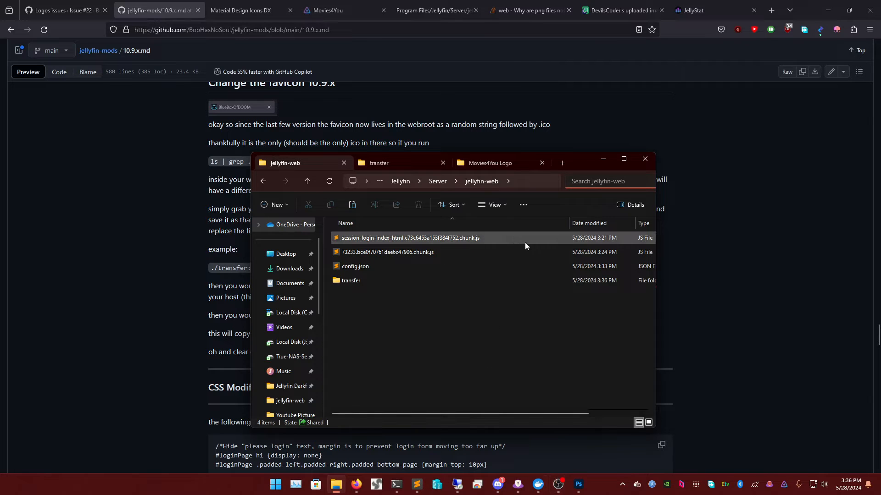
type(".ico")
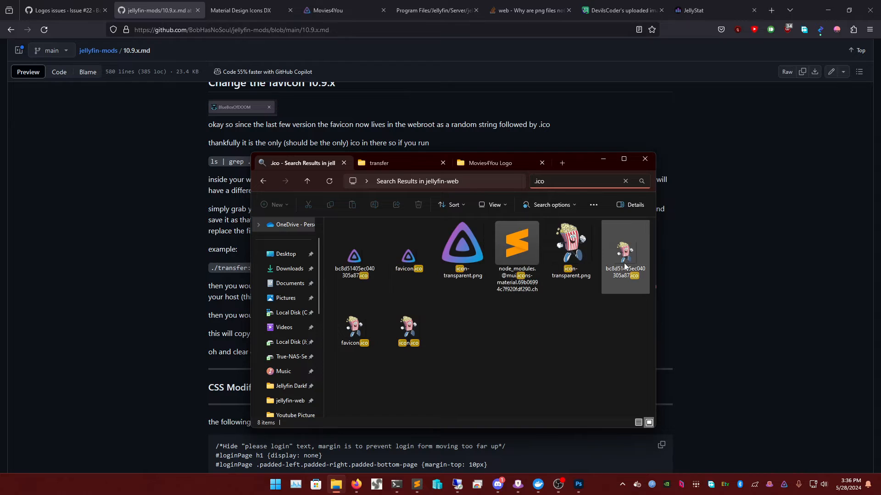
- Inspect the bc8d51405ec040305a87.ico result, then re-run the .ico search in jellyfin-web
left_click(626, 278)
left_click(626, 275)
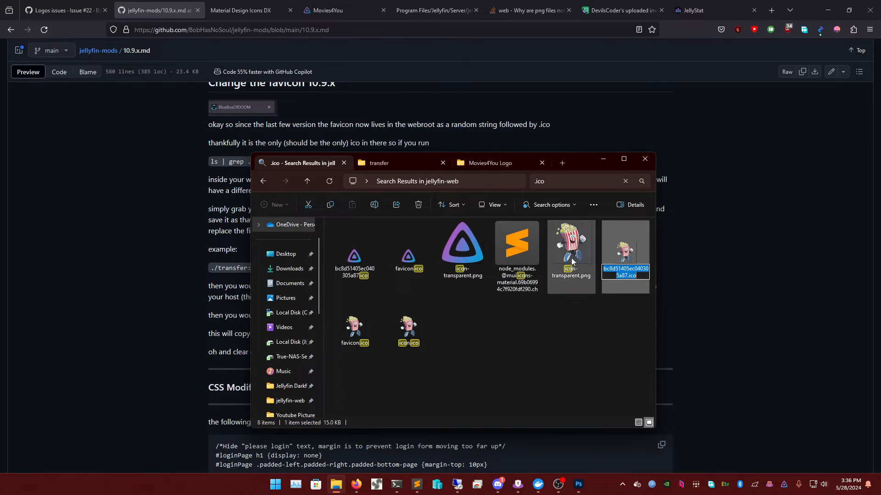
left_click(464, 315)
left_click(260, 181)
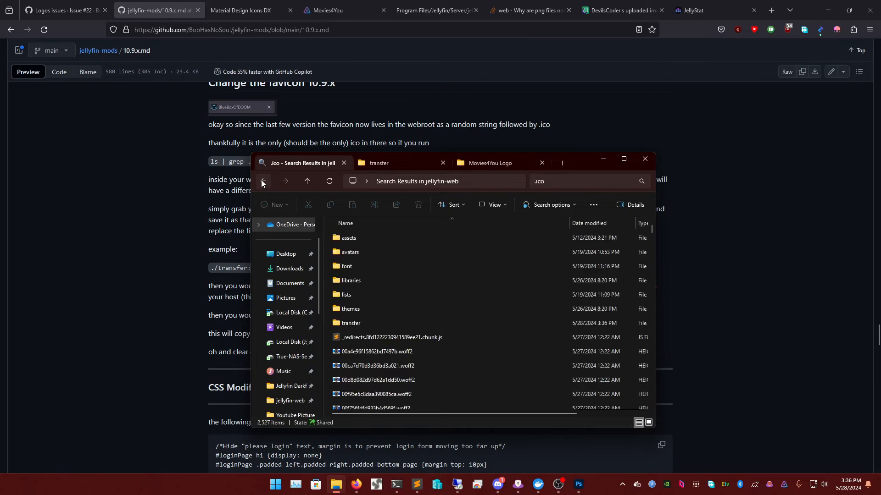
left_click(260, 181)
left_click(285, 182)
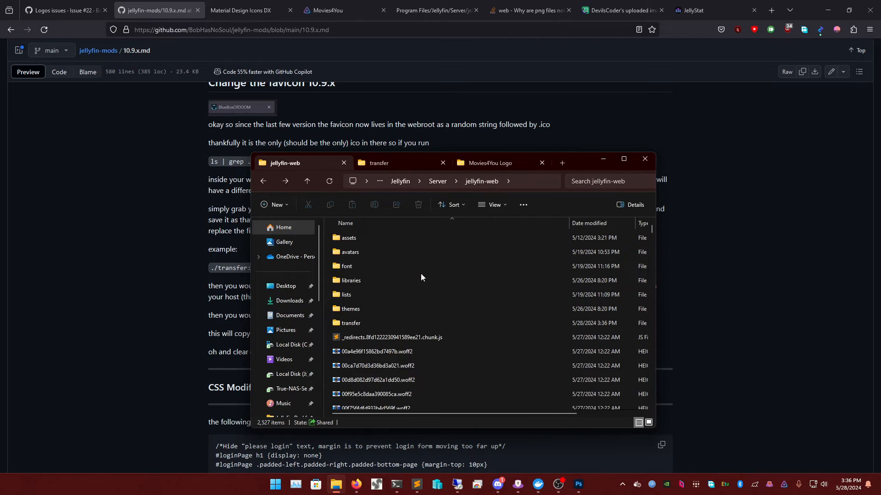
scroll(431, 294, "down", 10)
left_click(581, 184)
type(".ico")
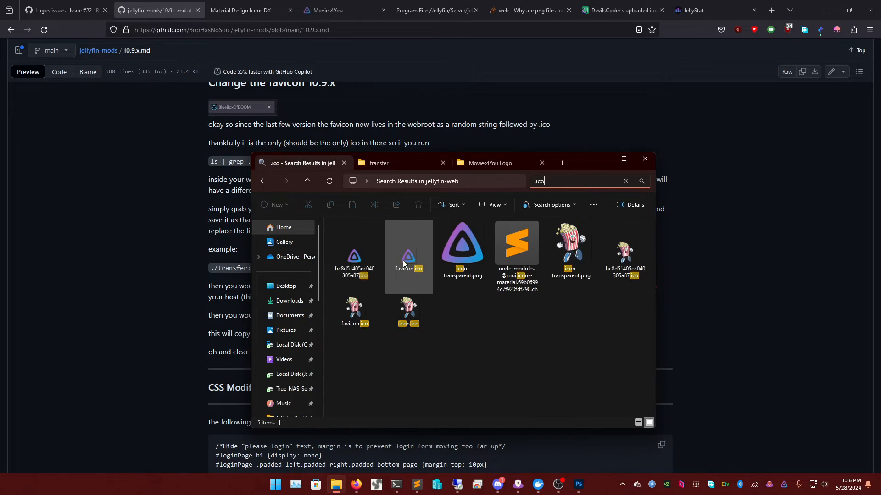
- Copy the bc8d51405ec040305a87.ico file name and go to the transfer folder
left_click(613, 278)
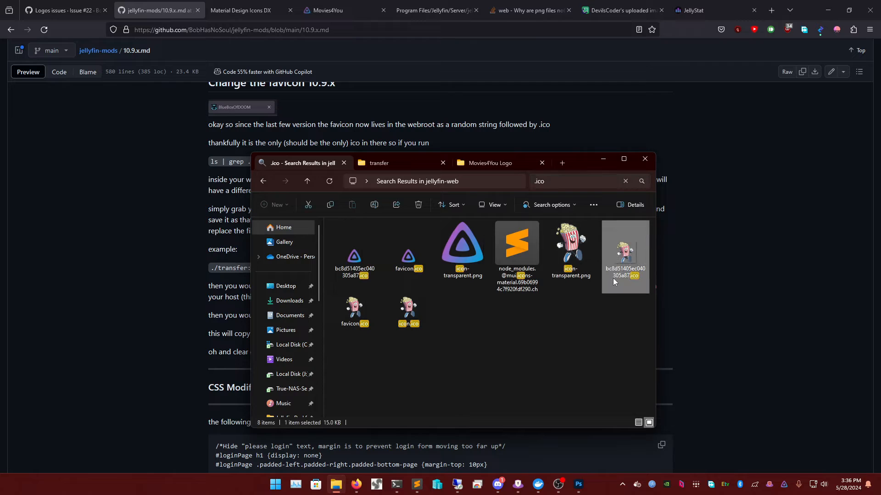
left_click(613, 278)
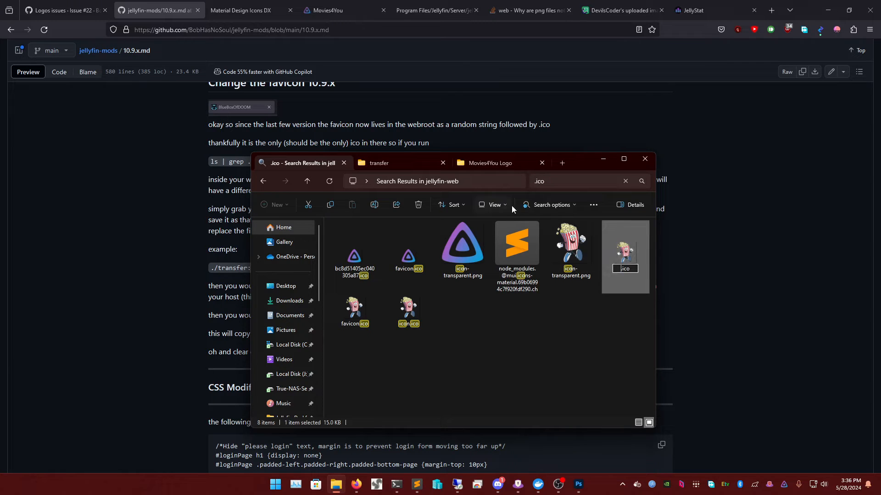
left_click(459, 168)
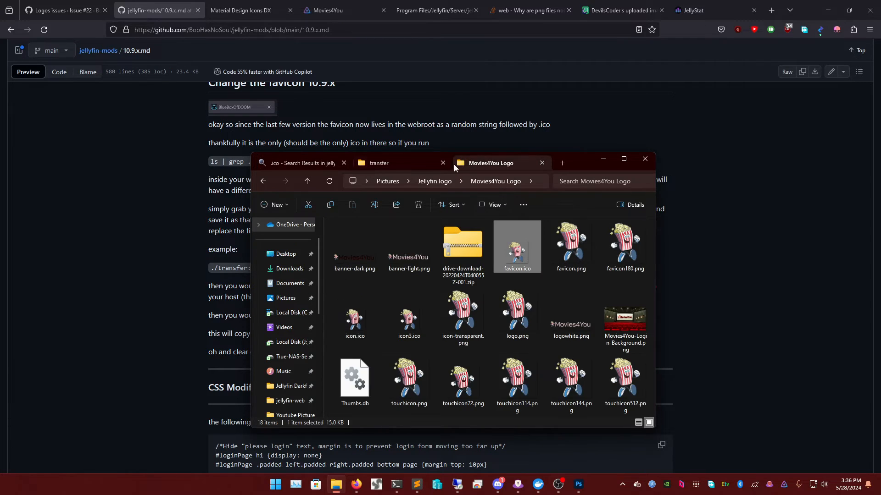
left_click(407, 166)
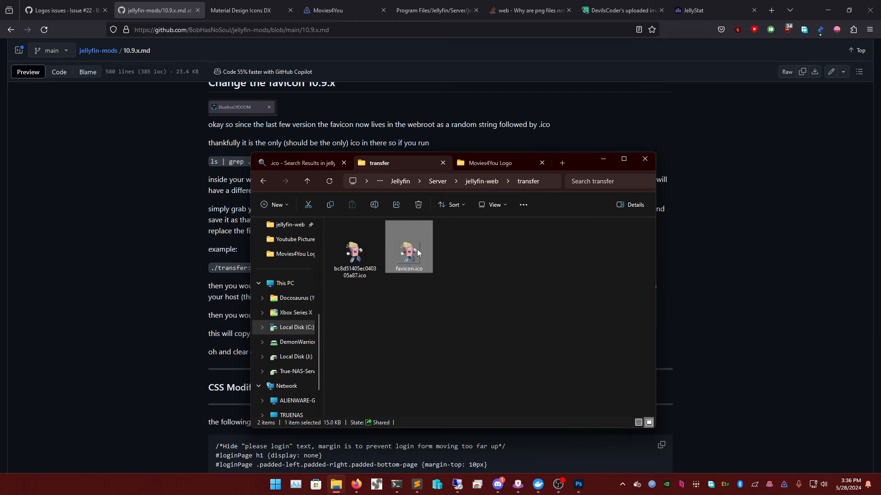
- Try renaming favicon.ico to bc8d51405ec040305a87.ico, decline the overwrite, and delete favicon.ico
left_click(416, 269)
key("ctrl+v")
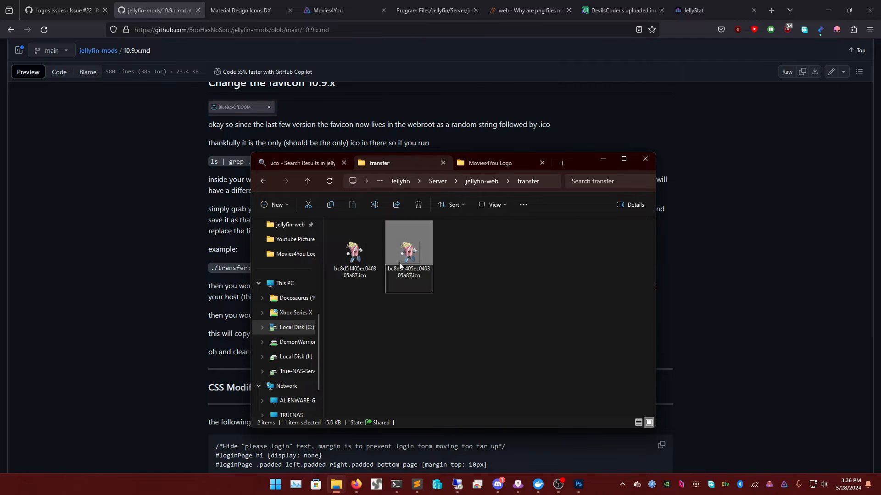
key("Return")
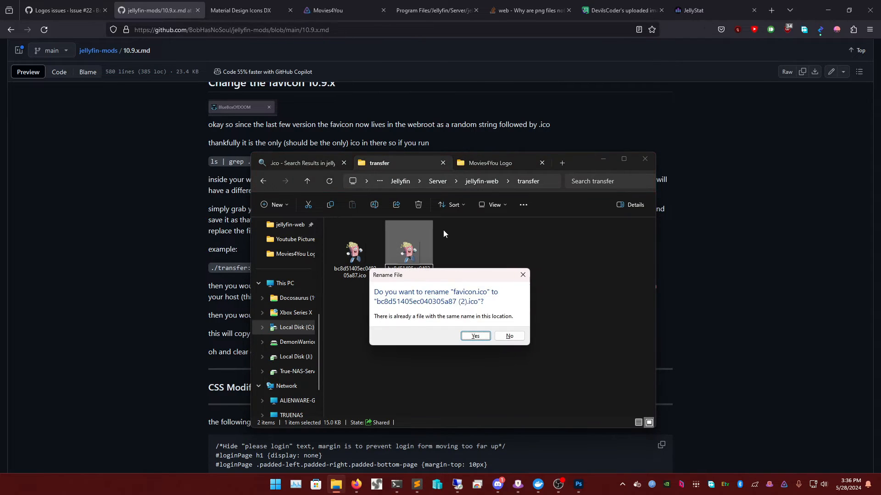
left_click(509, 336)
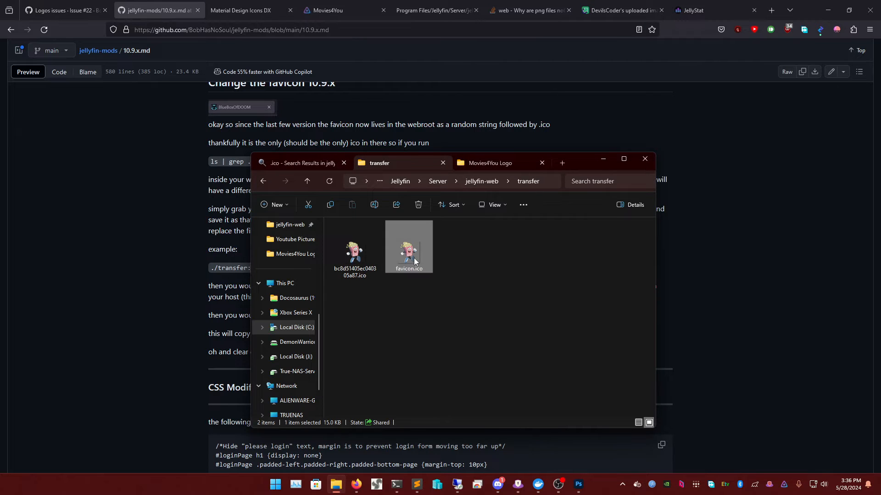
key("Delete")
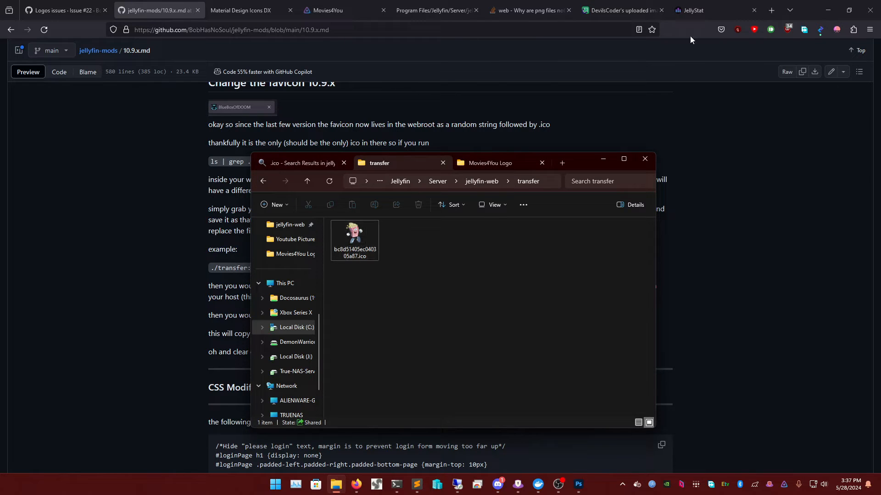
left_click(299, 163)
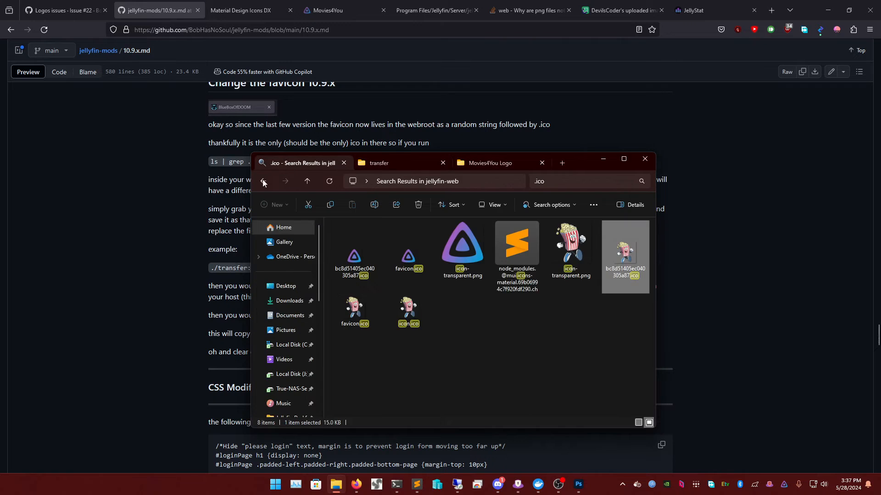
left_click(264, 181)
- Copy the cp /jellyfin/transfer/*.ico ./ command, then erase the wrong Movies4You text pasted in the terminal
left_click(251, 270)
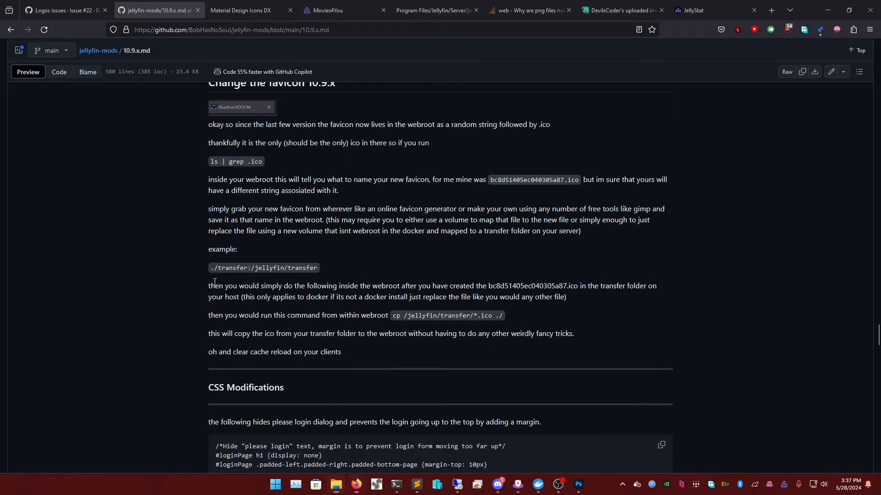
left_click_drag(394, 316, 505, 317)
right_click(505, 317)
left_click(514, 325)
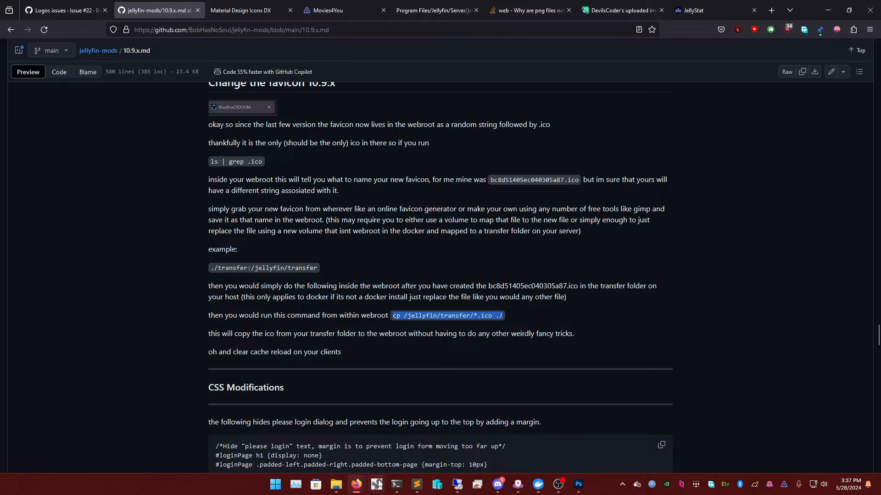
left_click(404, 488)
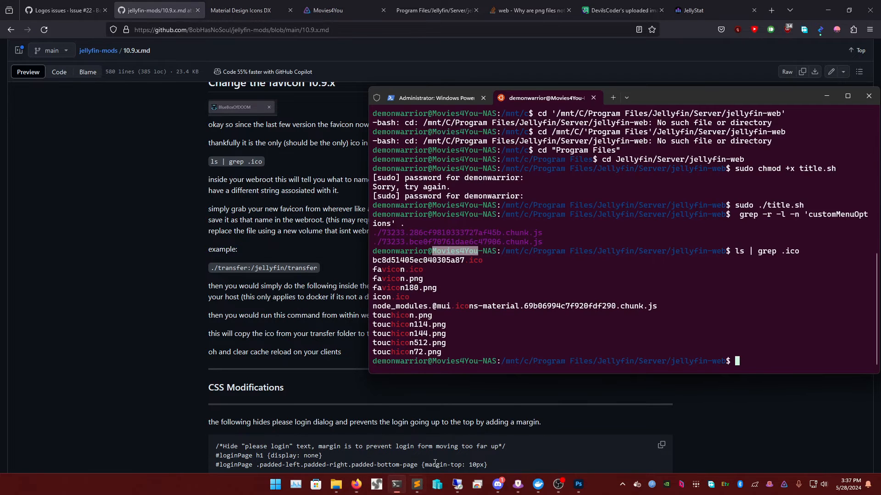
right_click(752, 362)
key("Delete")
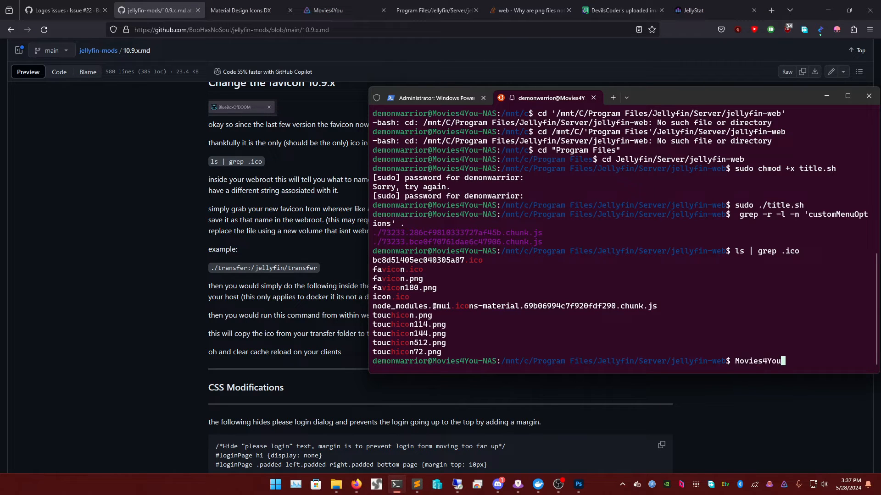
key("BackSpace")
key("BackSpace")
key("BackSpace")
key("BackSpace")
key("BackSpace")
key("BackSpace")
key("BackSpace")
key("BackSpace")
key("BackSpace")
key("BackSpace")
- Copy the cp /jellyfin/transfer/*.ico ./ command from the README again
left_click(276, 351)
left_click_drag(394, 317, 503, 318)
right_click(503, 318)
left_click(513, 329)
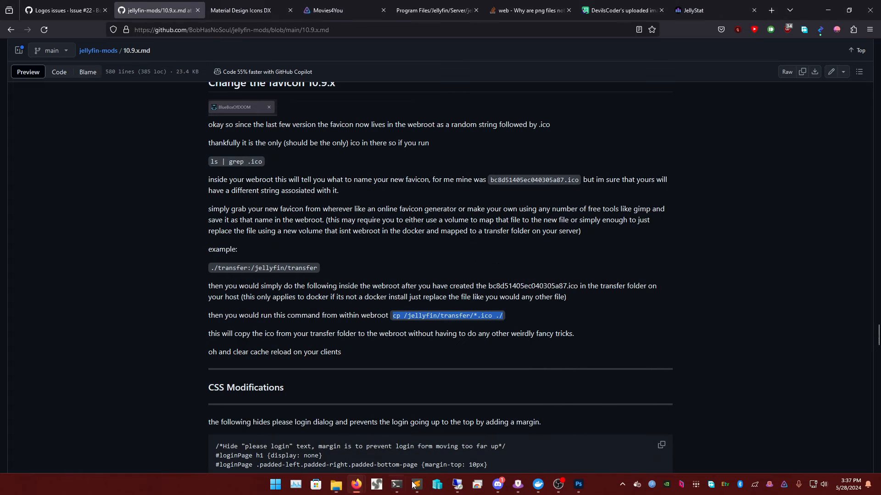
- Paste the cp command, trim it to cp /transfer/*.ico ./, and open the new-tab profile list
left_click(398, 490)
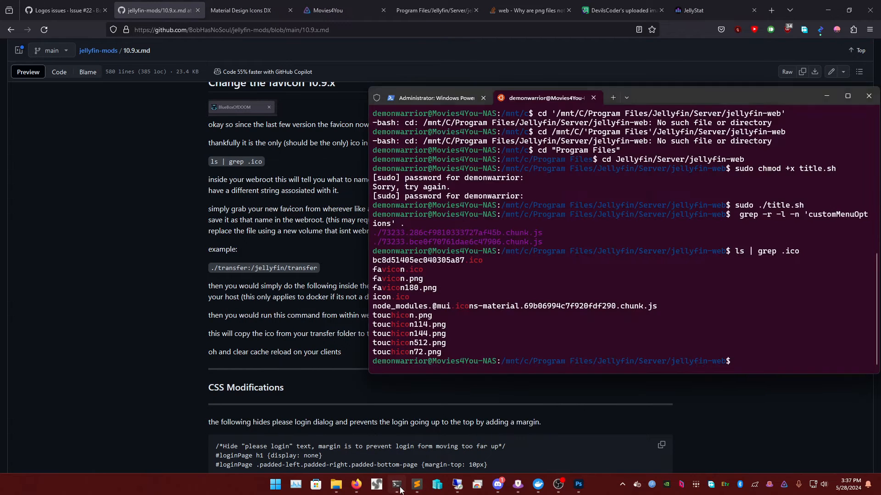
right_click(734, 361)
key("Left")
key("Left")
key("Left")
key("Left")
key("Left")
key("Left")
key("Left")
key("Left")
key("Left")
key("Left")
key("Left")
key("Left")
key("Left")
key("Left")
key("Left")
key("Left")
key("Left")
key("Left")
key("Left")
key("Left")
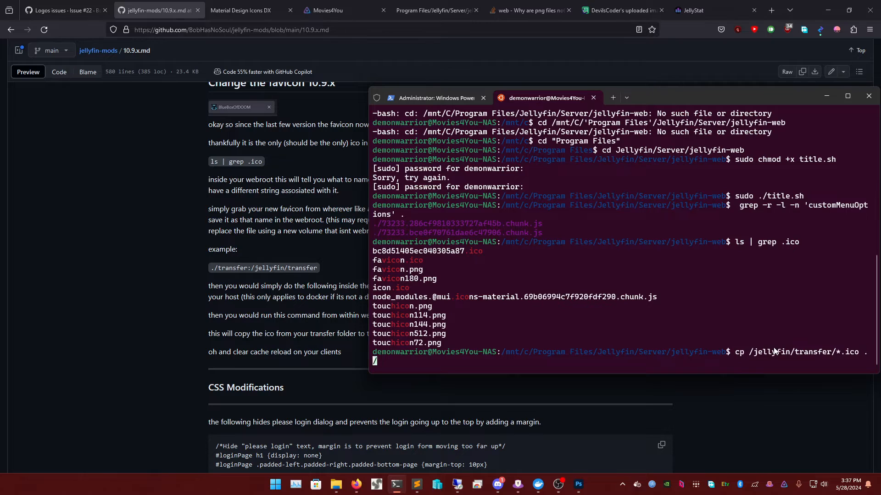
key("Right")
key("Right")
key("Right")
key("Right")
key("Right")
key("Right")
key("Right")
key("Right")
key("Right")
key("Left")
key("Left")
key("Left")
key("Left")
key("Left")
key("Left")
key("Left")
key("Left")
key("BackSpace")
key("BackSpace")
key("BackSpace")
key("BackSpace")
key("BackSpace")
key("BackSpace")
key("BackSpace")
key("BackSpace")
key("BackSpace")
key("Right")
key("Right")
key("Right")
key("Right")
key("Right")
key("Right")
key("Right")
key("Right")
key("Right")
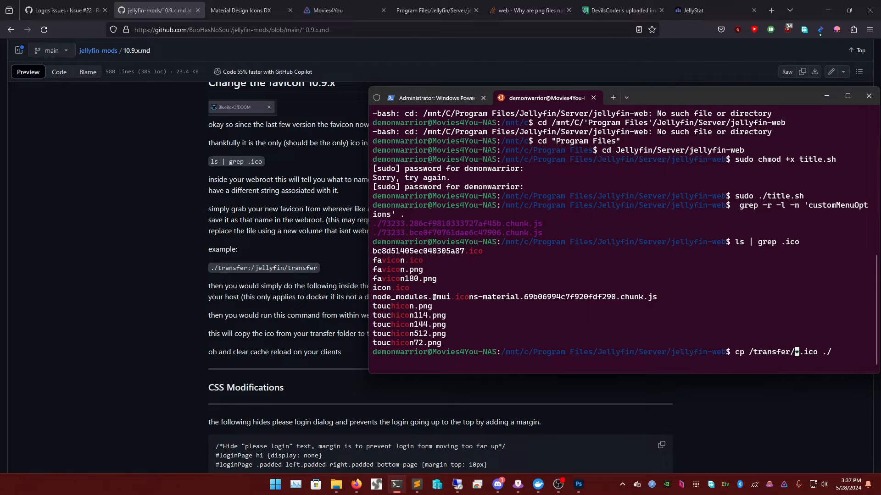
left_click(626, 98)
- Open a new Ubuntu 22.04.3 LTS tab and copy the jellyfin-web path from the earlier session
left_click(641, 159)
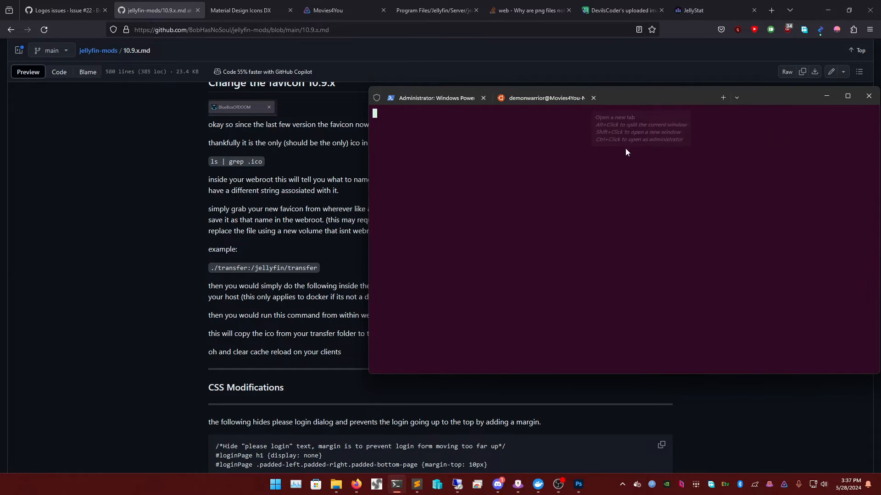
left_click(523, 98)
mouse_move(502, 351)
left_mouse_down()
mouse_move(721, 351)
mouse_move(515, 356)
left_mouse_up()
right_click(722, 352)
right_click(502, 356)
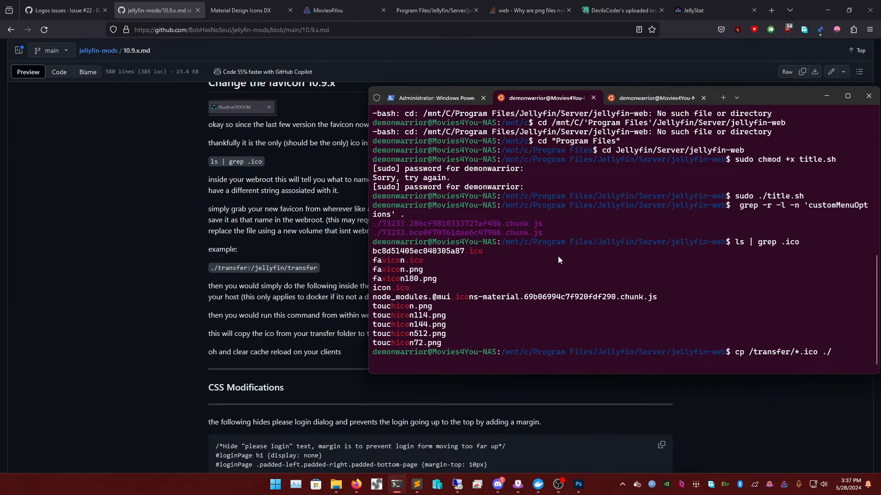
left_click(632, 101)
- Change to "/mnt/c/Program Files/Jellyfin/Server/jellyfin-web", wrapping the path in quotes after the first attempt fails
type("cd")
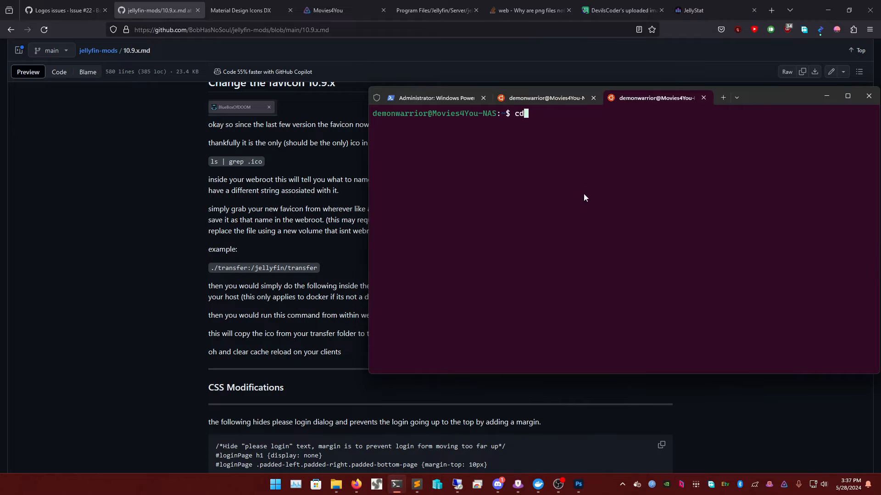
right_click(582, 181)
key("Tab")
key("Return")
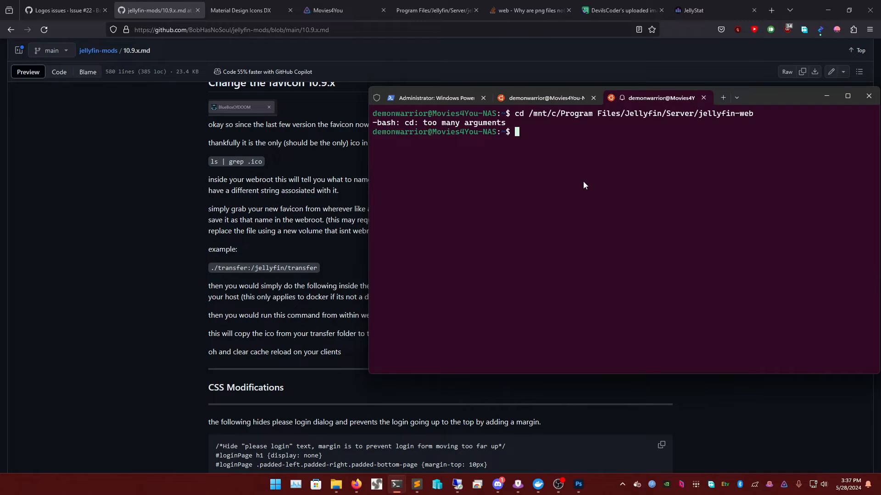
key("Up")
key("Left")
key("Left")
key("Left")
key("Left")
key("Left")
key("Left")
key("Left")
key("Left")
key("Left")
key("Left")
key("Left")
key("Left")
key("Left")
key("Left")
key("Left")
key("Left")
key("Left")
key("Left")
key("Left")
key("Left")
key("Left")
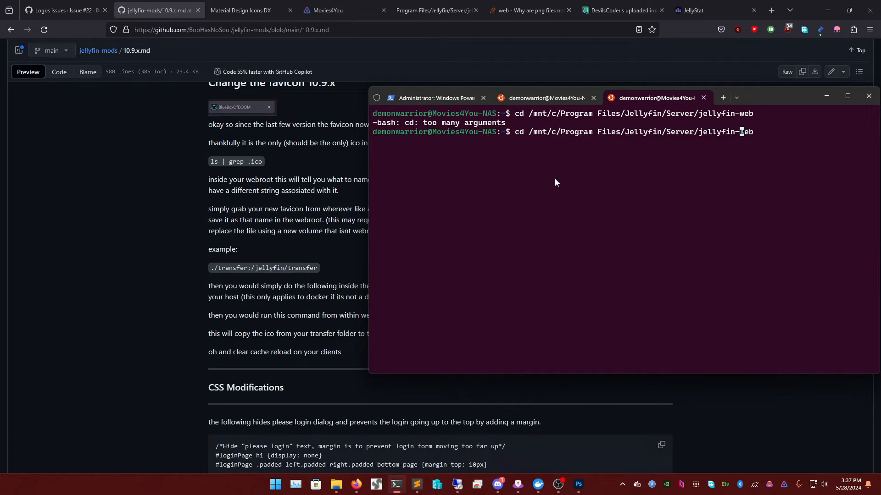
key("Left")
key("Left")
key("Left")
key("Left")
type("\"")
key("End")
type("\"")
key("Return")
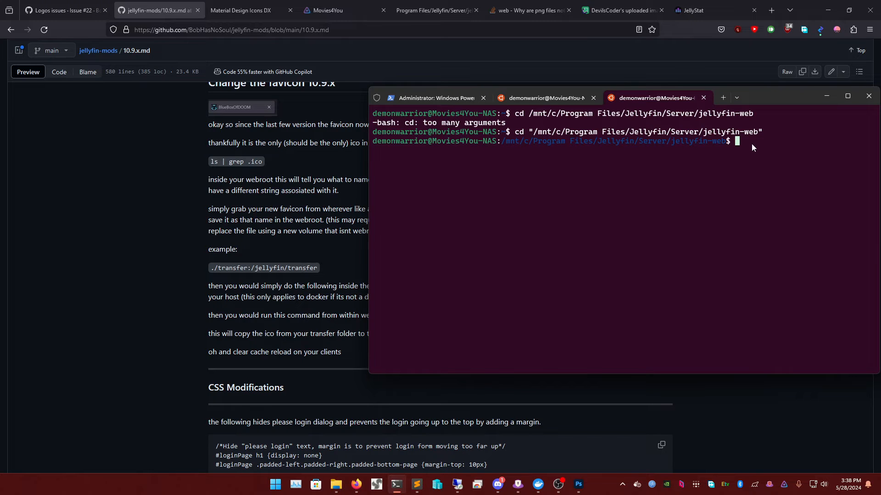
- List jellyfin-web, then enter transfer and confirm it holds bc8d51405ec040305a87.ico
type("ls")
key("Return")
scroll(576, 210, "up", 10)
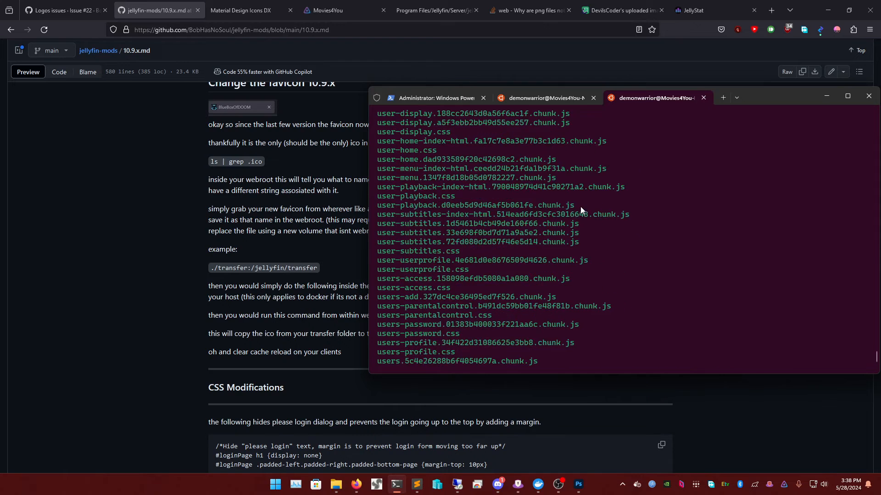
scroll(819, 310, "down", 8)
scroll(815, 320, "down", 2)
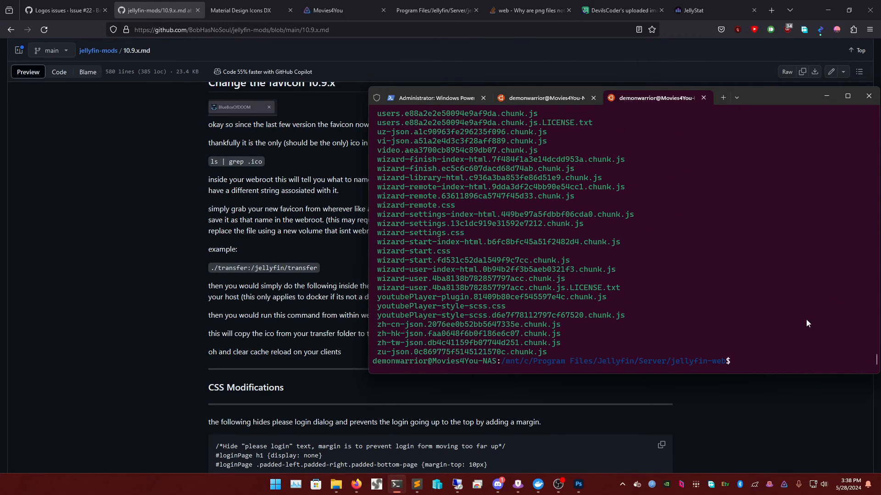
type("cd transfer")
key("Return")
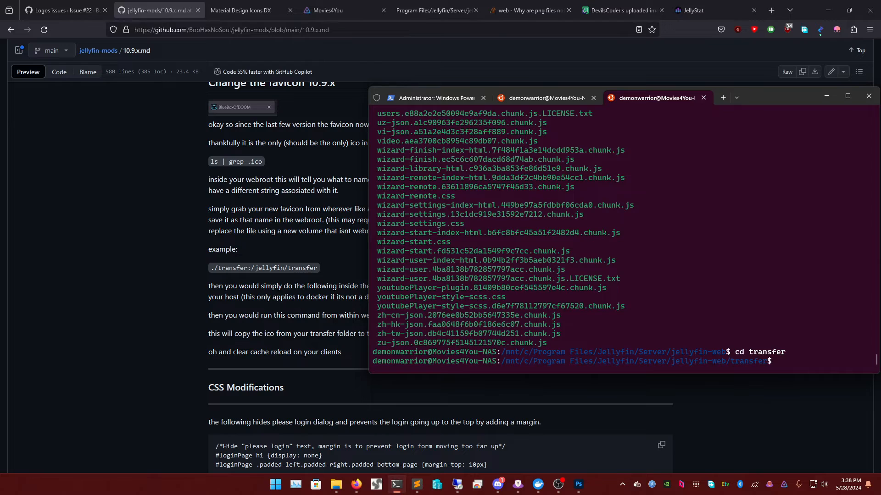
type("ls")
key("Return")
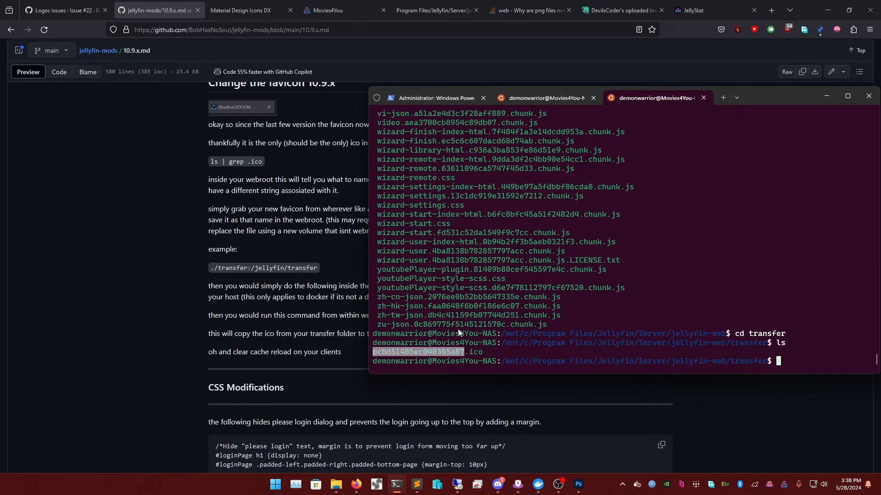
left_click(546, 97)
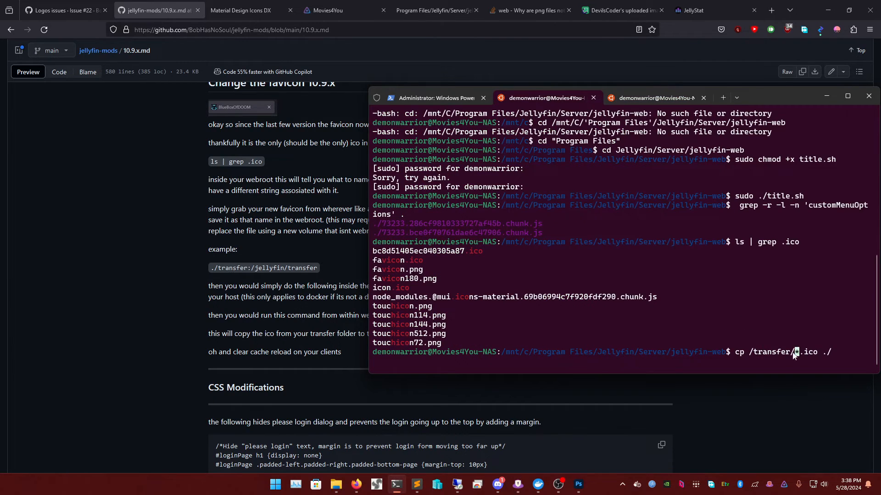
- Retry the failed wildcard cp with the exact file name bc8d51405ec040305a87.ico copied from the transfer listing
key("Left")
key("Left")
key("Left")
key("Left")
key("Left")
key("Left")
key("Right")
key("Right")
key("Right")
key("Right")
key("Right")
key("Right")
key("Right")
key("Right")
key("Right")
key("Right")
key("Right")
key("Right")
key("Right")
key("Right")
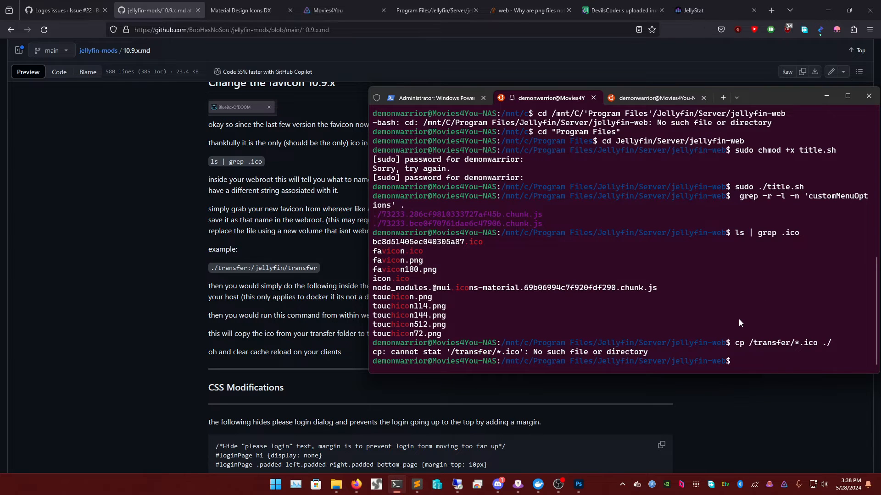
key("Up")
key("Left")
key("Left")
key("Left")
key("Left")
key("Left")
key("Left")
key("Left")
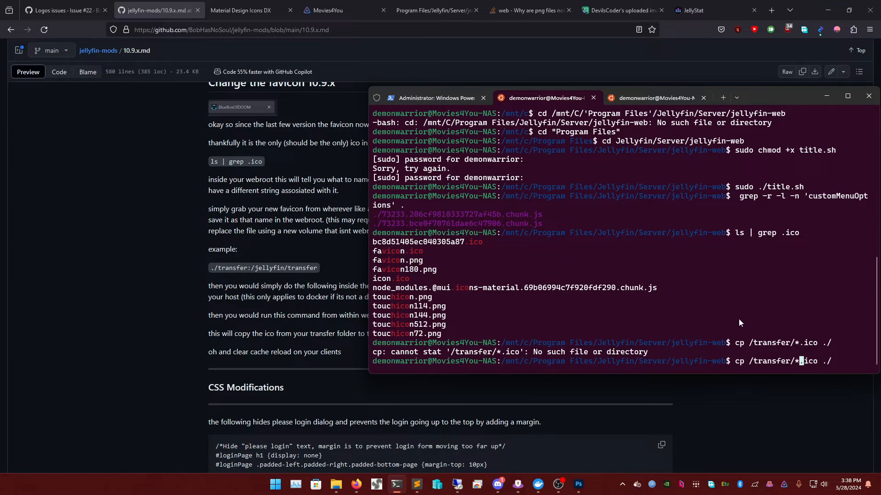
left_click(660, 99)
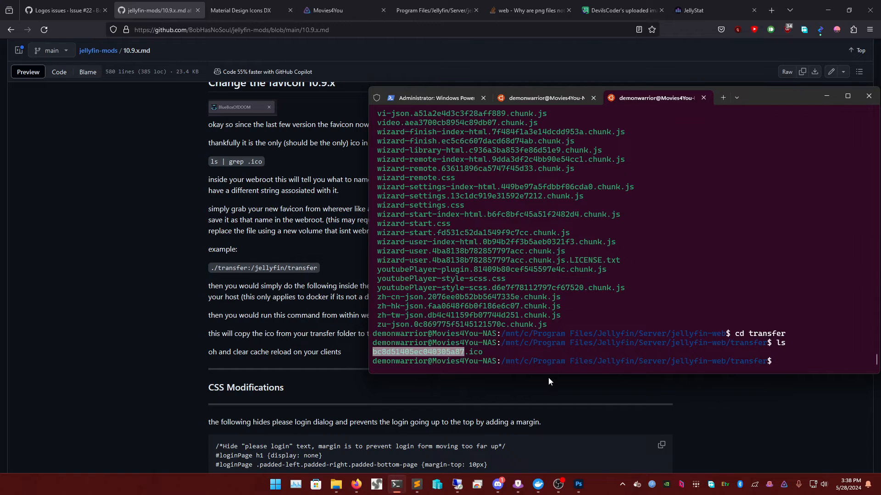
left_click(445, 351)
double_click(448, 353)
key("ctrl+c")
right_click(454, 354)
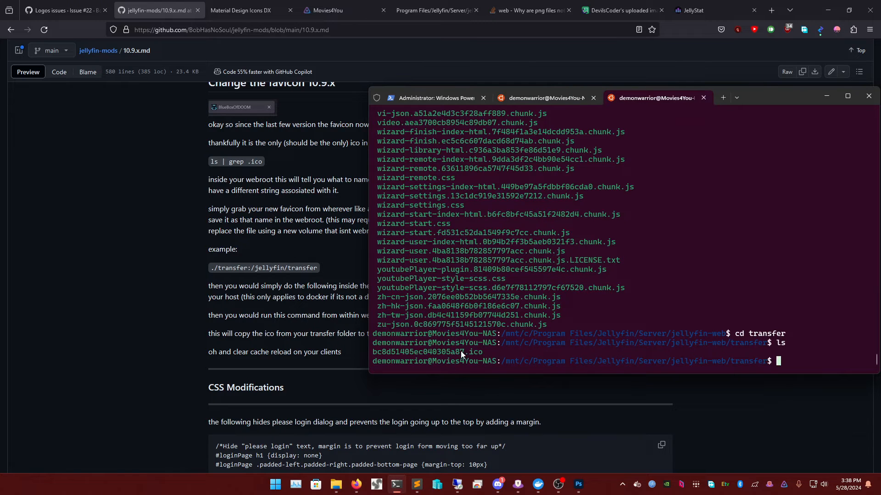
left_click(561, 97)
right_click(797, 360)
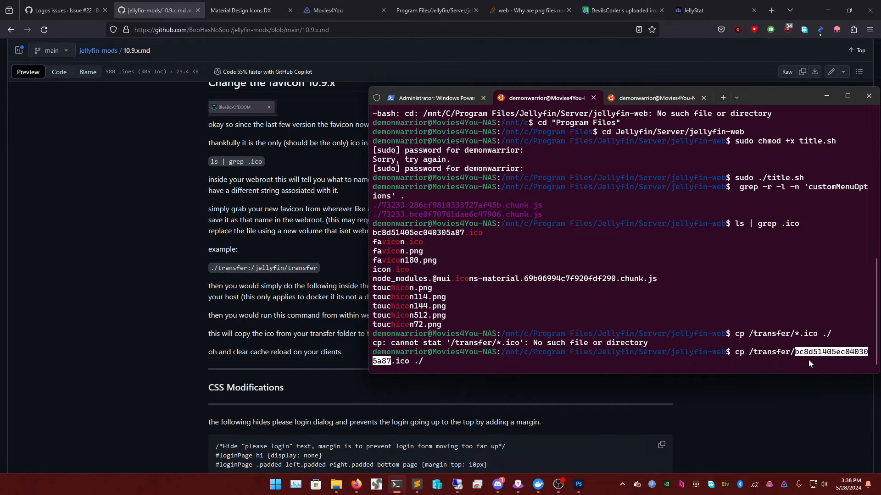
key("Return")
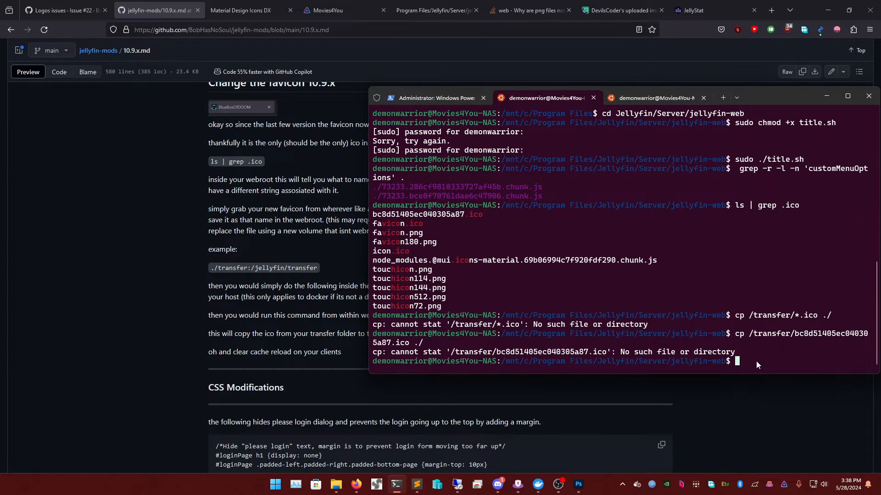
- Fix the source path and run cp ./transfer/bc8d51405ec040305a87.ico ./ successfully
key("Up")
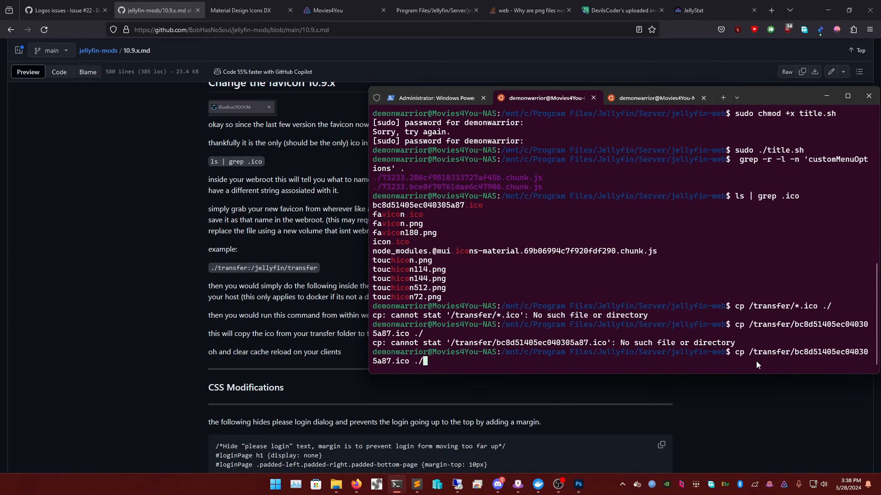
key("Left")
key("Left")
key("BackSpace")
key("Right")
key("Right")
key("Right")
key("Left")
key("Left")
key("Left")
key("Left")
key("Left")
key("Left")
key("Left")
key("Left")
key("Left")
key("Left")
key("Left")
key("Left")
key("Left")
key("Left")
key("Left")
key("Left")
key("Left")
key("Left")
key("Left")
key("Left")
key("Right")
type("./")
key("BackSpace")
key("Return")
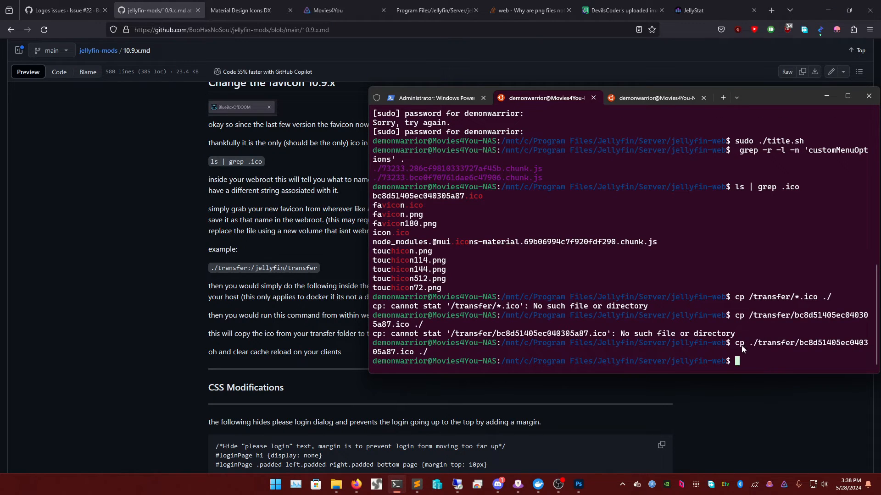
key("Up")
key("Left")
key("Left")
key("Left")
key("Left")
key("Left")
key("Left")
key("Left")
key("Left")
key("Left")
key("Left")
key("Left")
key("Left")
key("Left")
key("Left")
key("Left")
key("Left")
key("Left")
key("Left")
key("Left")
key("Left")
key("Left")
key("Left")
key("Left")
key("Left")
key("Left")
key("Left")
key("Left")
key("Left")
key("Left")
key("Right")
key("Right")
key("Right")
key("Right")
key("Right")
key("Right")
key("Right")
key("Right")
key("Right")
key("Right")
key("Right")
key("Right")
key("Right")
key("Right")
key("Right")
key("Right")
key("Right")
key("Right")
key("Right")
key("Right")
key("Right")
key("Right")
key("Right")
key("Right")
key("Right")
key("Right")
key("Right")
key("Right")
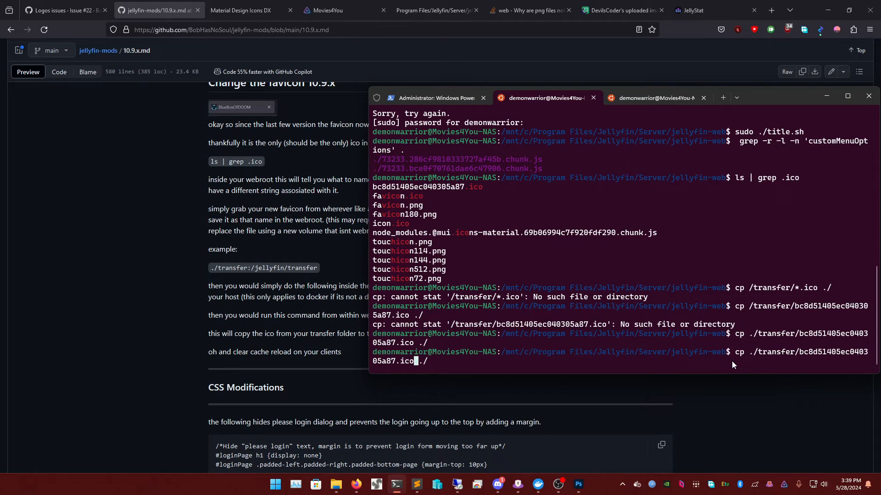
- Reload the Movies4You Jellyfin page so it shows the custom favicon
left_click(318, 14)
key("F5")
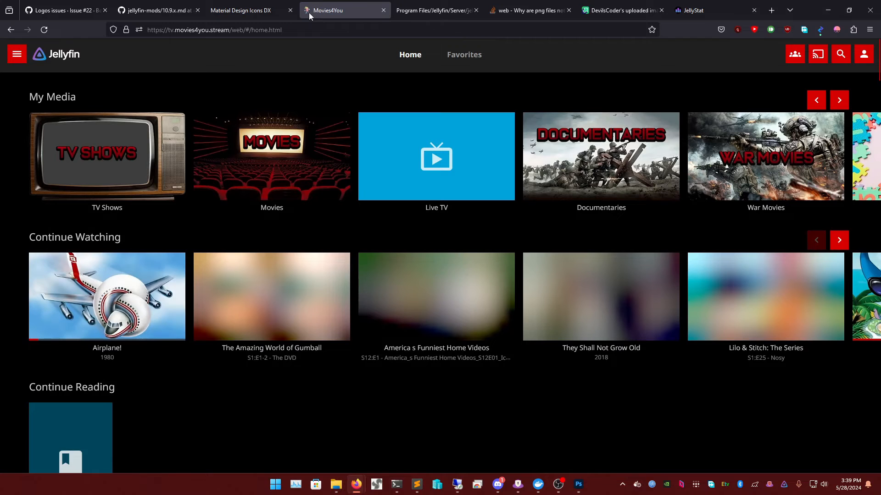
left_click(19, 54)
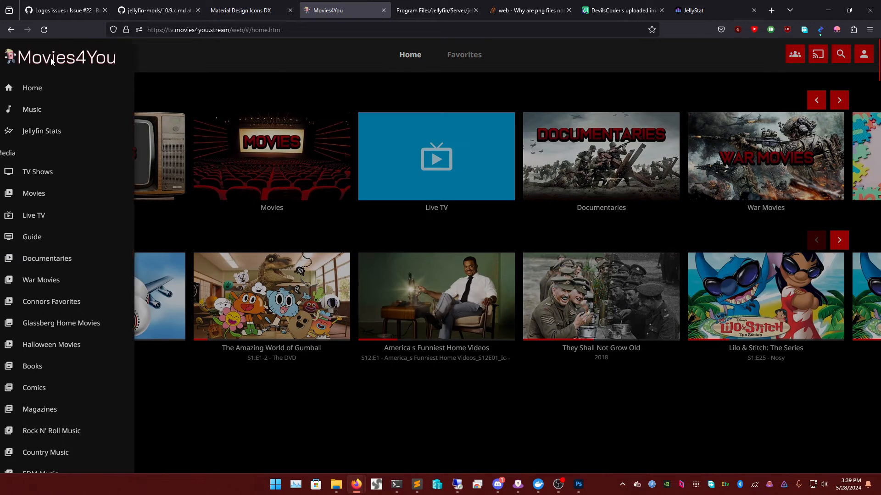
left_click(275, 59)
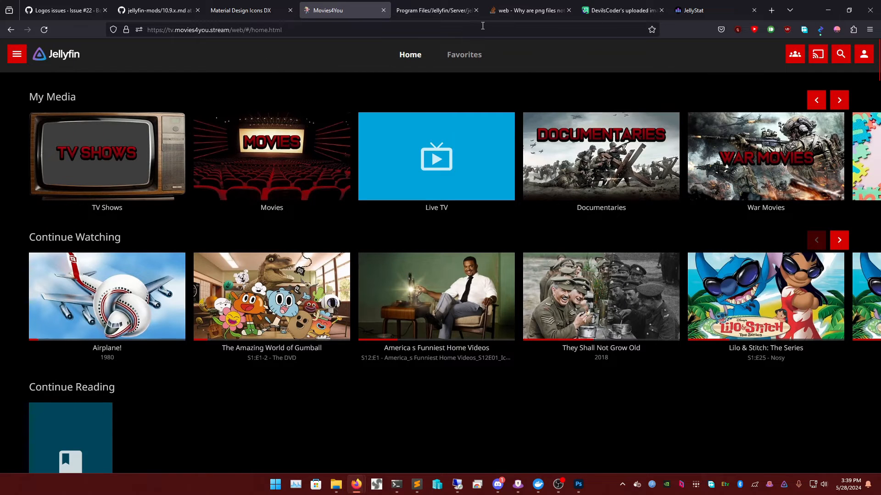
left_click(424, 13)
left_click(227, 1)
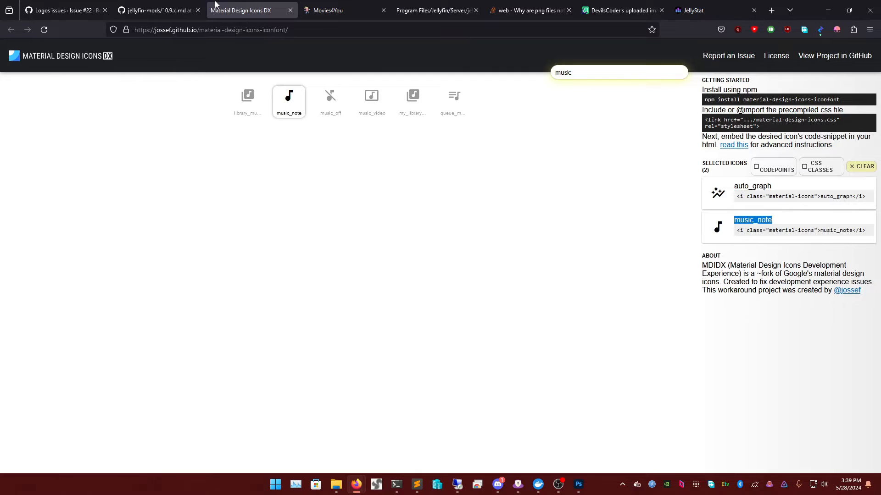
key("ctrl+shift+Tab")
- Scroll through the 10.9.x guide and study the disable-pages replacement code line
scroll(371, 260, "down", 5)
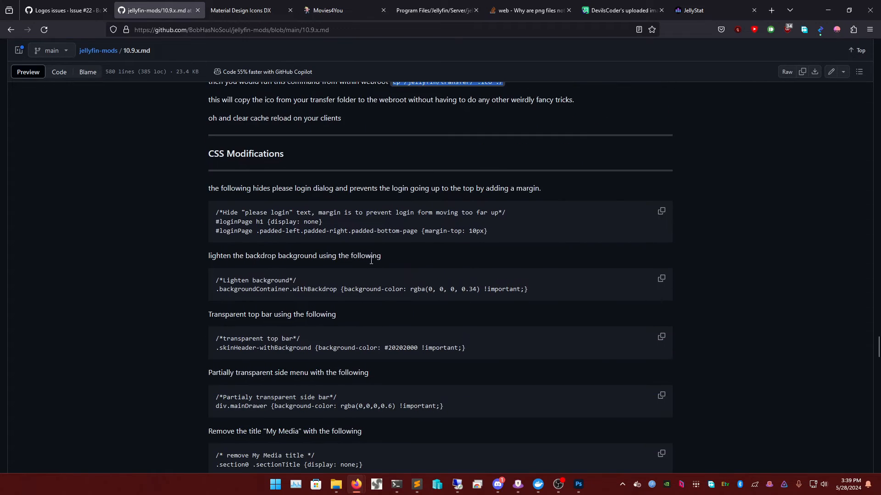
scroll(371, 261, "down", 2)
scroll(230, 148, "up", 1)
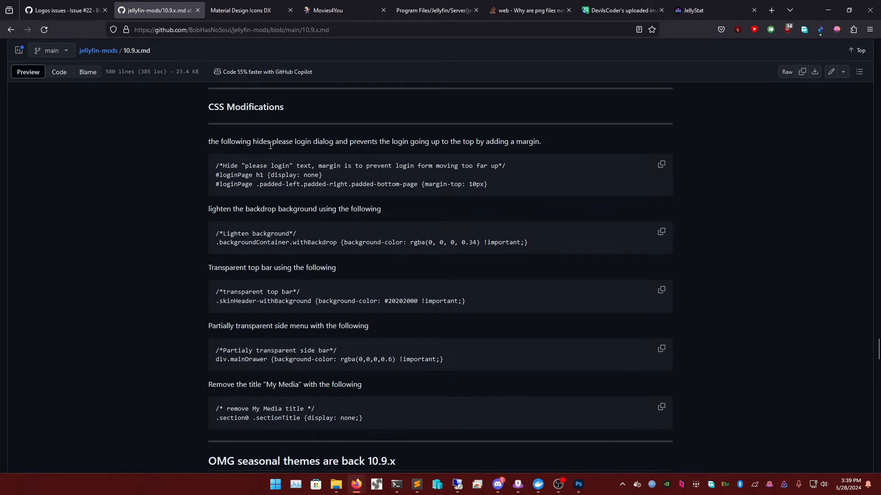
scroll(399, 268, "down", 2)
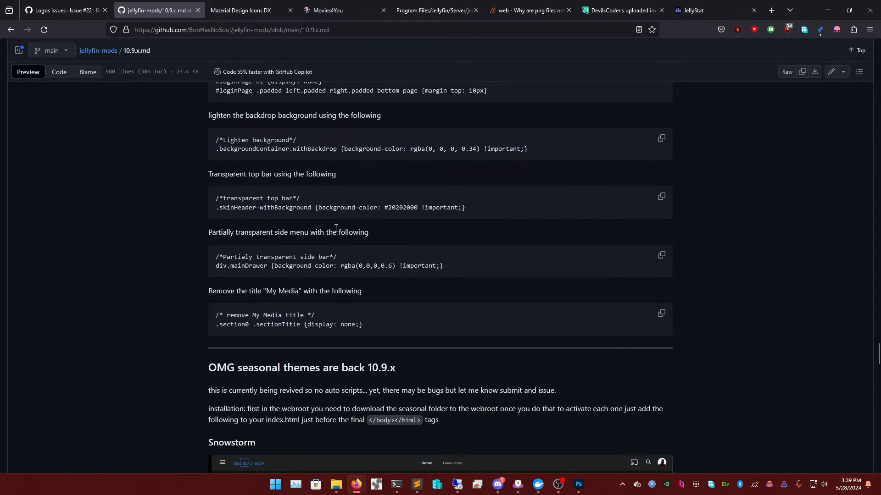
scroll(321, 220, "down", 4)
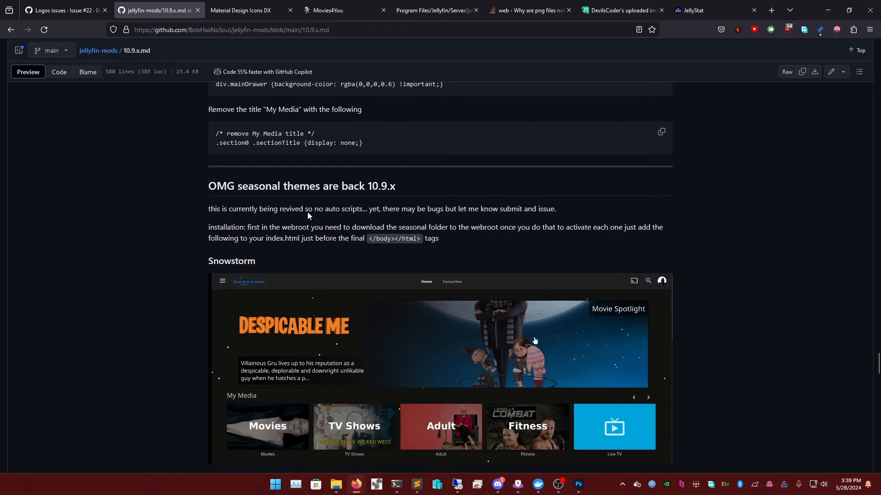
scroll(348, 184, "down", 12)
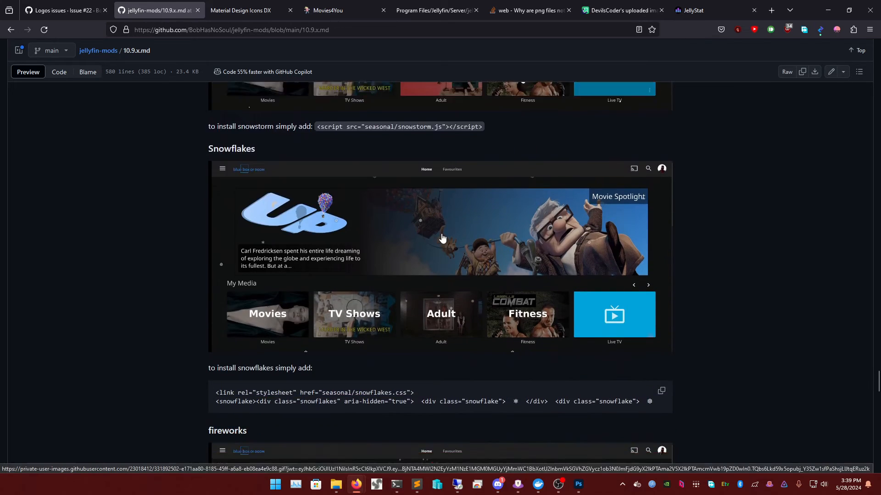
scroll(454, 245, "down", 6)
scroll(387, 191, "up", 1)
scroll(375, 205, "up", 1)
scroll(409, 242, "down", 11)
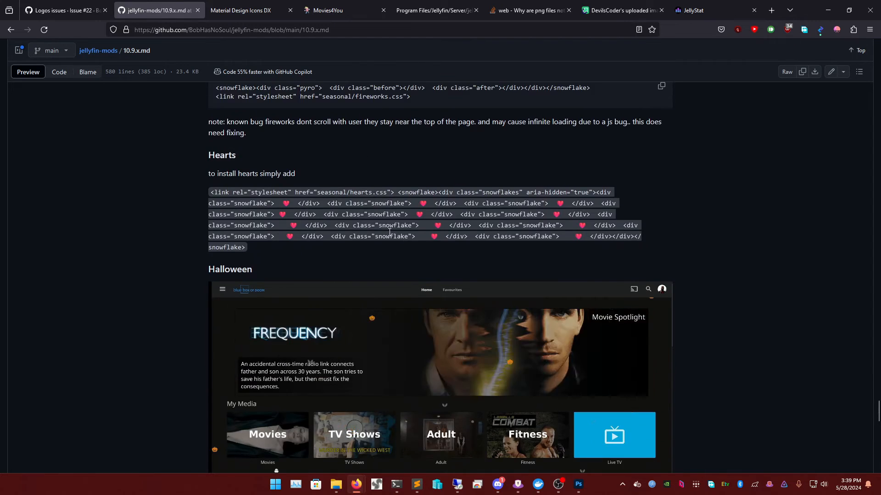
scroll(408, 242, "down", 3)
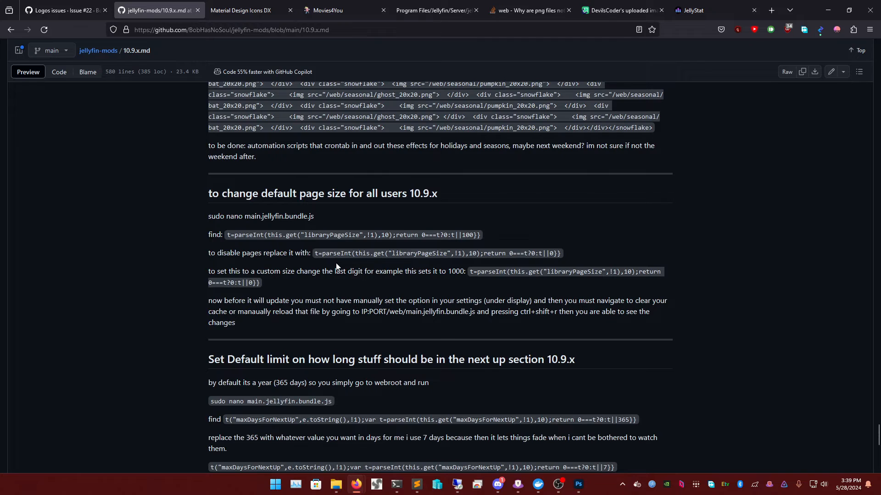
scroll(349, 235, "down", 1)
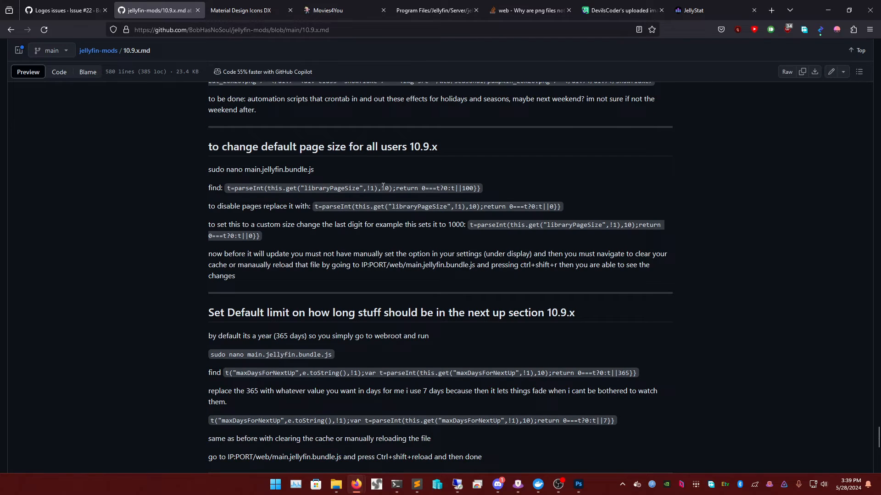
triple_click(319, 207)
triple_click(320, 207)
left_click(274, 209)
- Check the maxDaysForNextUp find line, then bring up the Movies4You Jellyfin home page
scroll(449, 197, "down", 4)
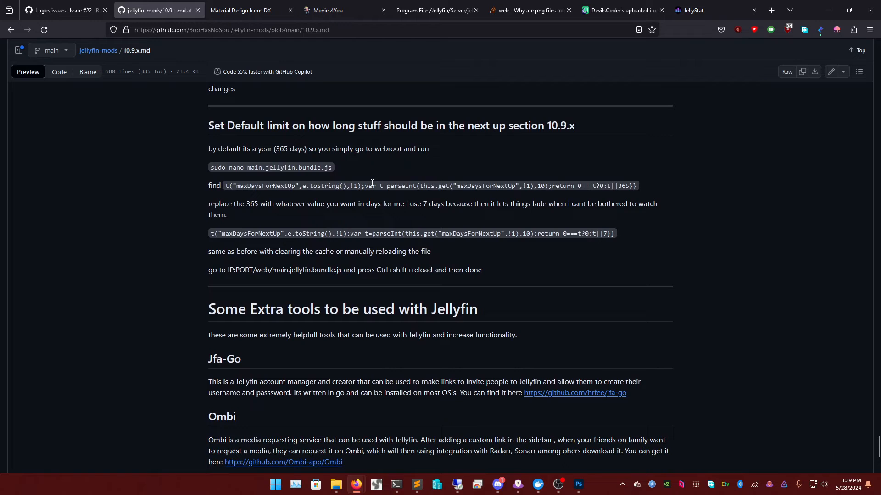
triple_click(441, 184)
left_click(454, 185)
scroll(468, 201, "down", 3)
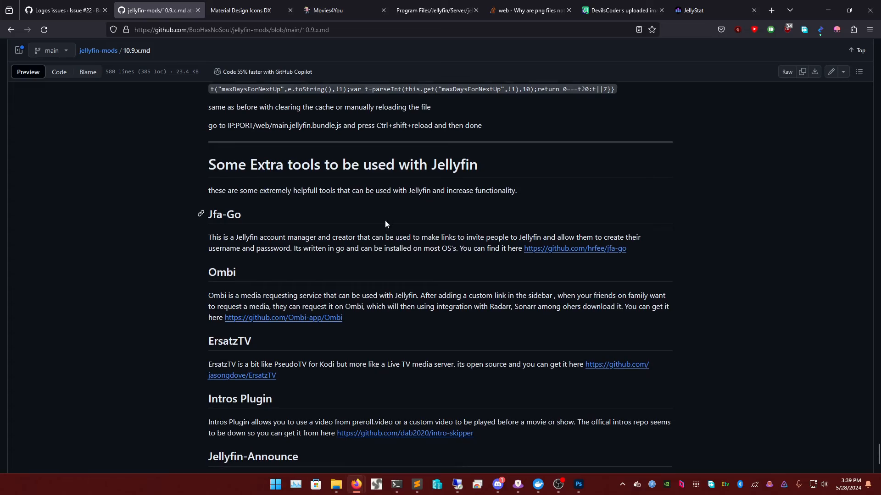
scroll(439, 209, "up", 20)
scroll(461, 218, "down", 15)
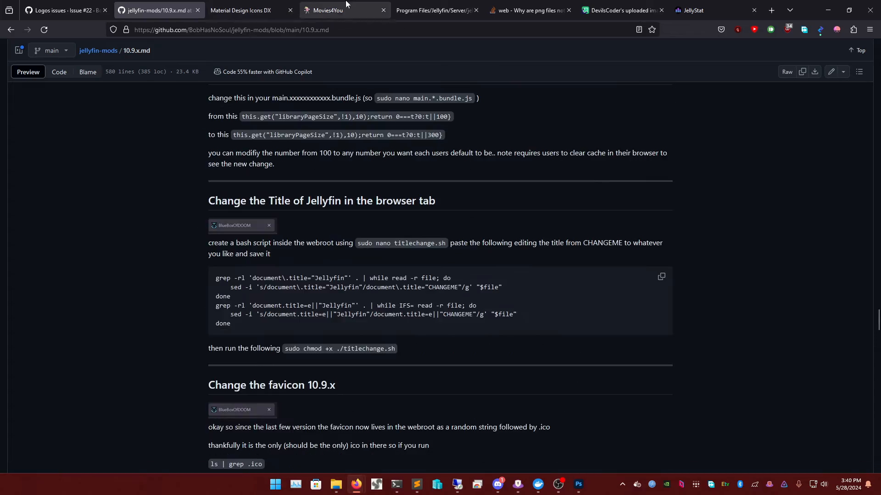
left_click(346, 7)
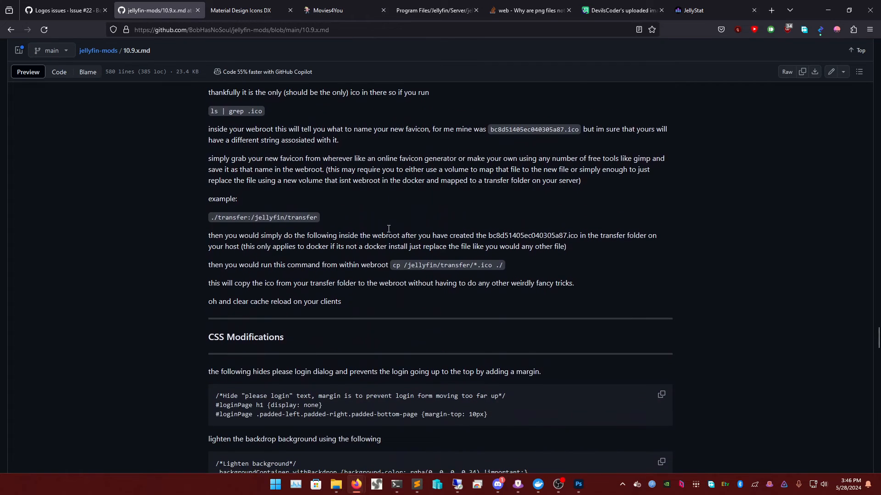
scroll(406, 243, "down", 8)
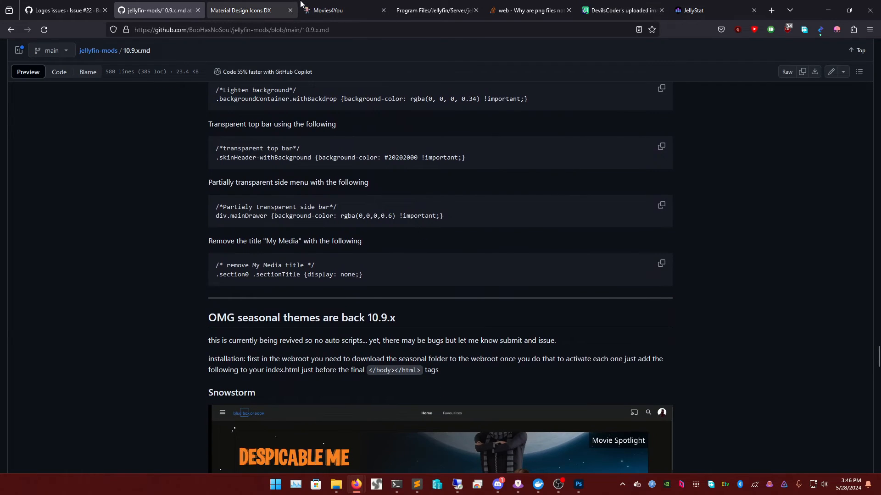
left_click(302, 7)
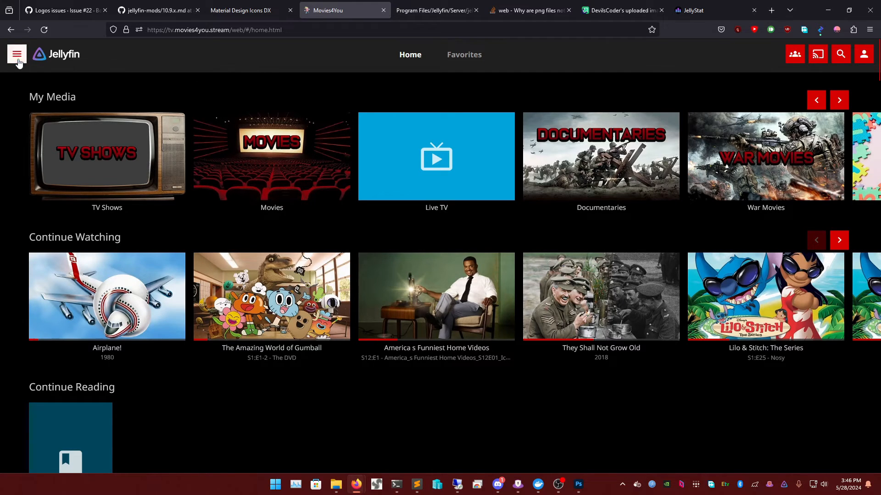
- Minimize Firefox and the Windows Terminal window to clear the screen
left_click(827, 10)
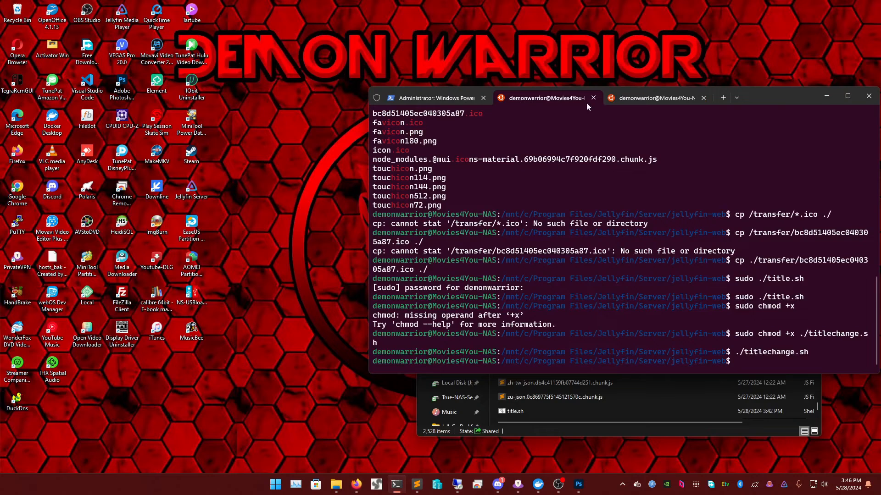
left_click_drag(789, 95, 646, 96)
left_click(654, 87)
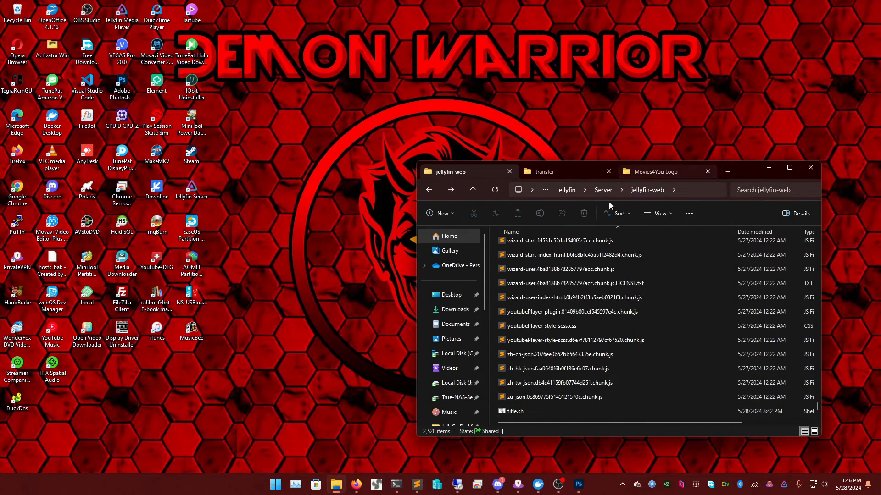
scroll(588, 376, "up", 5)
scroll(549, 356, "up", 7)
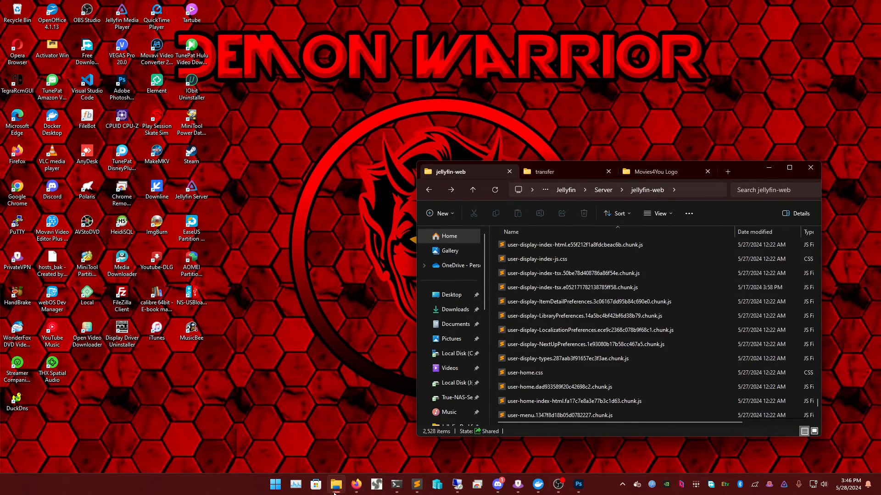
- Review title.sh maximized in Sublime Text, plus the 73233 and session-login chunk.js files
left_click(416, 484)
left_click(364, 435)
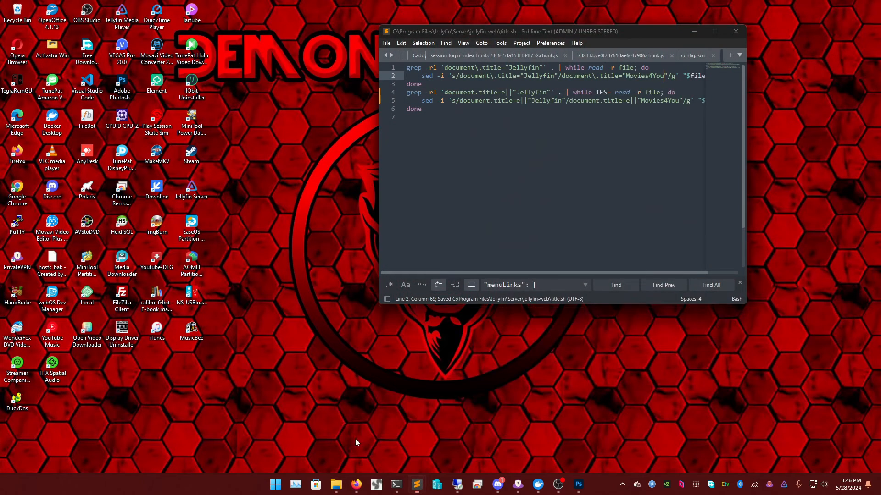
left_click(714, 31)
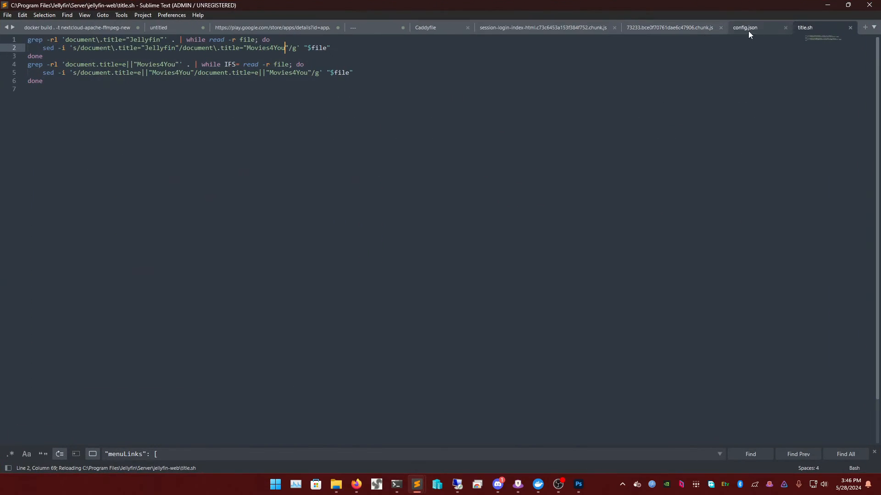
left_click(677, 29)
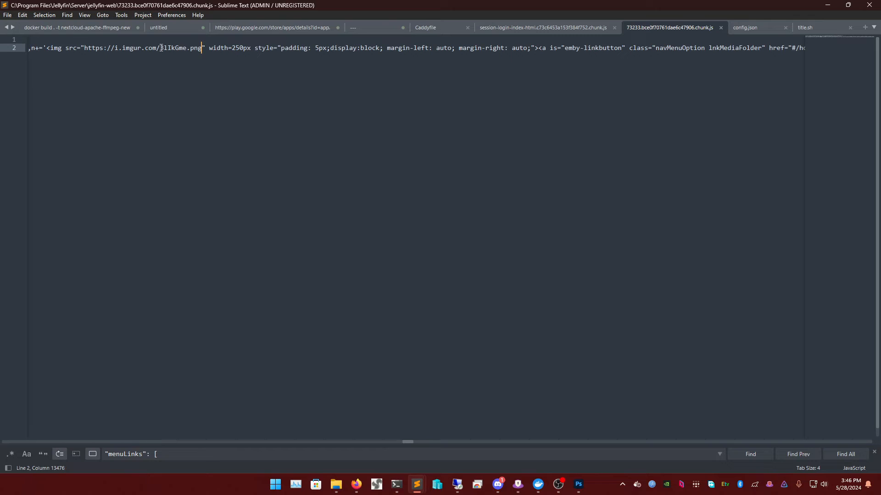
left_click(506, 28)
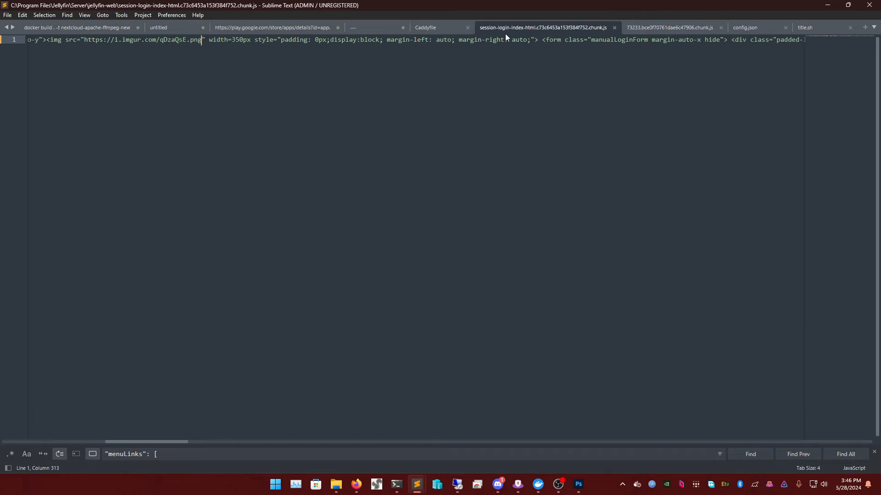
left_click(827, 5)
scroll(581, 331, "up", 15)
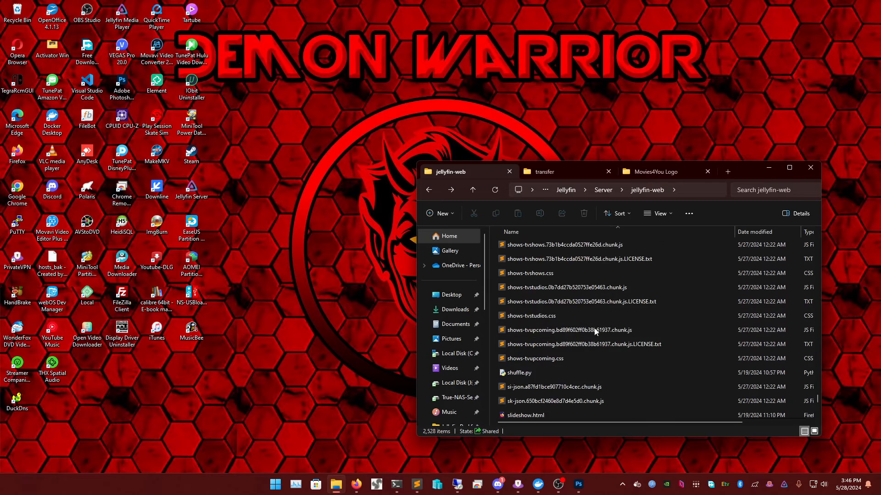
- Open transfer to see bc8d51405ec040305a87.ico, check avatars is empty, then return to Movies4You in Firefox
scroll(595, 331, "up", 10)
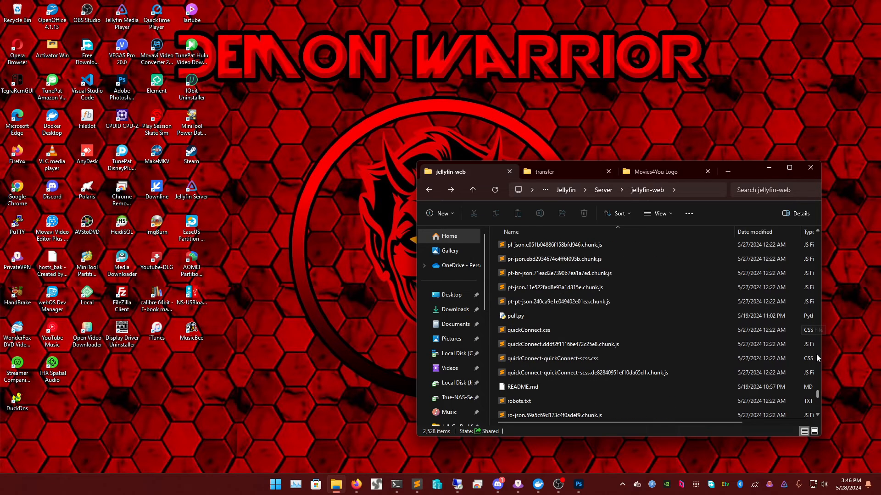
left_click_drag(817, 394, 819, 235)
left_click(513, 331)
double_click(514, 331)
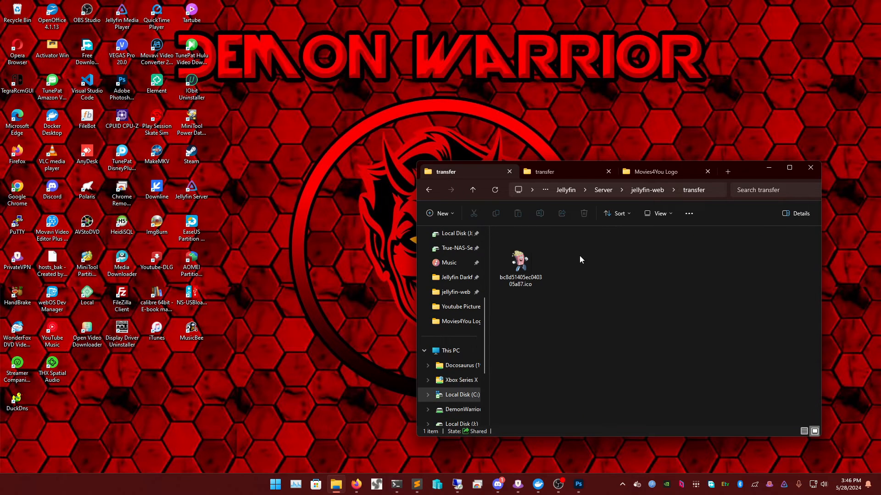
left_click(643, 191)
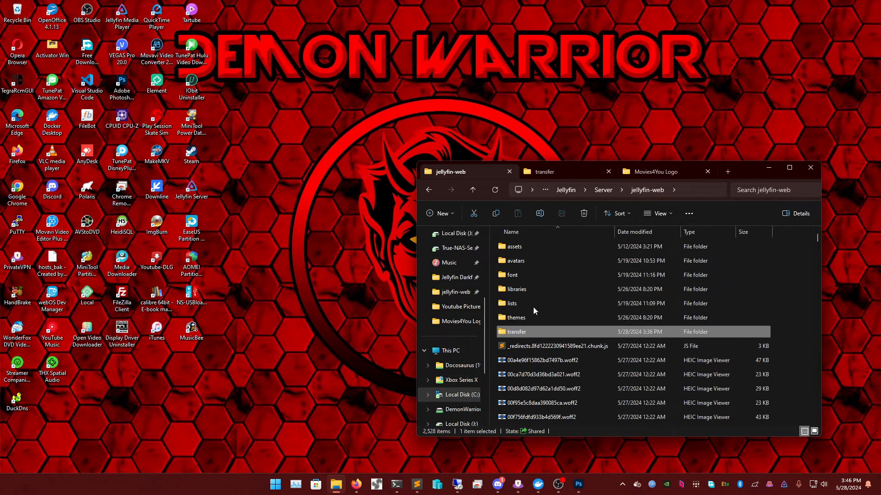
double_click(534, 262)
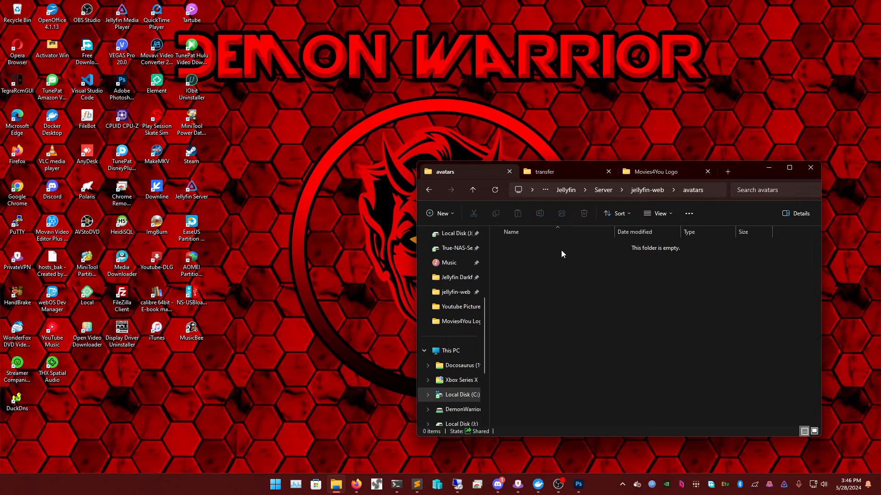
left_click(647, 190)
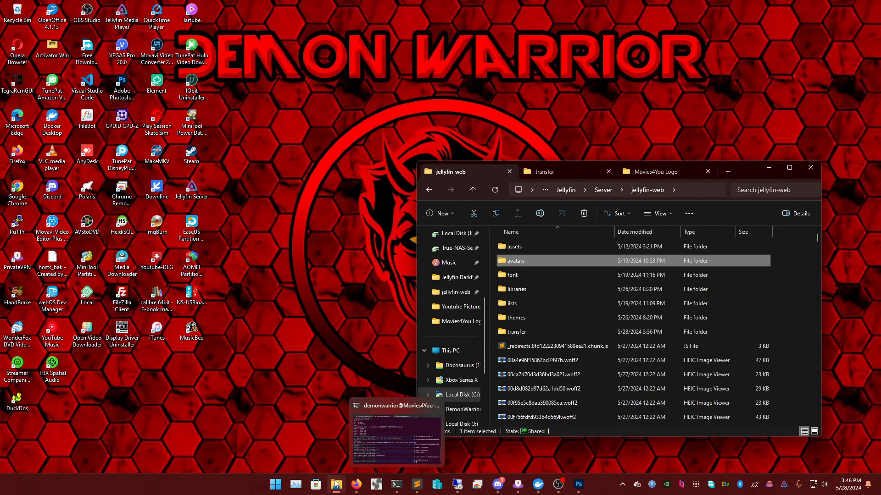
mouse_move(357, 484)
left_click(427, 414)
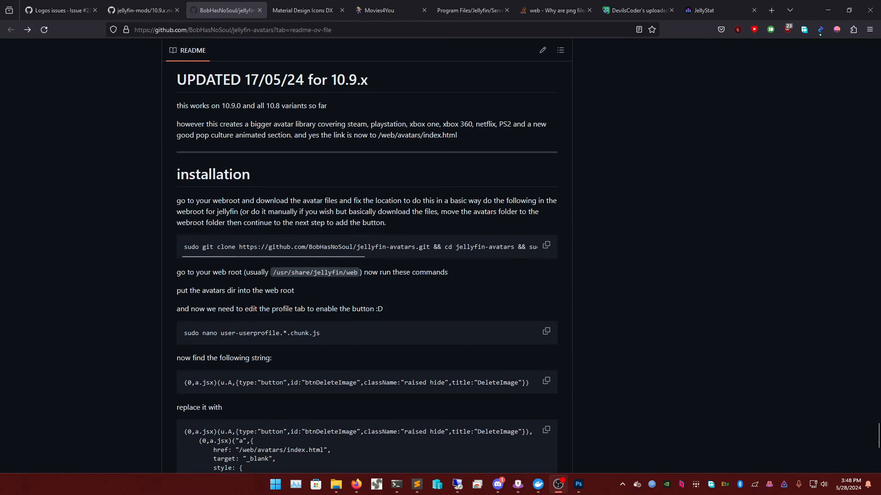
- Scroll the jellyfin-avatars README down to its git clone and chunk-edit installation steps
scroll(485, 268, "up", 2)
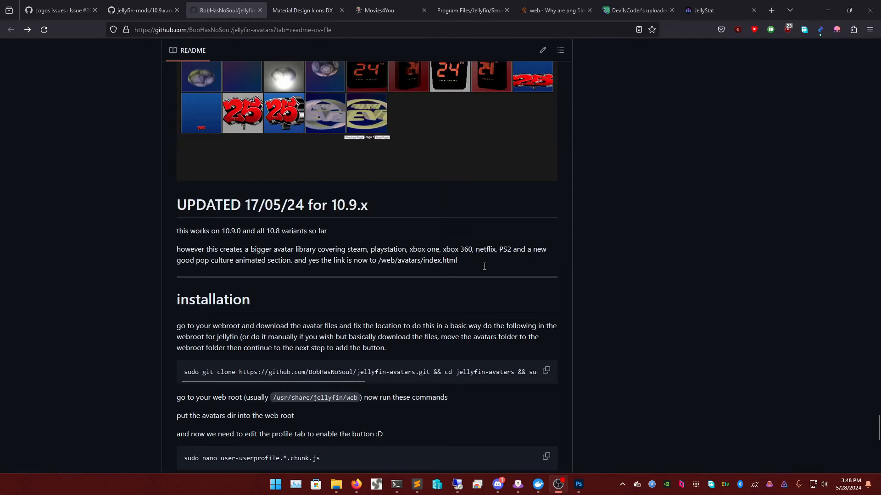
scroll(458, 275, "down", 2)
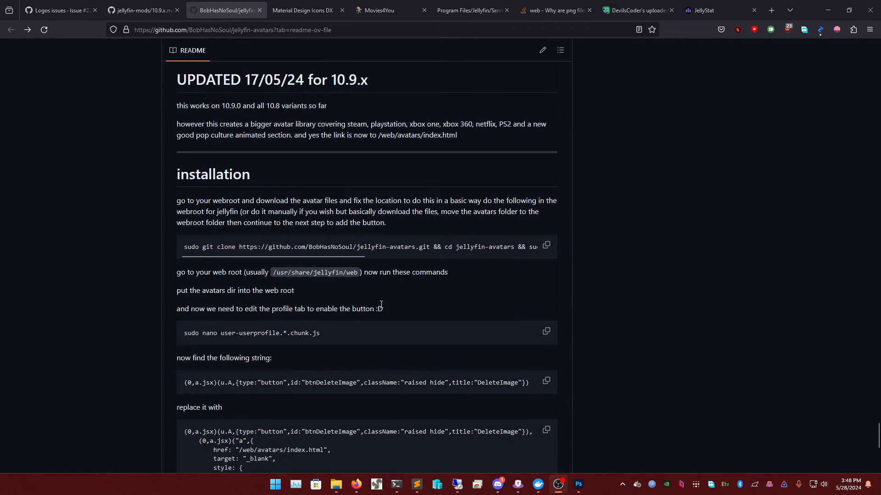
scroll(381, 305, "down", 1)
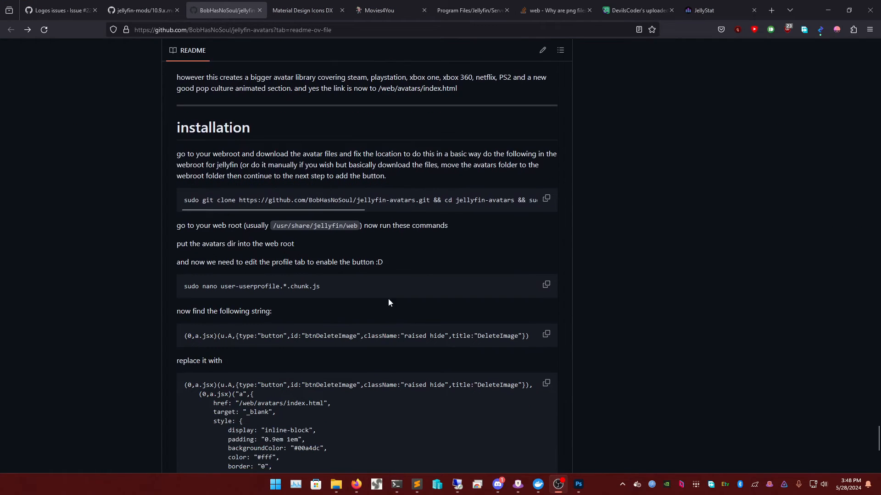
left_click(397, 484)
- Run the jellyfin-avatars git clone command, then copy the README's sudo nano user-userprofile.*.chunk.js command
type("sudo git clone https://github.com/BobHasNoSoul/jellyfin-avatars.git && cd jellyfin-avatars && sudo mv avatars ../ && cd .. && sudo rm -r jellyfin-avatars && echo \"done\"")
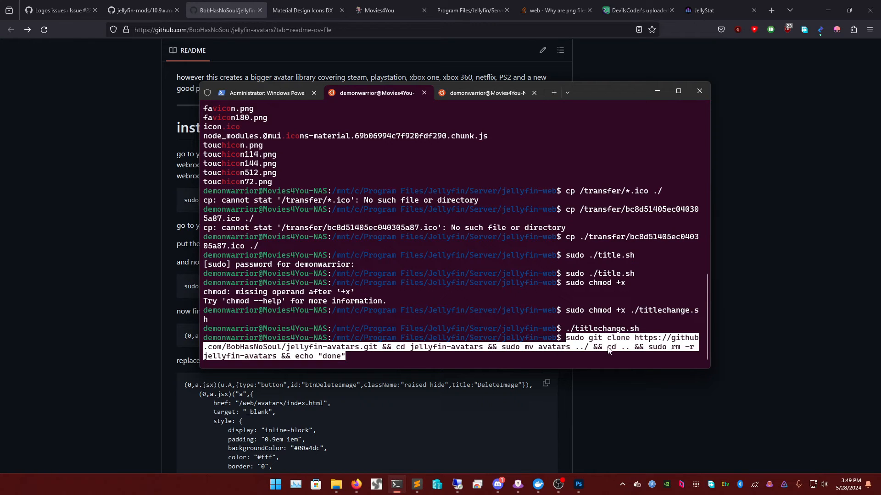
key("Return")
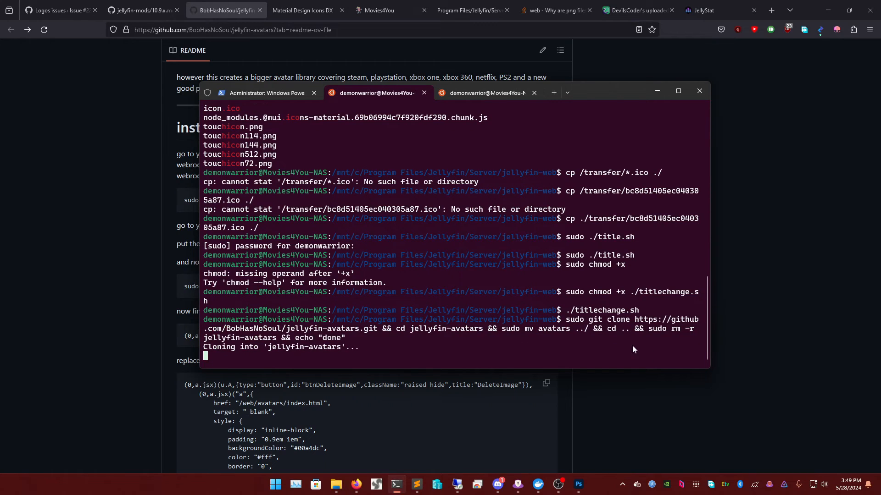
left_click(180, 288)
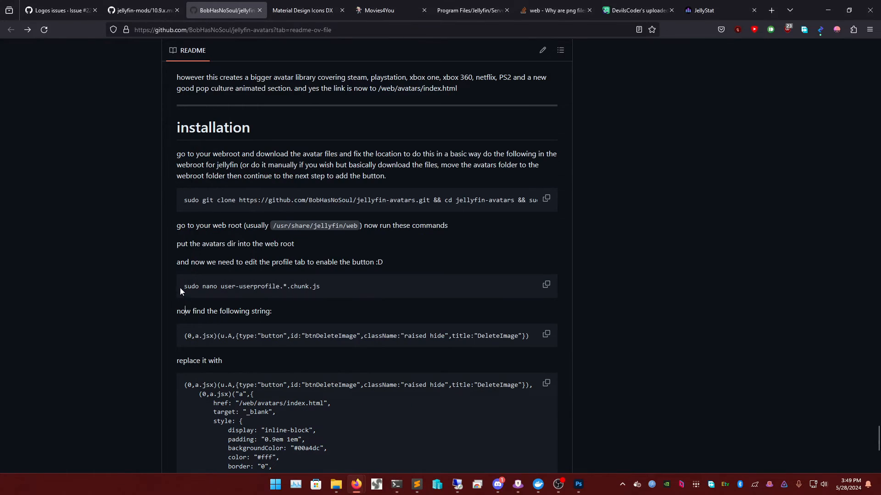
triple_click(237, 288)
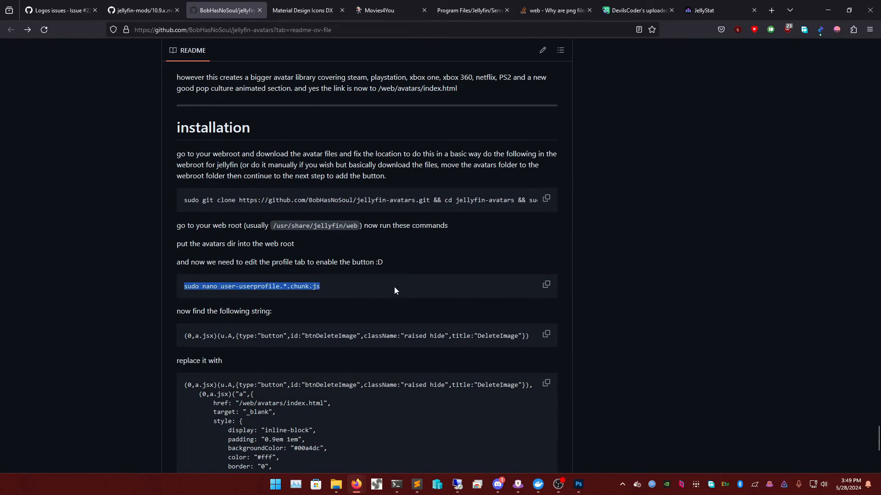
left_click(545, 285)
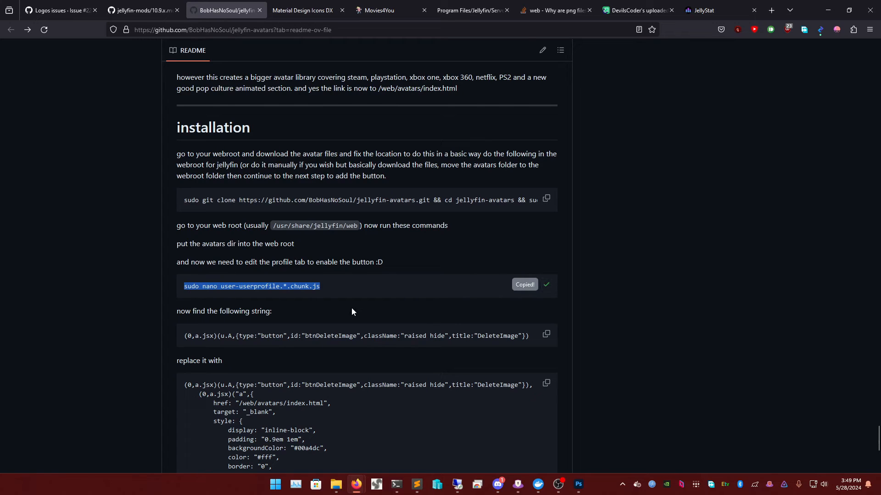
triple_click(316, 287)
left_click(320, 288)
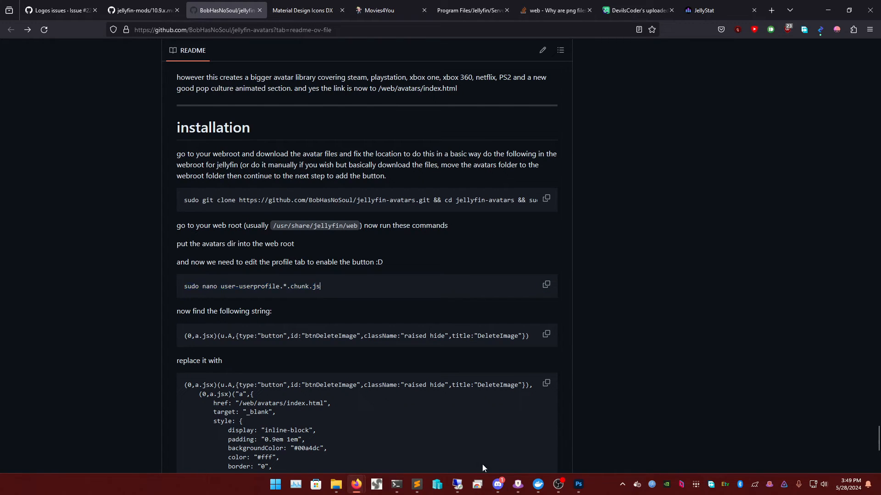
left_click(397, 485)
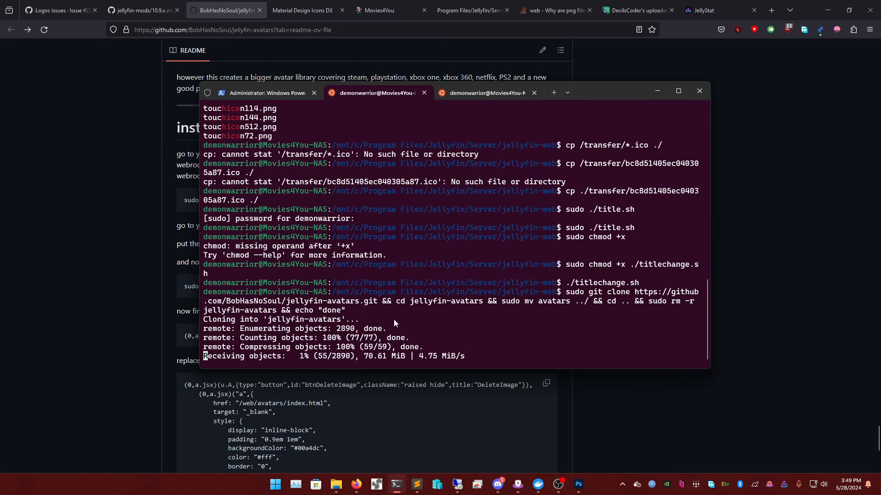
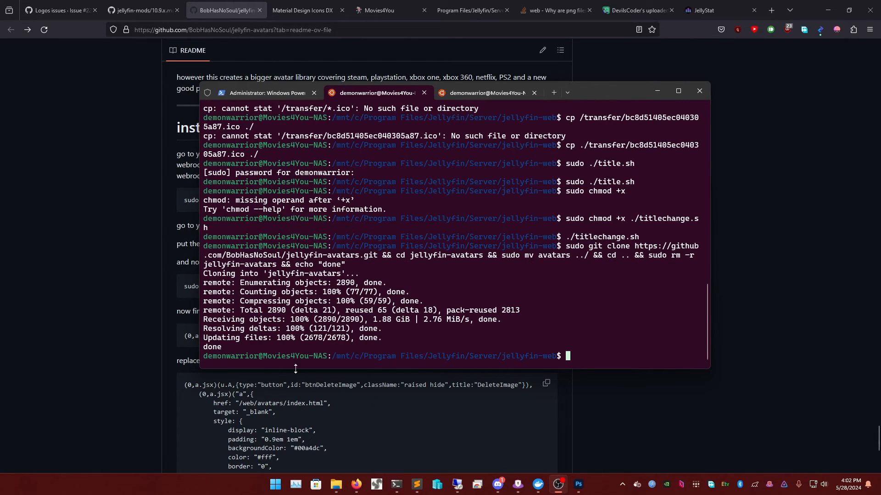
- Copy the README's sudo nano user-userprofile.*.chunk.js command and bring up the jellyfin-web folder
left_click(300, 400)
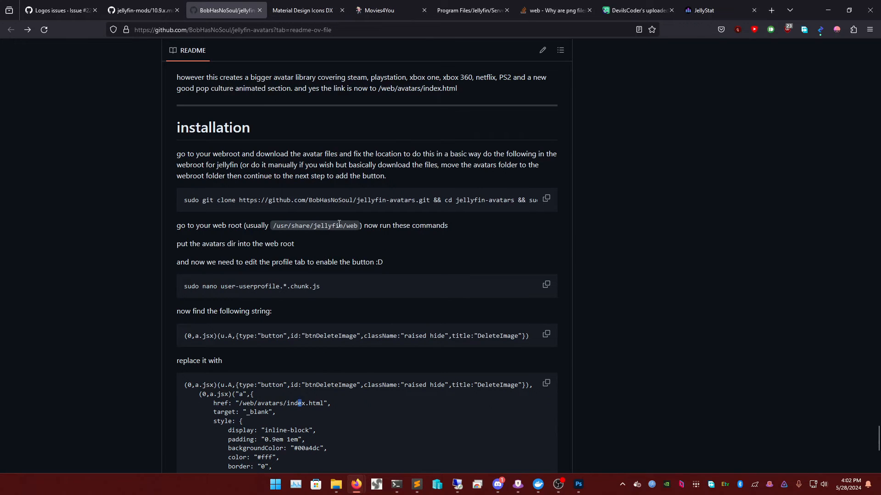
triple_click(345, 287)
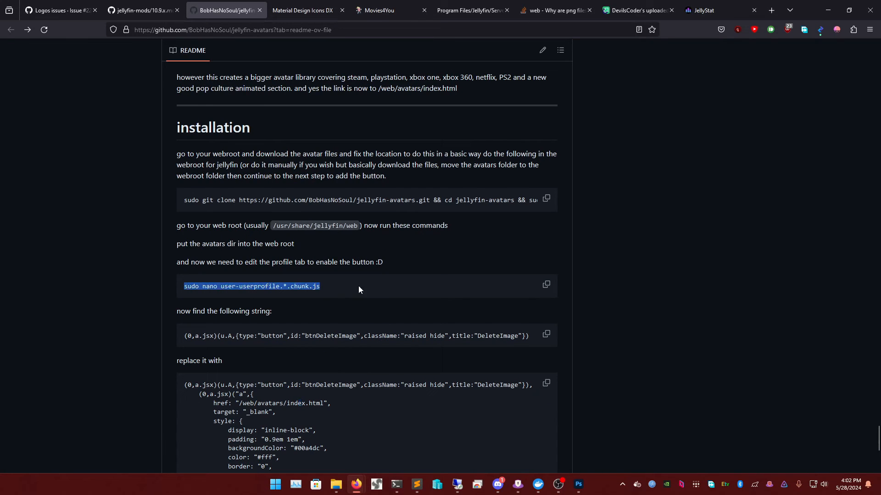
left_click(547, 285)
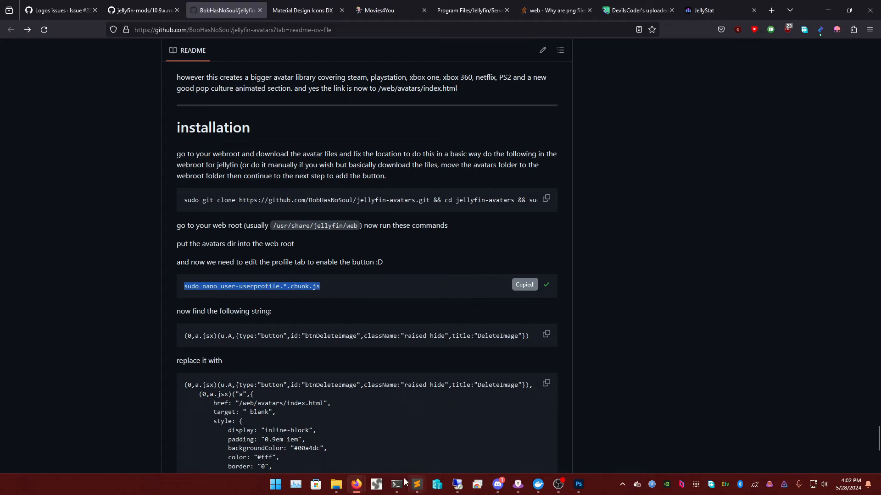
left_click(224, 287)
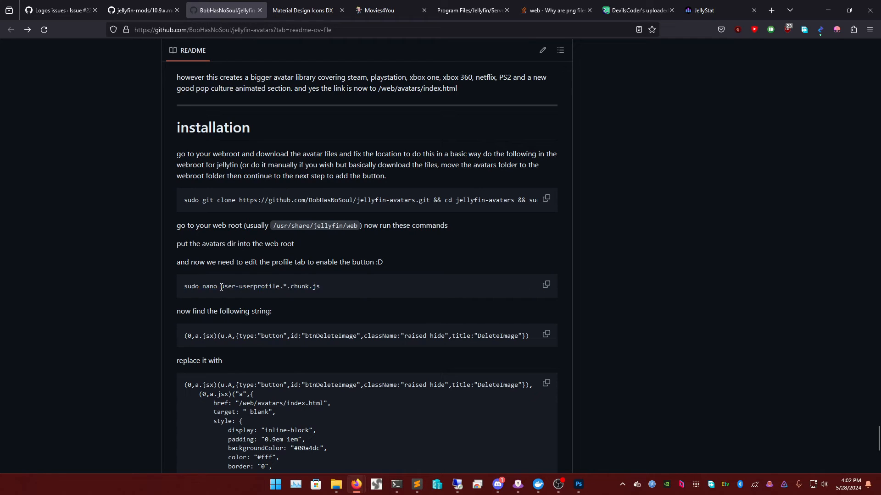
left_click_drag(221, 287, 334, 289)
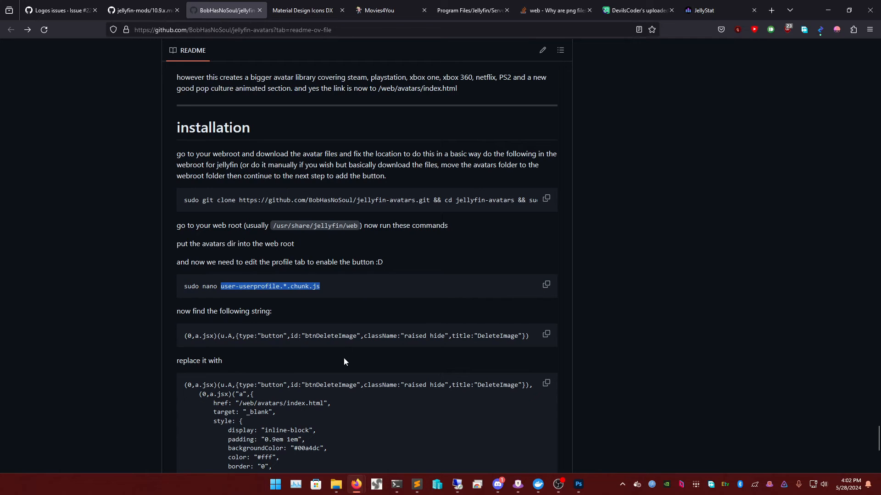
left_click(337, 484)
- Open user-userprofile.4e681d0e8676509d4626.chunk.js from the jellyfin-web folder in Sublime Text
left_click(563, 312)
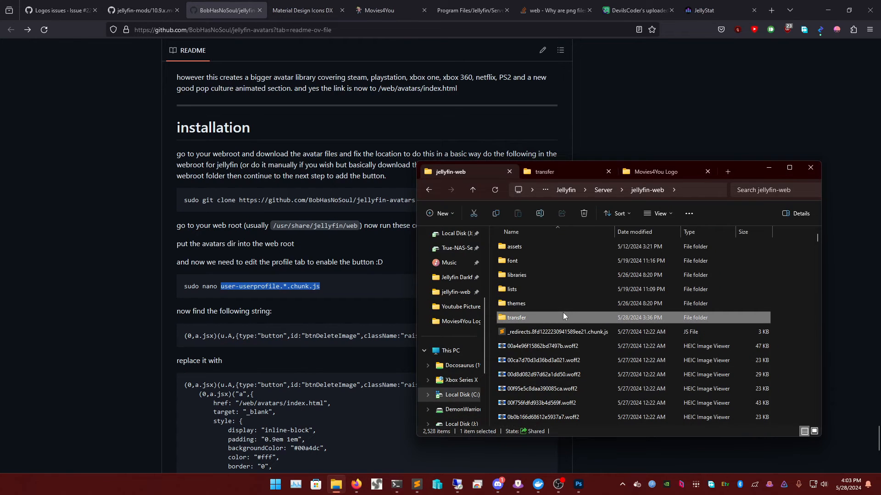
key("u")
key("u")
key("u")
key("u")
key("u")
key("u")
key("u")
key("u")
key("u")
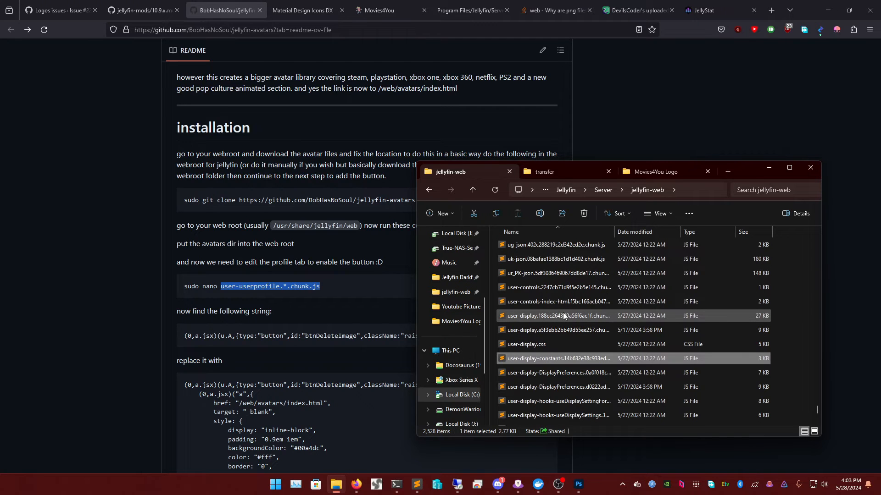
key("u")
key("u")
key("u")
key("u")
key("u")
key("u")
key("u")
key("u")
key("u")
key("u")
key("u")
key("u")
key("u")
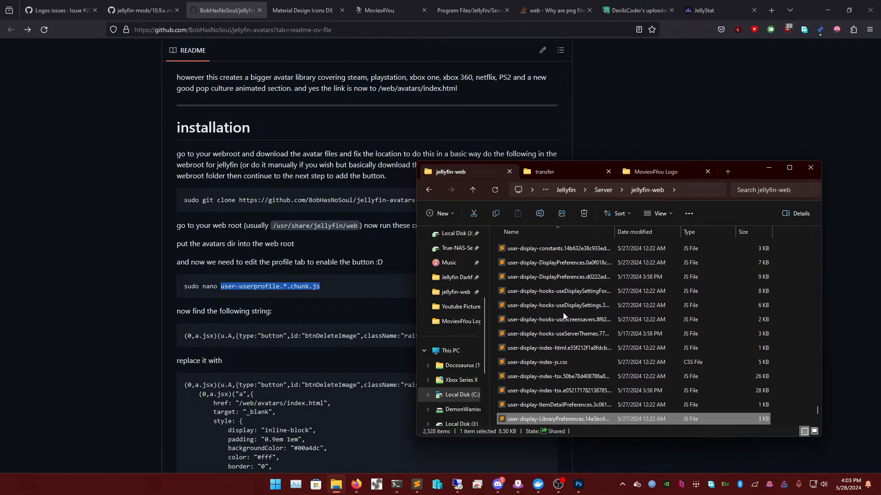
key("u")
key("u")
key("u")
key("u")
key("u")
key("u")
key("u")
key("u")
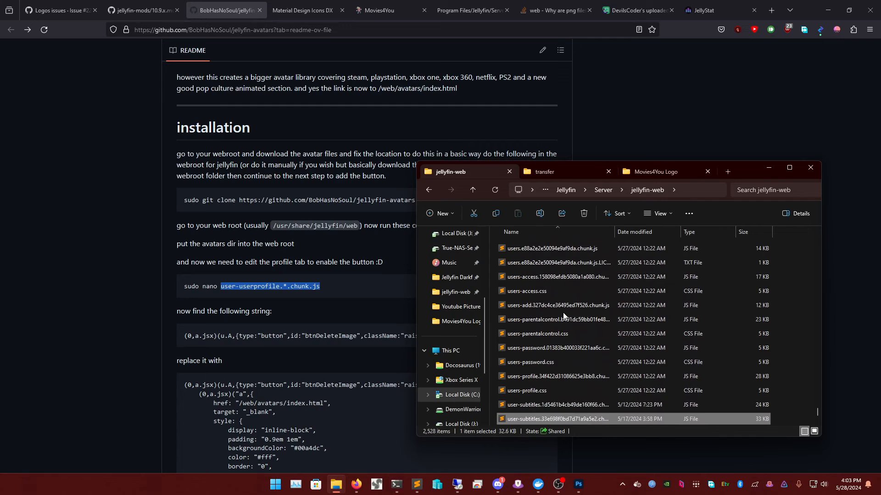
key("u")
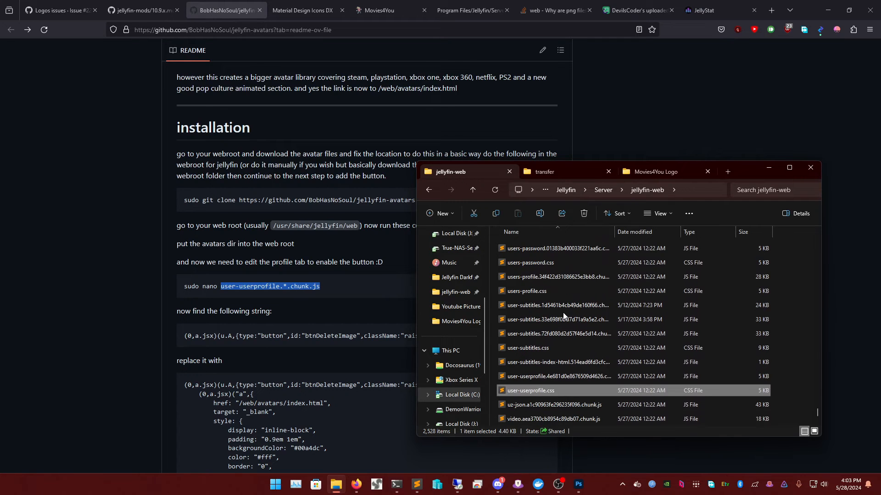
key("Up")
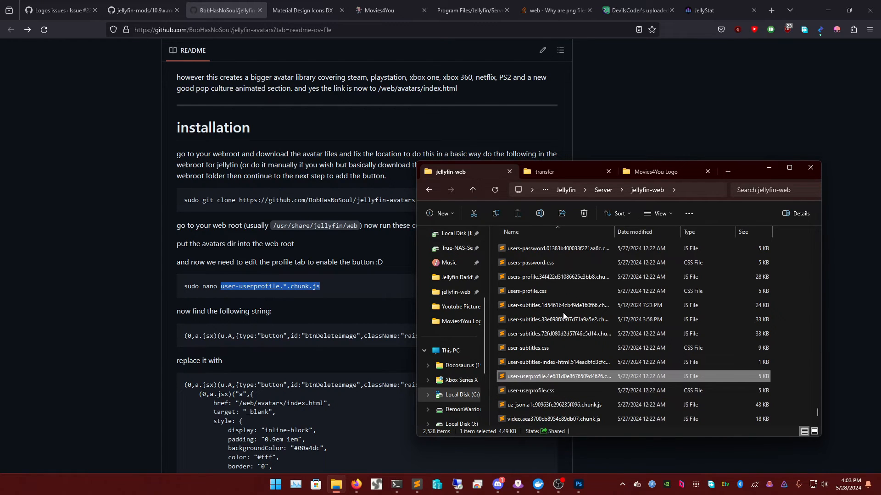
left_click_drag(614, 232, 717, 230)
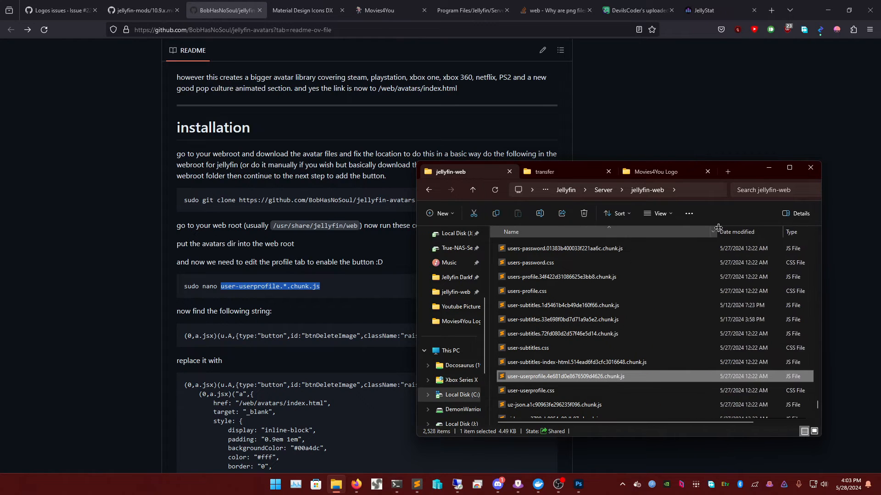
right_click(587, 377)
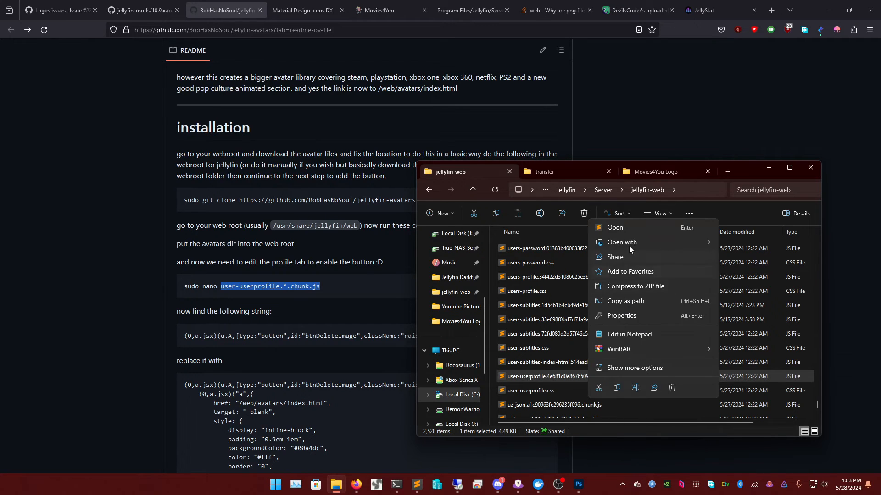
left_click(631, 229)
left_click_drag(475, 12, 564, 33)
- Copy the README's btnDeleteImage find string and search for it in Sublime Text, getting 1 match
triple_click(256, 335)
right_click(257, 336)
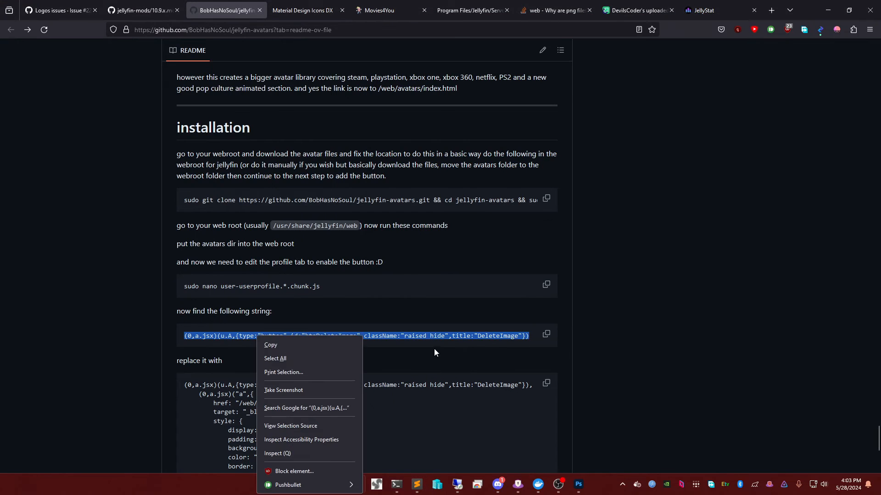
left_click(546, 334)
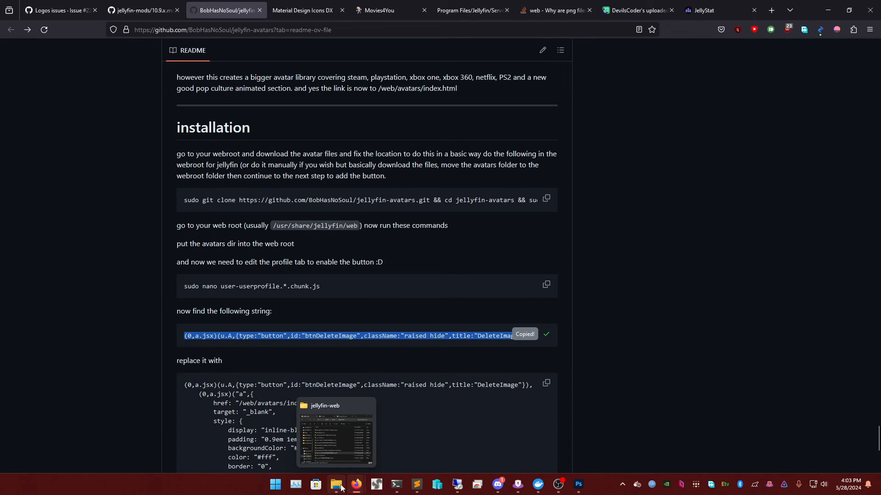
left_click(398, 485)
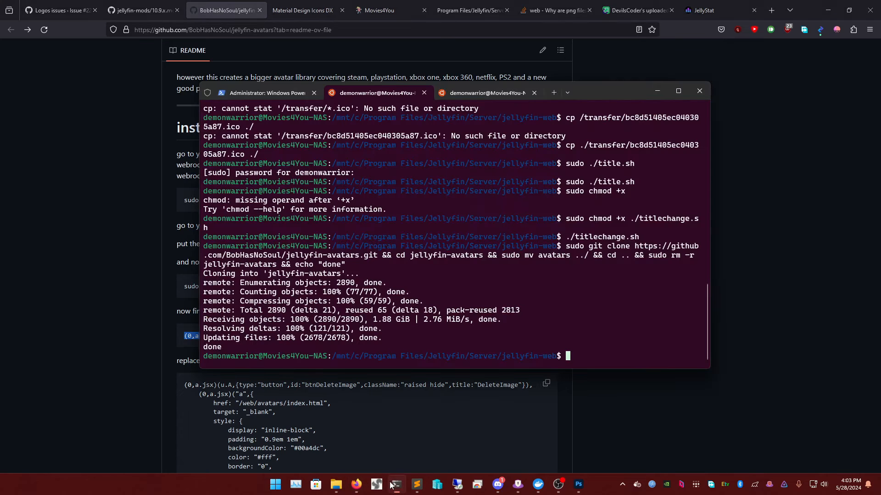
left_click(398, 490)
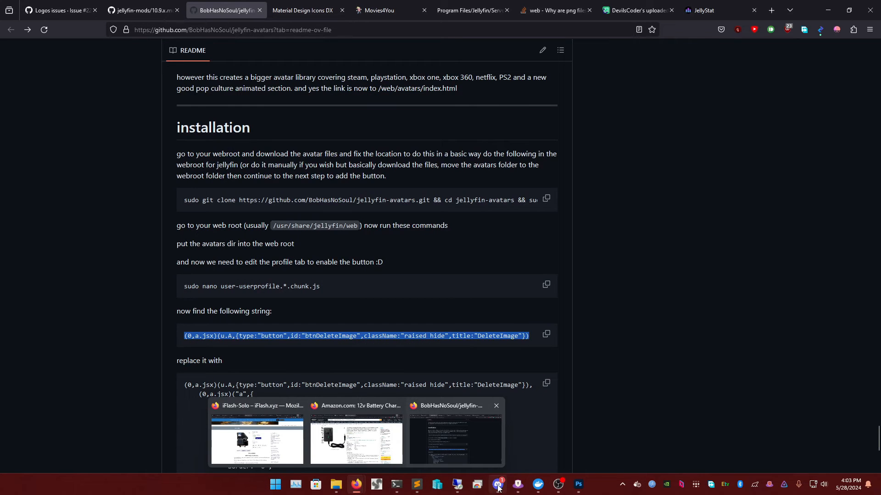
mouse_move(416, 485)
left_click(354, 445)
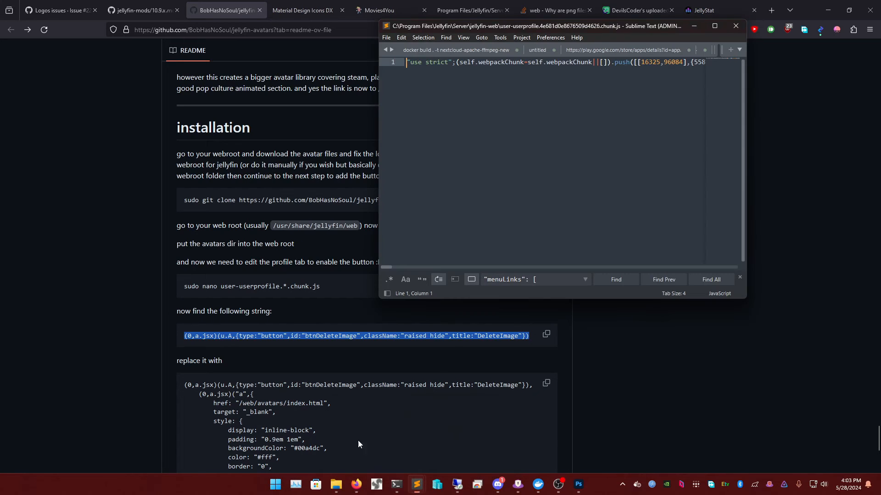
key("ctrl+f")
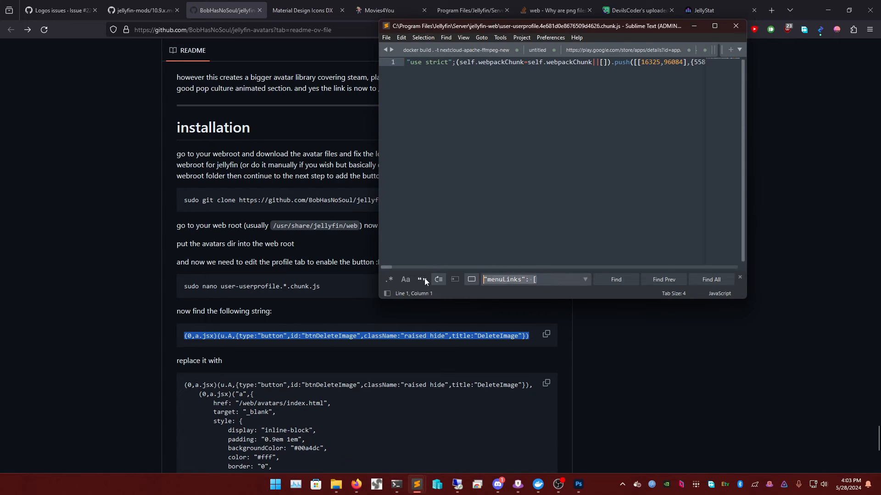
key("ctrl+v")
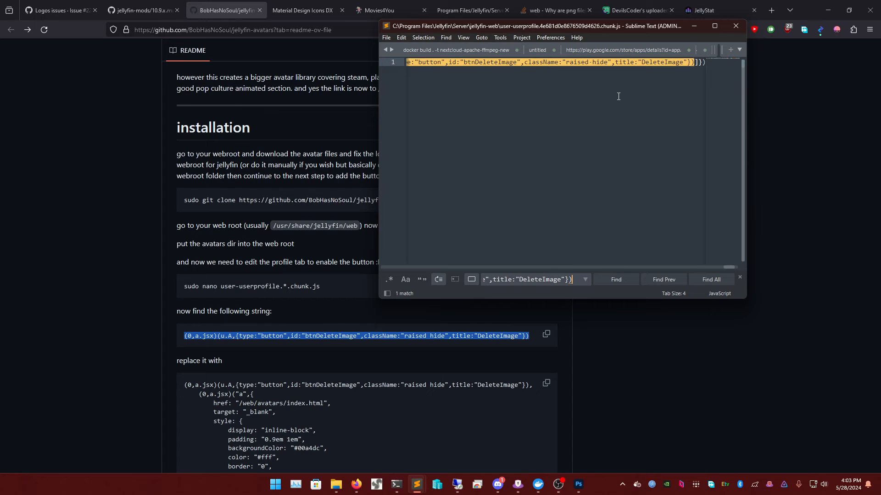
left_click(231, 378)
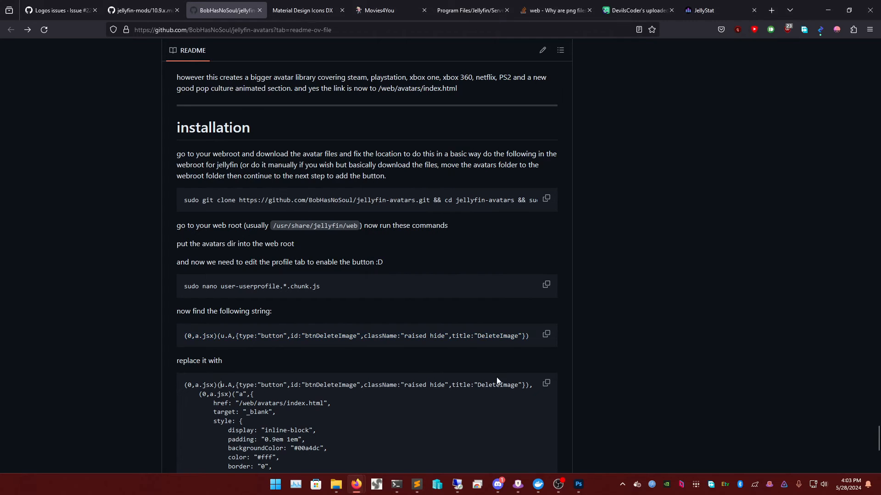
- Replace the btnDeleteImage code with the README's More Avatars snippet via Replace All (1 replacement)
left_click(546, 384)
scroll(369, 332, "down", 5)
scroll(314, 278, "down", 1)
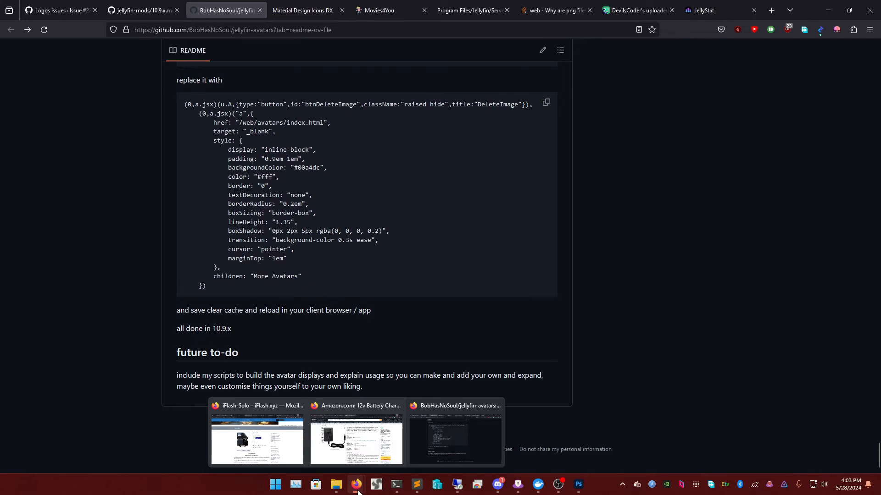
mouse_move(416, 485)
left_click(374, 438)
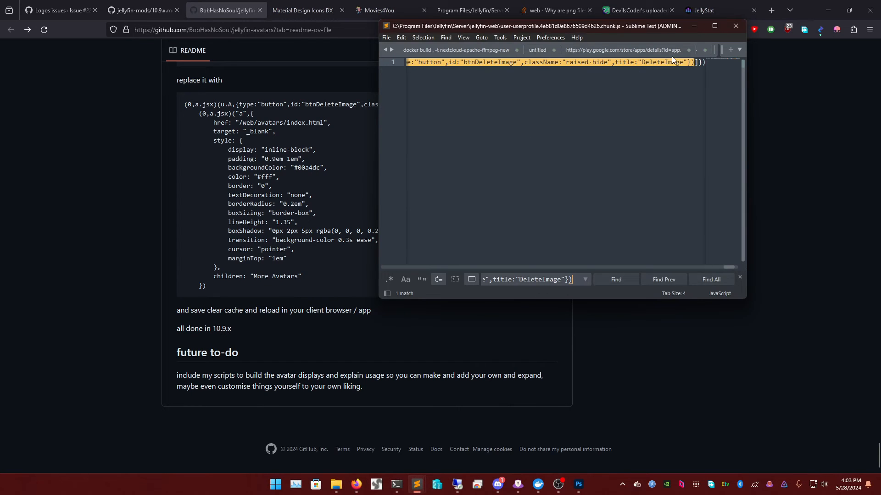
left_click(447, 38)
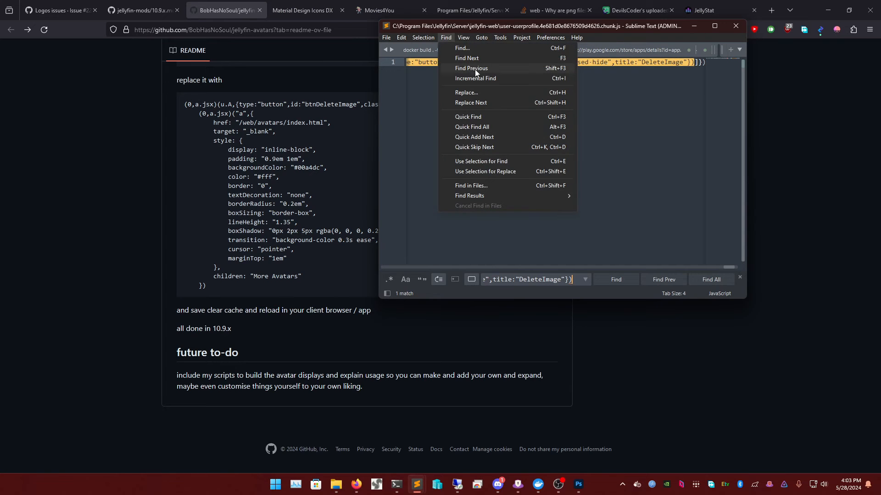
left_click(466, 92)
left_click(541, 280)
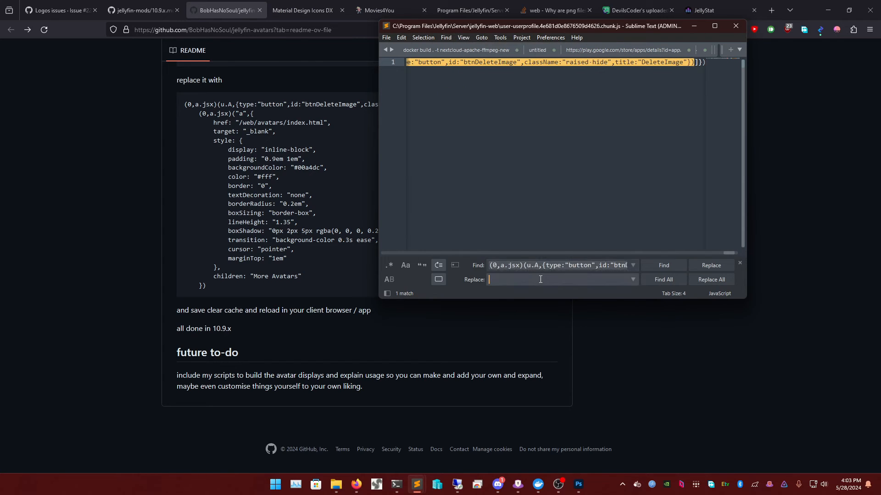
key("ctrl+v")
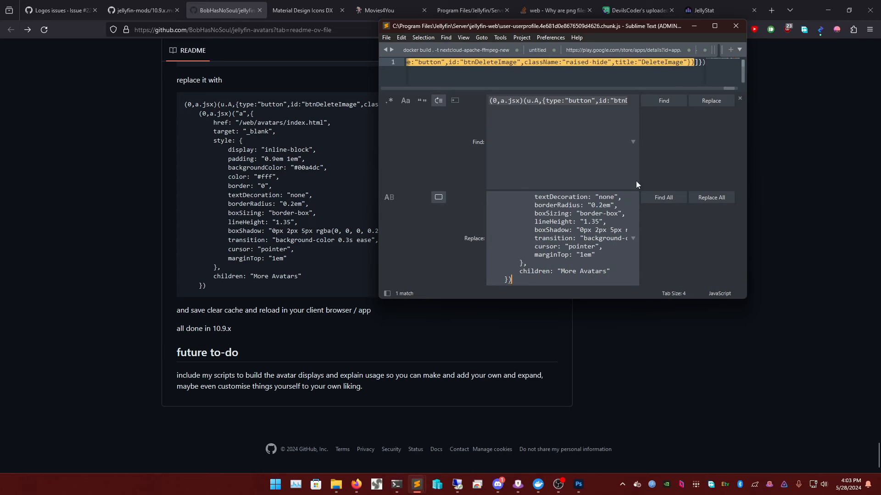
left_click(704, 196)
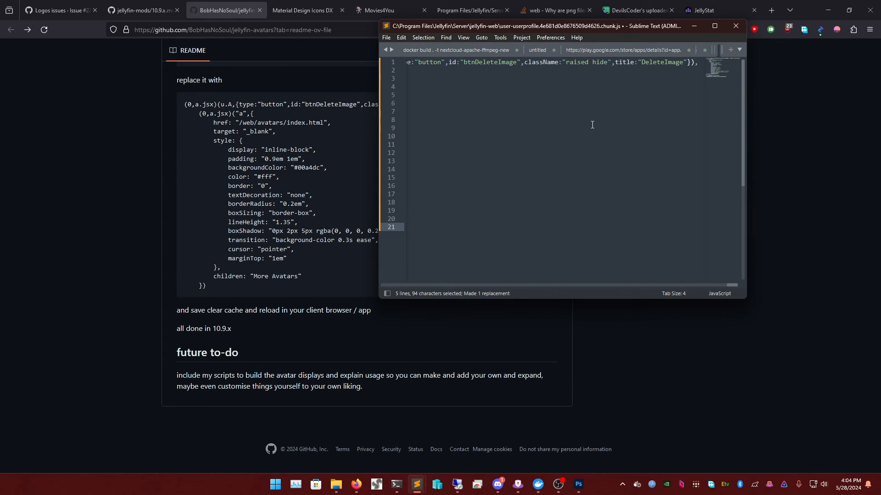
- Reload Jellyfin, look through user settings, and sign out to the Movies4You login page
left_click(373, 6)
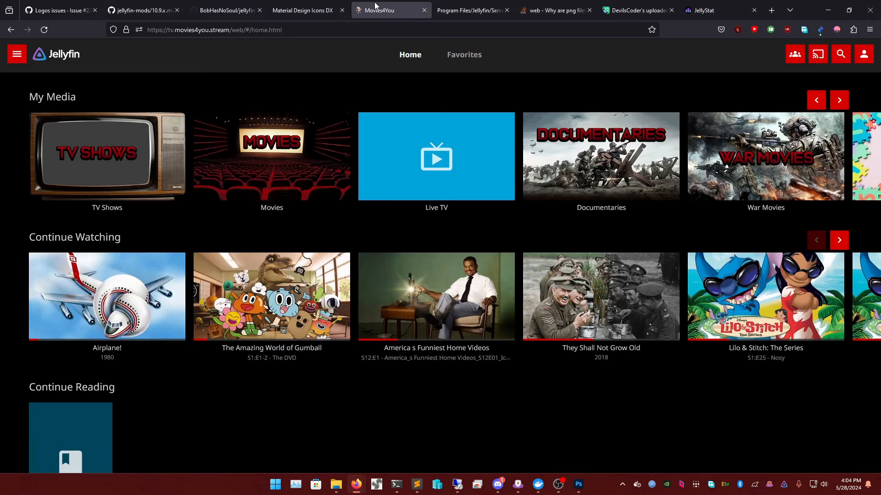
key("F5")
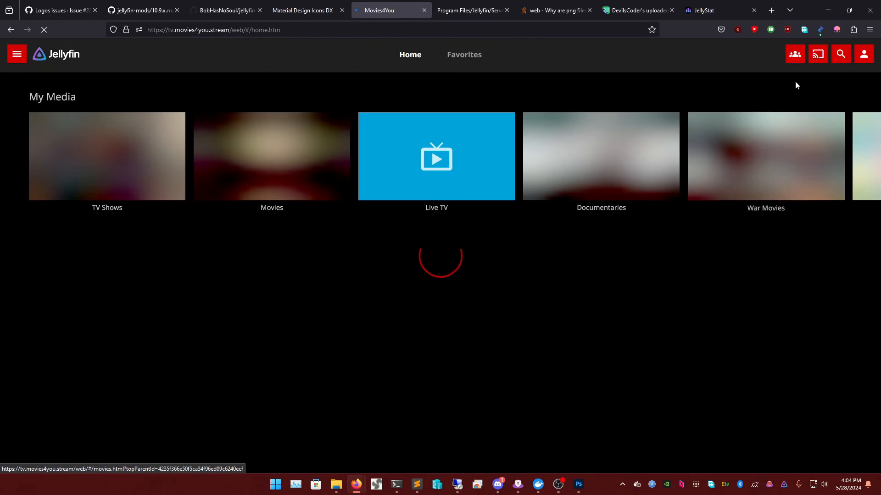
left_click(864, 55)
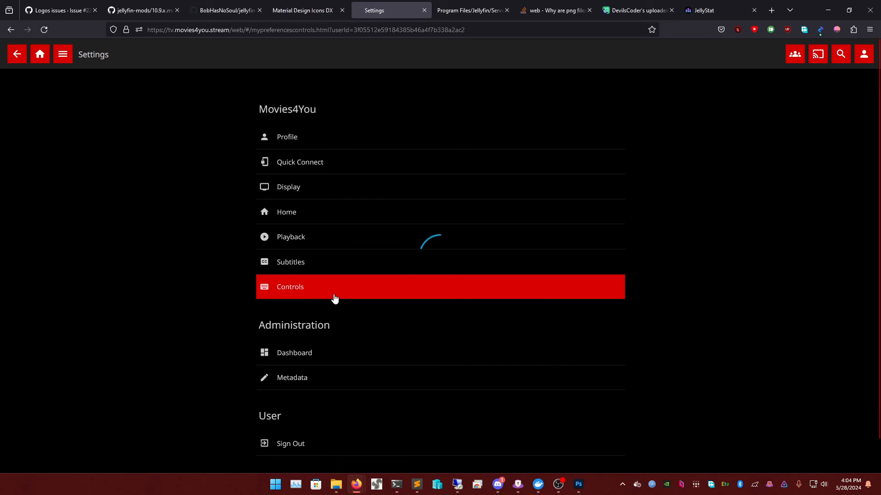
left_click(334, 290)
left_click(17, 54)
scroll(303, 321, "down", 1)
left_click(278, 413)
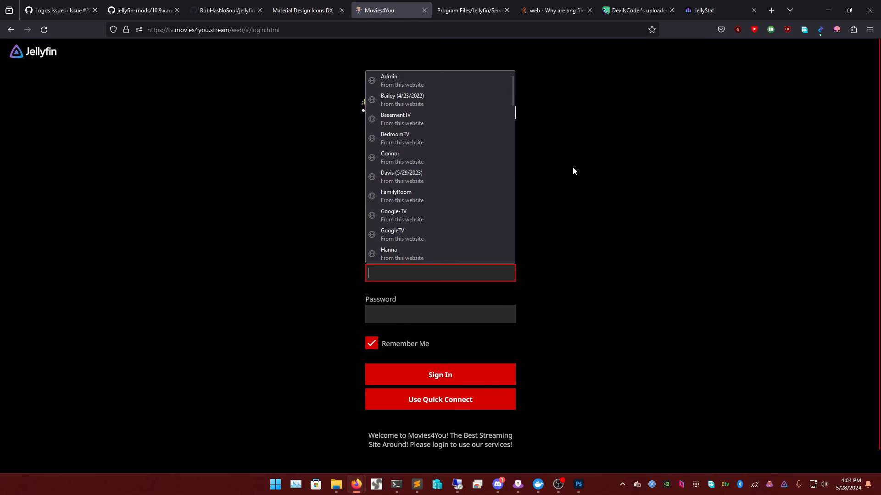
key("F5")
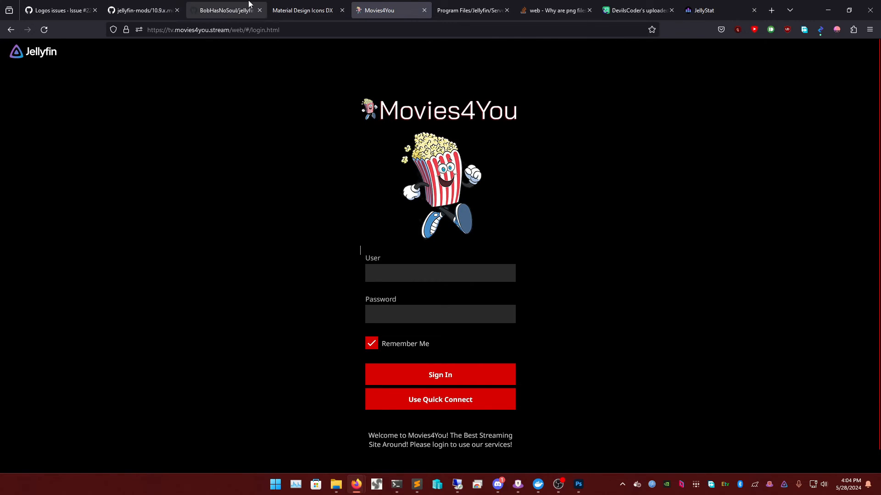
- Save the edited chunk file in Sublime Text and reload the Jellyfin login page
mouse_move(416, 484)
left_click(368, 431)
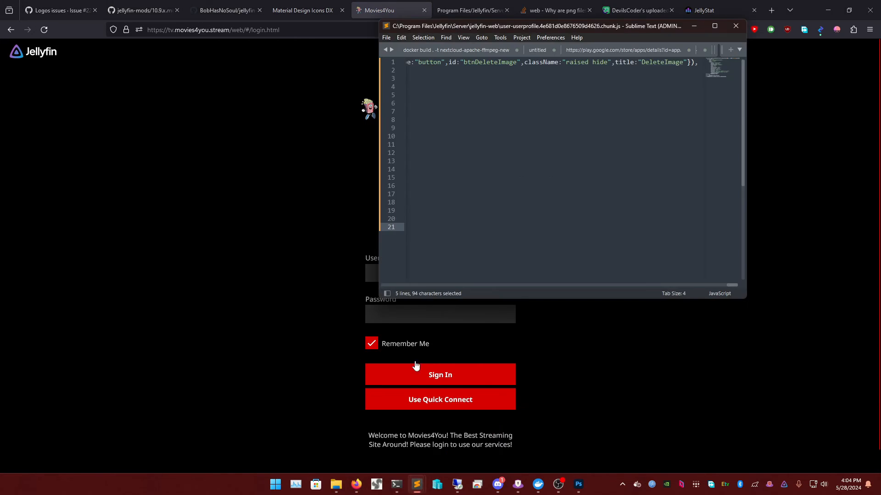
key("ctrl+s")
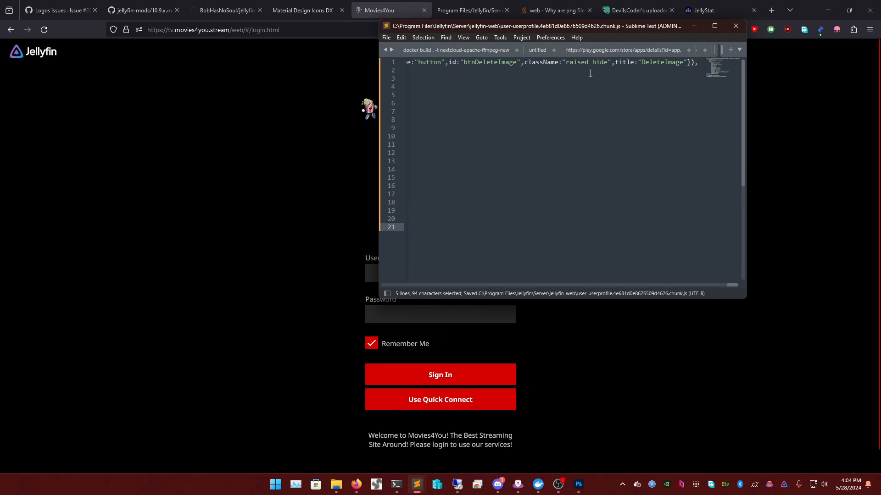
left_click(331, 126)
key("F5")
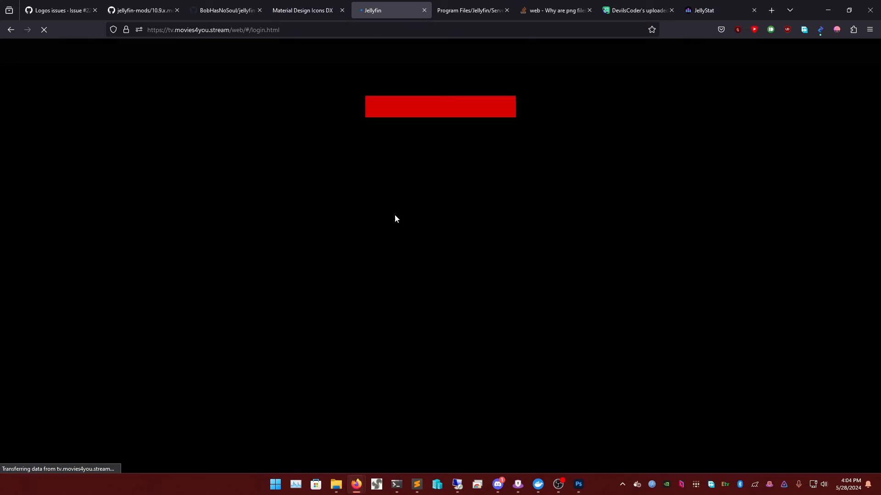
- Review the jellyfin-avatars README installation instructions on GitHub
left_click(296, 13)
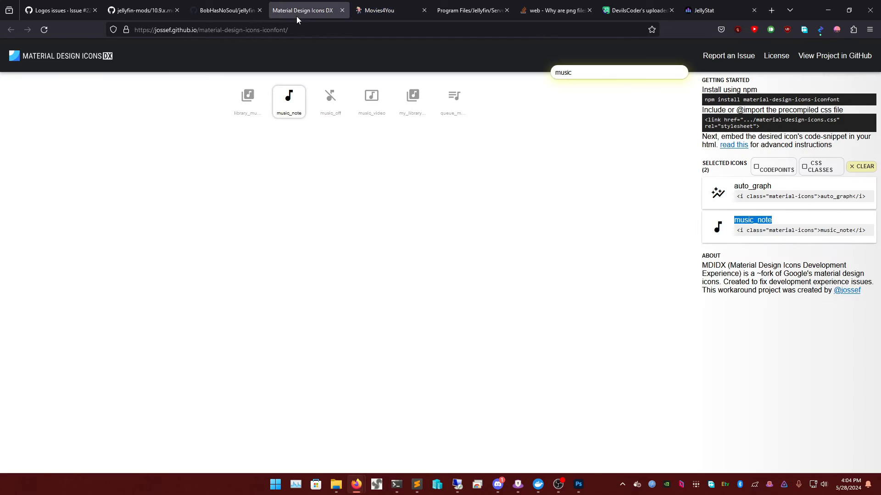
left_click(211, 11)
scroll(297, 241, "up", 2)
scroll(255, 214, "up", 2)
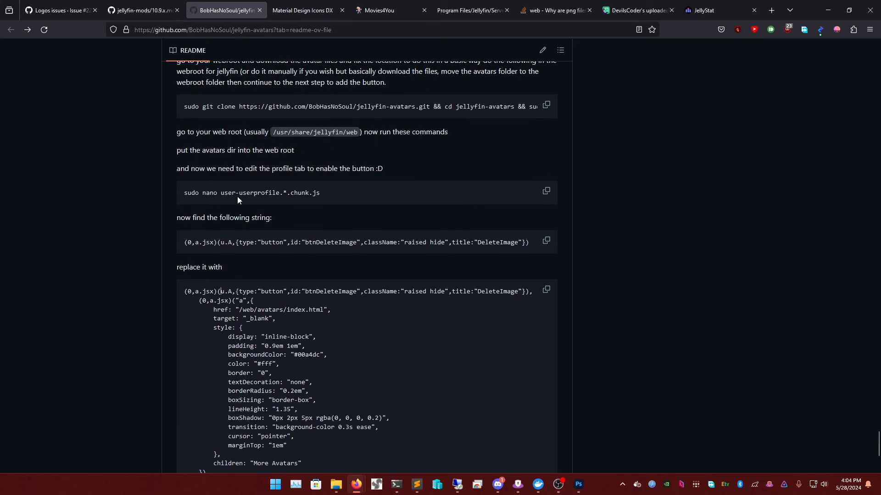
scroll(282, 197, "up", 1)
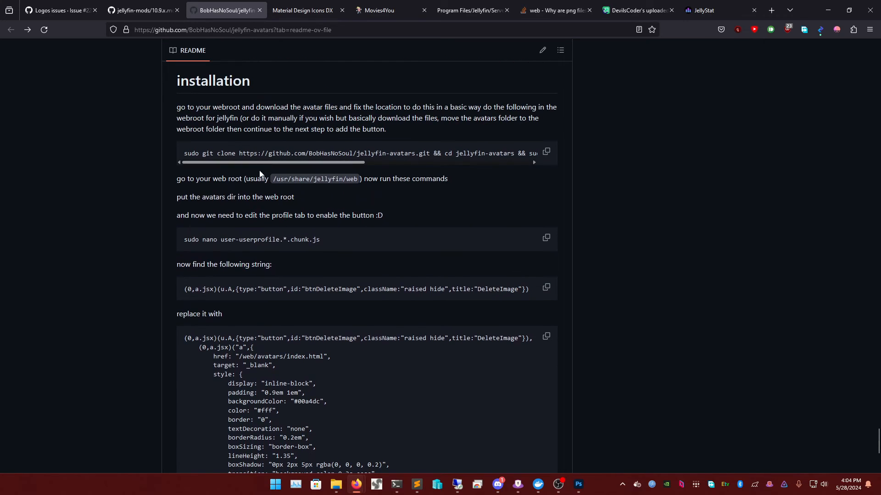
scroll(307, 208, "down", 1)
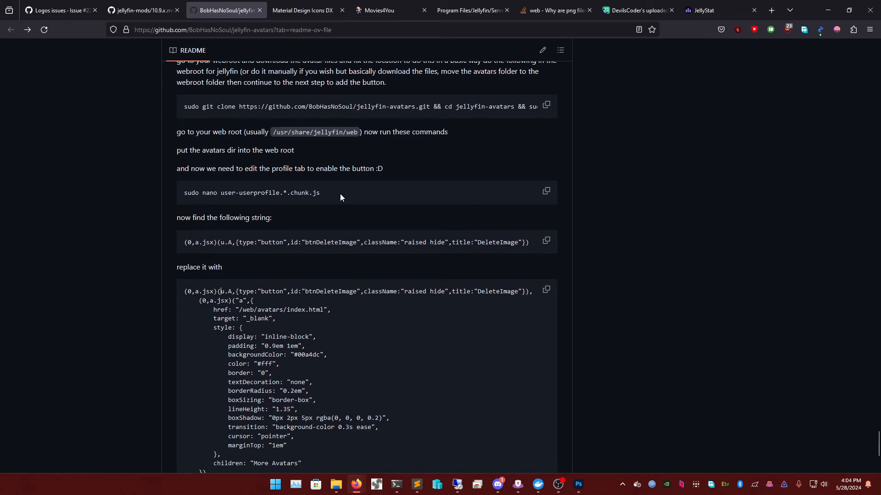
scroll(340, 195, "down", 1)
triple_click(229, 196)
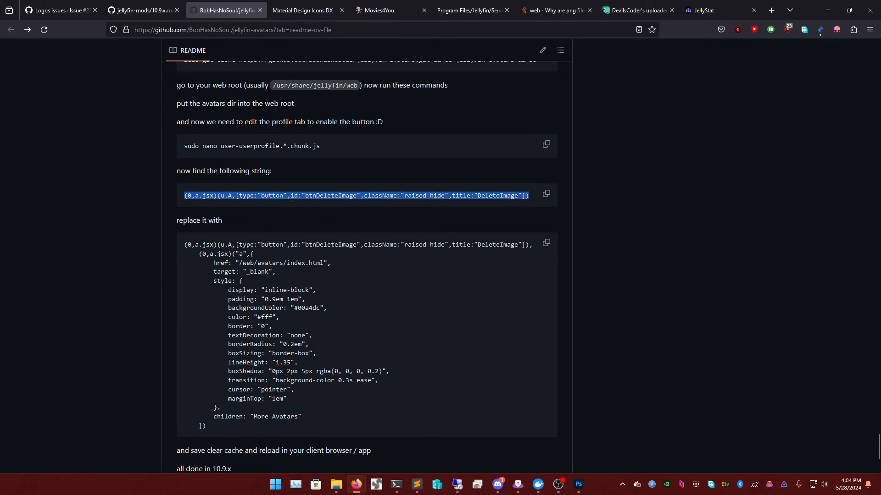
left_click(296, 218)
scroll(296, 219, "down", 3)
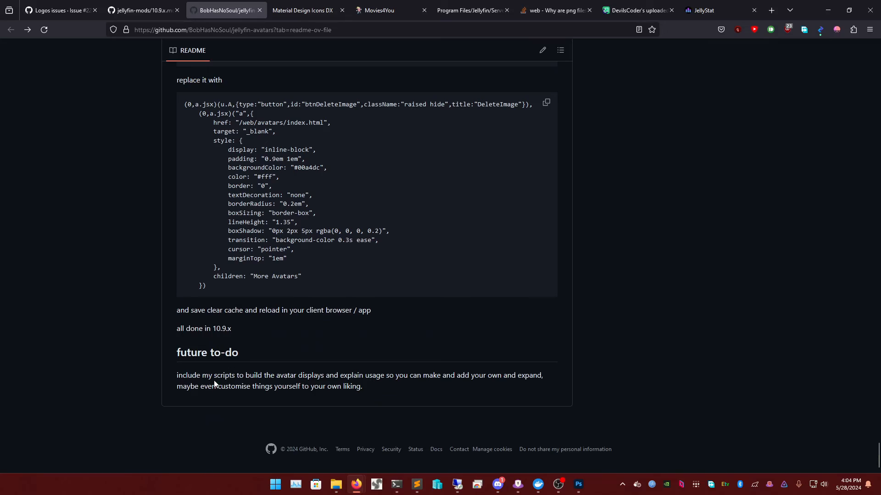
scroll(365, 353, "up", 20)
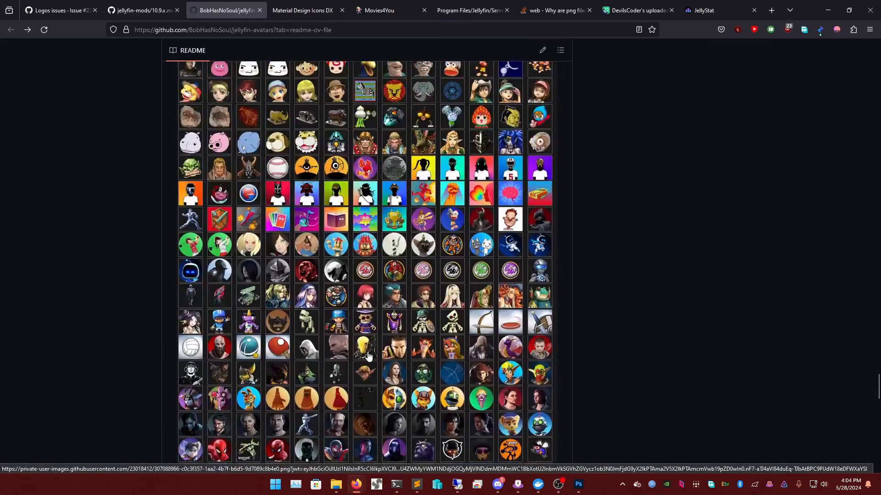
scroll(379, 356, "up", 5)
- Check the jellyfin-mods 10.9.x guide, then return to the Movies4You login page
left_click(142, 10)
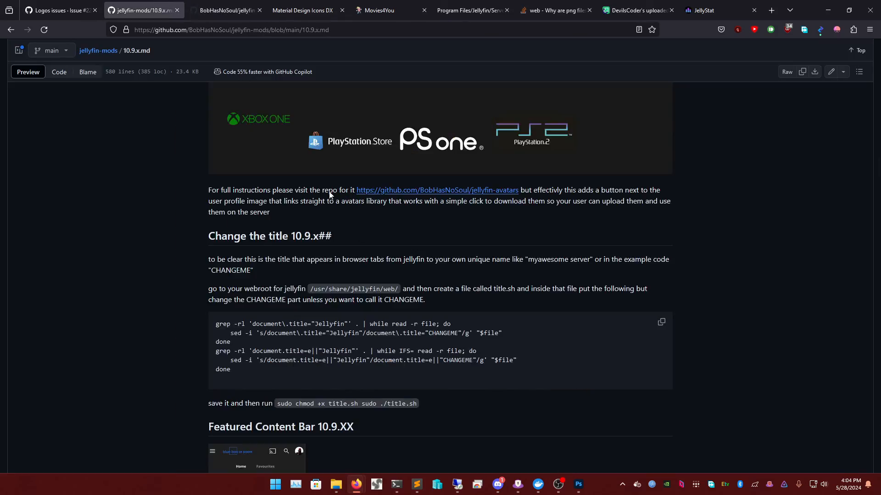
scroll(380, 279, "down", 5)
scroll(379, 278, "up", 4)
scroll(336, 246, "up", 3)
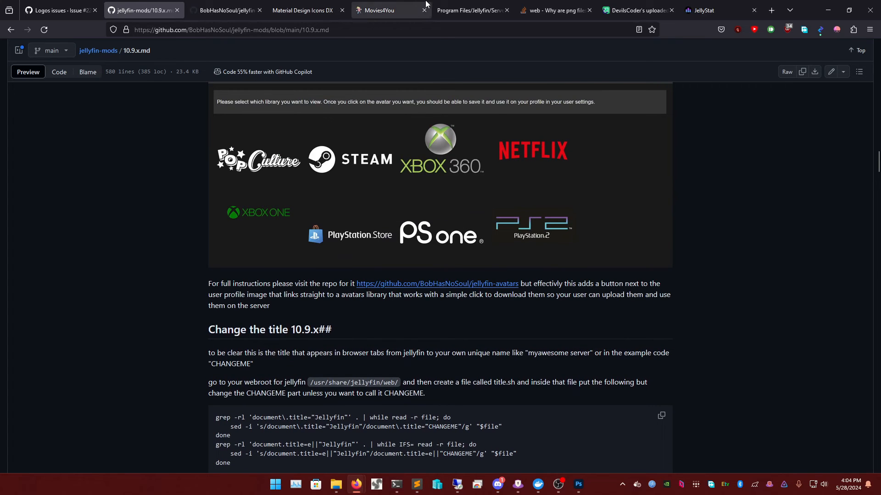
left_click(381, 10)
left_click(413, 278)
- Sign in to Movies4You with the saved user name and the account password
type("Movi")
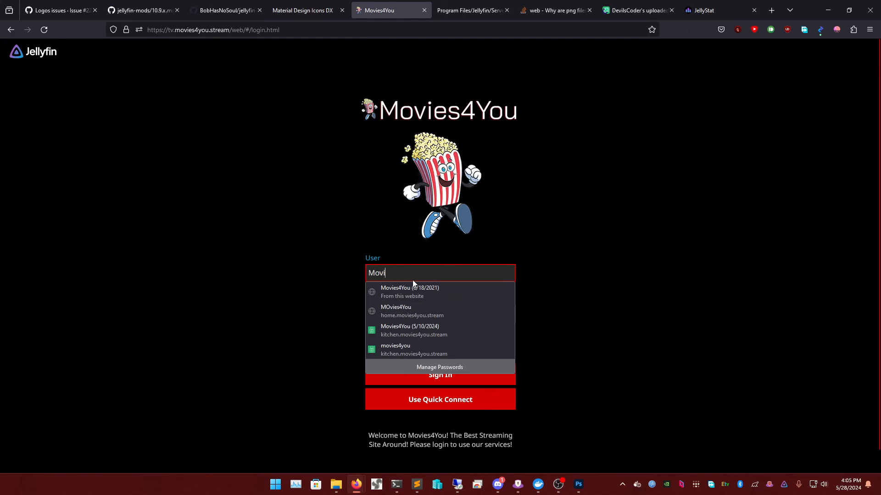
key("Down")
key("Return")
key("Return")
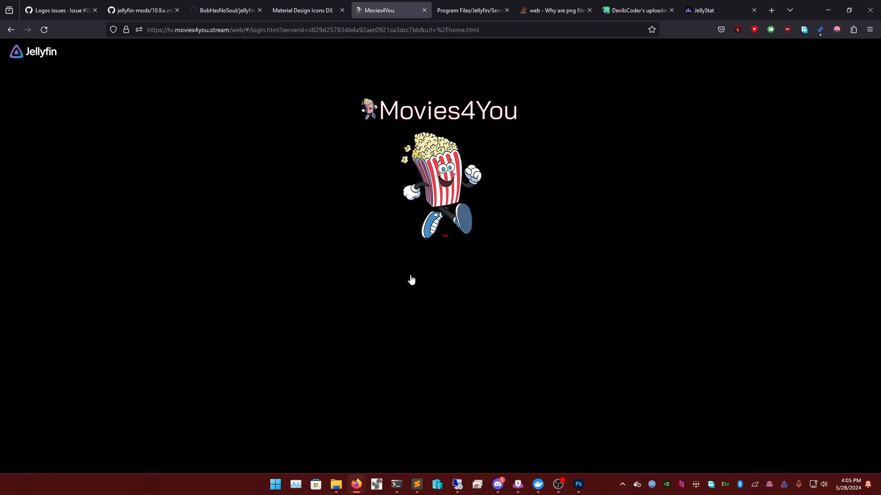
key("Escape")
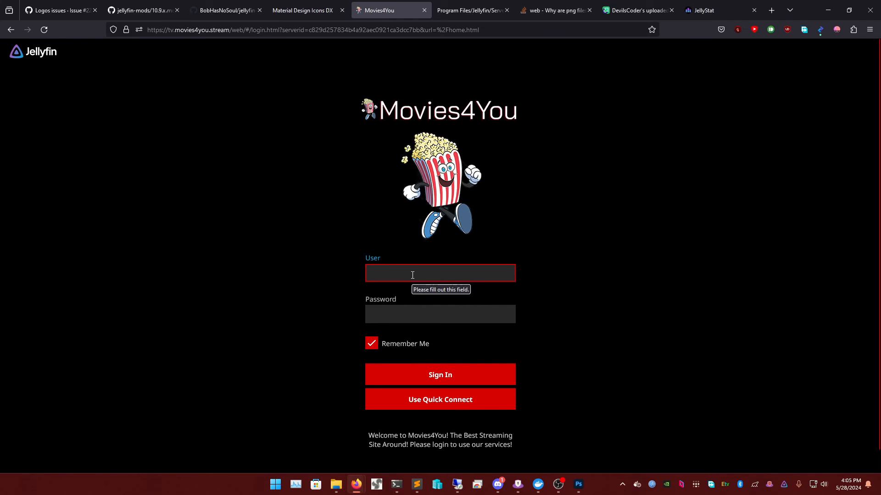
type("Movies")
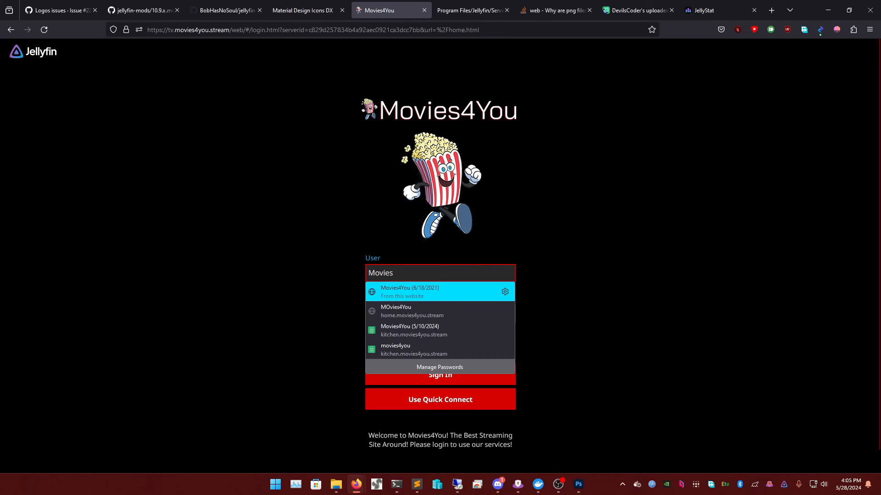
left_click(410, 288)
left_click_drag(483, 316, 320, 301)
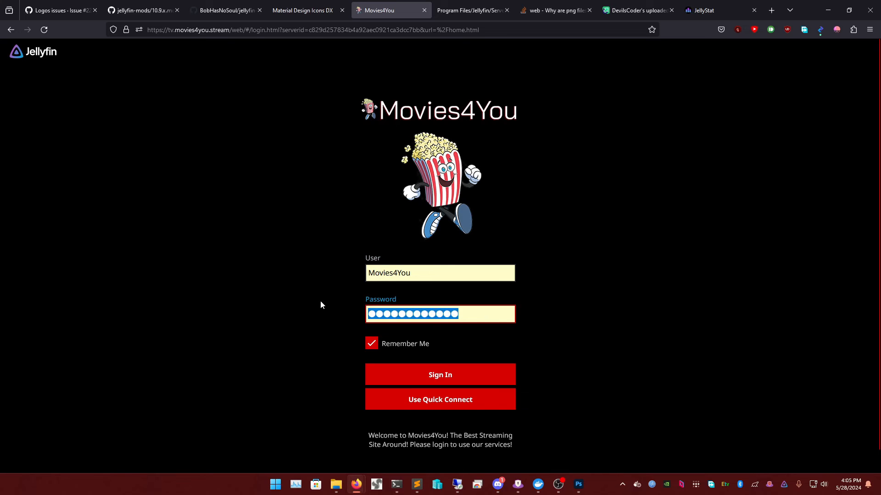
type("●●●●●●●●●")
key("Return")
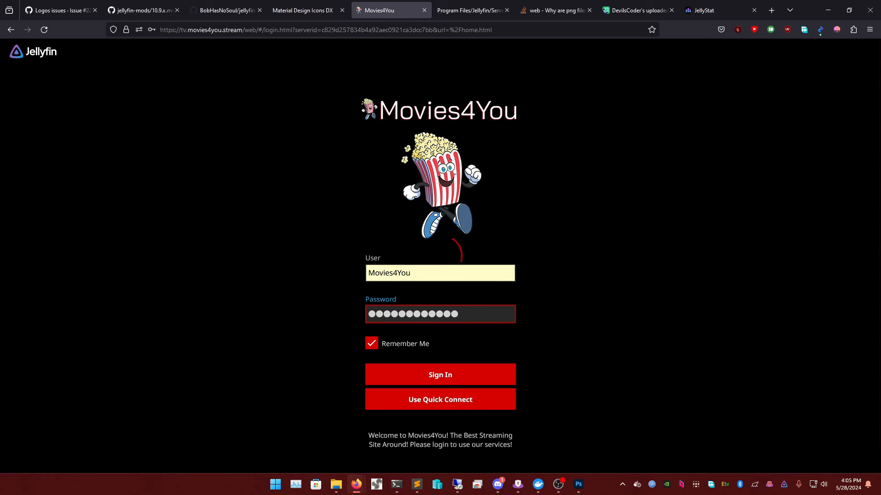
- Open the user profile and try the new More Avatars button, which opens the avatar library
left_click(19, 53)
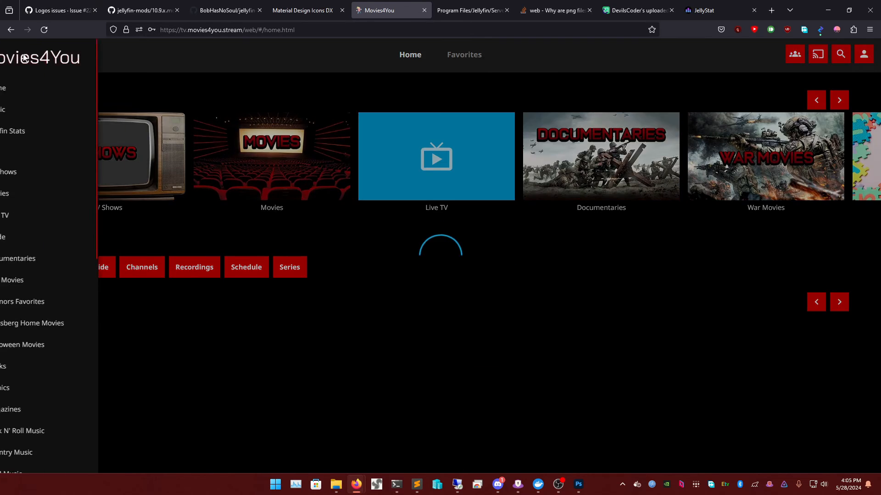
left_click(232, 66)
left_click(871, 61)
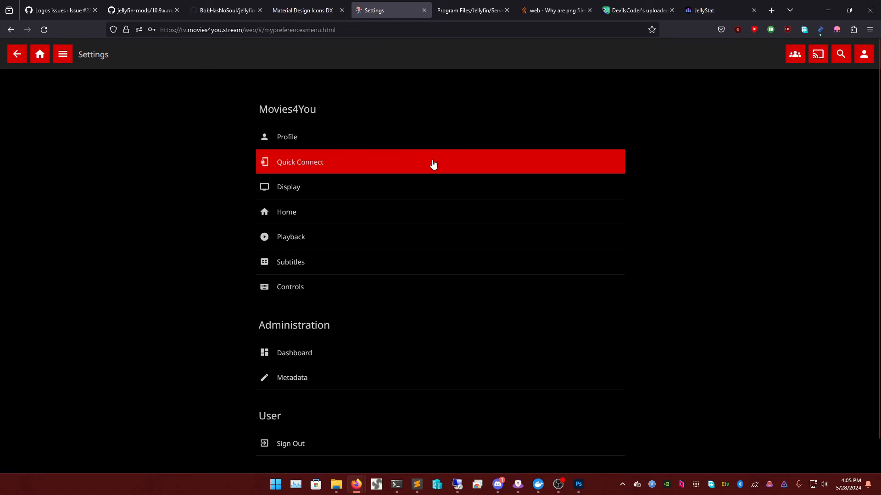
left_click(320, 140)
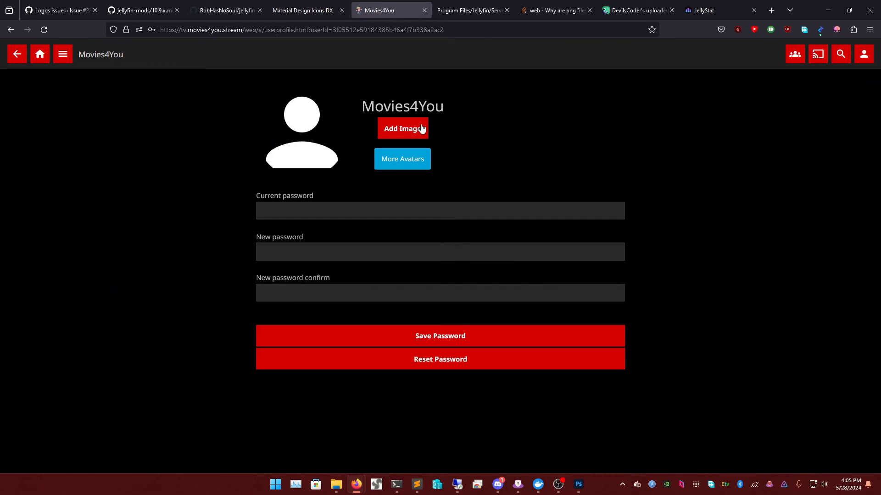
left_click(407, 159)
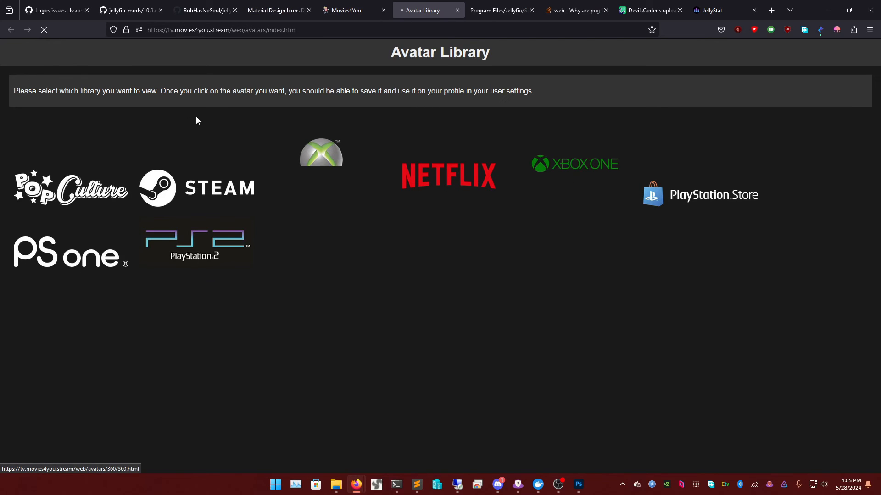
left_click(344, 3)
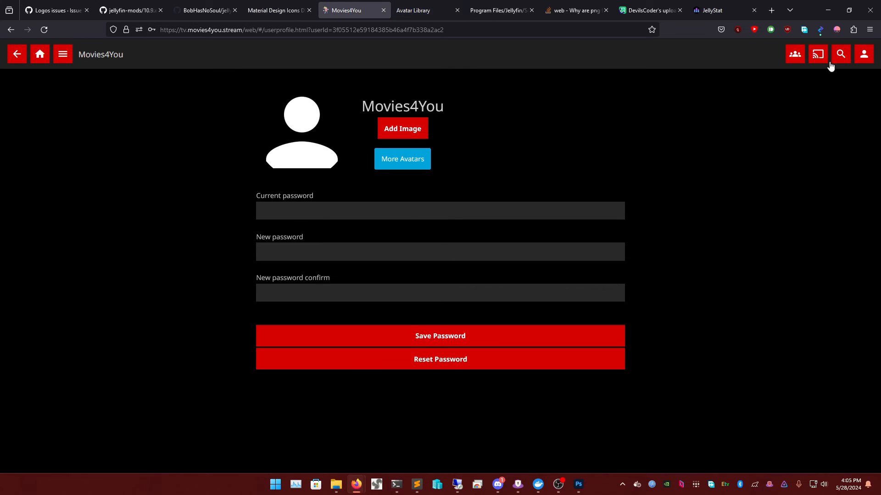
- Reopen the profile, cancel the image upload picker, and open the Netflix avatar collection
left_click(864, 55)
left_click(291, 137)
left_click(409, 130)
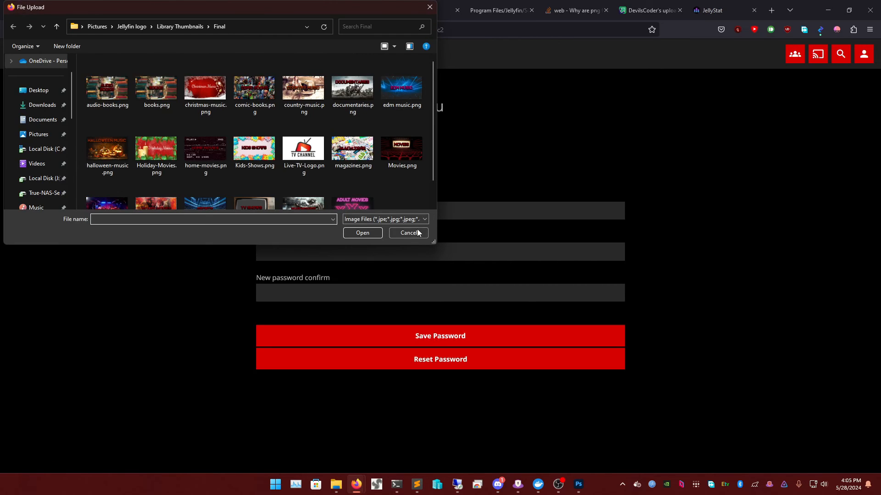
left_click(417, 229)
left_click(409, 155)
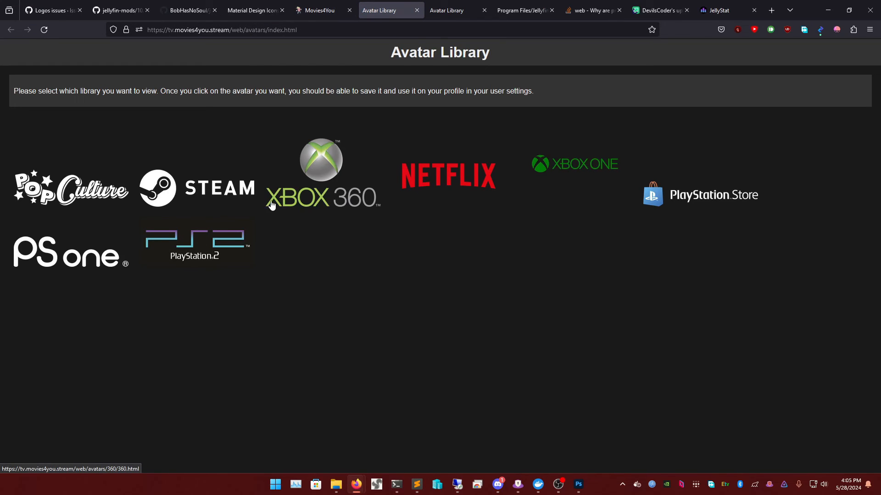
left_click(430, 176)
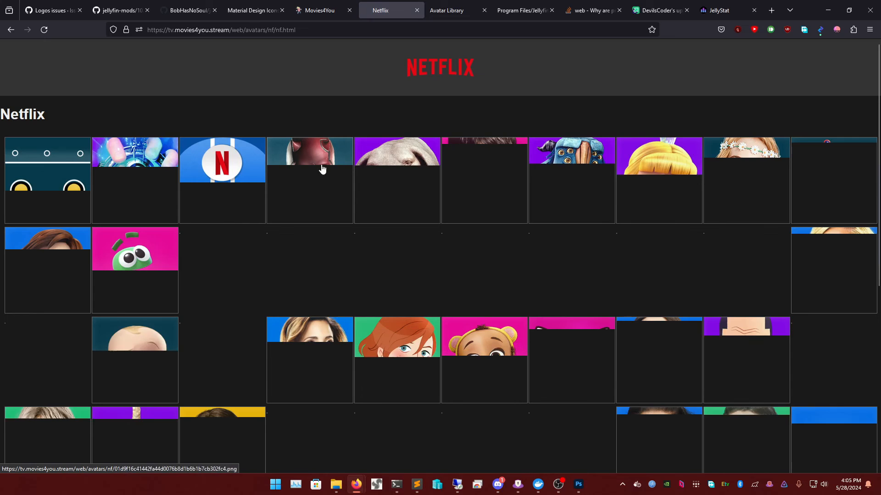
- Browse the Netflix avatars, dismissing one save prompt without downloading
scroll(445, 236, "down", 6)
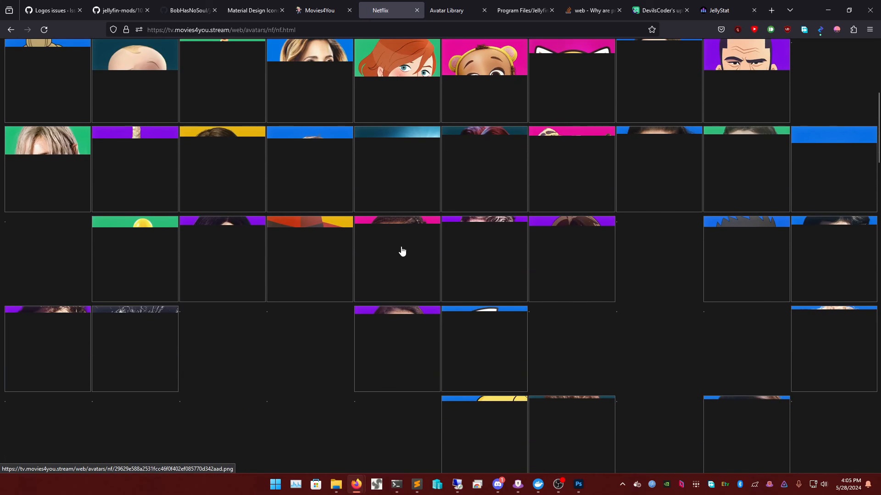
scroll(401, 251, "up", 5)
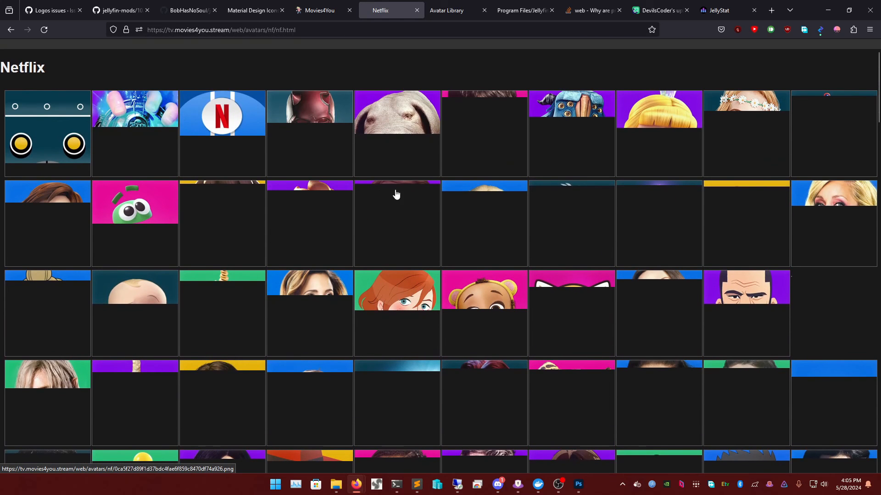
scroll(700, 293, "down", 4)
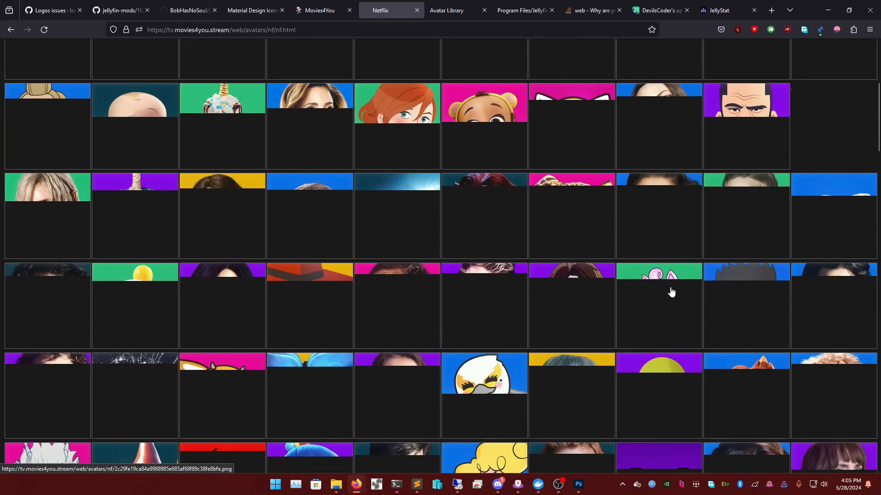
scroll(664, 291, "down", 3)
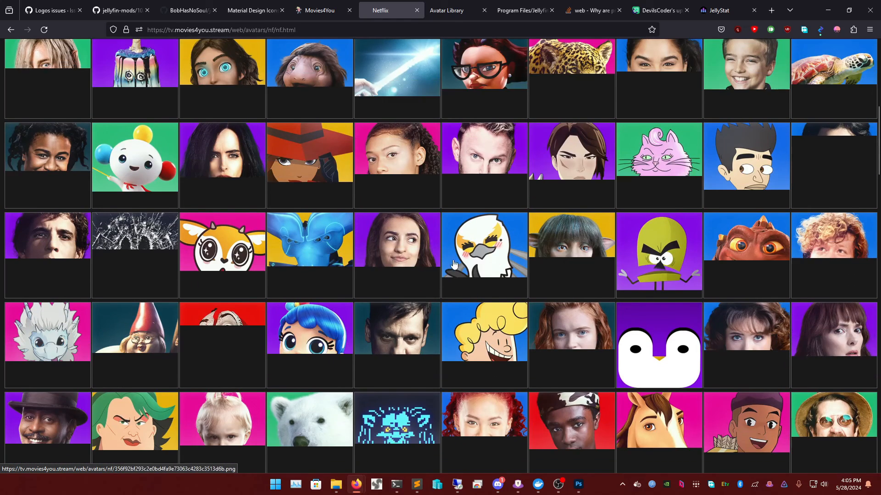
scroll(324, 263, "down", 6)
scroll(325, 282, "down", 13)
scroll(333, 286, "down", 8)
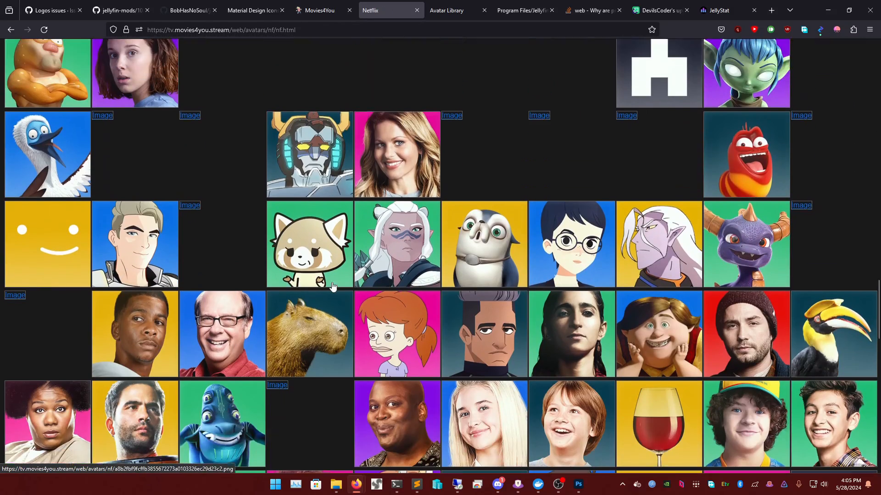
scroll(333, 286, "down", 3)
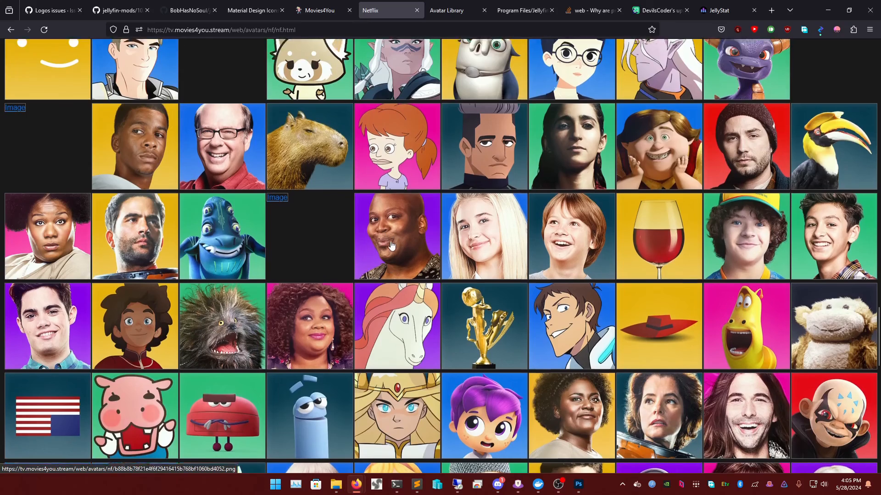
scroll(391, 246, "down", 9)
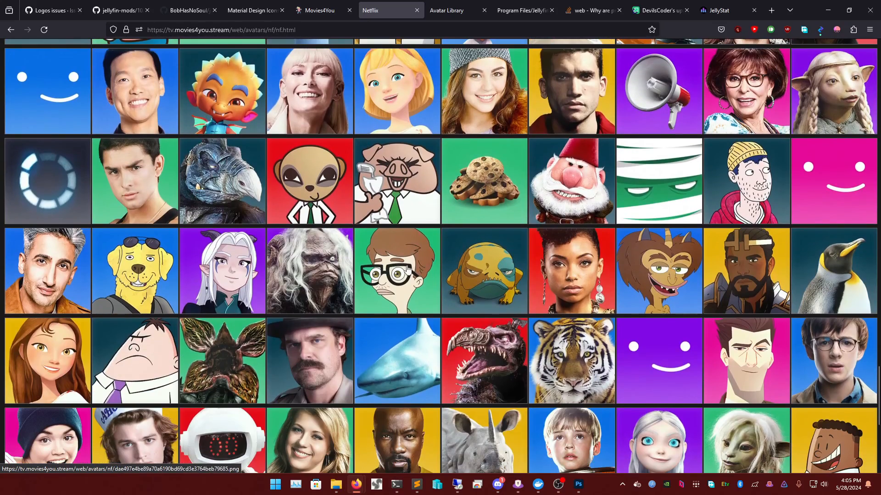
scroll(407, 269, "down", 6)
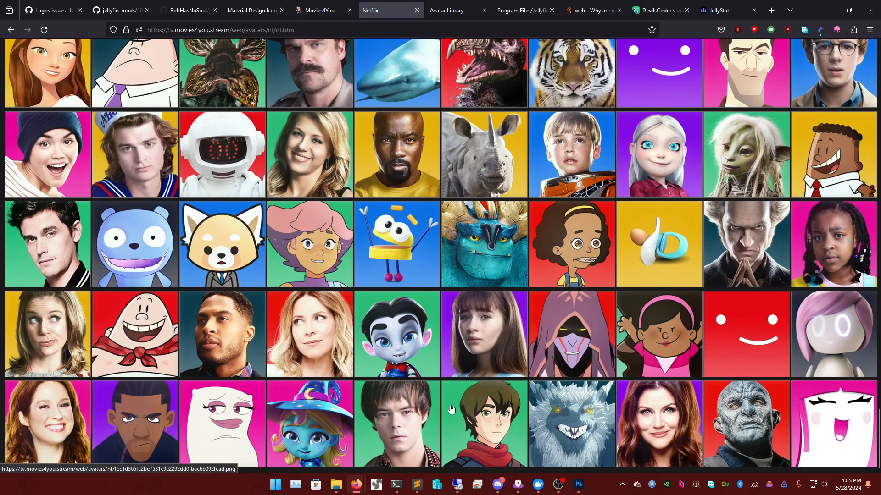
scroll(363, 335, "up", 5)
scroll(365, 331, "down", 4)
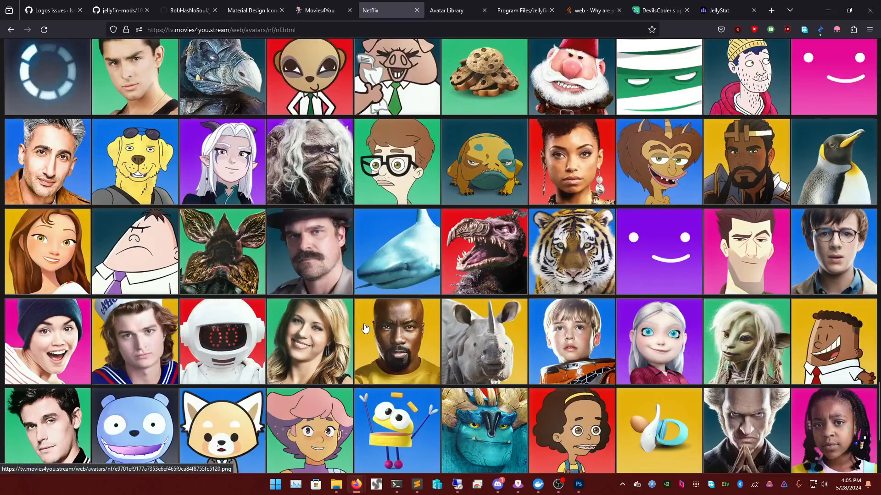
scroll(376, 324, "up", 10)
scroll(376, 324, "up", 8)
scroll(275, 331, "down", 17)
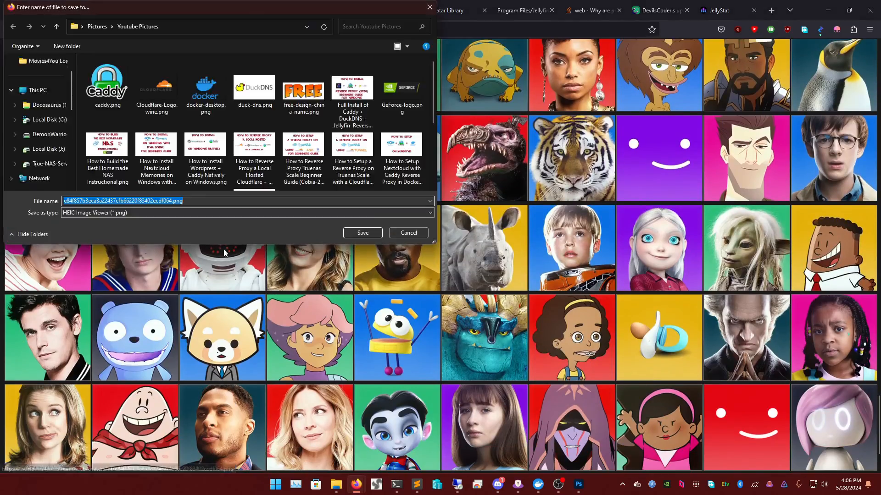
left_click(400, 232)
left_click(135, 247)
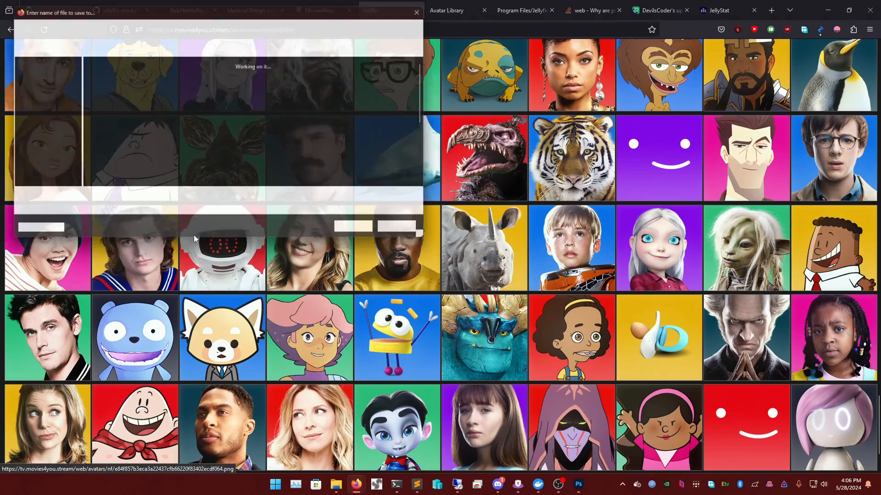
key("Escape")
- Save the young man's portrait avatar into Pictures and return to the Movies4You profile page
scroll(370, 200, "up", 8)
scroll(370, 201, "up", 20)
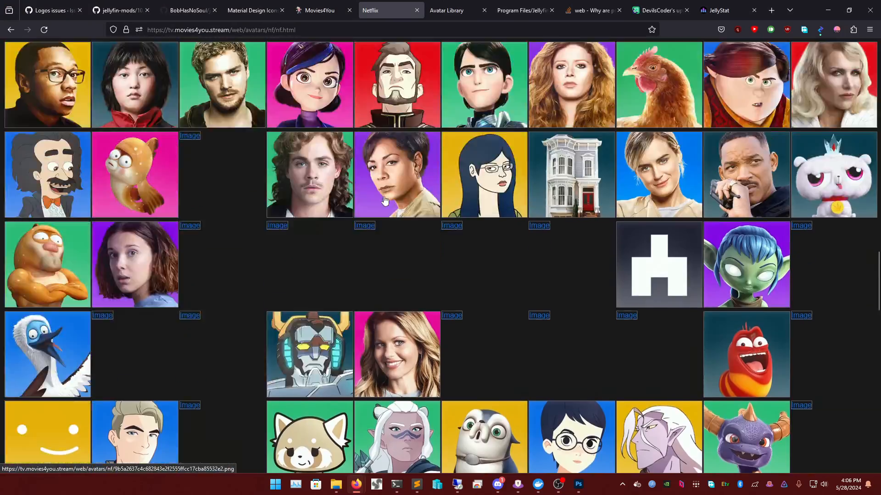
scroll(361, 215, "up", 1)
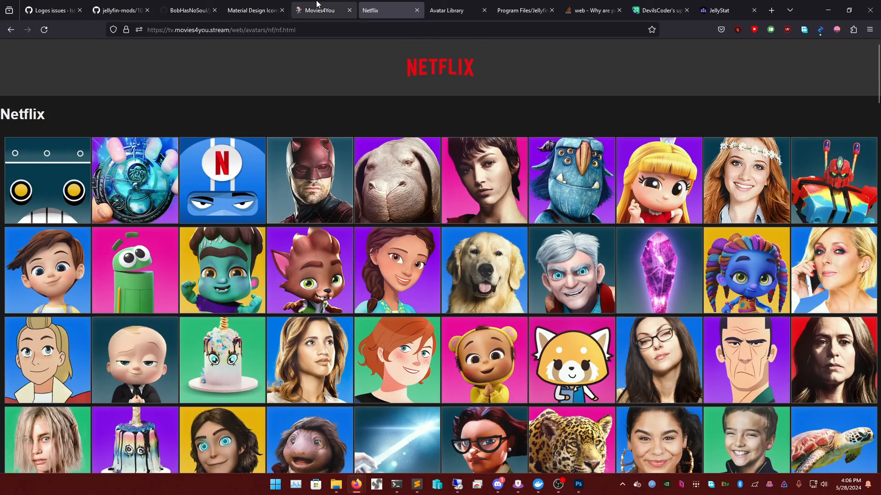
scroll(354, 121, "down", 12)
scroll(353, 170, "down", 15)
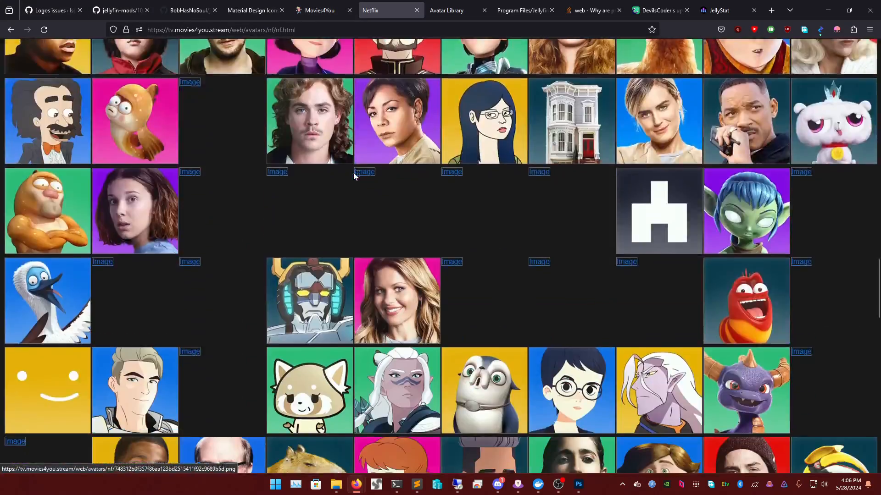
scroll(167, 248, "down", 3)
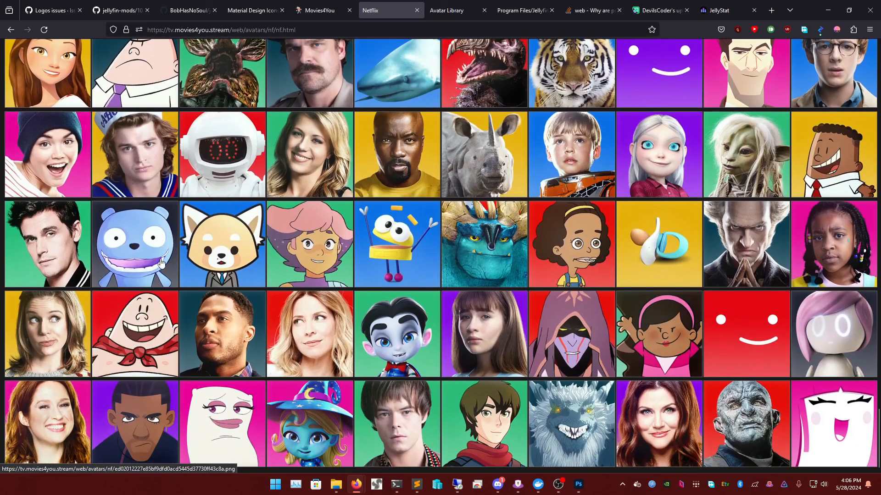
scroll(130, 285, "up", 2)
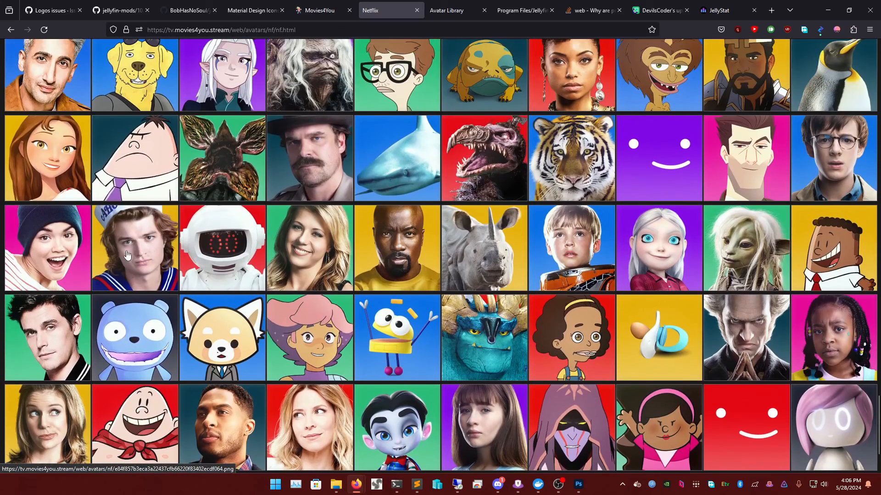
left_click(233, 263)
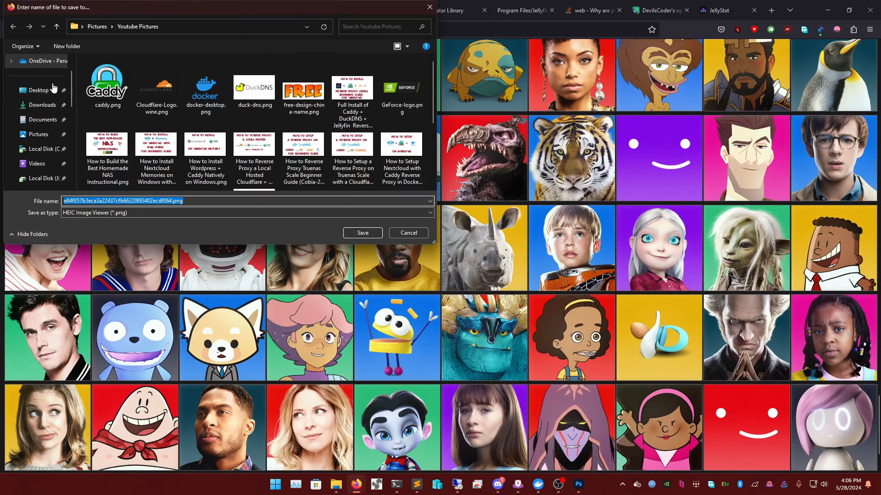
left_click(38, 166)
left_click(363, 233)
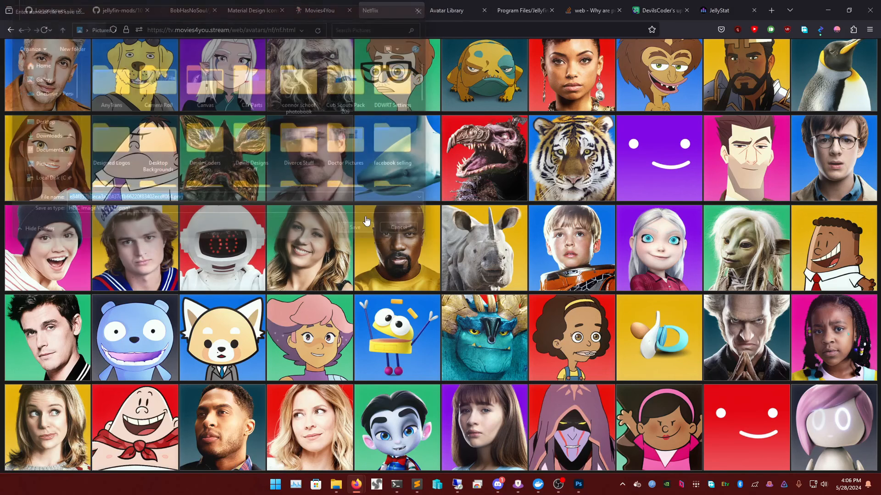
left_click(320, 10)
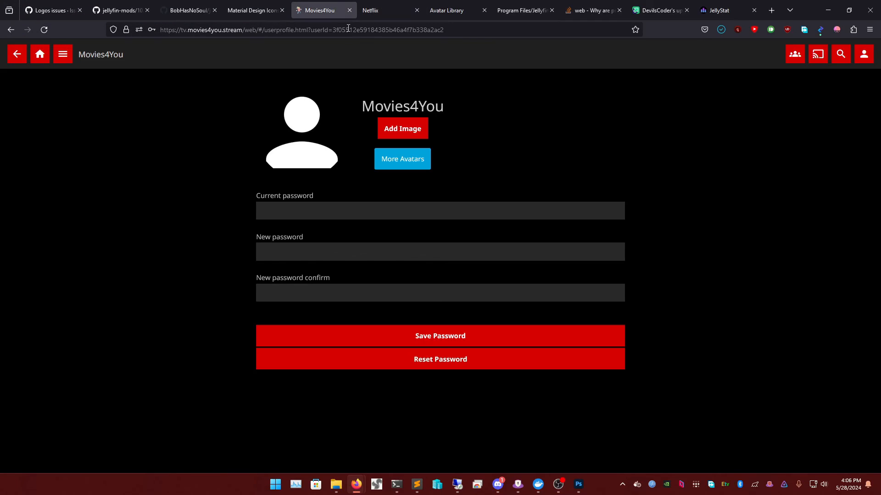
- Upload the saved portrait from Pictures as the profile image, dismiss the login failure, and go Home
left_click(403, 129)
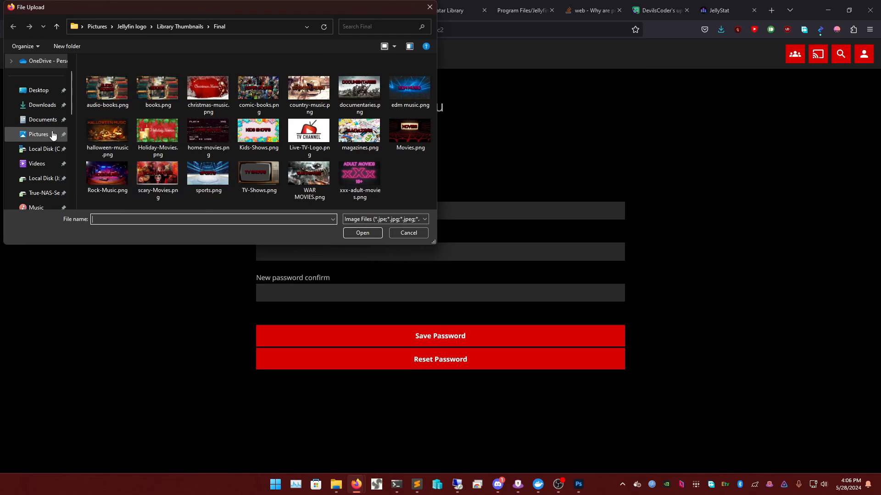
left_click(39, 134)
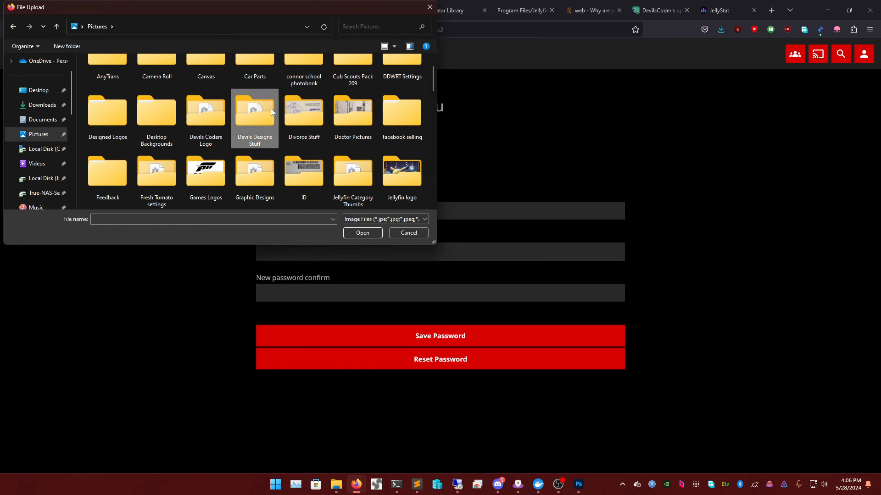
scroll(270, 108, "down", 15)
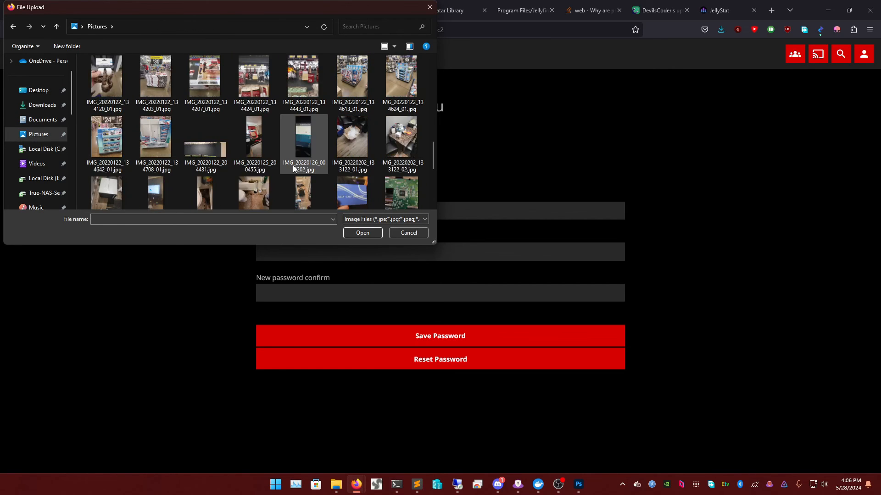
scroll(292, 165, "up", 15)
double_click(270, 160)
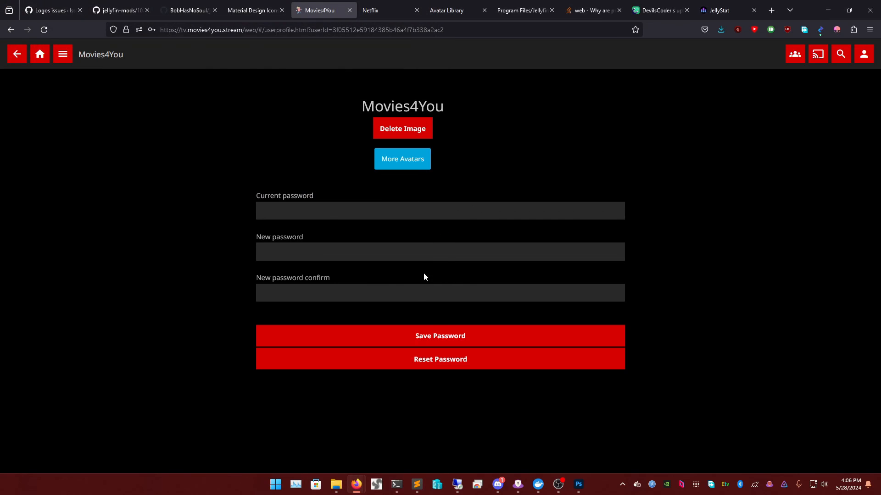
left_click(419, 341)
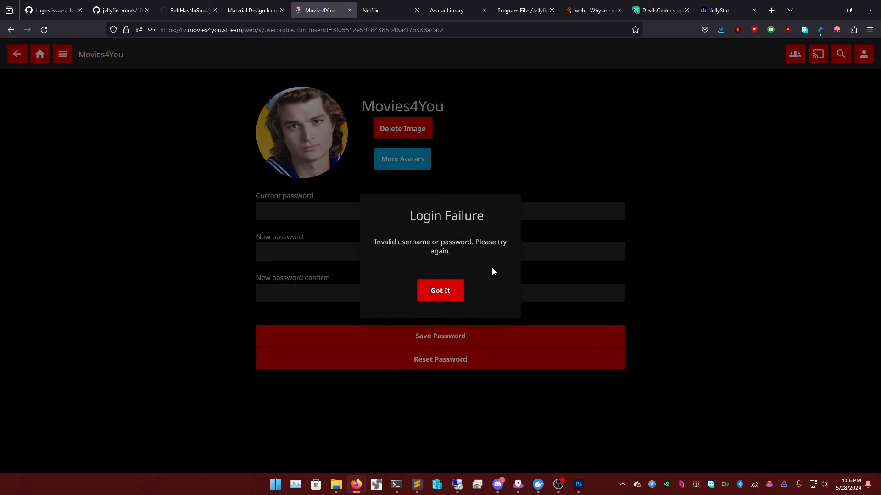
left_click(441, 292)
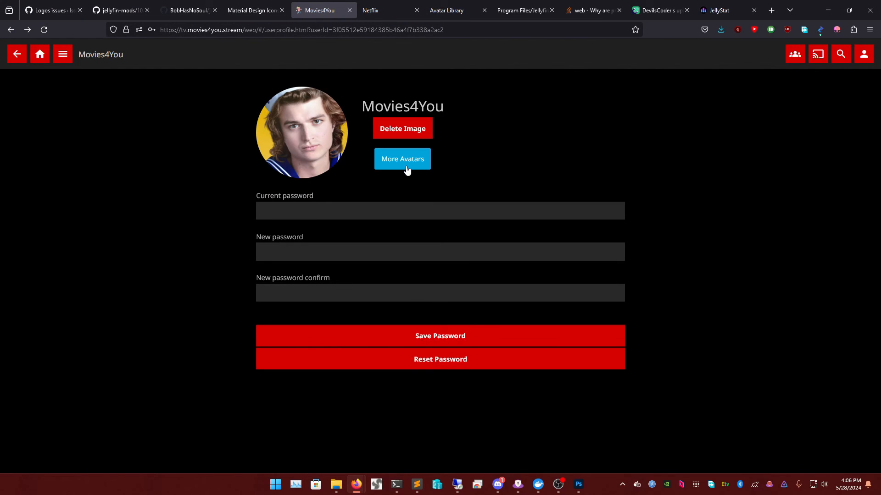
left_click(41, 55)
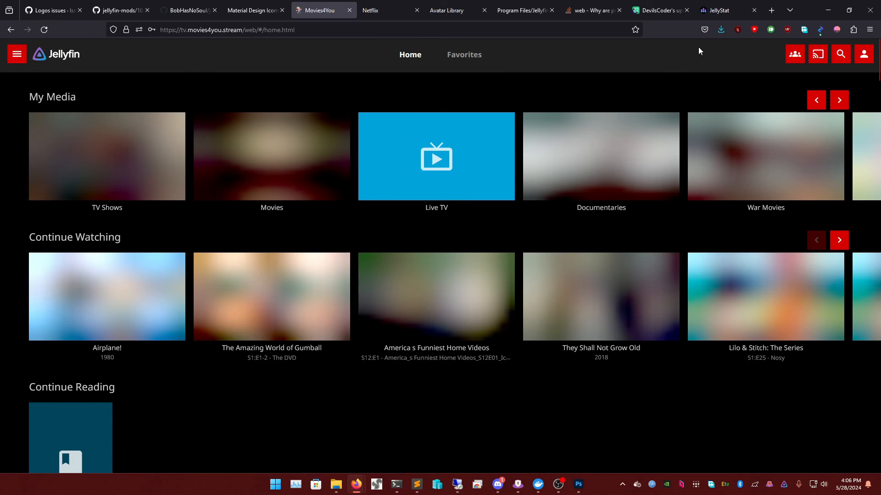
- Recheck the profile page and home side menu, then switch through browser tabs back to GitHub
left_click(864, 55)
left_click(290, 138)
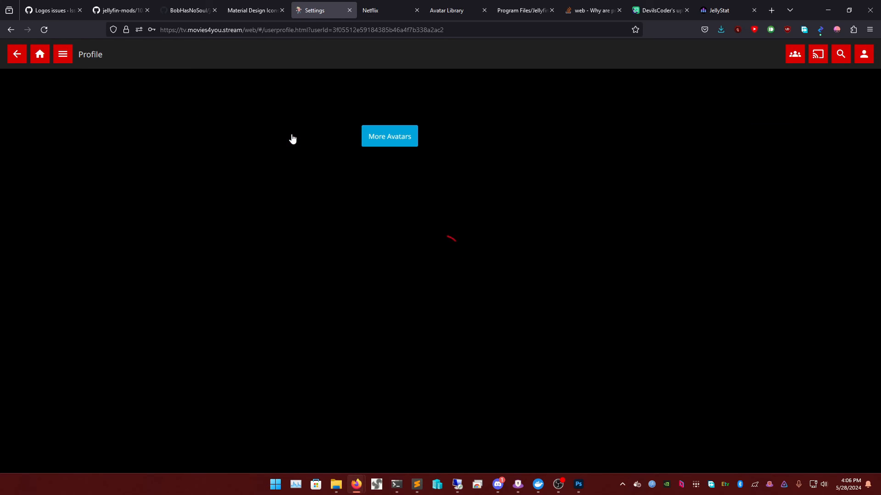
left_click(38, 60)
left_click(18, 55)
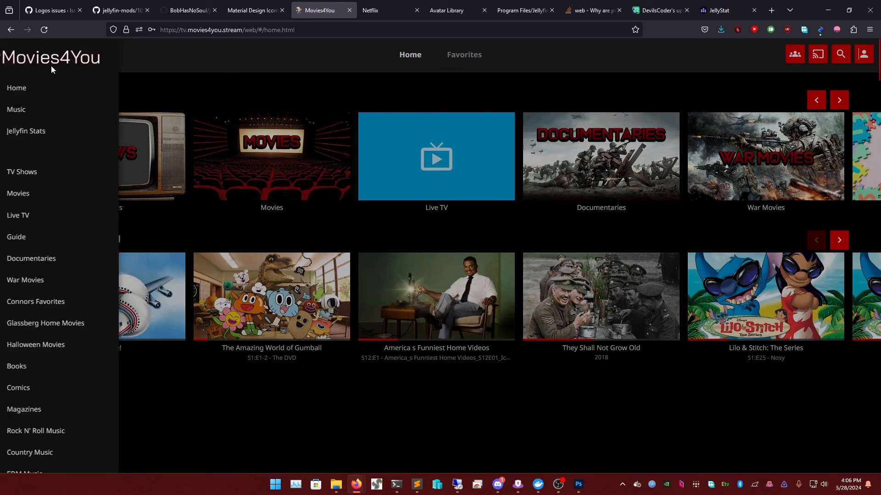
left_click(381, 80)
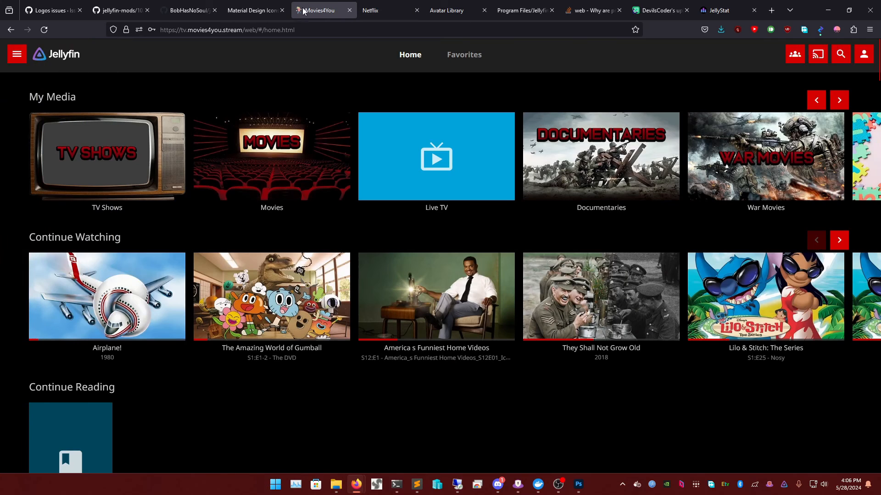
left_click(257, 10)
left_click(195, 5)
- Scroll the jellyfin-mods 10.9.x.md guide to review the Netflix-style custom login page CSS
left_click(123, 3)
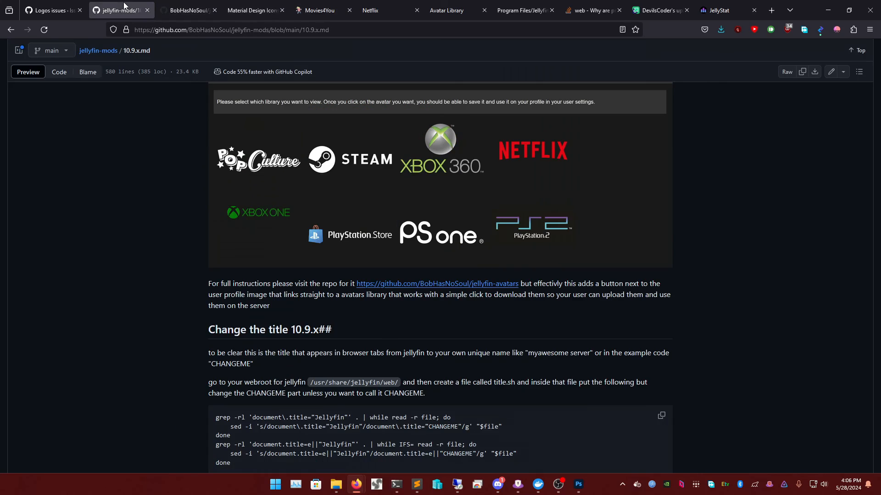
scroll(386, 224, "down", 3)
scroll(345, 249, "down", 10)
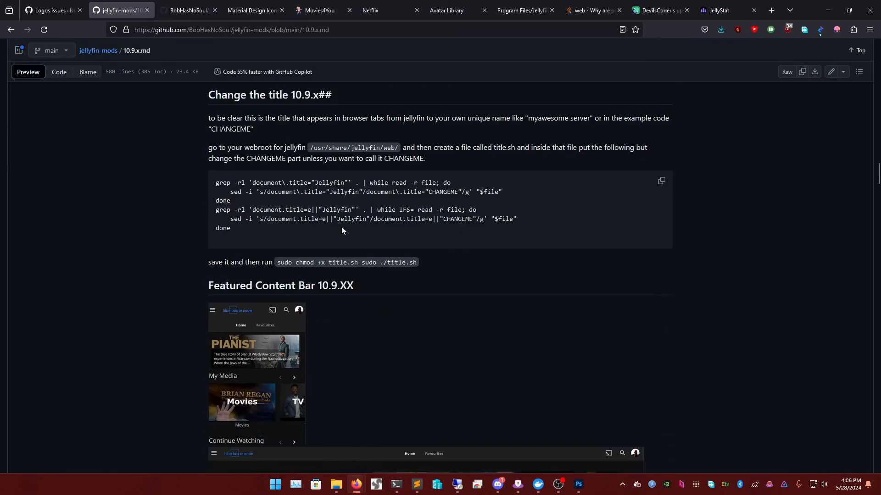
scroll(387, 221, "up", 15)
scroll(338, 202, "up", 10)
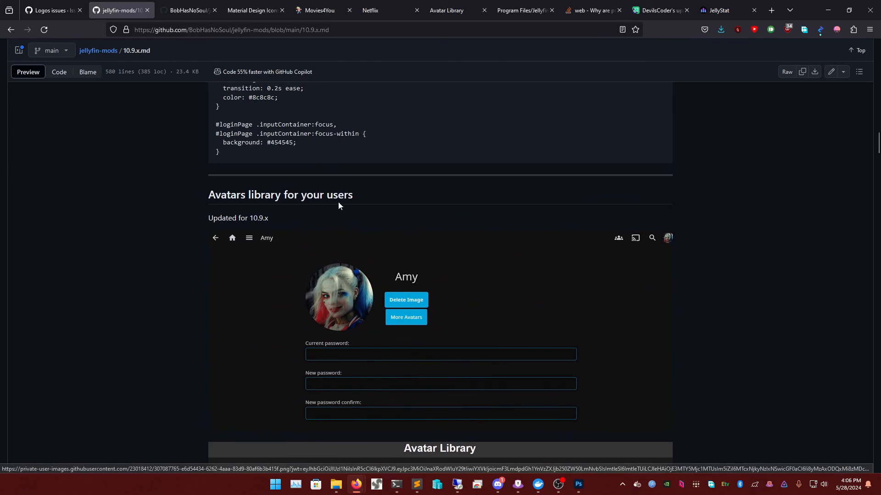
scroll(326, 200, "up", 10)
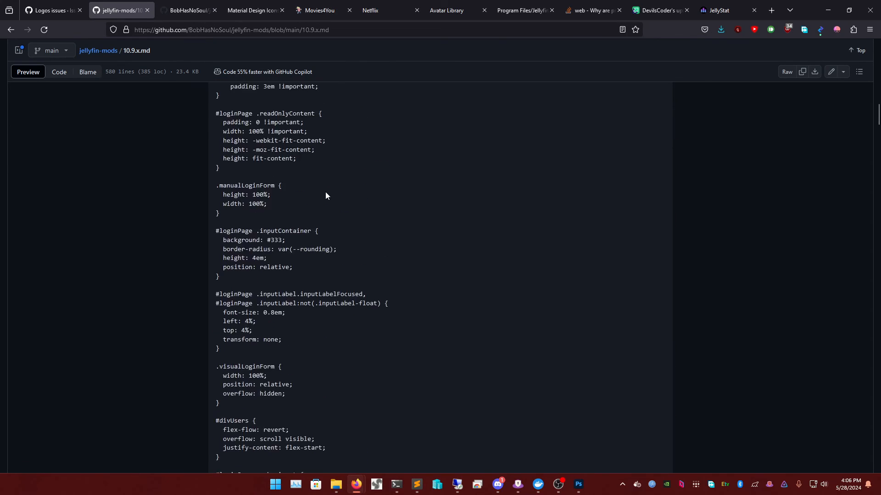
scroll(326, 194, "up", 5)
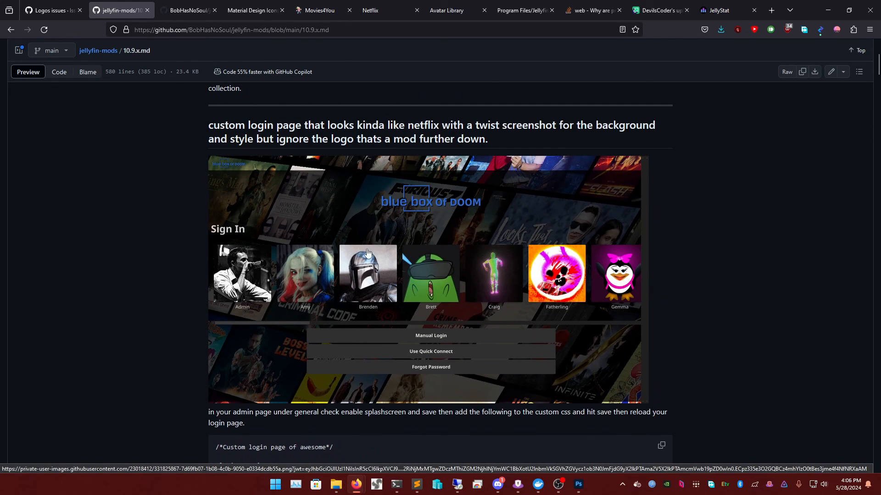
scroll(333, 197, "down", 8)
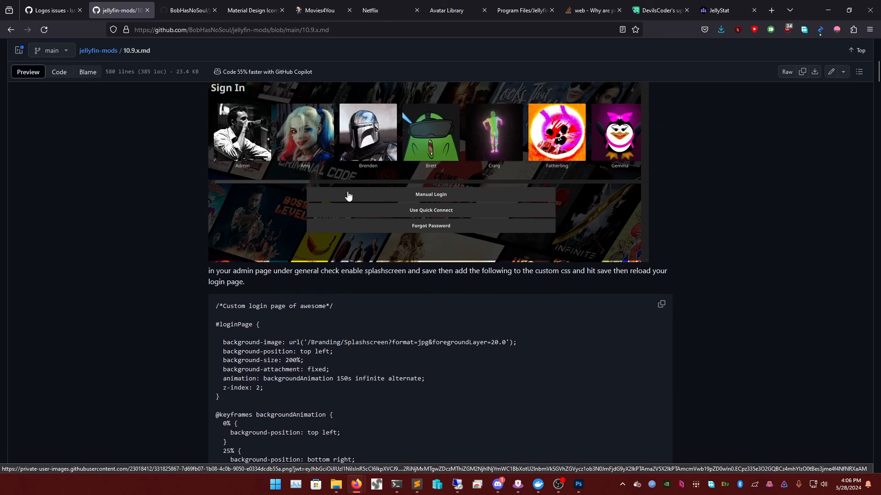
scroll(292, 171, "up", 2)
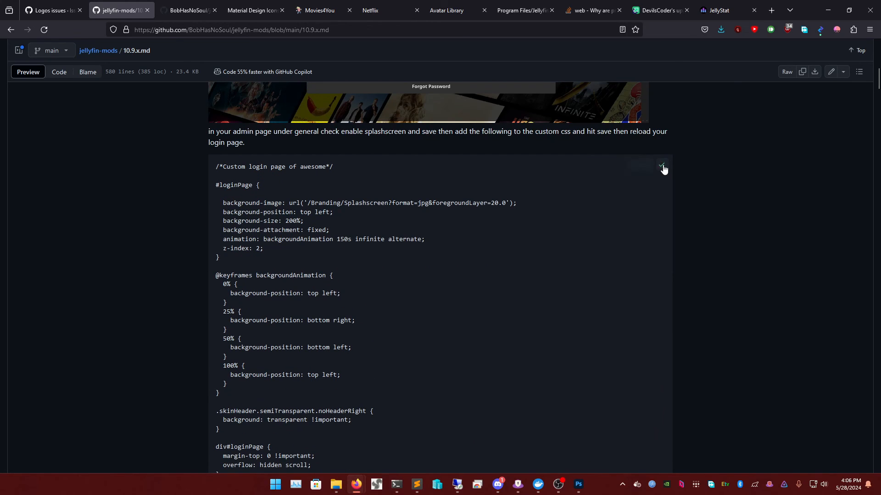
scroll(291, 187, "up", 1)
- Cycle through the Logos, avatars and Material Design Icons tabs back to Movies4You
left_click(30, 3)
left_click(181, 3)
left_click(276, 4)
left_click(320, 7)
- Paste the custom login-page CSS into Custom CSS code under Dashboard > General
left_click(19, 62)
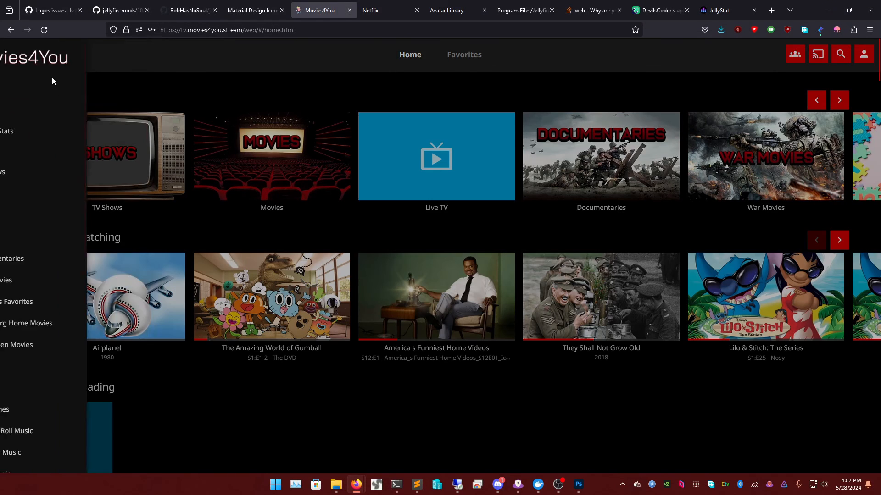
scroll(48, 254, "down", 5)
scroll(48, 255, "down", 3)
left_click(69, 338)
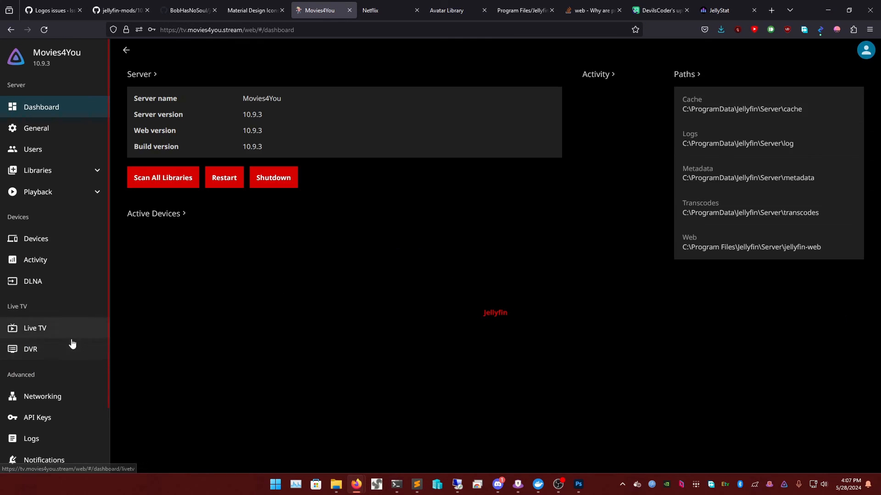
left_click(49, 137)
scroll(428, 243, "down", 5)
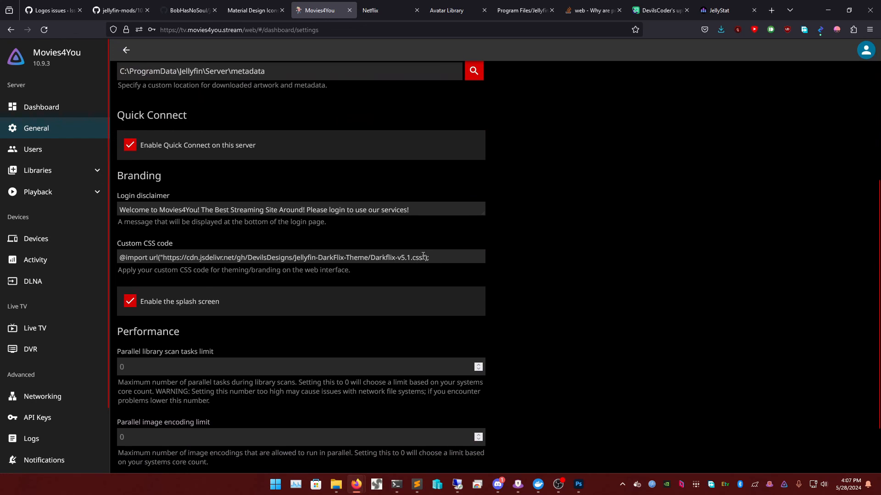
key("ctrl+v")
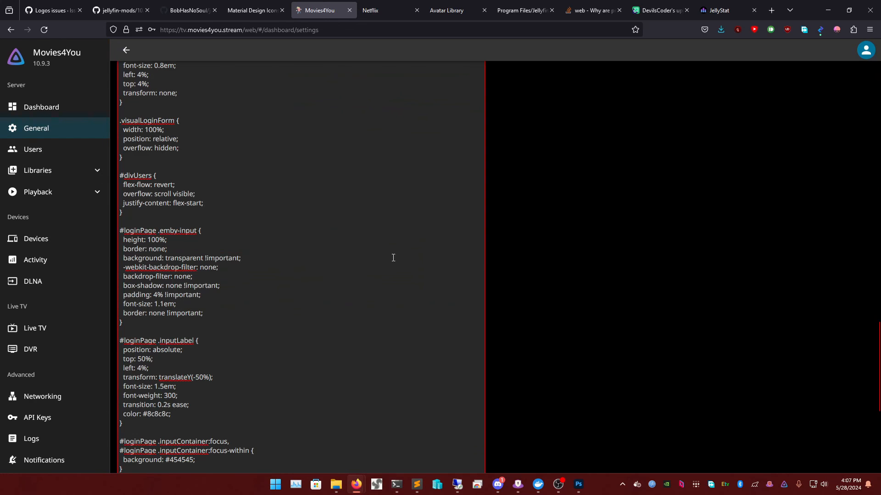
scroll(422, 281, "down", 5)
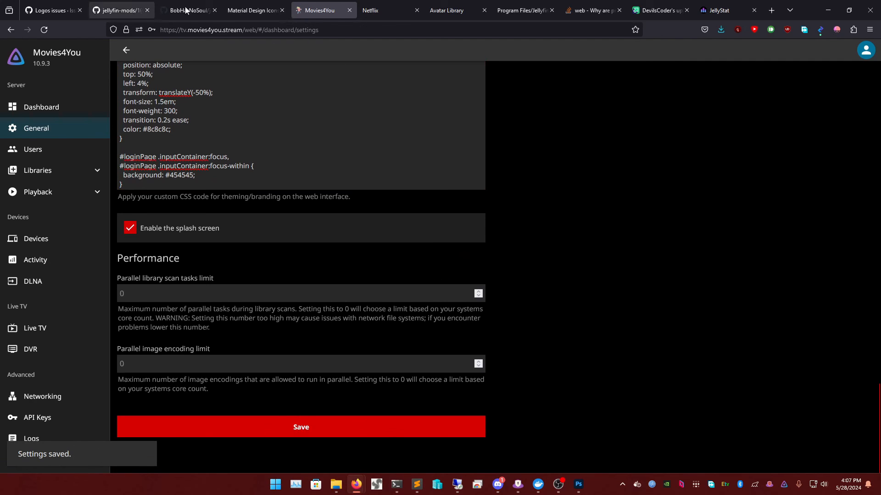
- Close the Netflix avatar and Avatar Library tabs and return to the Movies4You settings
left_click(367, 4)
key("ctrl+w")
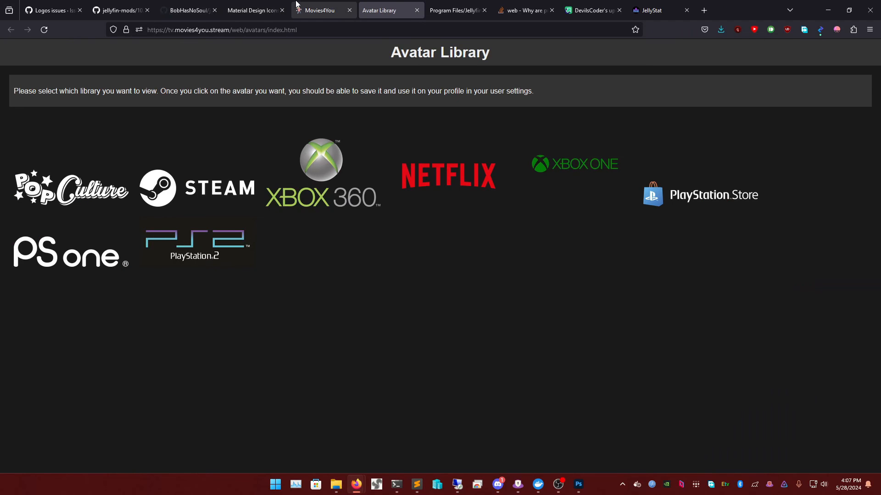
left_click(422, 12)
left_click(322, 5)
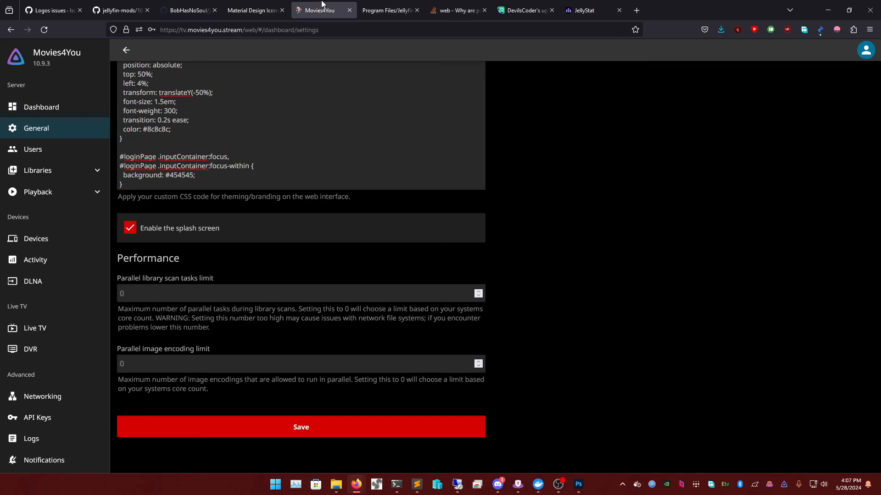
left_click(869, 57)
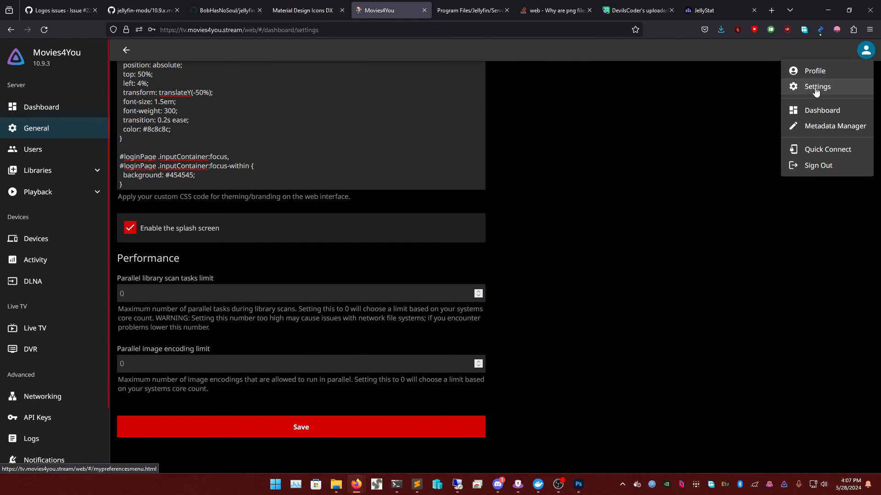
left_click(531, 122)
scroll(318, 133, "up", 3)
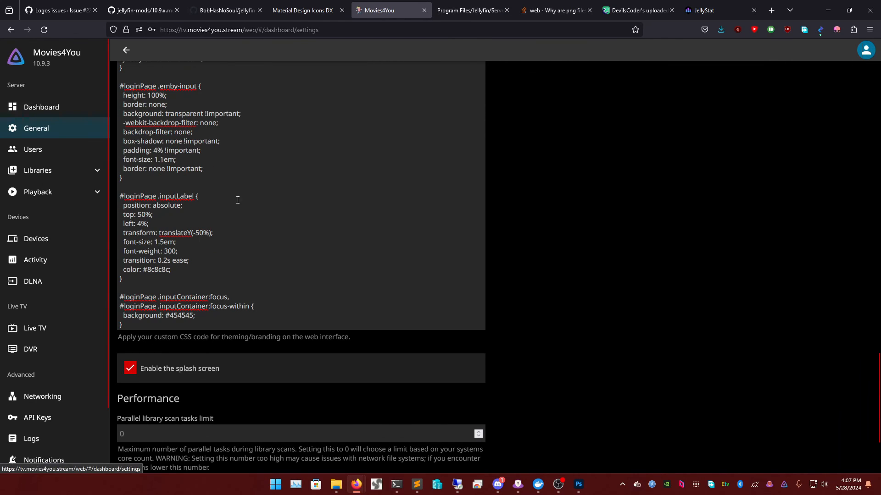
scroll(237, 200, "down", 3)
scroll(238, 200, "up", 15)
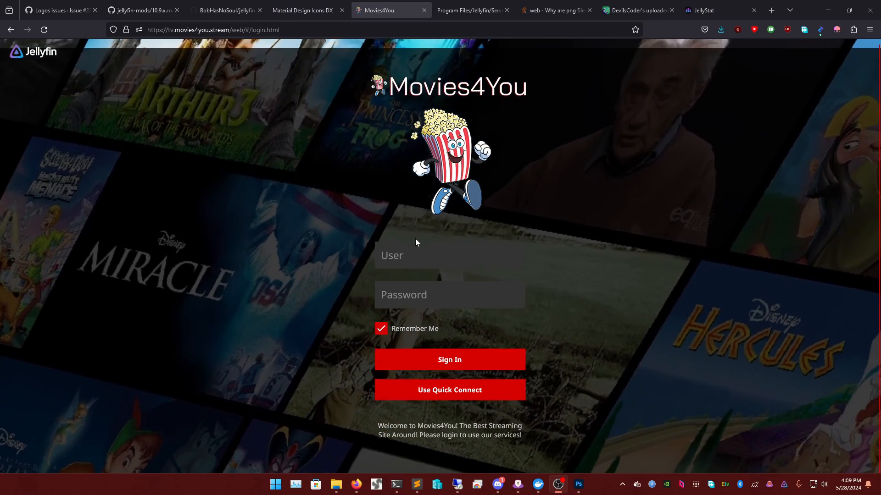
- Enter the admin user name, pick the saved credentials and attempt to sign in
left_click(404, 256)
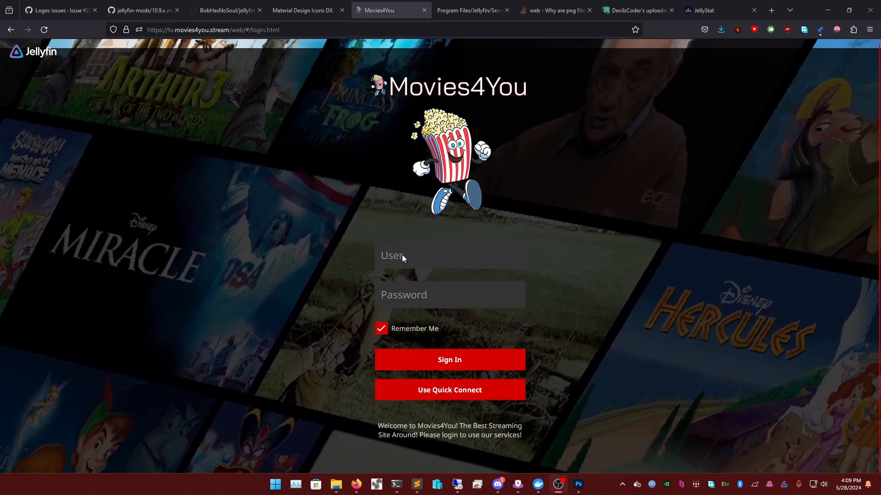
type("Moviews")
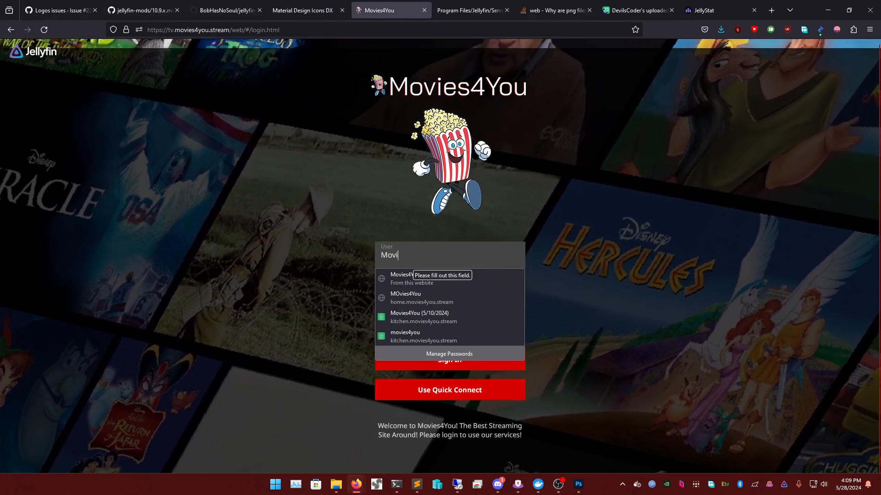
key("BackSpace")
key("BackSpace")
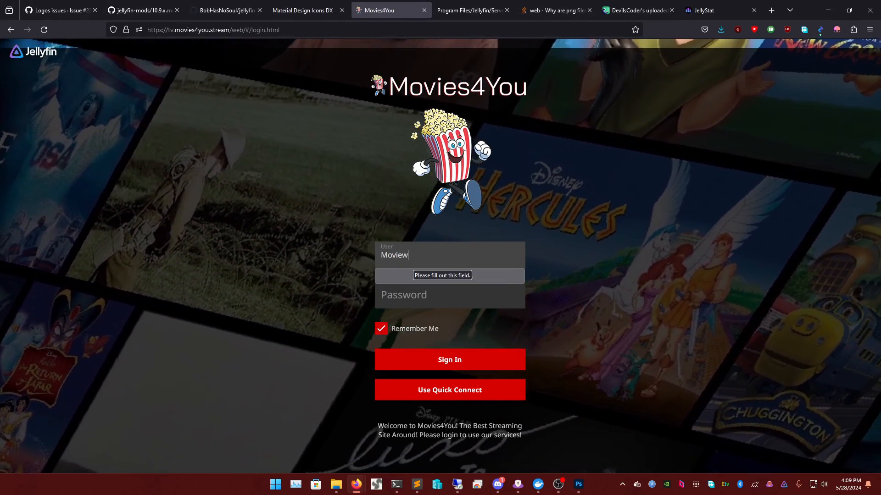
type("s")
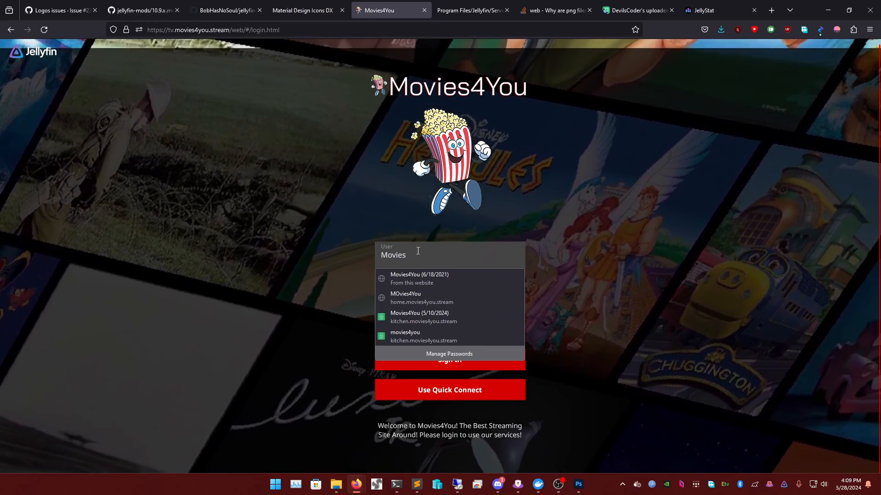
left_click(422, 278)
left_click(436, 363)
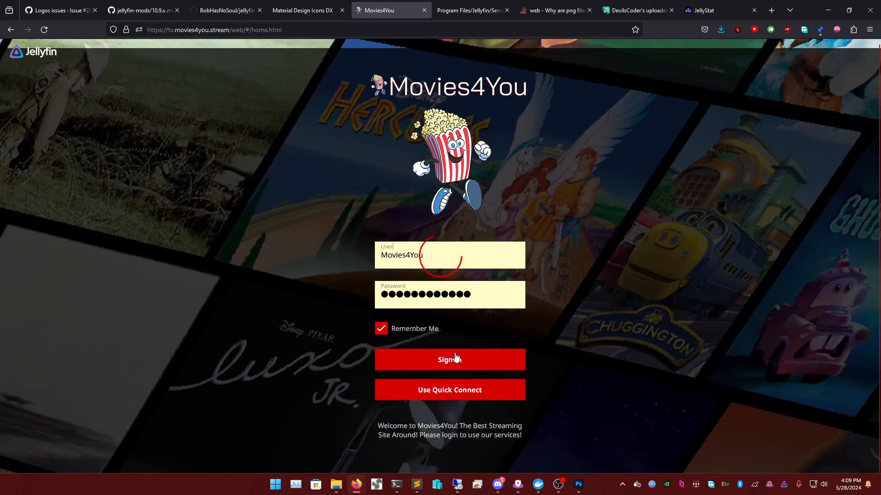
- Sign in again with the autofilled user name and retyped password, then open user Settings
left_click(419, 257)
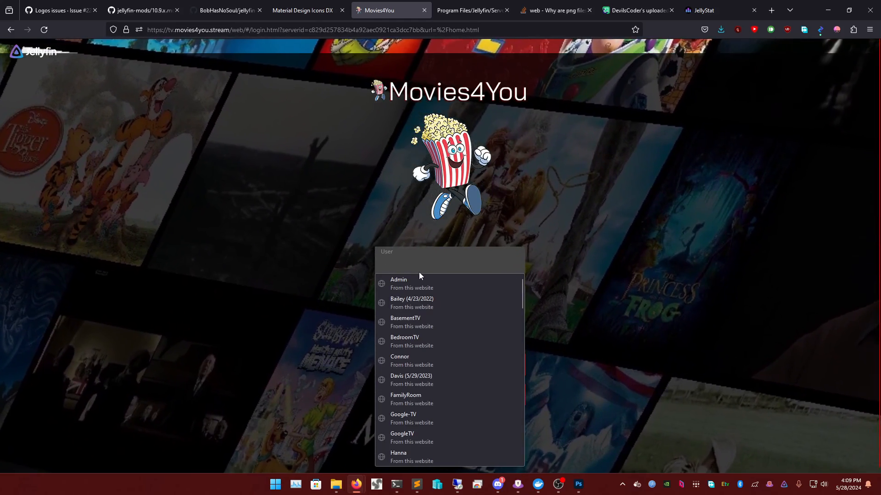
type("Movies")
left_click(419, 278)
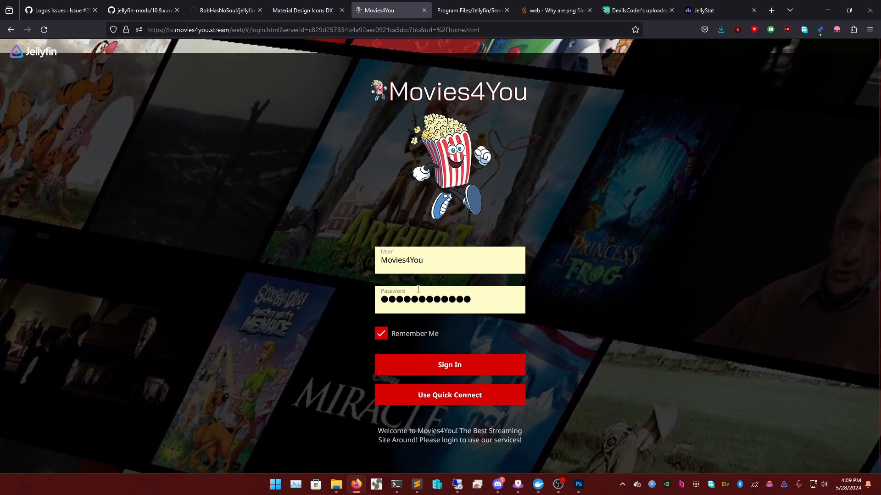
double_click(416, 300)
type("•••••••••••••")
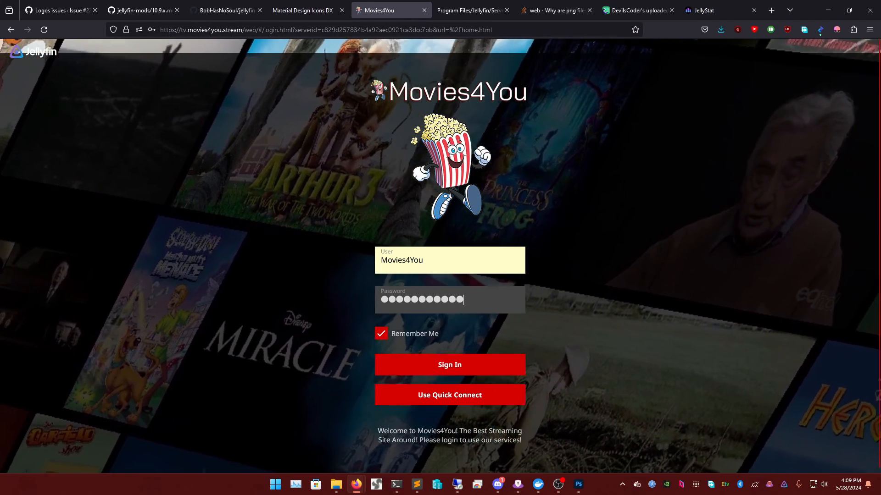
key("Return")
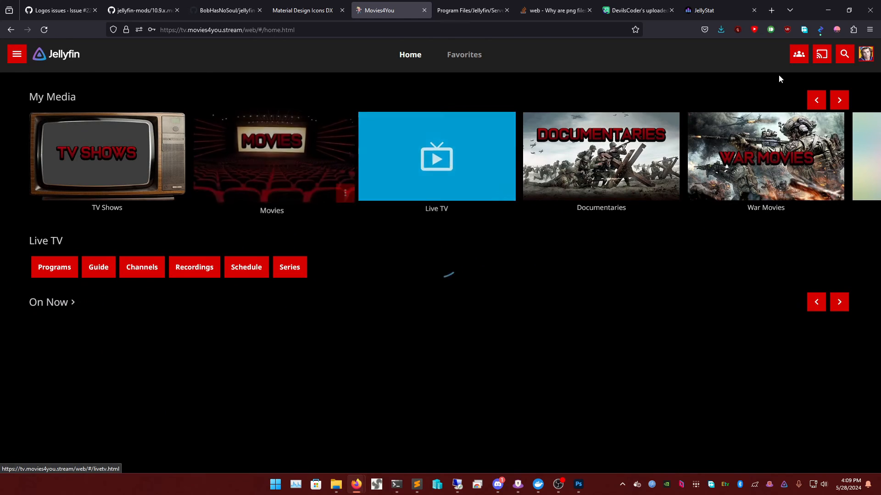
left_click(858, 58)
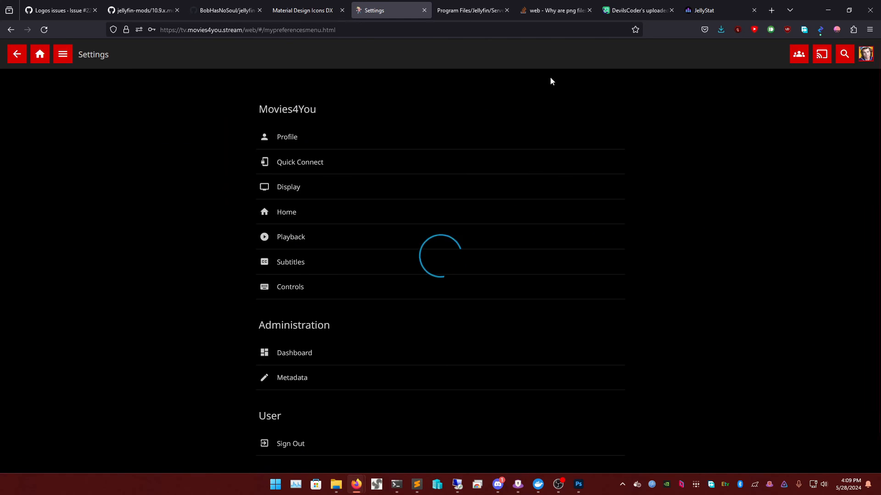
- Go to the Home page and open the admin Dashboard from the navigation drawer
left_click(36, 61)
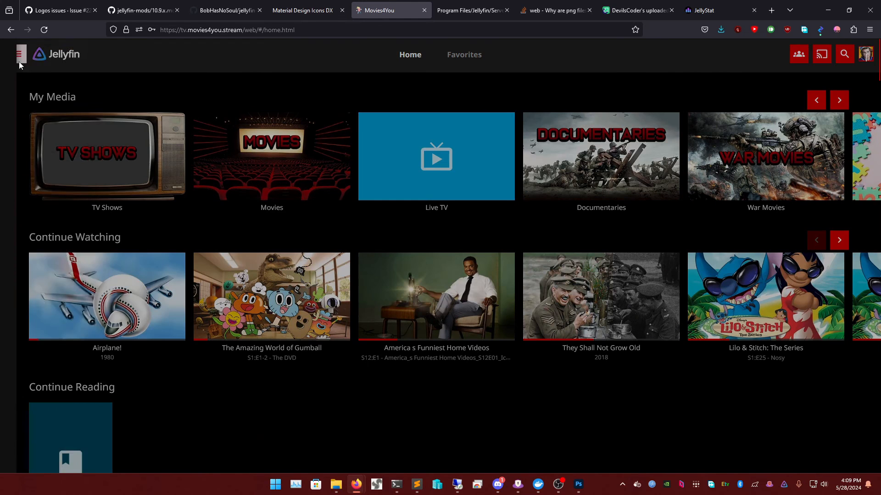
left_click(17, 54)
left_click(60, 344)
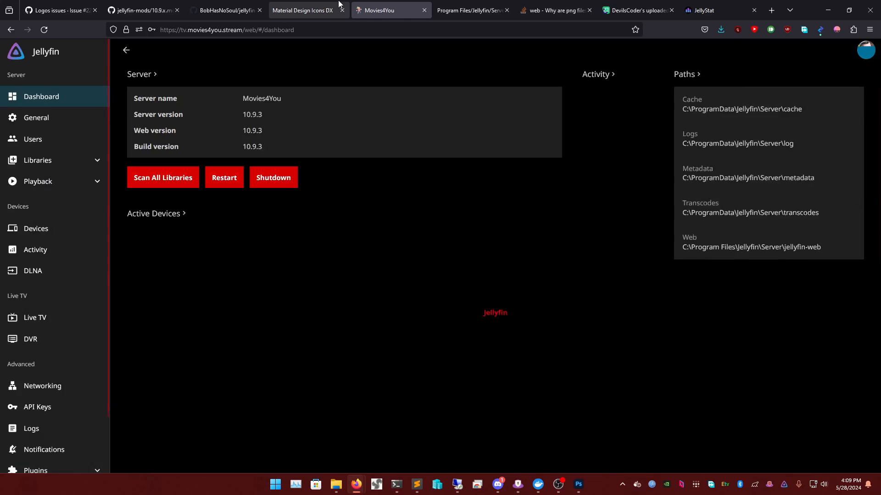
- Close the Material Design Icons tab and inspect the login page's welcome message
left_click(303, 10)
left_click(227, 10)
left_click(325, 7)
left_click(341, 10)
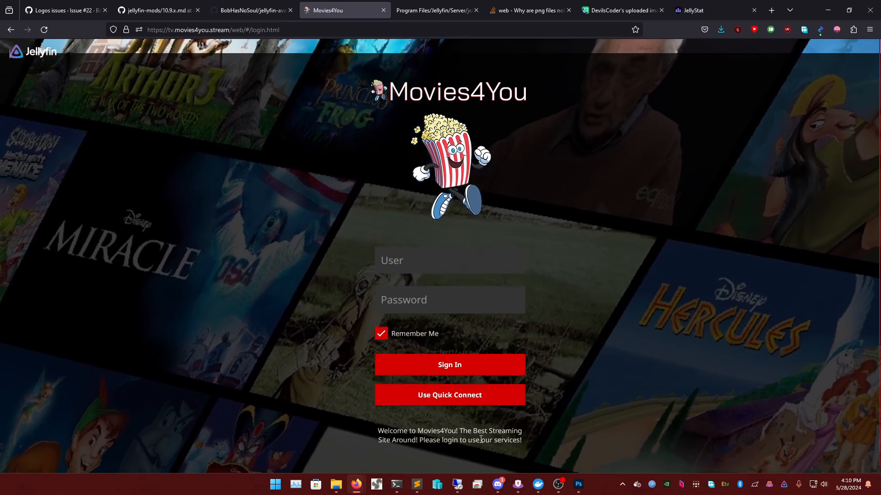
triple_click(481, 439)
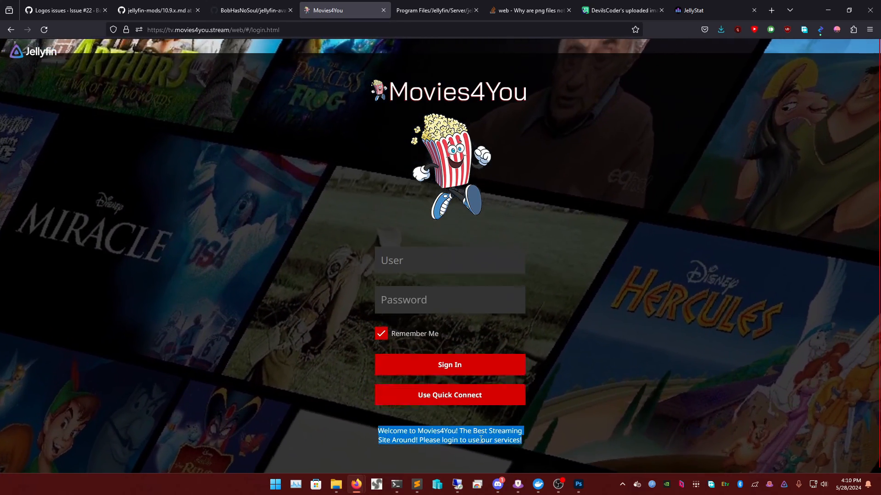
left_click(505, 431)
- Look over the Logos issues page among the open GitHub tabs
left_click(252, 10)
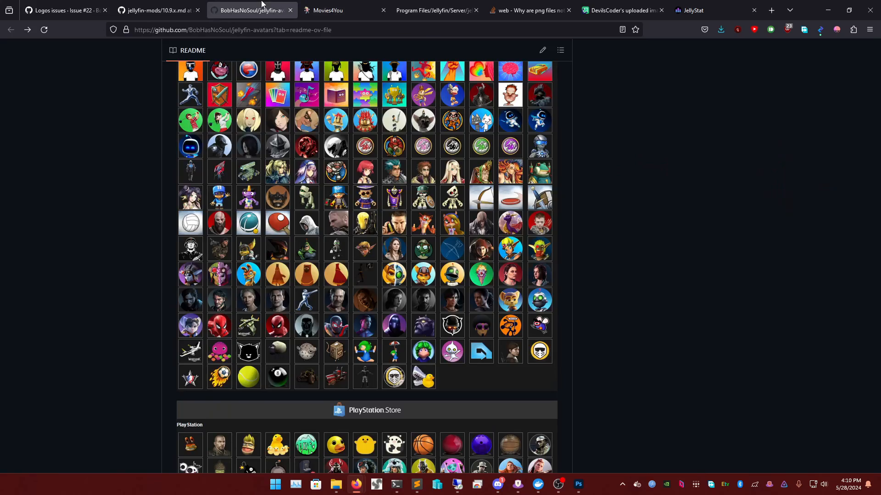
left_click(158, 10)
left_click(99, 6)
scroll(428, 232, "down", 1)
scroll(391, 237, "up", 5)
- Scroll the jellyfin-mods 10.9.x.md guide to the custom login page CSS code block
left_click(156, 10)
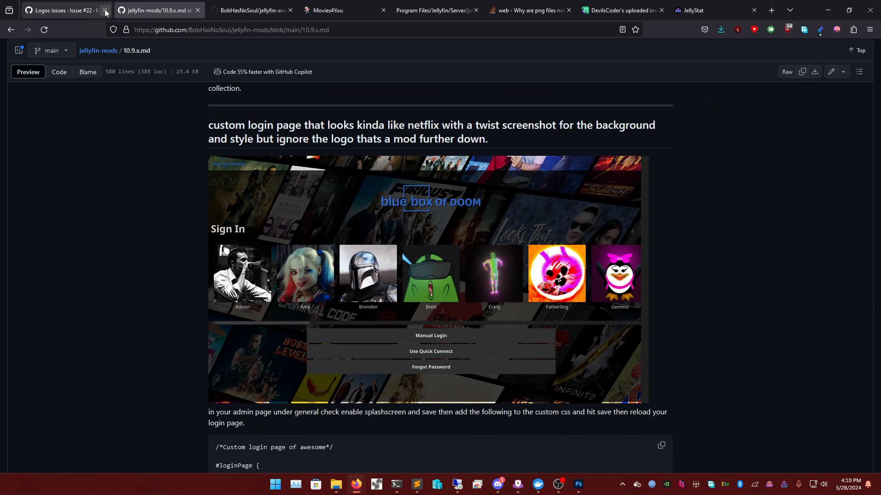
scroll(383, 242, "down", 5)
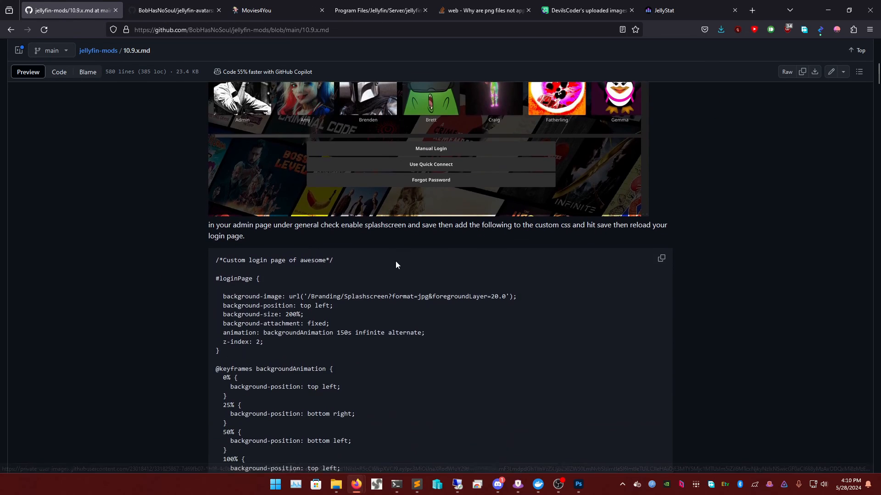
scroll(400, 269, "up", 5)
scroll(402, 272, "up", 4)
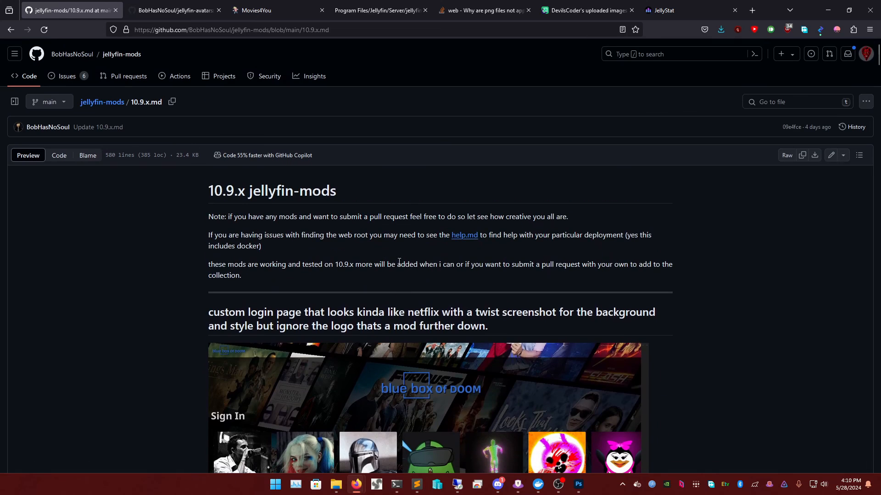
scroll(421, 298, "down", 3)
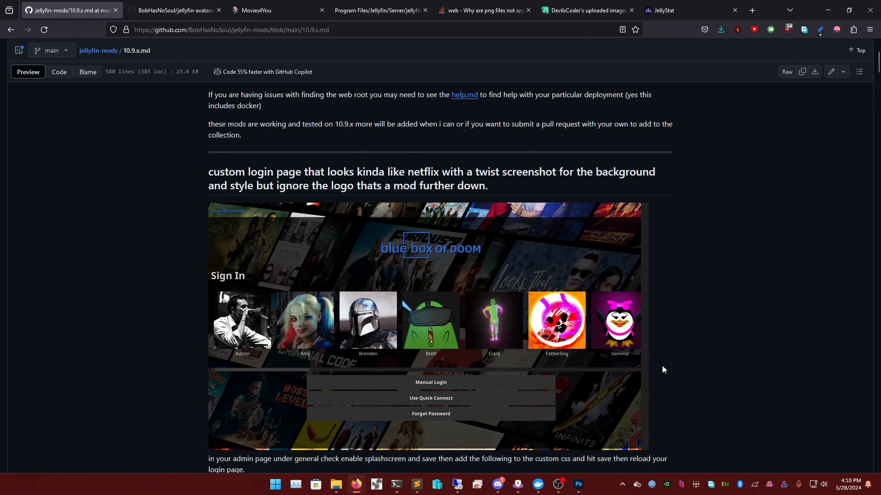
scroll(613, 299, "down", 7)
scroll(458, 207, "up", 2)
scroll(433, 220, "down", 2)
scroll(434, 221, "down", 2)
scroll(434, 220, "up", 2)
scroll(434, 220, "up", 6)
scroll(433, 220, "down", 2)
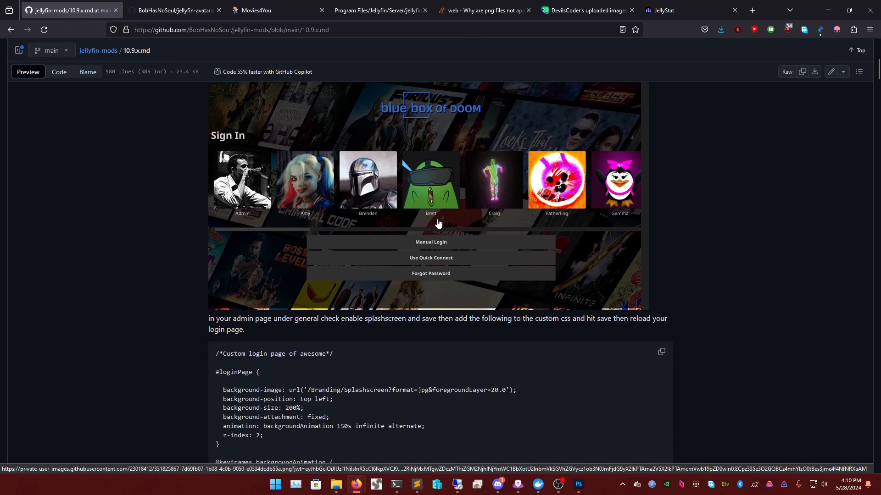
scroll(434, 227, "up", 1)
scroll(496, 301, "down", 4)
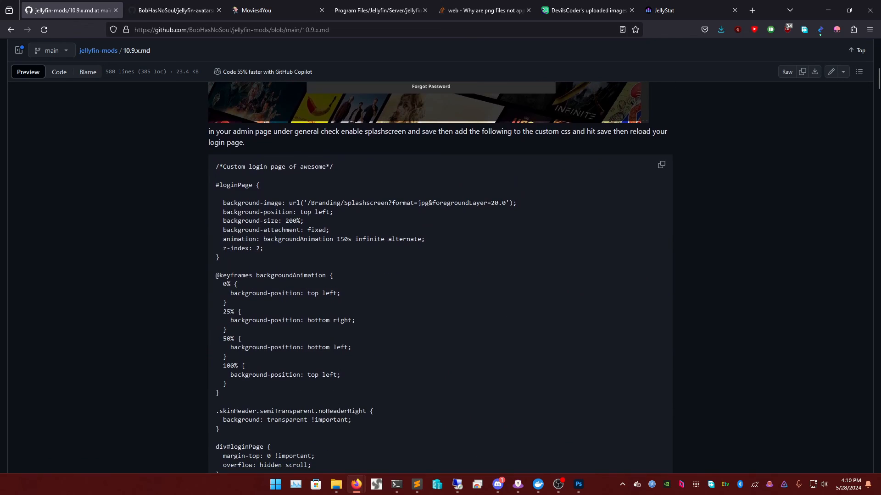